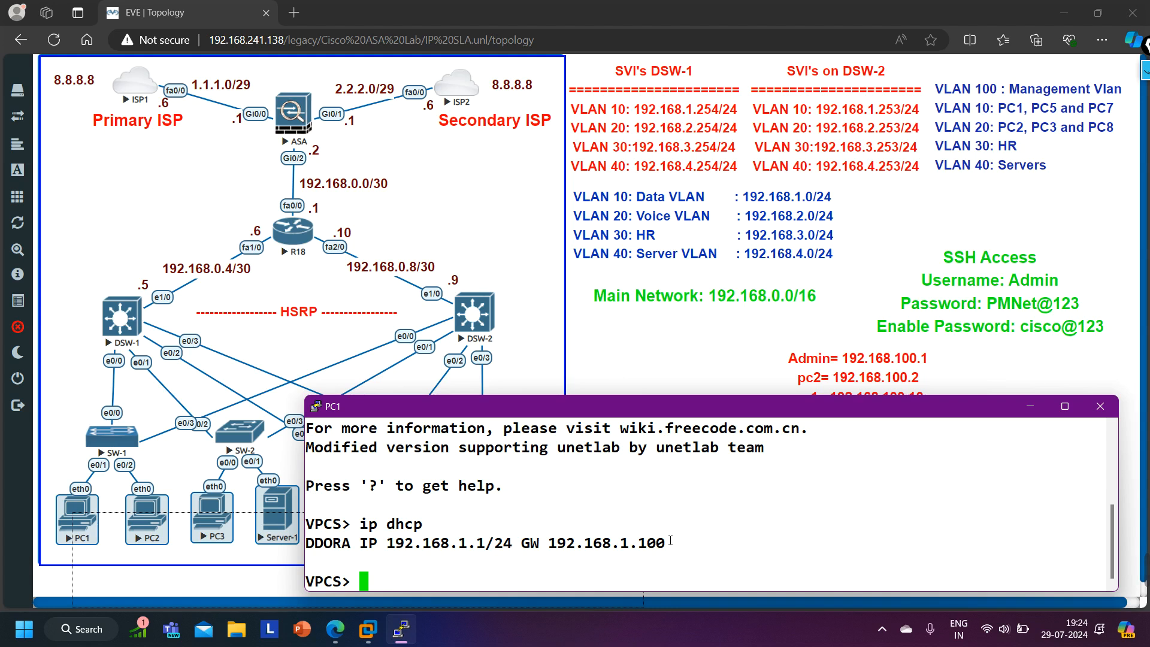
# - Ping the default gateway 192.168.1.100 from the PC1 console
pyautogui.write('ping 192.168.1.100')
pyautogui.press('Return')
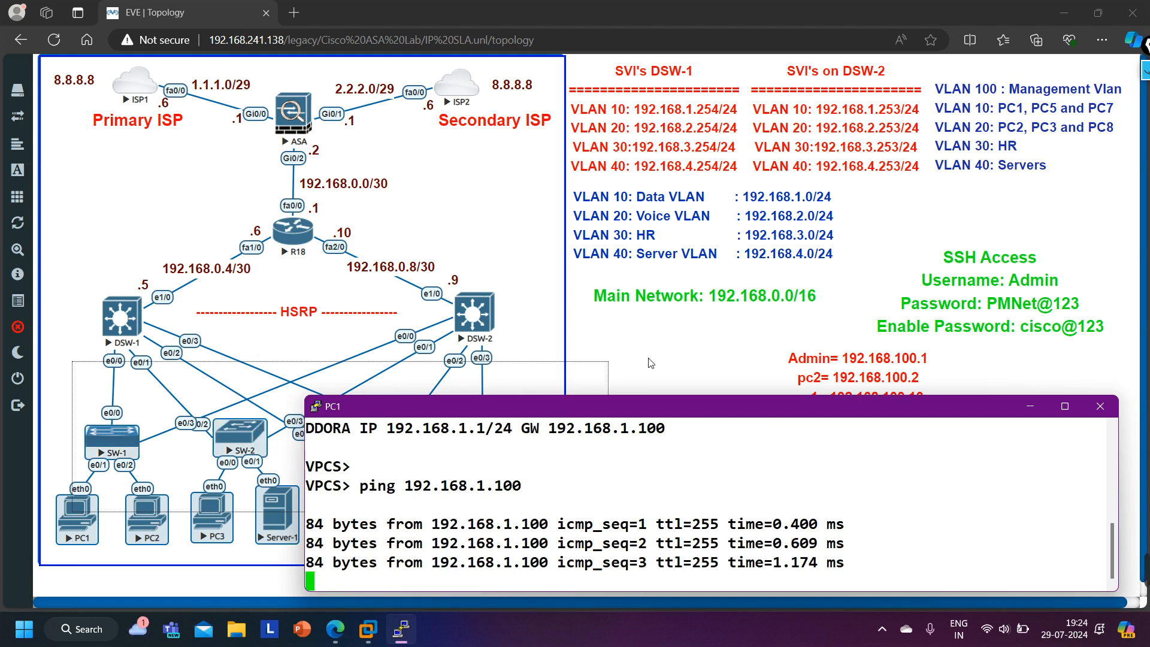
# - Ping 8.8.8.8 from PC1 to test internet reachability
pyautogui.click(611, 366)
pyautogui.click(402, 640)
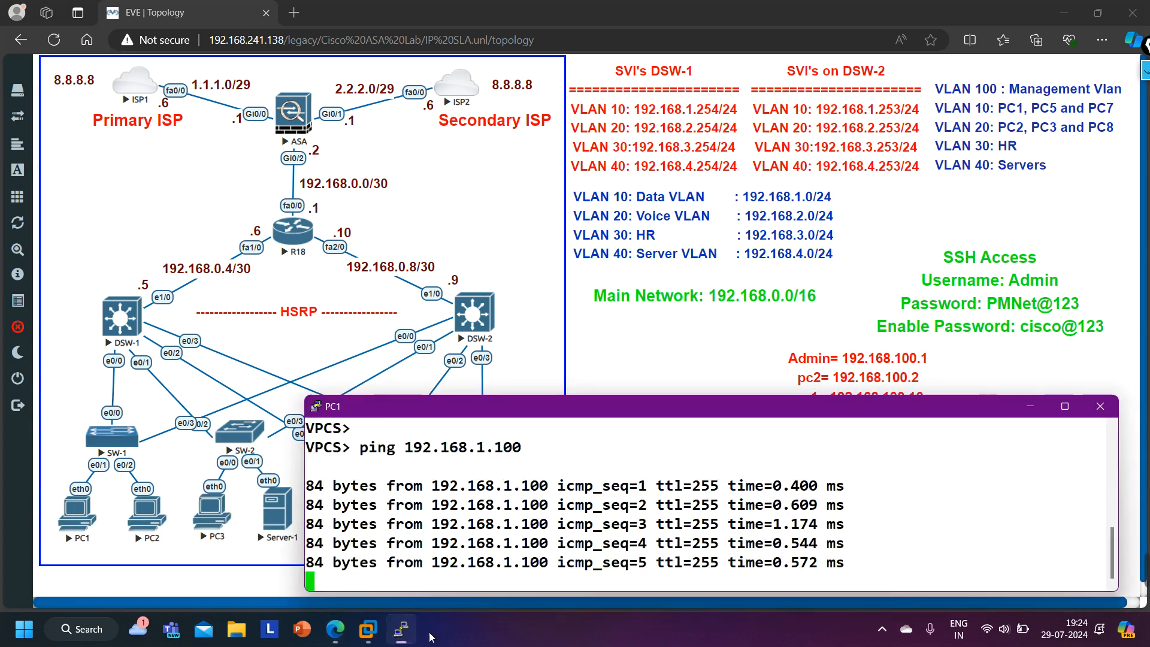
pyautogui.write('ping')
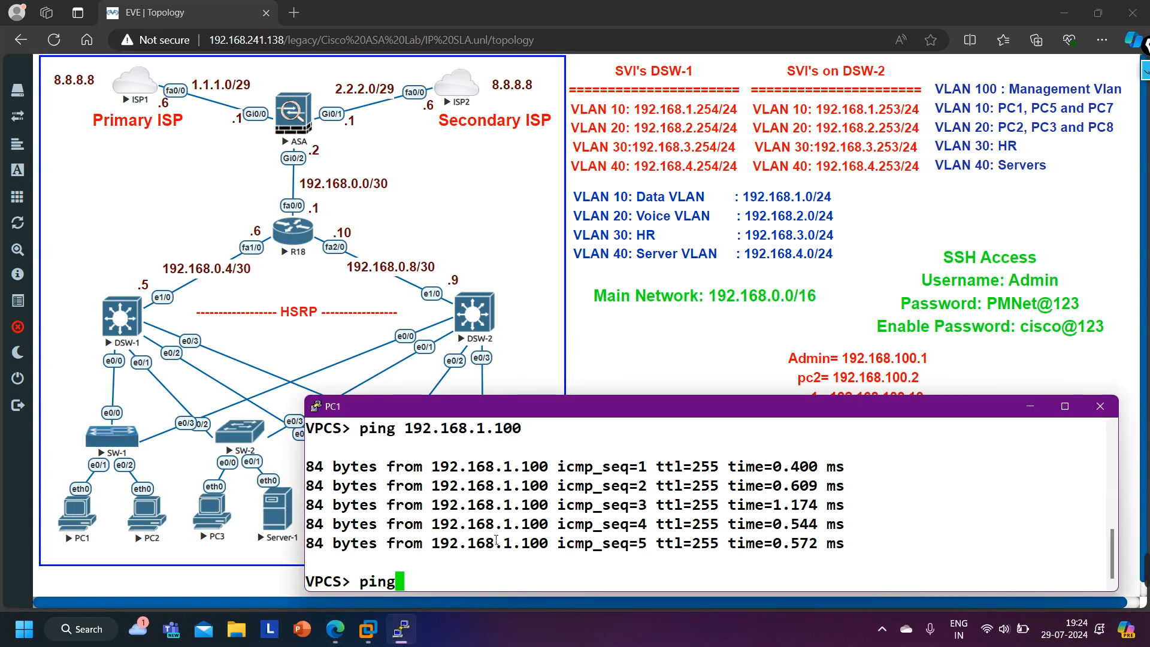
pyautogui.write(' 8.8.8.8')
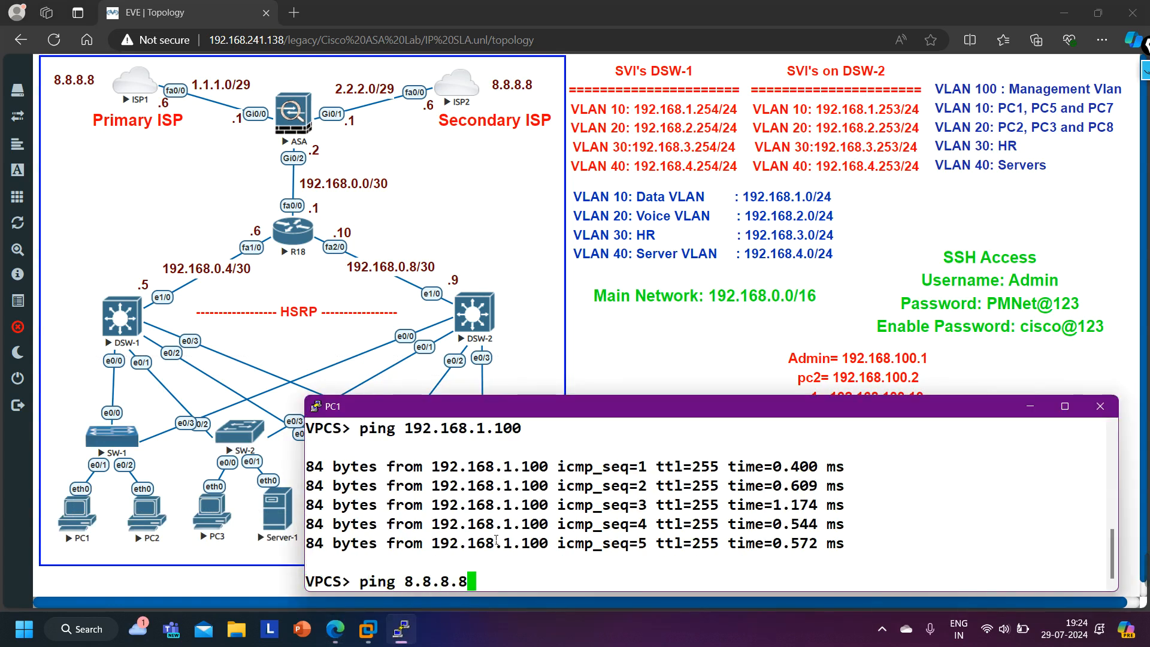
pyautogui.press('Return')
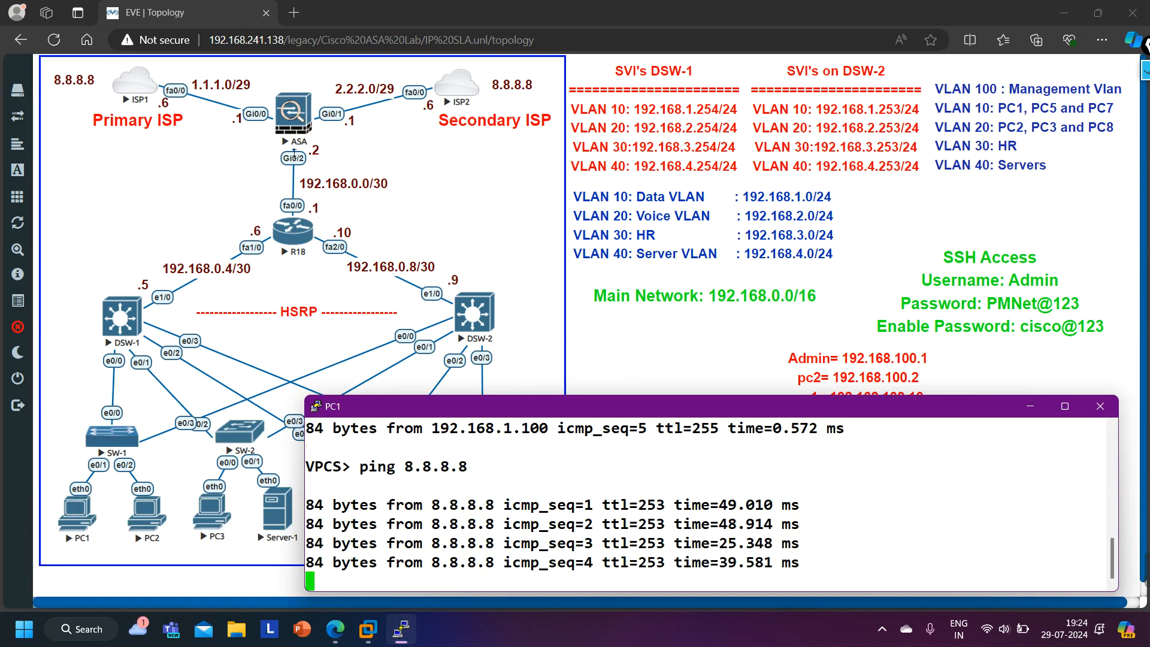
# - Open the ASA firewall console and issue the enable command
pyautogui.click(314, 122)
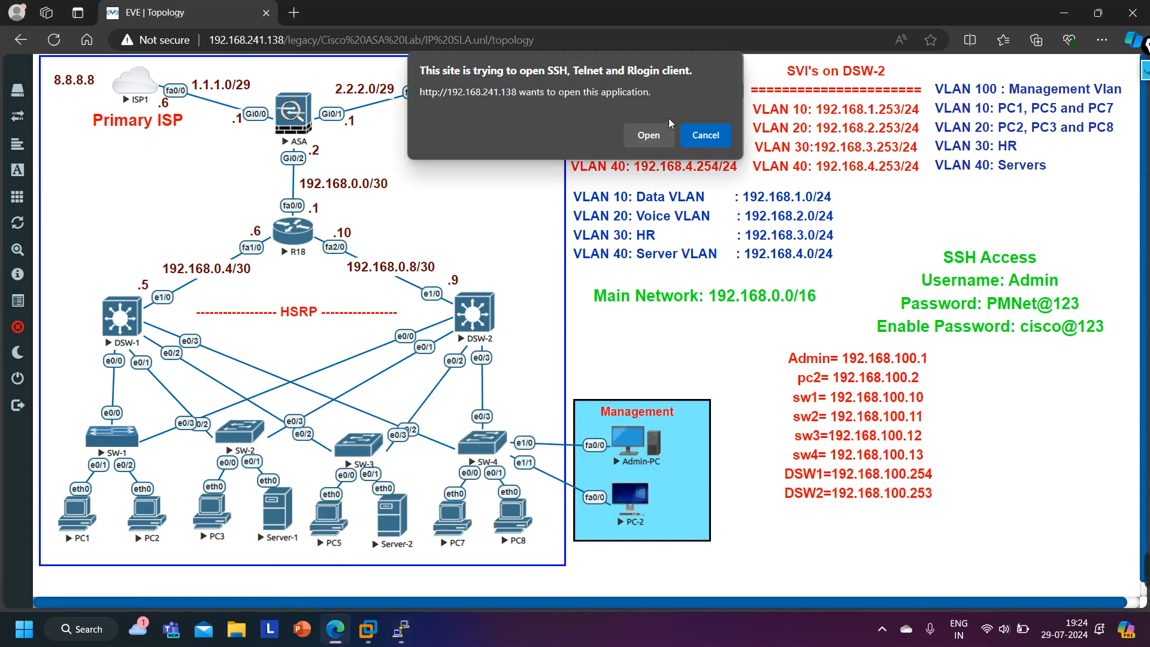
pyautogui.click(649, 134)
pyautogui.moveTo(572, 136); pyautogui.dragTo(681, 327)
pyautogui.press('Return')
pyautogui.press('Return')
pyautogui.press('Return')
pyautogui.write('en')
pyautogui.press('Return')
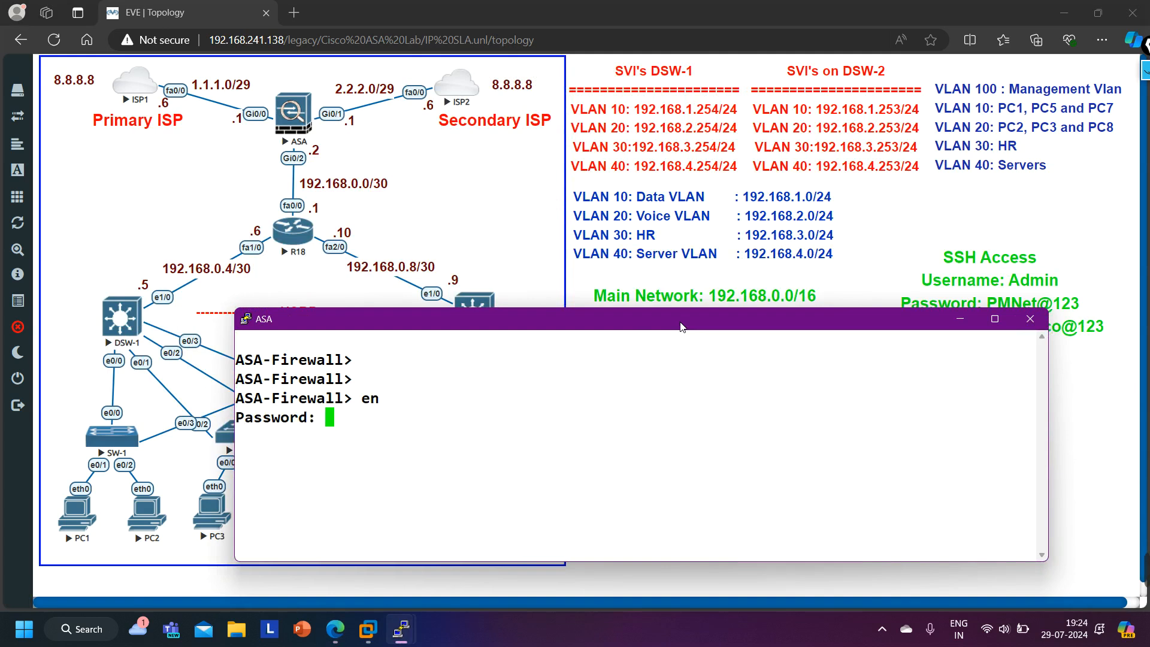
pyautogui.click(878, 224)
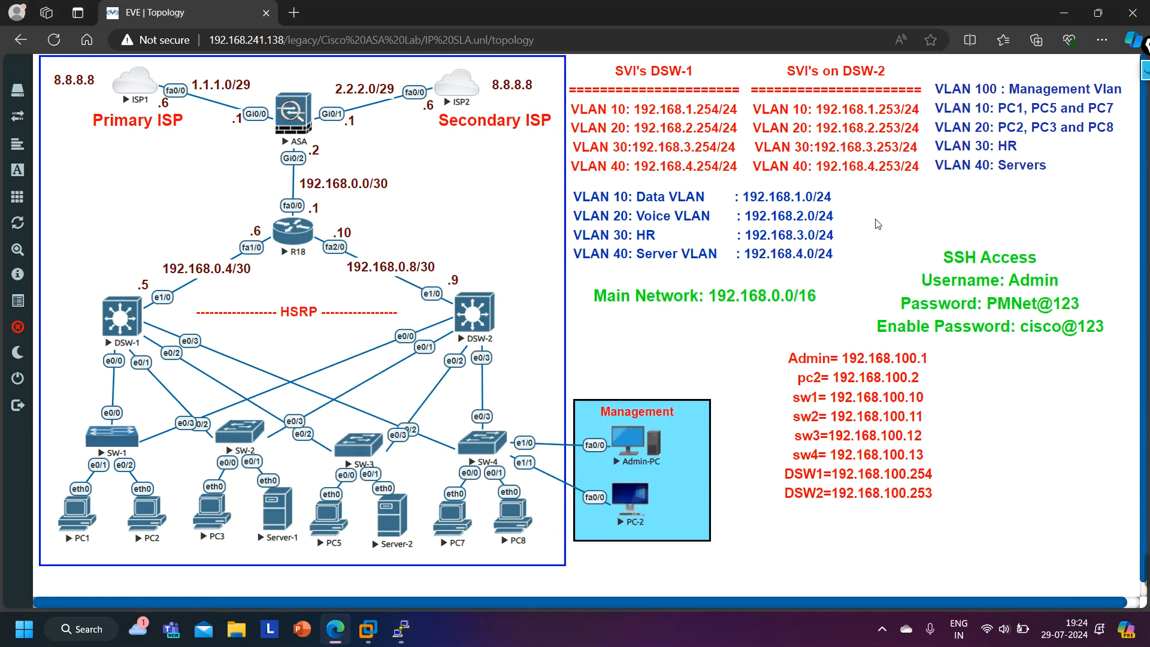
pyautogui.click(1146, 70)
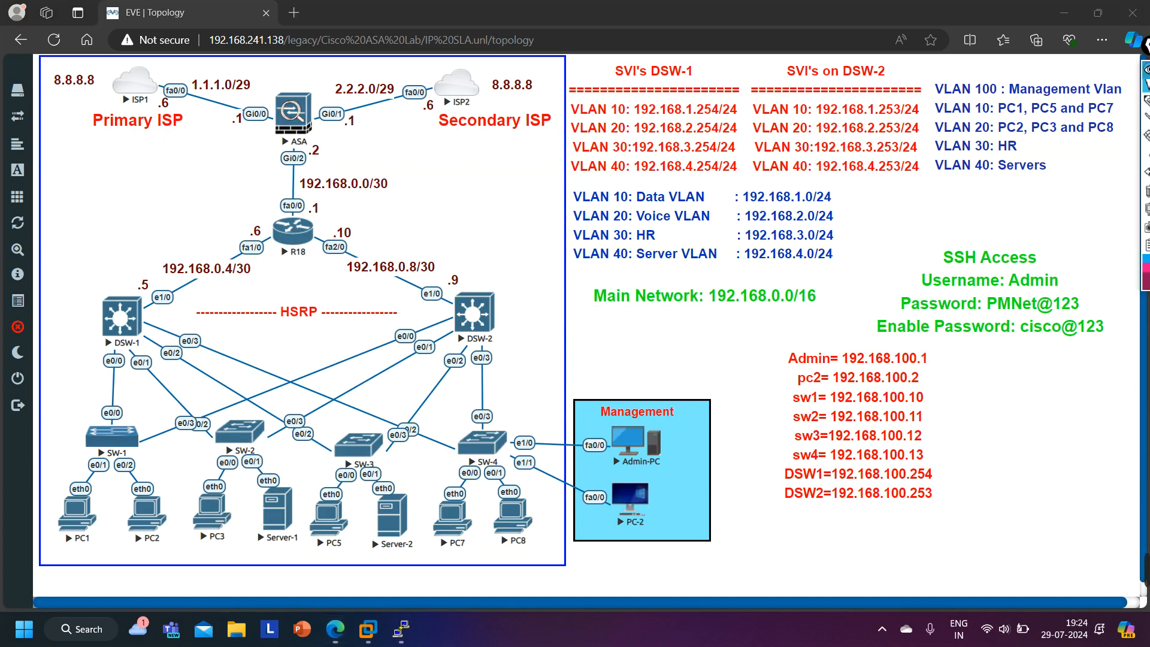
pyautogui.click(1147, 106)
pyautogui.moveTo(1010, 288); pyautogui.dragTo(1052, 292)
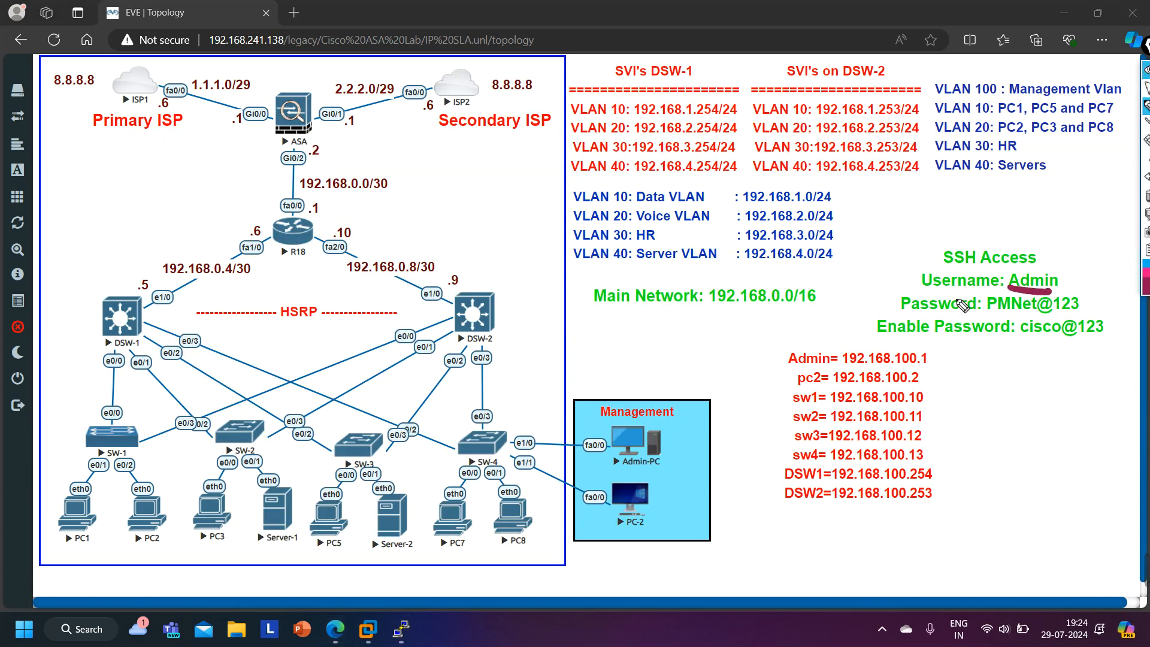
pyautogui.moveTo(987, 313); pyautogui.dragTo(1084, 309)
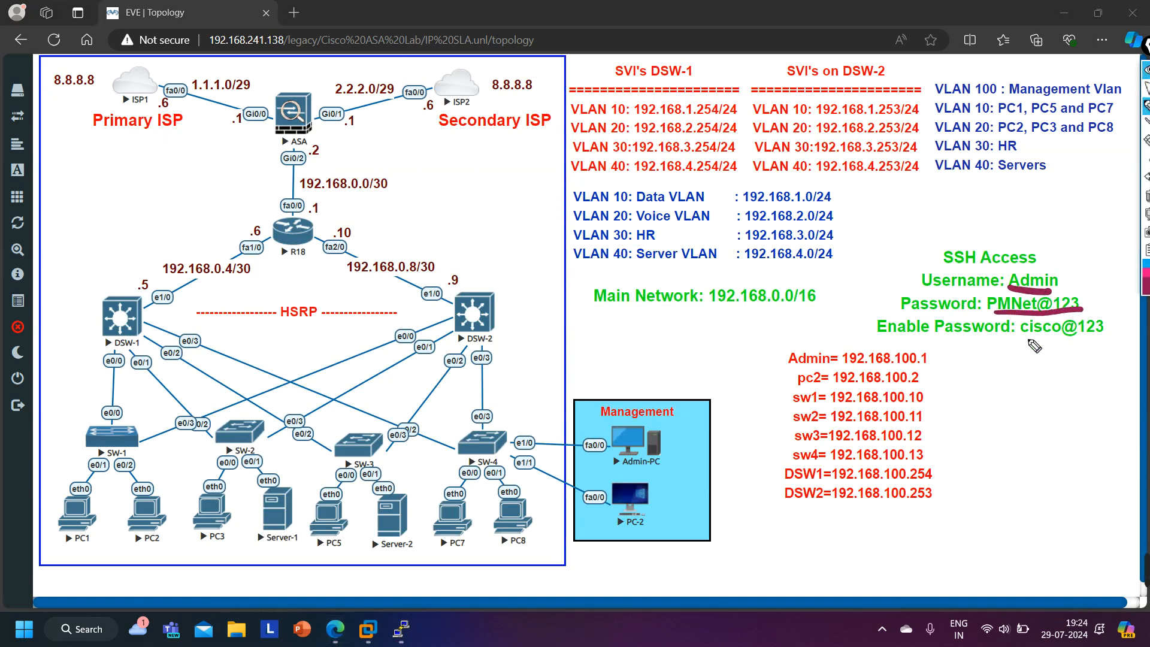
pyautogui.moveTo(1022, 341); pyautogui.dragTo(1085, 340)
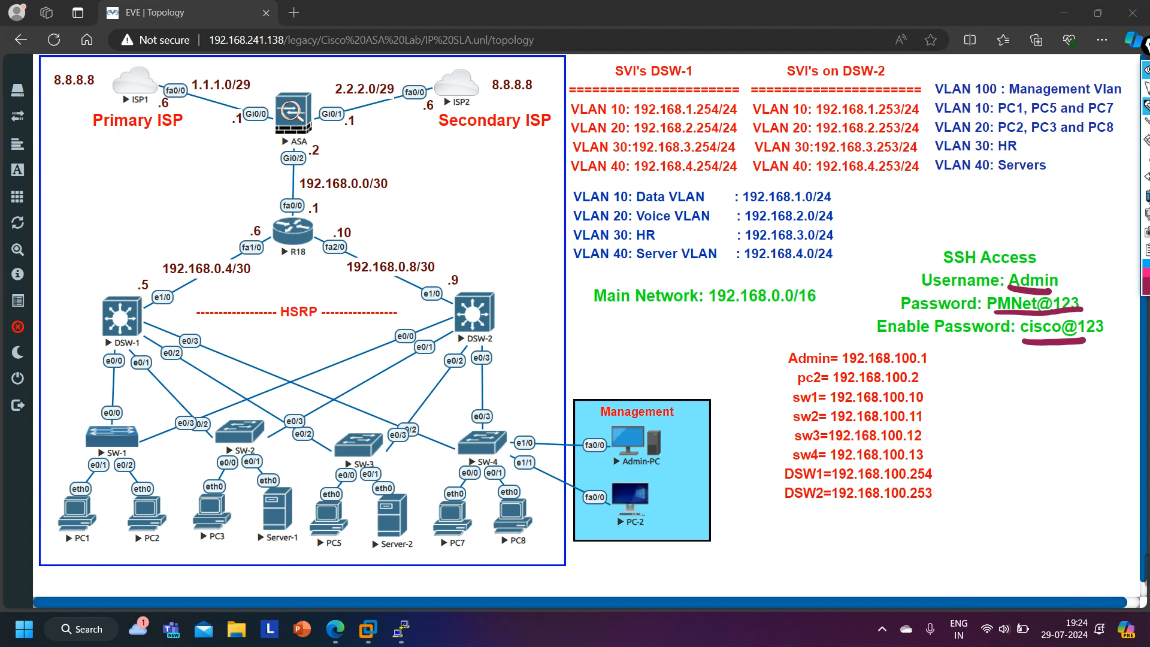
pyautogui.click(1147, 196)
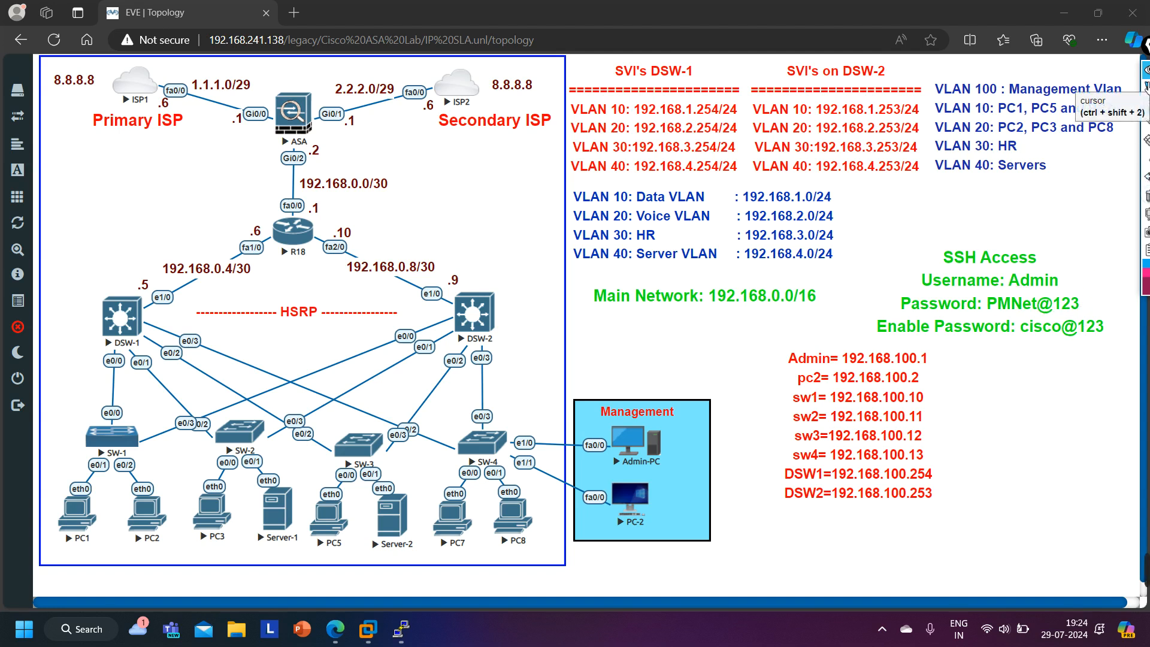
pyautogui.click(1146, 88)
# - Return to the ASA console and enter the enable password
pyautogui.moveTo(401, 629)
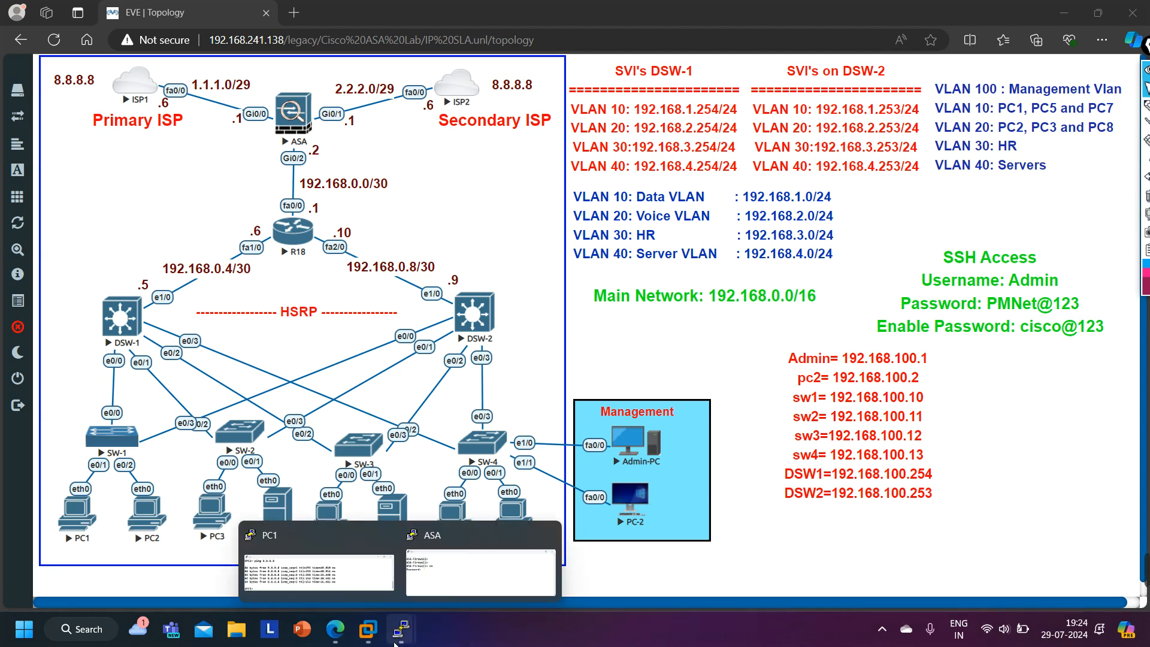
pyautogui.click(487, 547)
pyautogui.write('cisco')
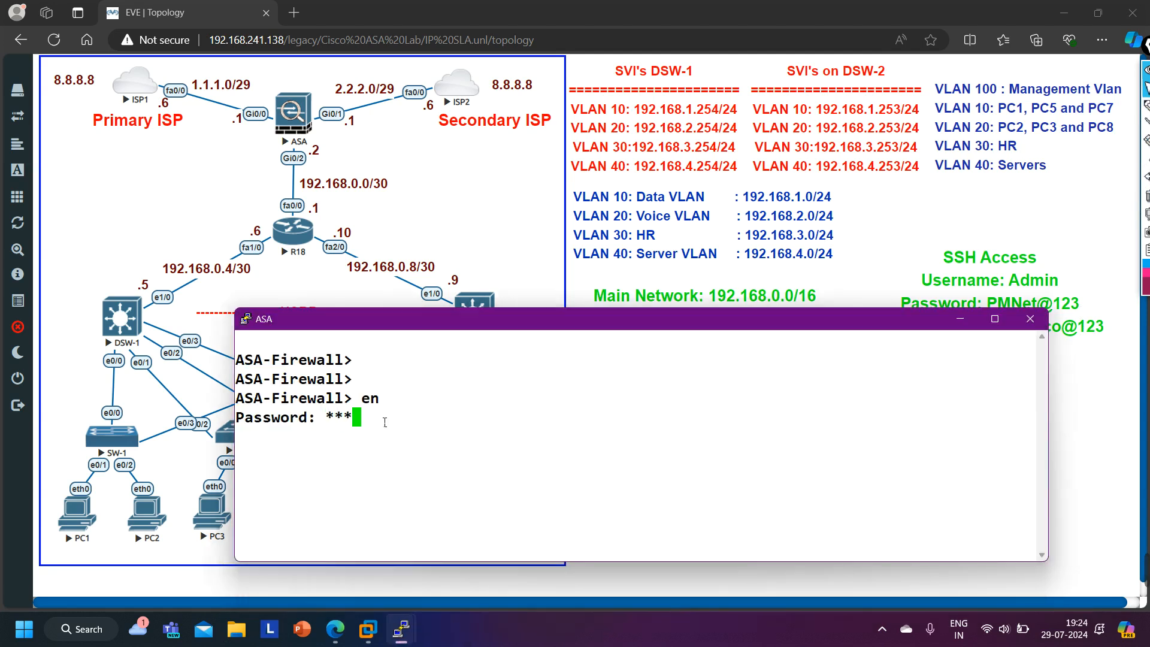
pyautogui.write('@123')
pyautogui.press('Return')
# - Display the ASA routing table filtered for the 0.0.0.0 default route
pyautogui.write('sh')
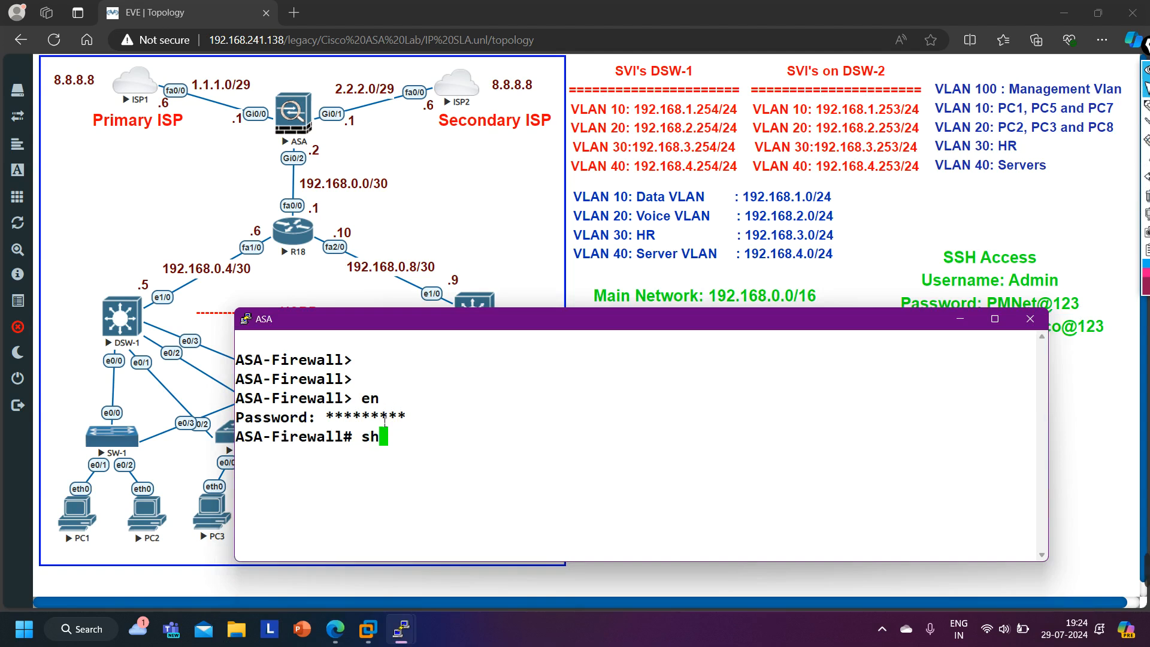
pyautogui.write('ow rou')
pyautogui.press('Tab')
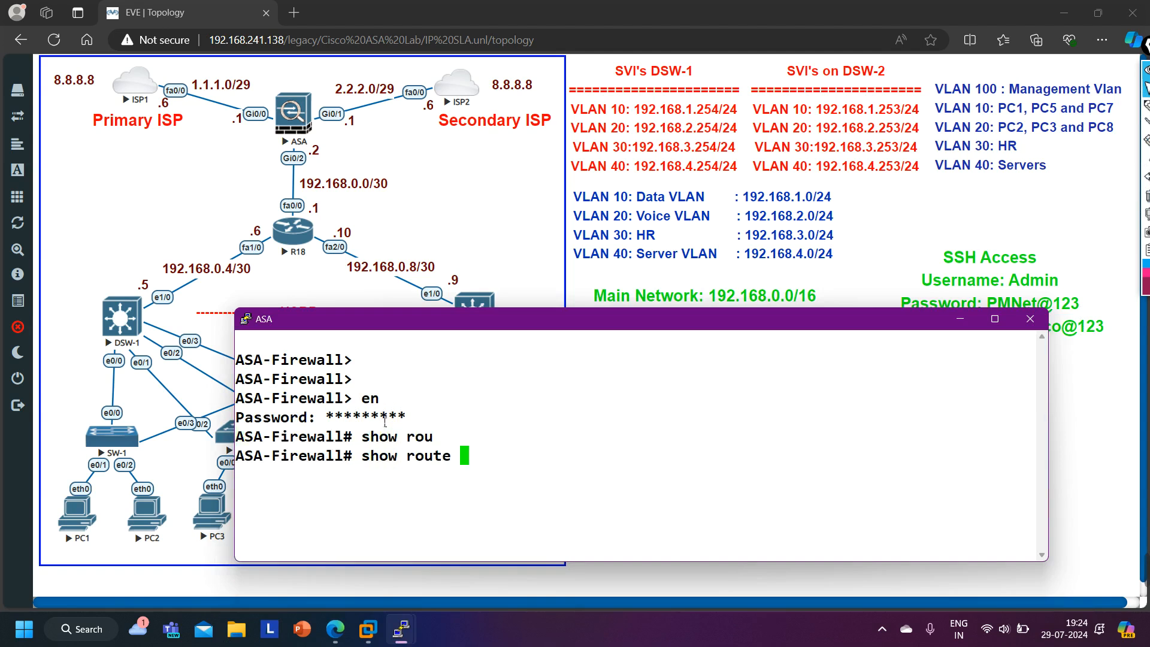
pyautogui.write('| in 0.0.0.0')
pyautogui.press('Return')
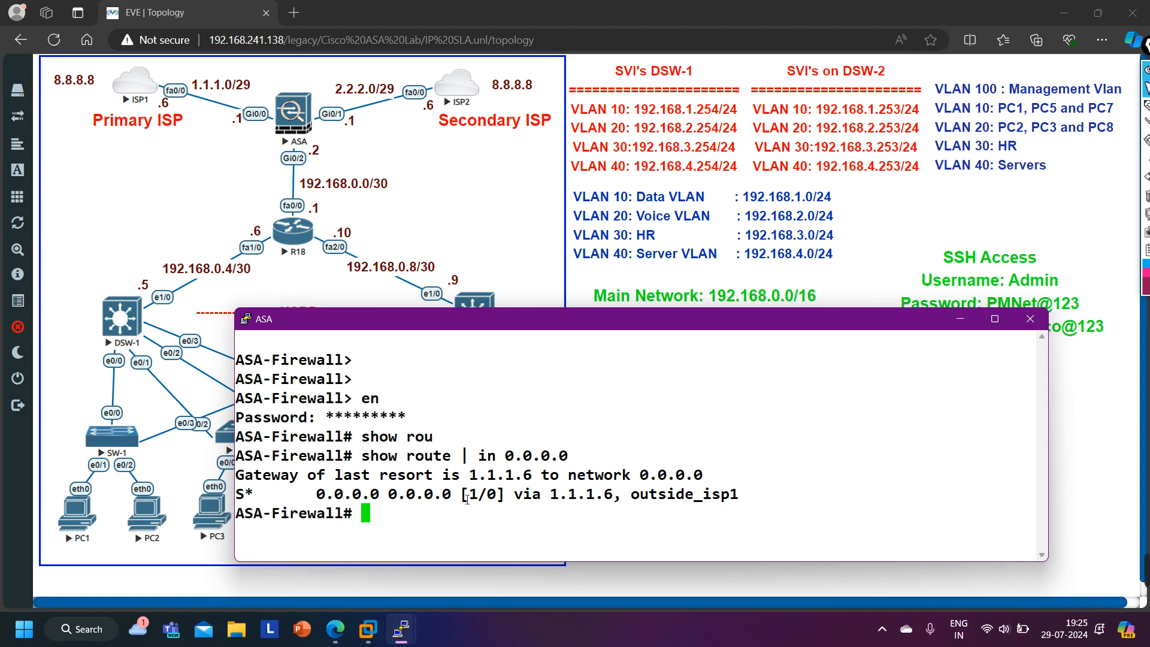
pyautogui.moveTo(309, 497); pyautogui.dragTo(638, 508)
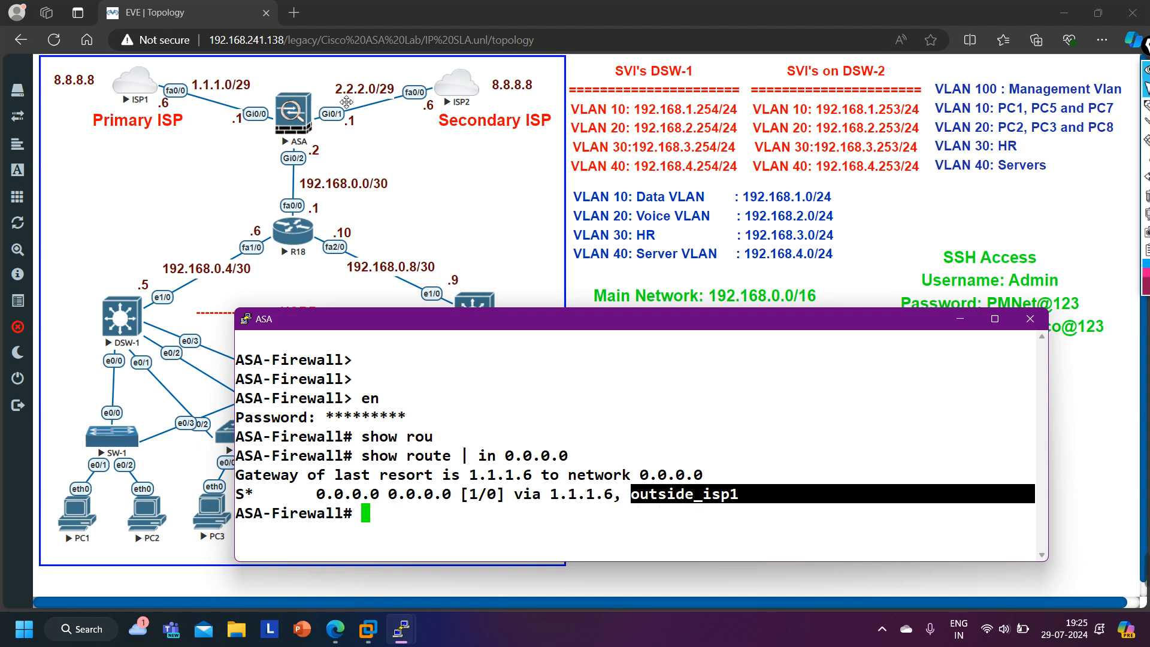
# - Display the running configuration of interface g0/0 on the ASA
pyautogui.write('sh')
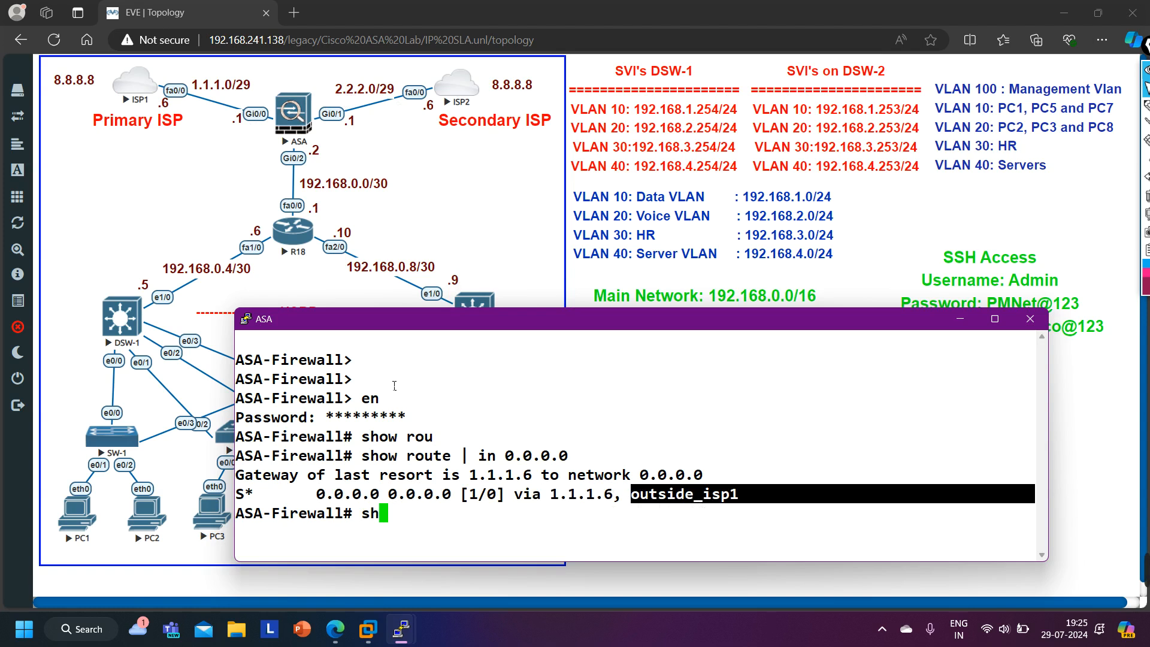
pyautogui.write('ow run int g0/0')
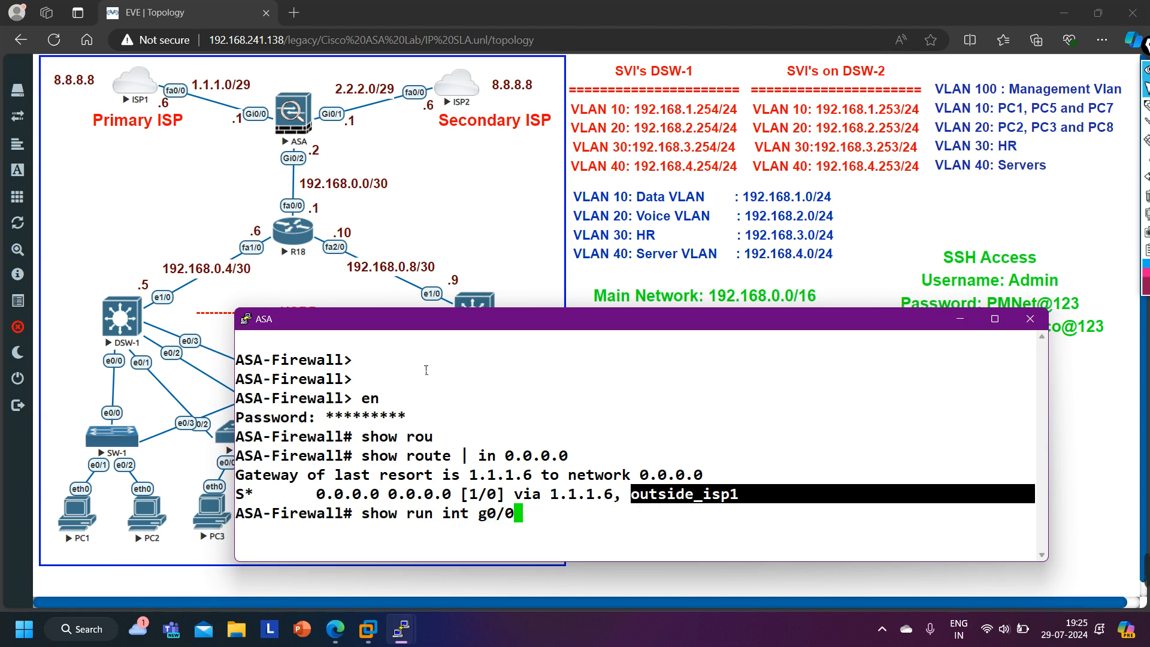
pyautogui.press('Return')
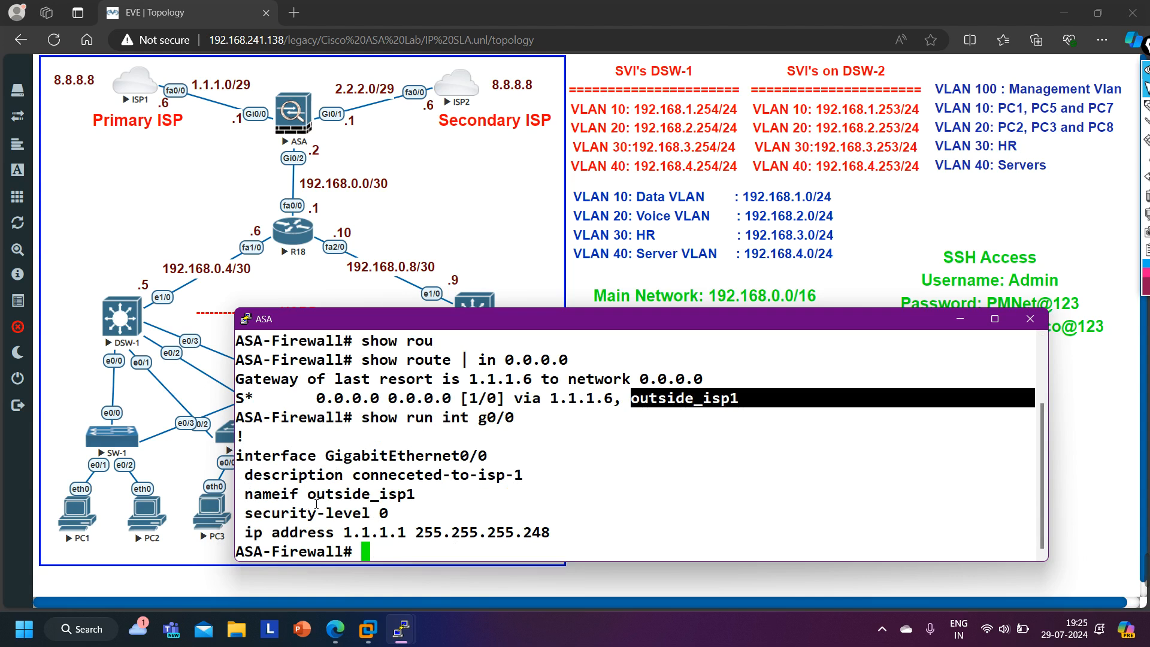
pyautogui.moveTo(313, 495); pyautogui.dragTo(420, 495)
pyautogui.press('Return')
# - Display the running configuration of interface g0/1 on the ASA
pyautogui.press('Up')
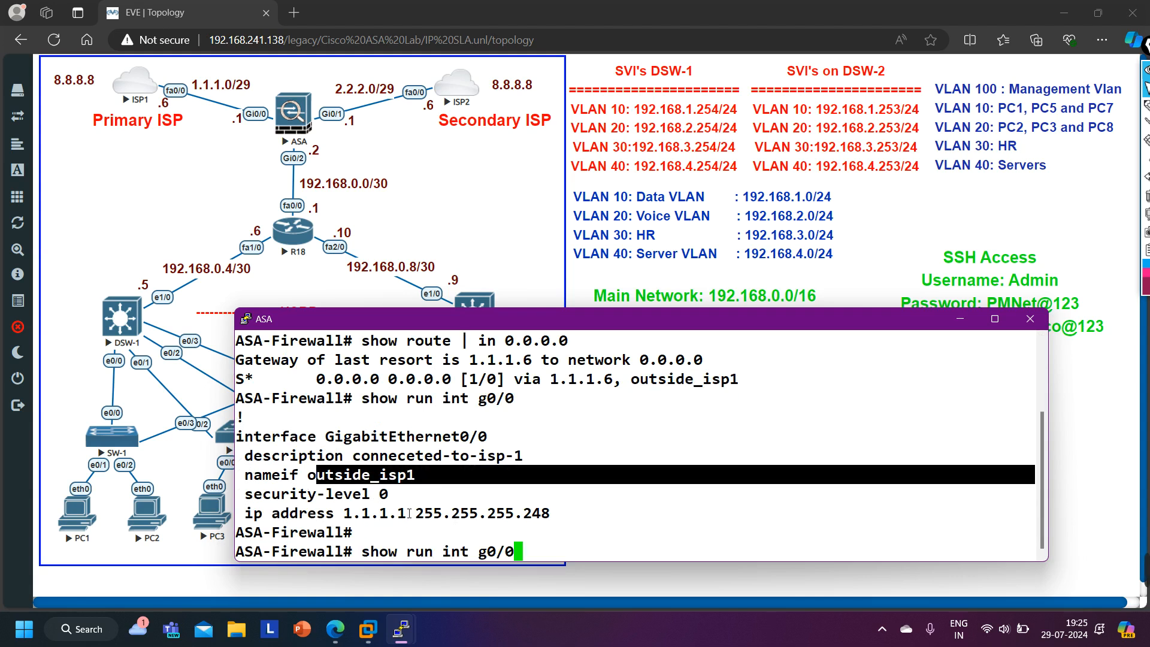
pyautogui.press('BackSpace')
pyautogui.press('BackSpace')
pyautogui.press('BackSpace')
pyautogui.write('0/1')
pyautogui.press('Return')
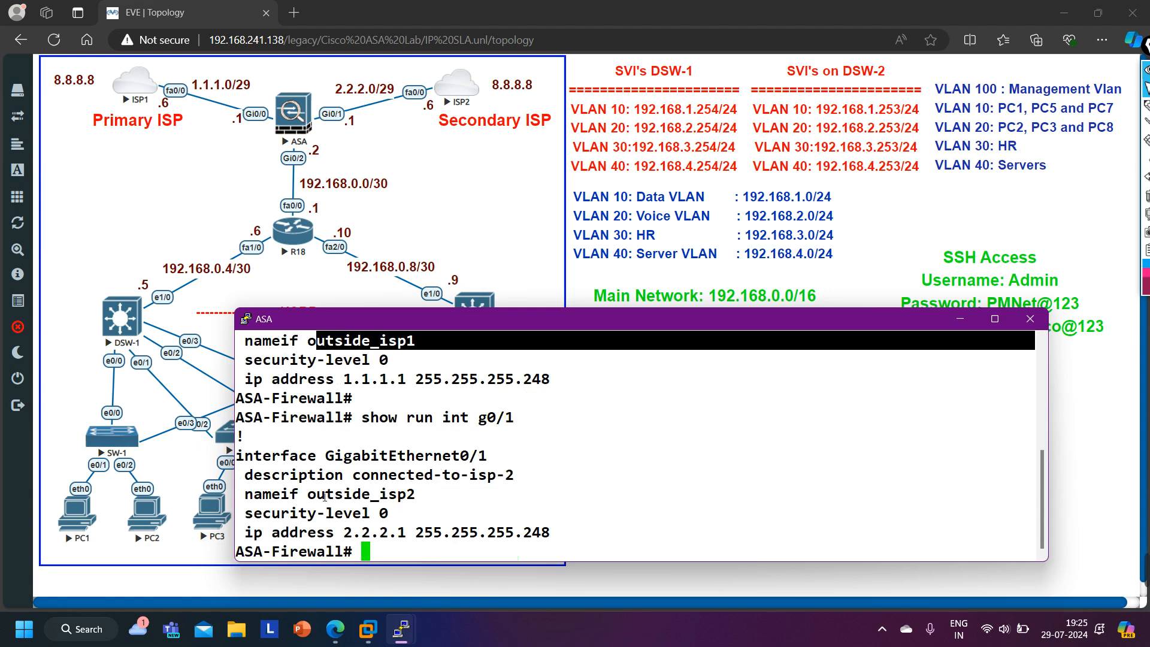
pyautogui.moveTo(309, 495); pyautogui.dragTo(423, 504)
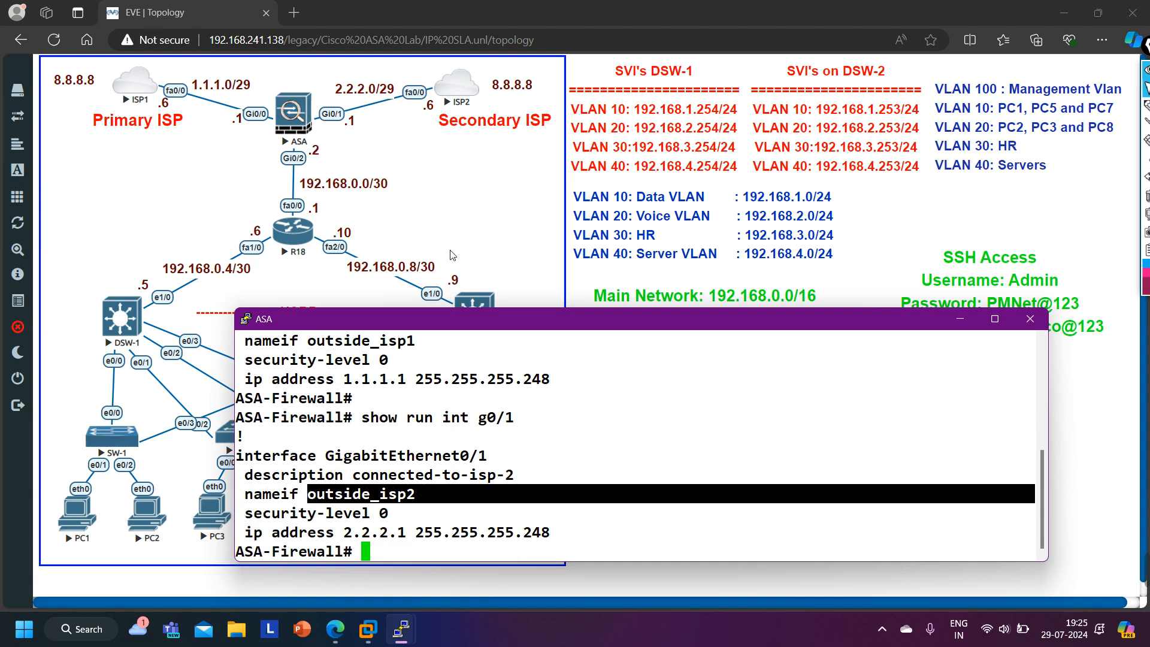
# - Open the ISP1 router console and enter global configuration mode
pyautogui.click(133, 86)
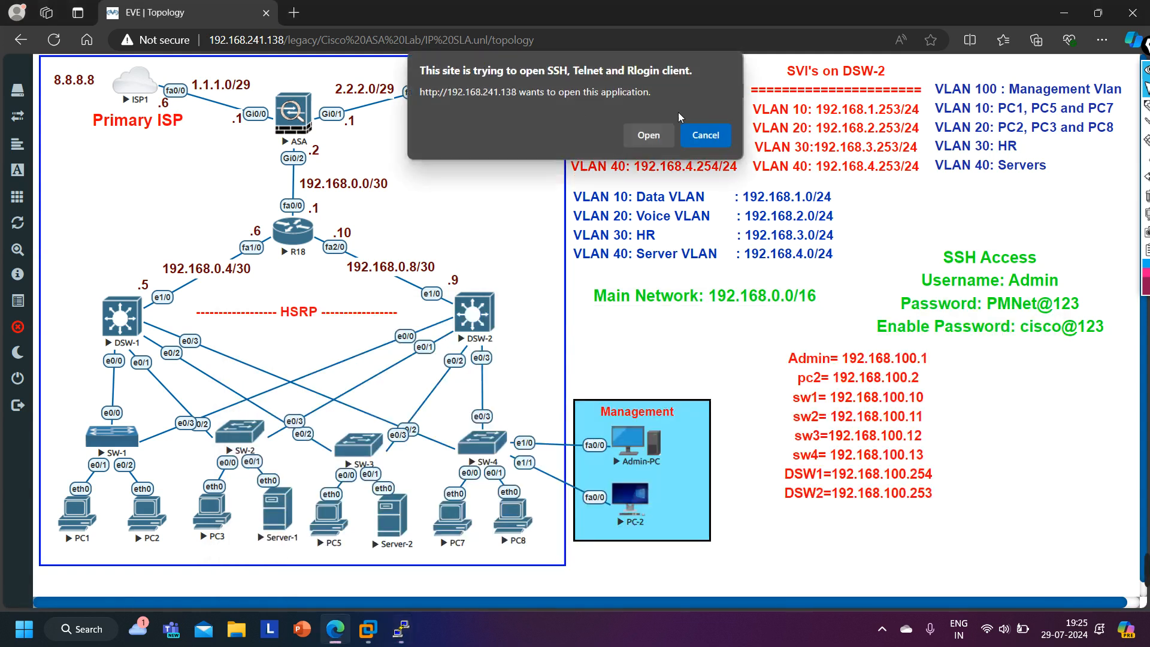
pyautogui.click(634, 142)
pyautogui.moveTo(556, 154); pyautogui.dragTo(645, 317)
pyautogui.press('Return')
pyautogui.press('Return')
pyautogui.press('Return')
pyautogui.press('Return')
pyautogui.press('Return')
pyautogui.press('Return')
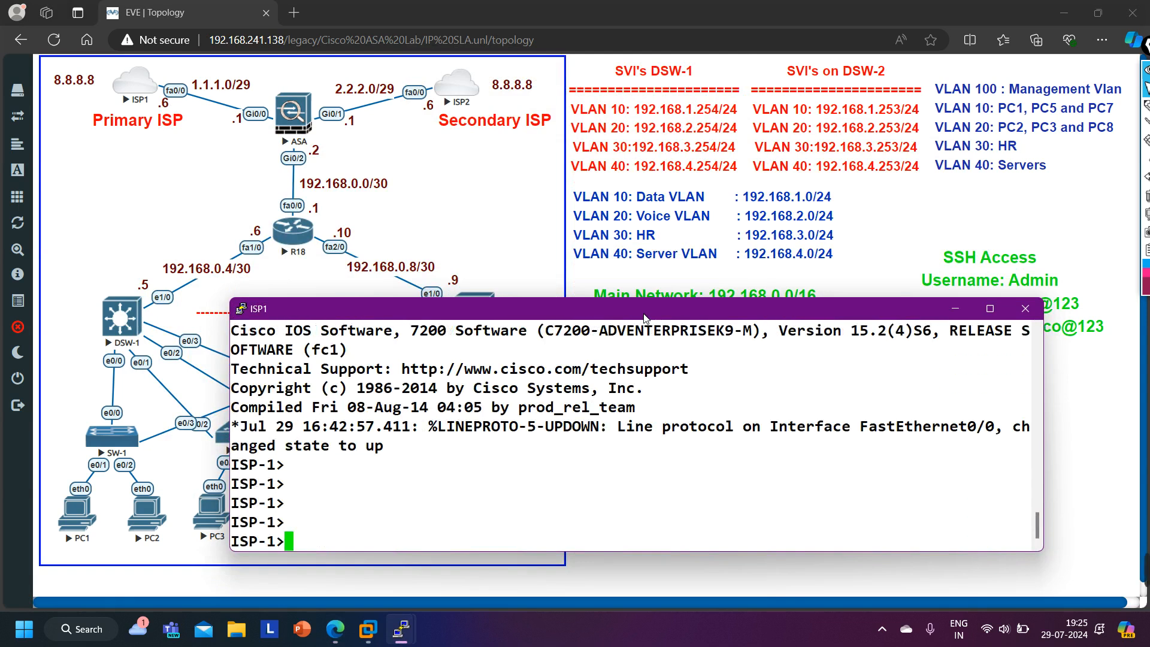
pyautogui.write('en')
pyautogui.press('Return')
pyautogui.write('conf')
pyautogui.press('Tab')
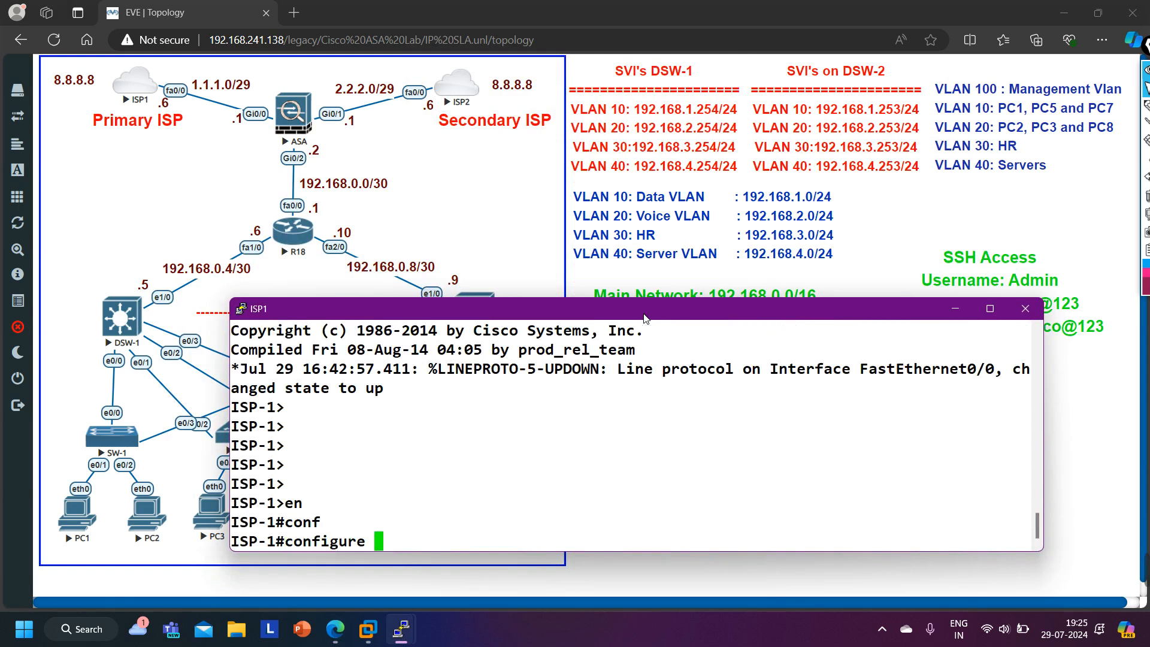
pyautogui.press('Return')
pyautogui.press('Return')
pyautogui.press('Return')
# - Shut down interface f0/0 on ISP1 to simulate a primary ISP failure
pyautogui.write('int f0/0')
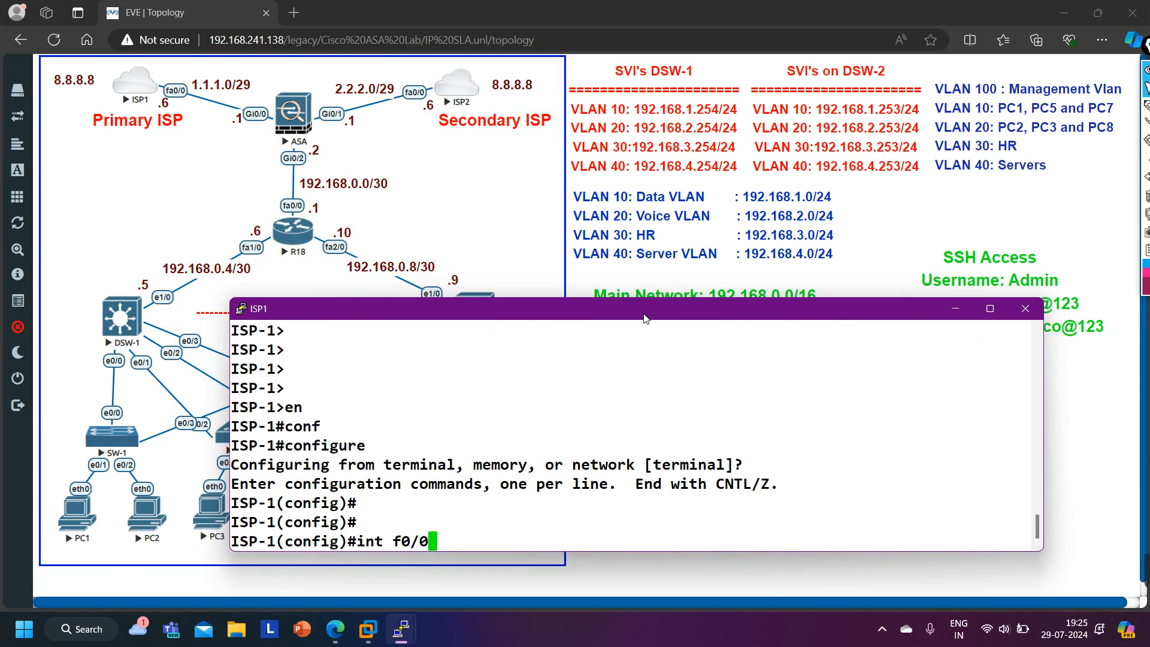
pyautogui.press('Return')
pyautogui.write('sh')
pyautogui.press('Tab')
pyautogui.press('Return')
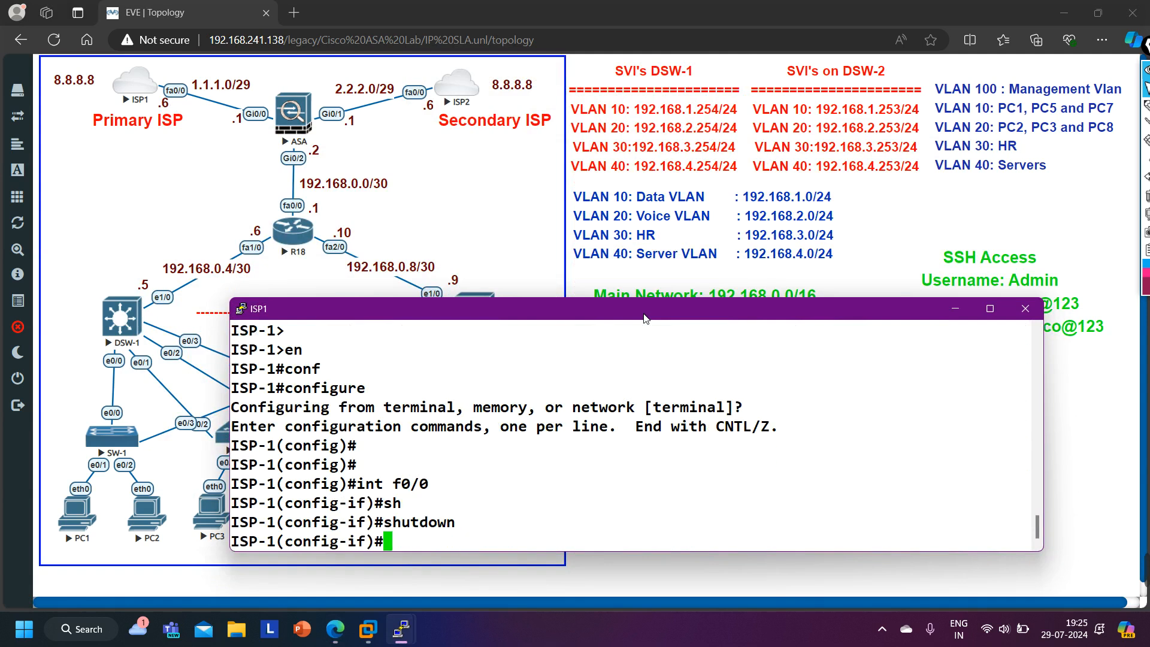
# - Switch to the ASA console and display the SLA monitor operational state
pyautogui.click(428, 173)
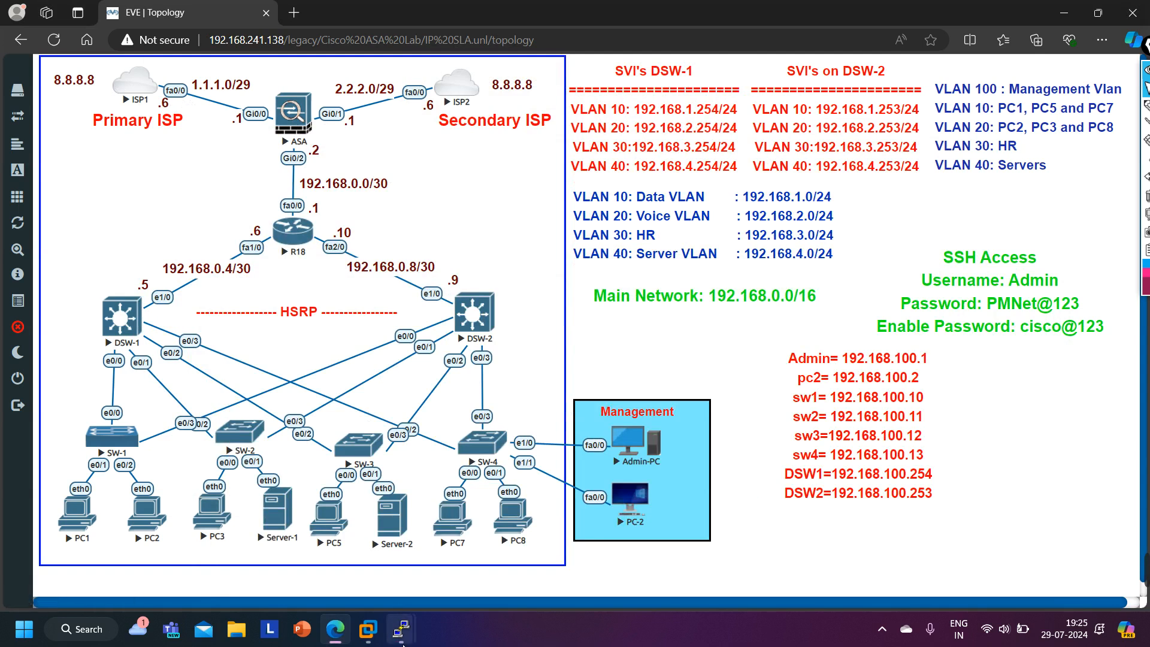
pyautogui.moveTo(402, 643)
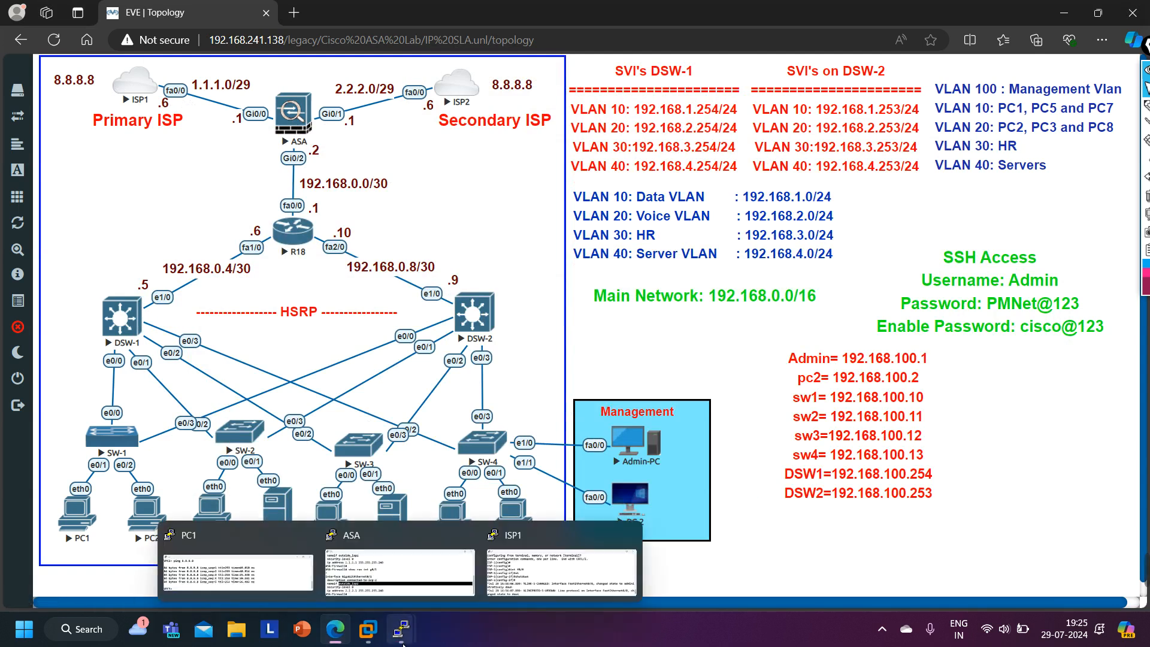
pyautogui.click(362, 547)
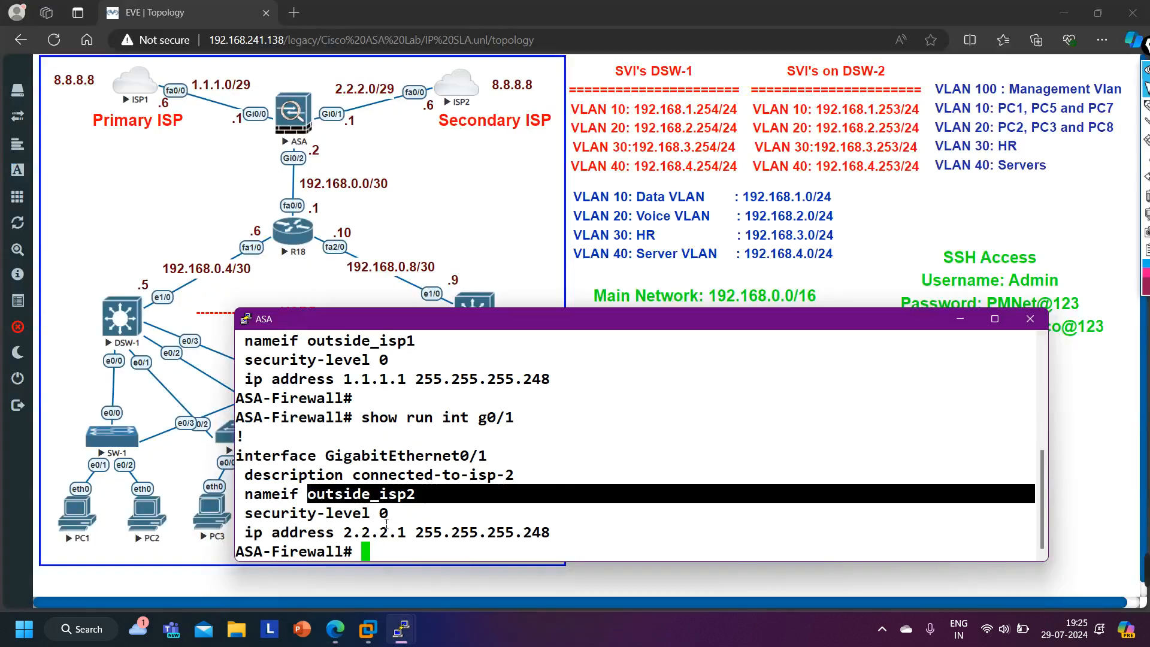
pyautogui.press('Return')
pyautogui.press('Return')
pyautogui.press('Return')
pyautogui.write('show s')
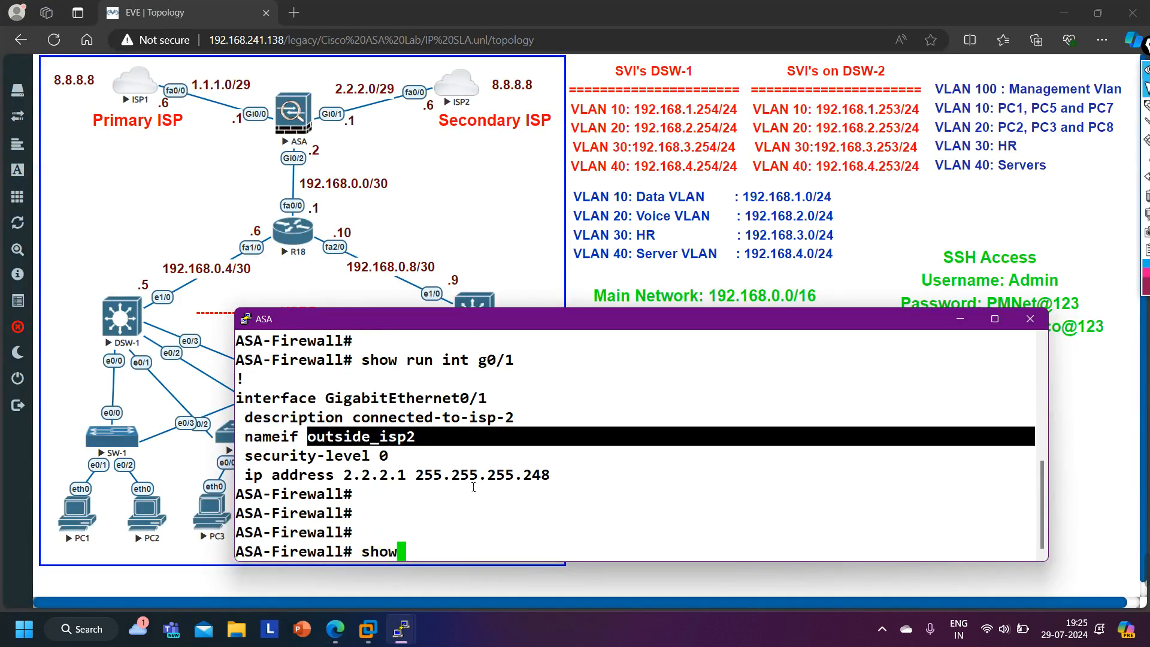
pyautogui.press('Tab')
pyautogui.write('sl')
pyautogui.press('Tab')
pyautogui.write('mo')
pyautogui.press('Tab')
pyautogui.write('op')
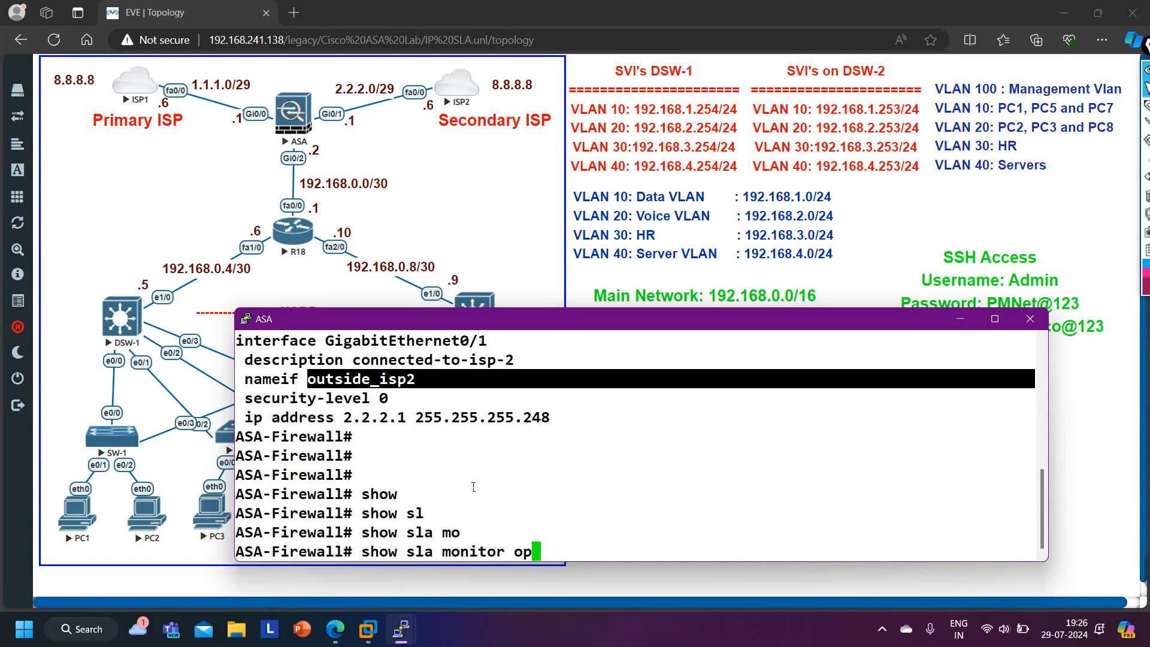
pyautogui.press('Tab')
pyautogui.press('Return')
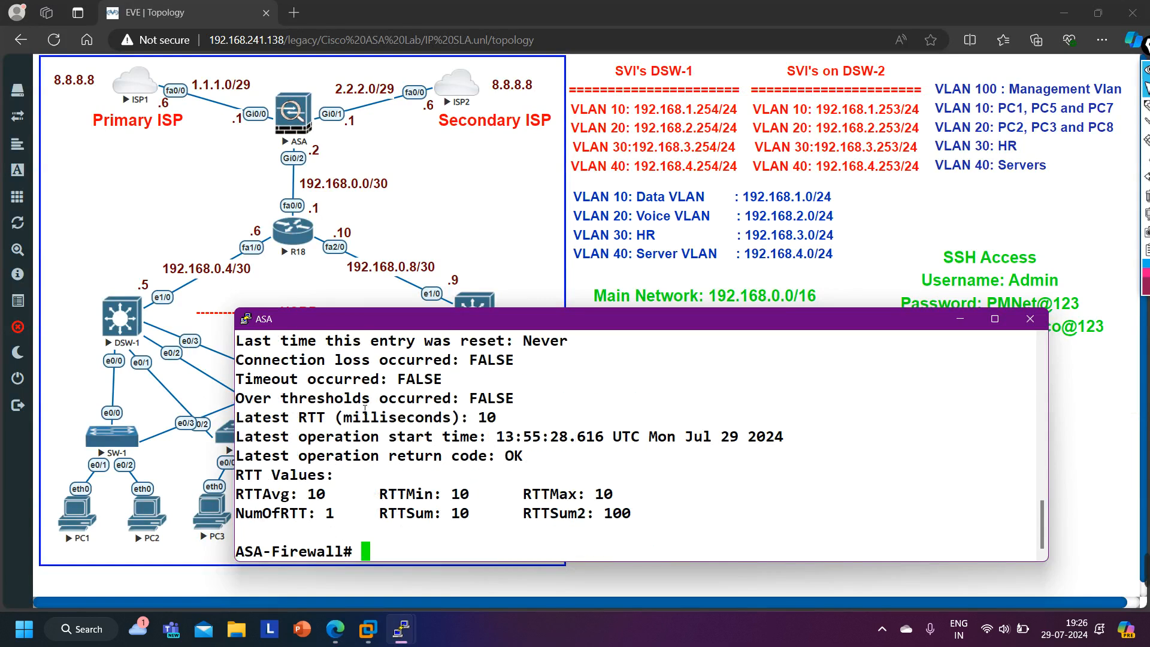
pyautogui.moveTo(246, 384); pyautogui.dragTo(456, 390)
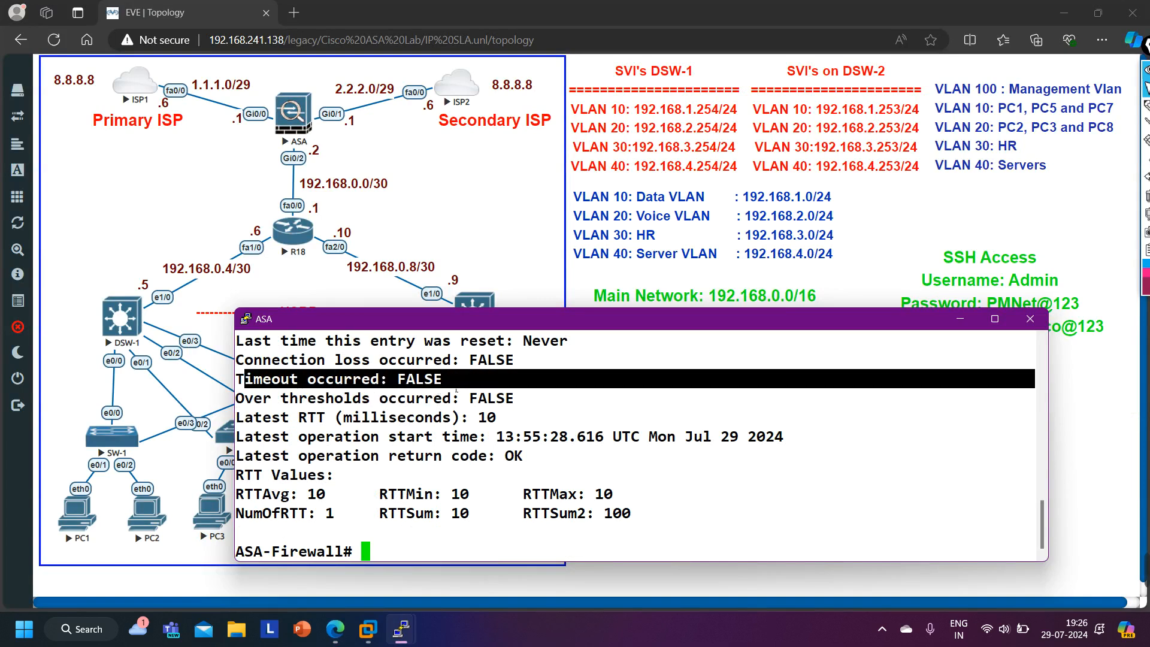
# - Re-run the SLA monitor operational-state display several times to watch for a timeout
pyautogui.press('Return')
pyautogui.press('Up')
pyautogui.press('Return')
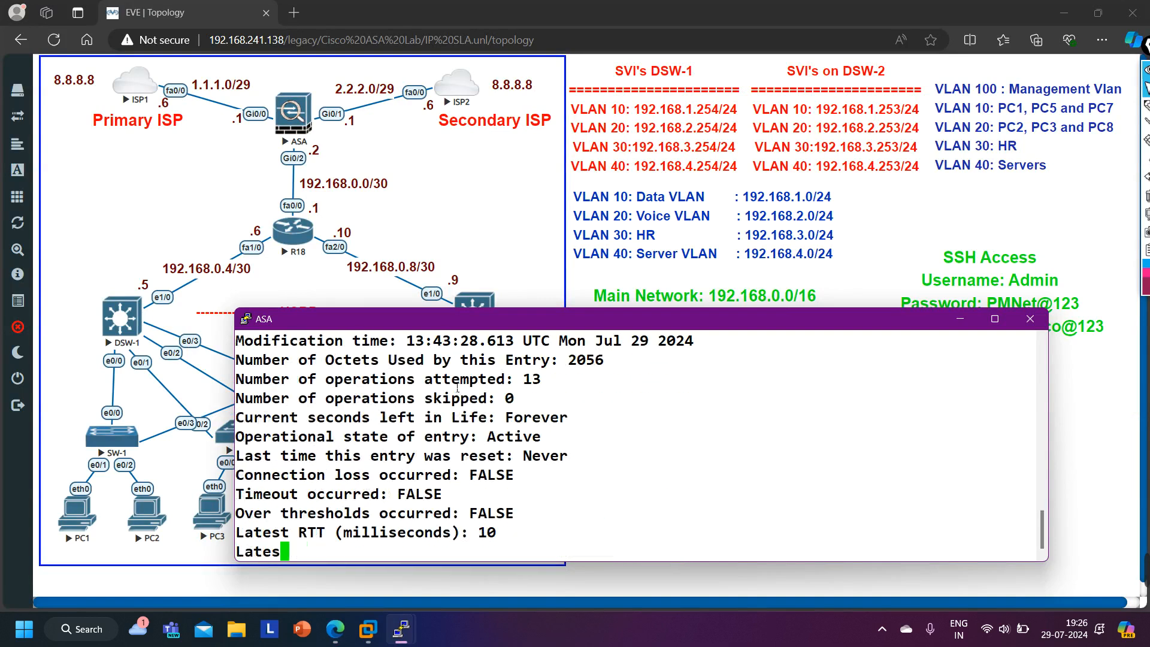
pyautogui.press('Return')
pyautogui.press('Up')
pyautogui.press('Return')
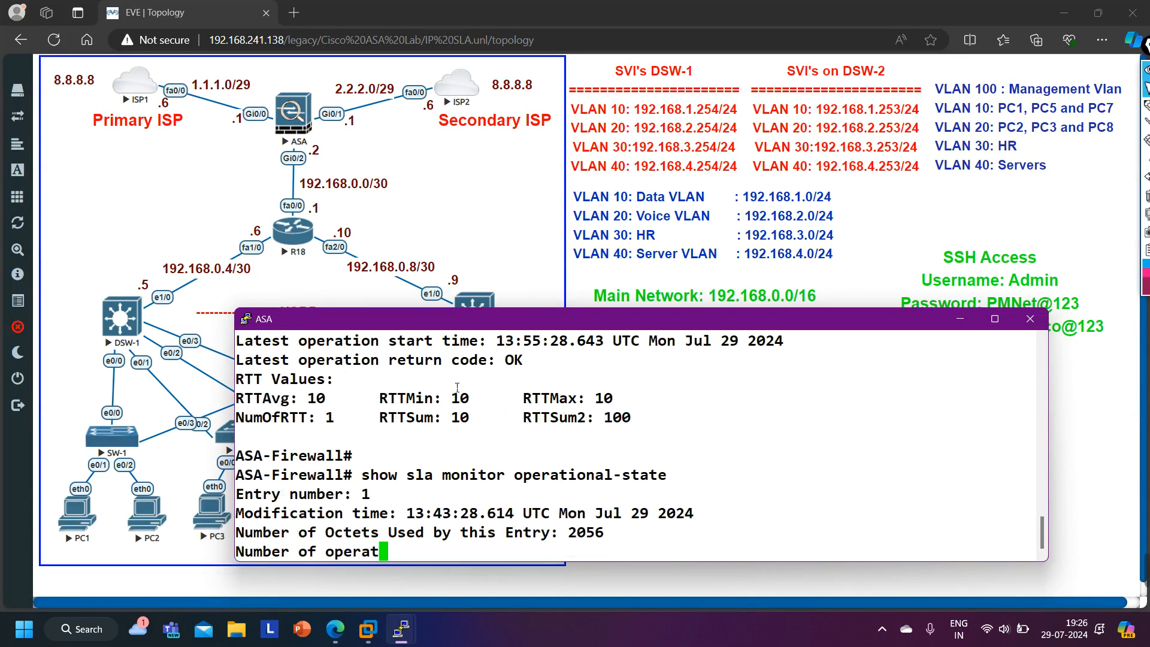
pyautogui.press('Up')
pyautogui.press('Return')
pyautogui.press('Up')
pyautogui.press('Return')
pyautogui.press('Up')
pyautogui.press('Return')
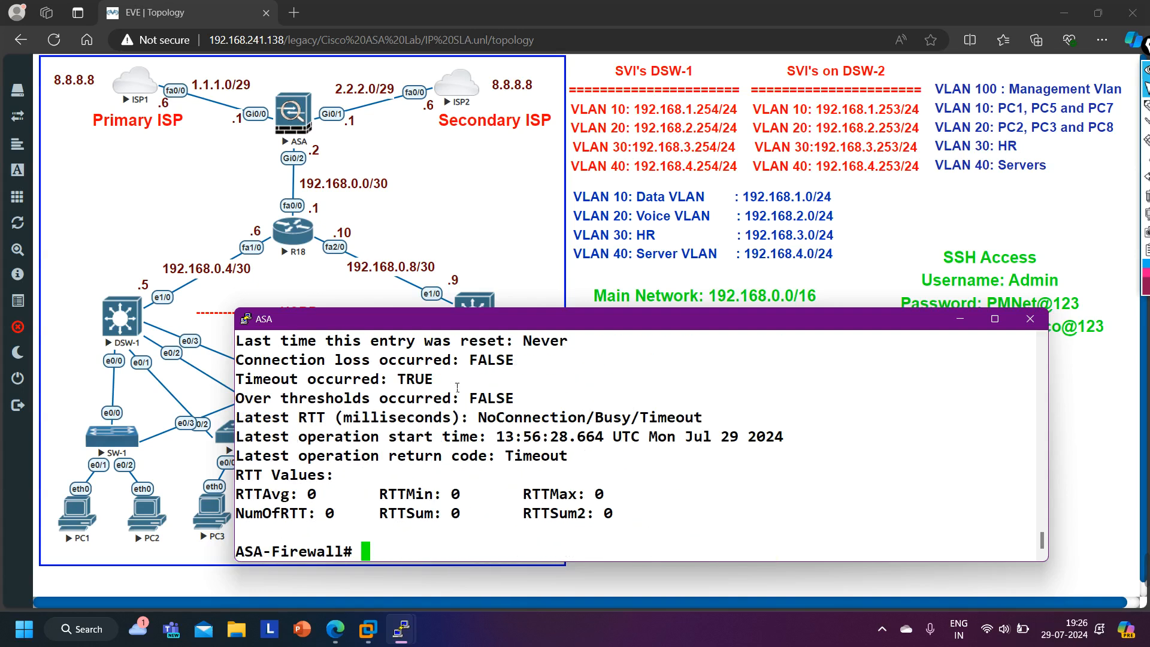
pyautogui.moveTo(250, 381)
pyautogui.mouseDown()
pyautogui.moveTo(466, 387)
pyautogui.moveTo(258, 387)
pyautogui.mouseUp()
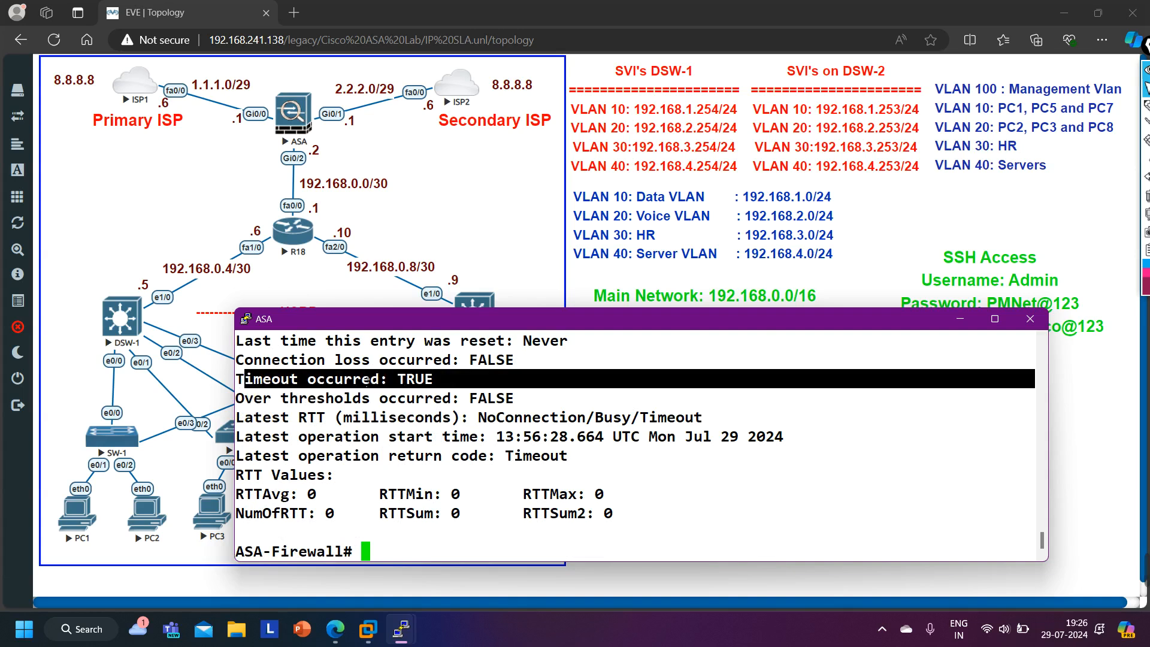
# - Display the object tracking status on the ASA
pyautogui.press('Return')
pyautogui.write('show trac')
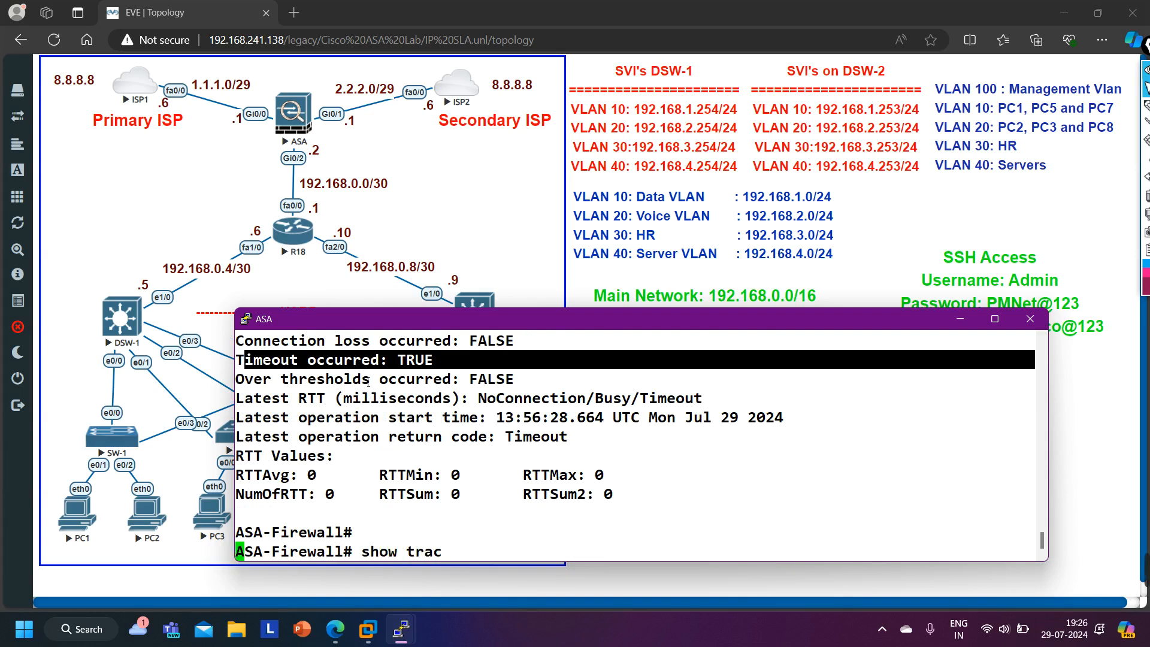
pyautogui.press('Tab')
pyautogui.press('Return')
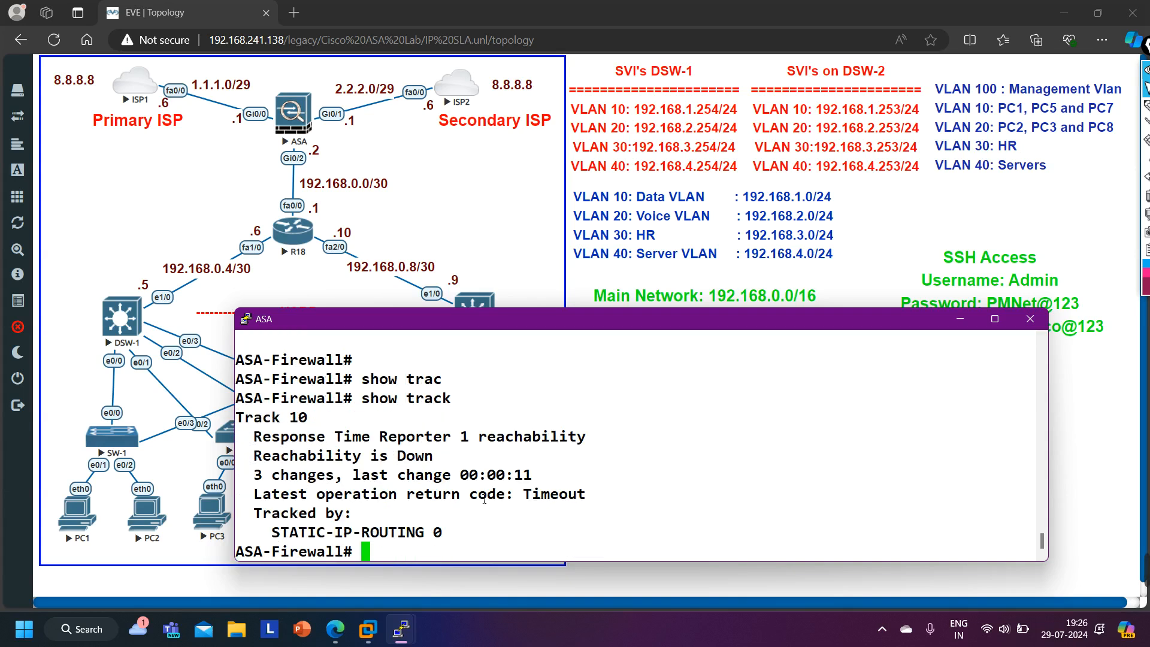
pyautogui.moveTo(298, 455); pyautogui.dragTo(476, 457)
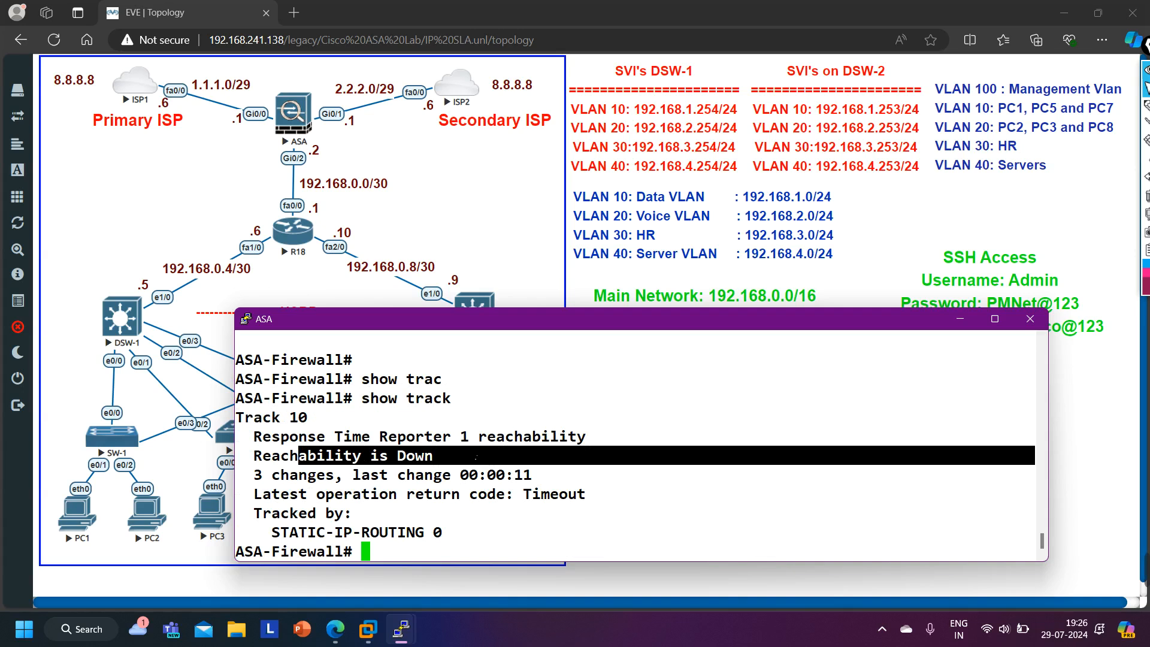
# - Display the ASA routing table filtered for the 0.0.0.0 default route
pyautogui.write('show rio')
pyautogui.press('Tab')
pyautogui.press('BackSpace')
pyautogui.press('BackSpace')
pyautogui.write('o')
pyautogui.press('Tab')
pyautogui.write('| in 0.0.0.0')
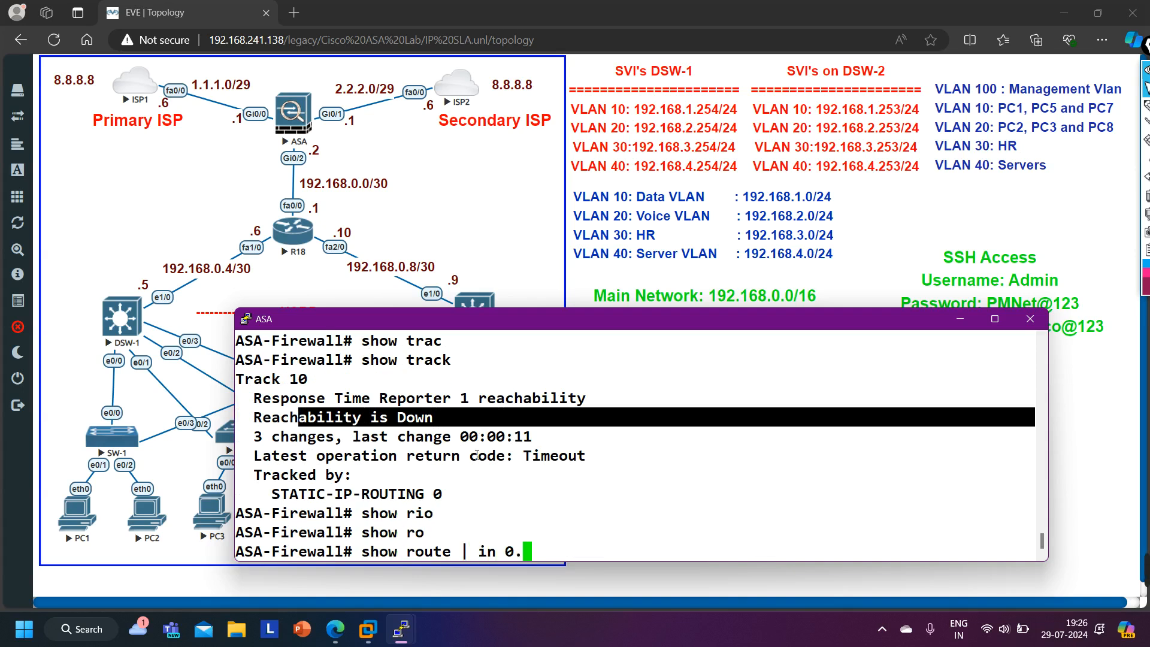
pyautogui.press('Return')
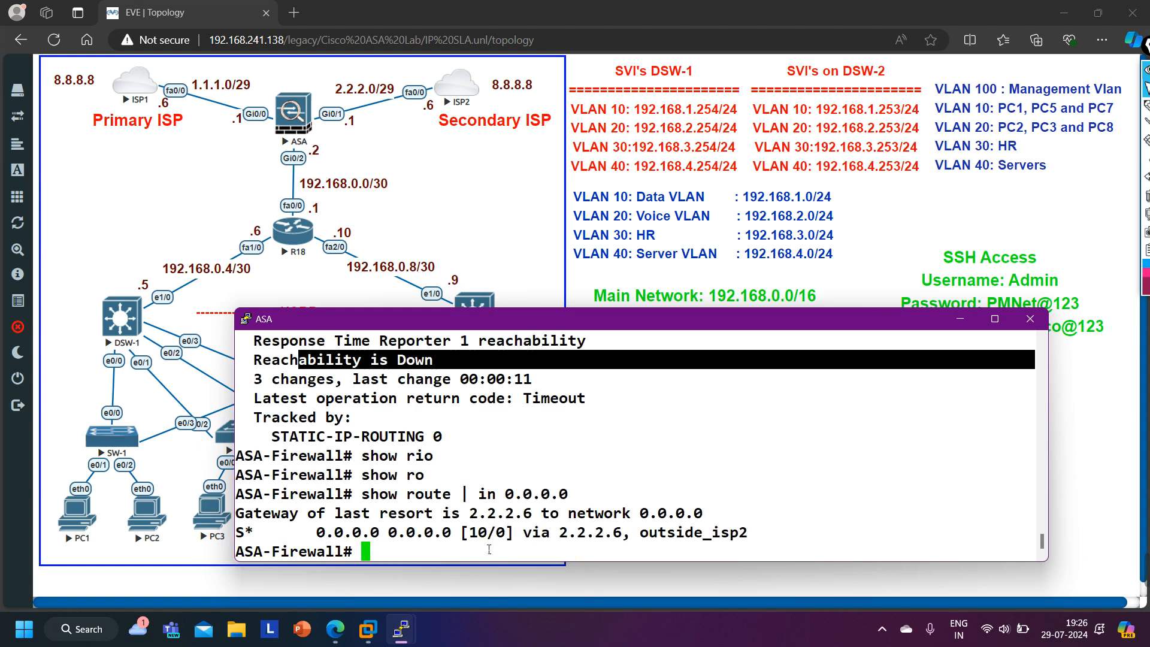
pyautogui.moveTo(256, 545); pyautogui.dragTo(779, 537)
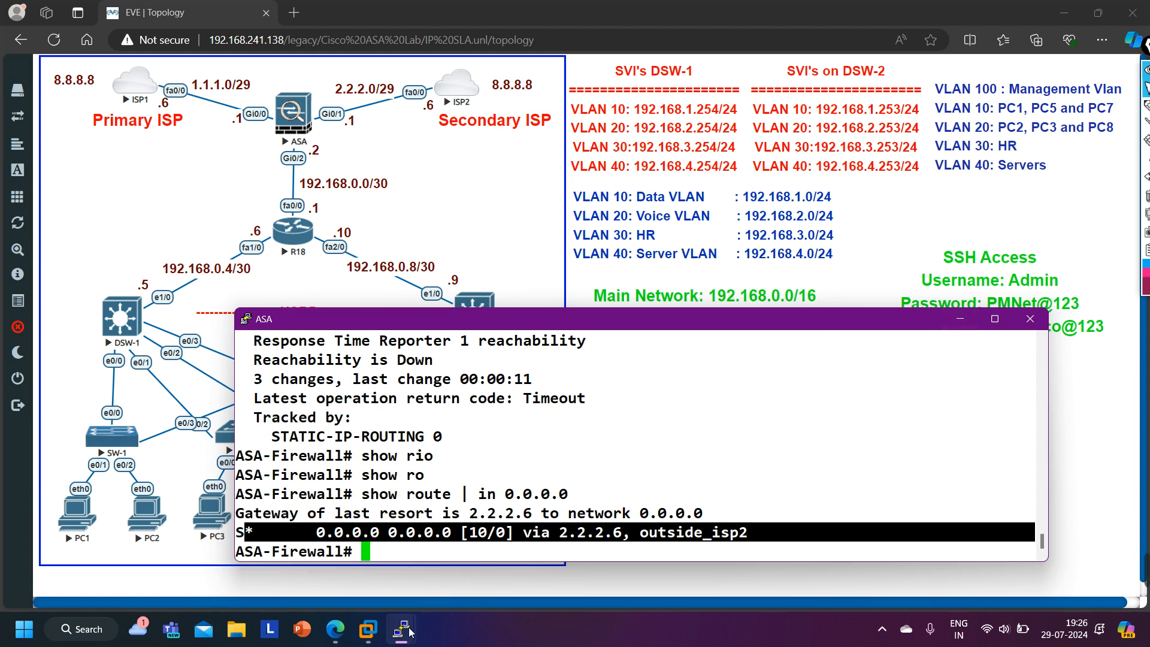
# - Switch to the PC1 console and repeat the ping to 8.8.8.8
pyautogui.moveTo(400, 629)
pyautogui.click(273, 553)
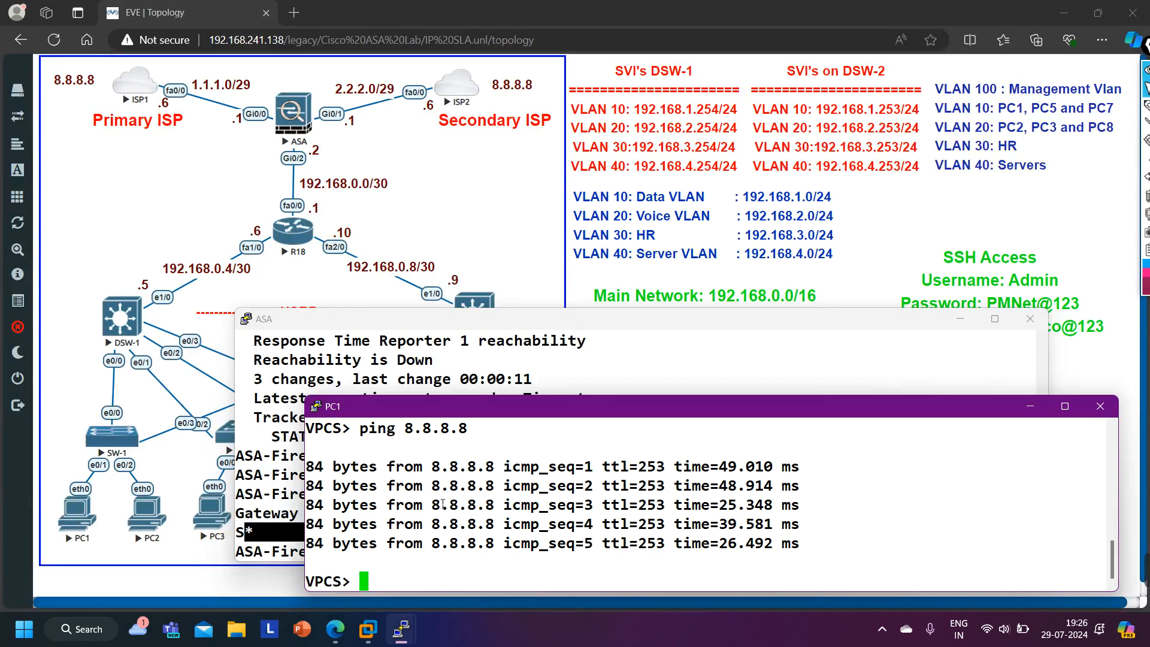
pyautogui.press('Up')
pyautogui.press('Return')
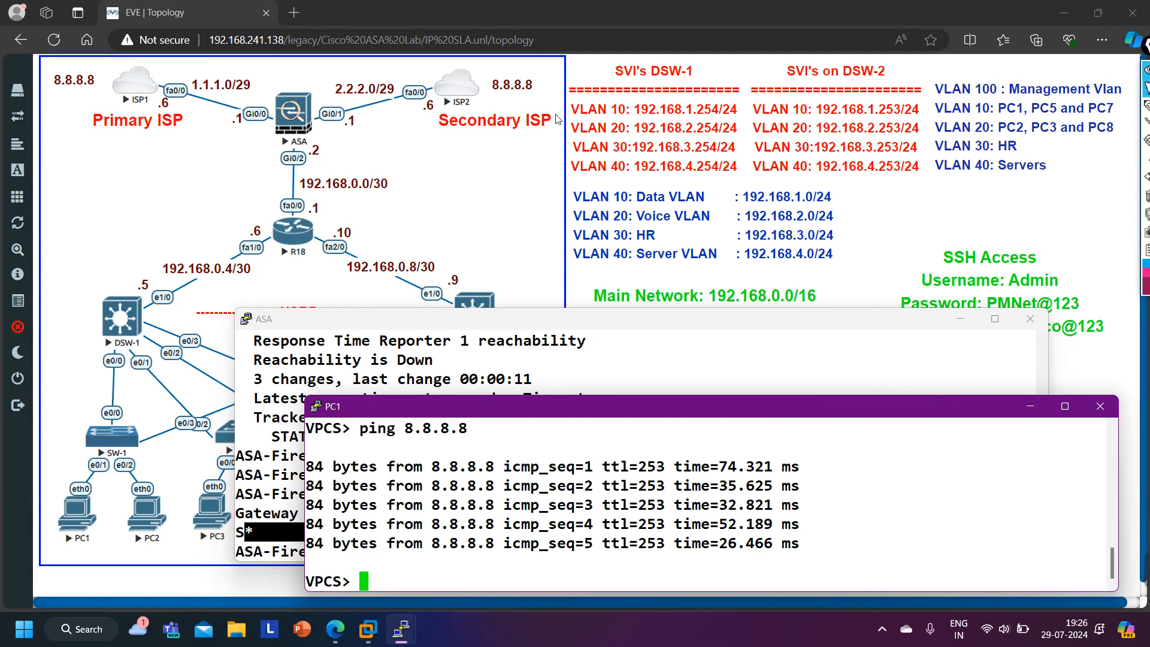
# - Re-enable interface f0/0 on ISP1 with no shutdown and leave interface configuration mode
pyautogui.moveTo(399, 640)
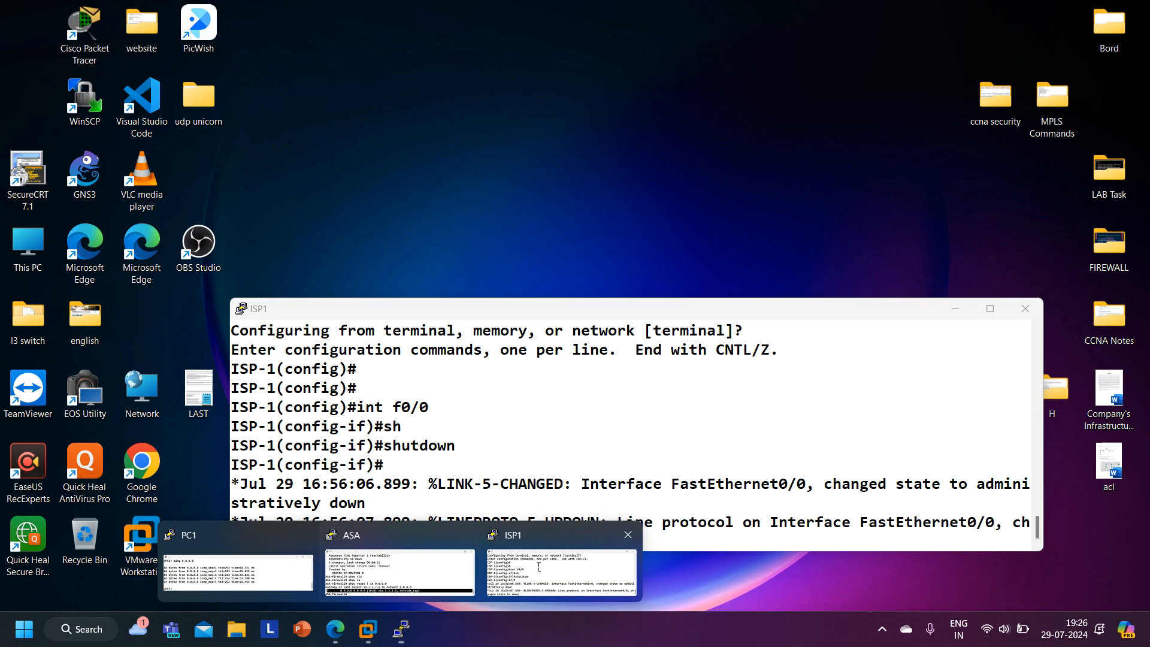
pyautogui.click(535, 567)
pyautogui.press('Return')
pyautogui.press('Return')
pyautogui.press('Return')
pyautogui.write('no sh')
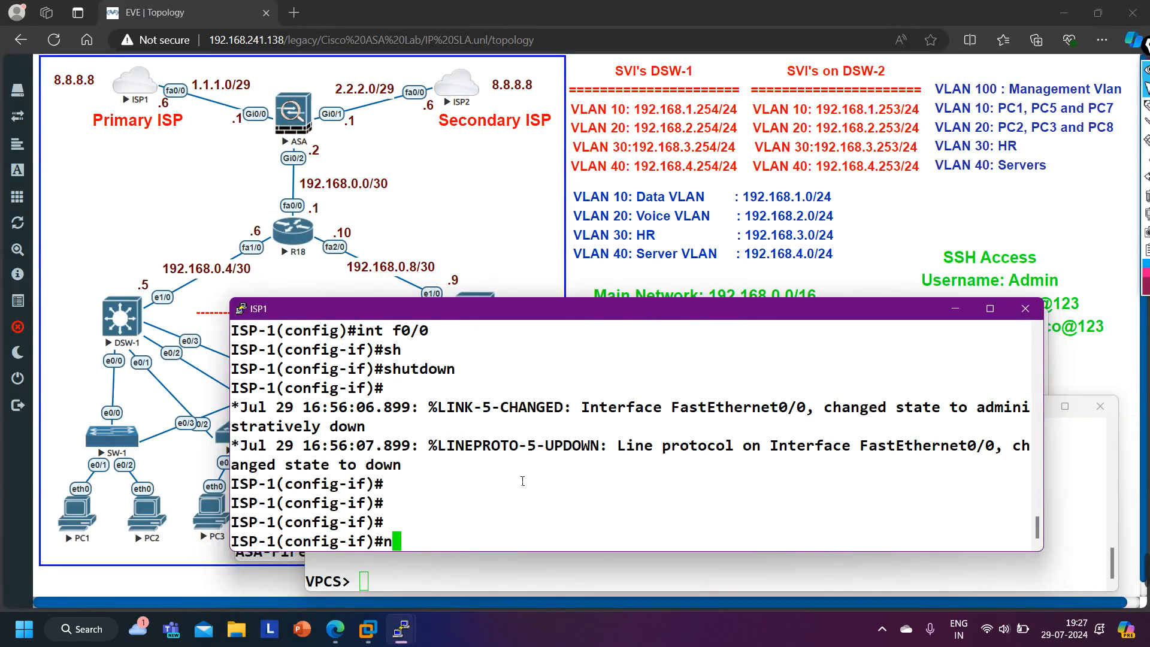
pyautogui.press('Tab')
pyautogui.press('Return')
pyautogui.press('Return')
pyautogui.press('Return')
pyautogui.press('Return')
pyautogui.write('exi')
pyautogui.press('Return')
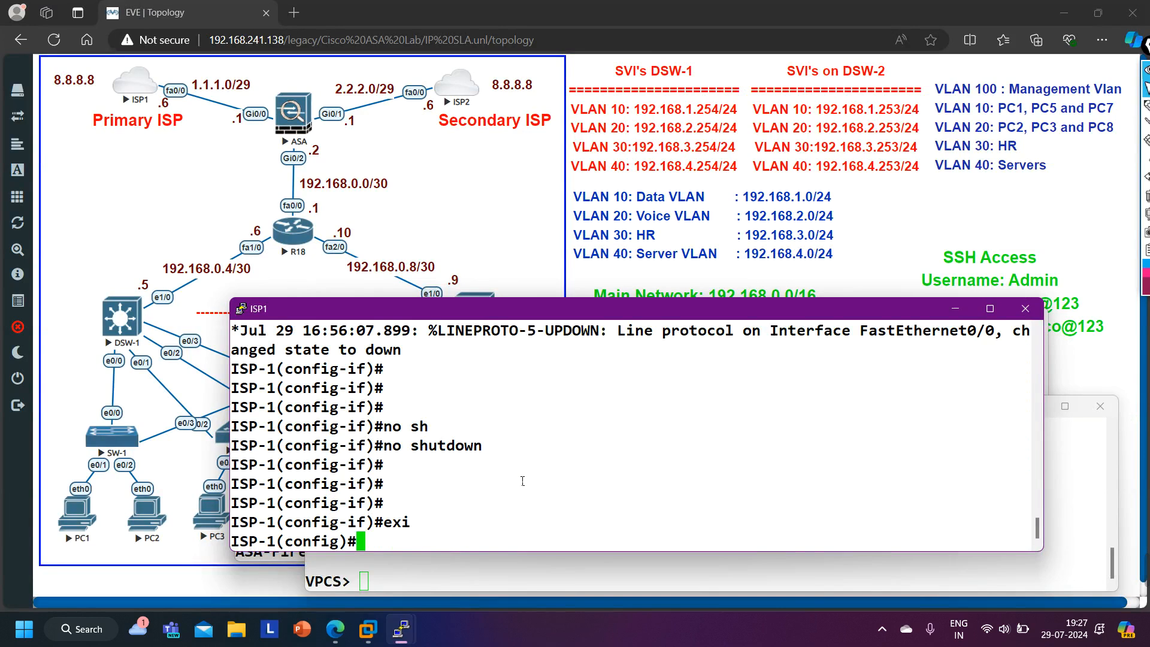
# - Return to the ASA console and display the running NAT configuration
pyautogui.click(955, 308)
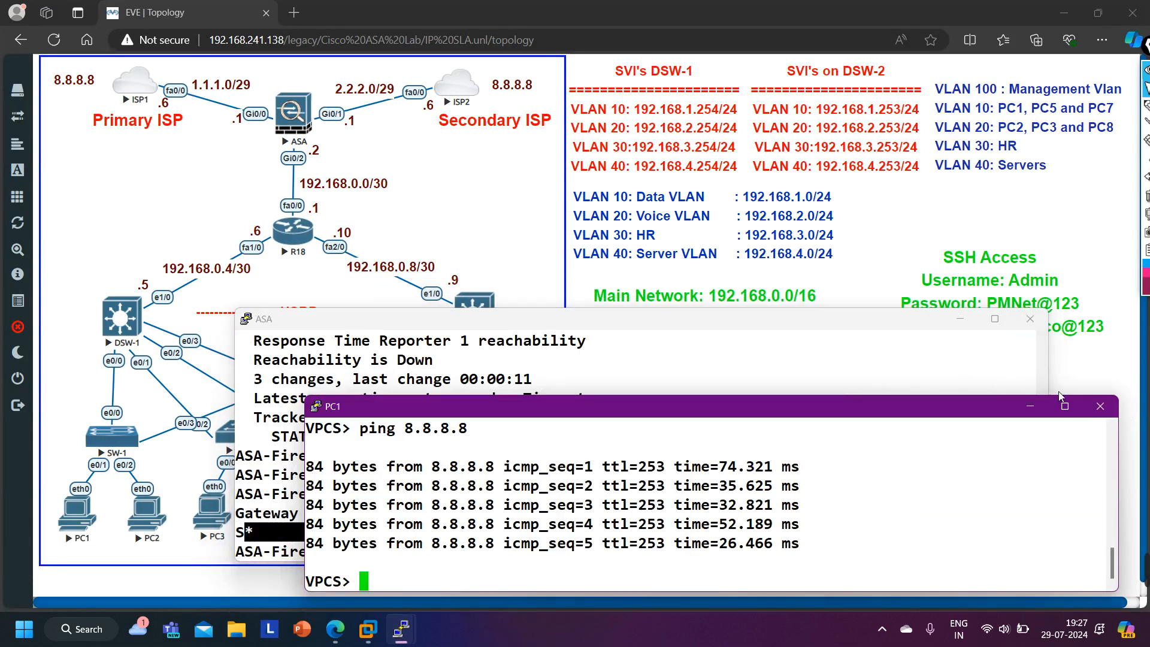
pyautogui.click(1031, 406)
pyautogui.click(961, 319)
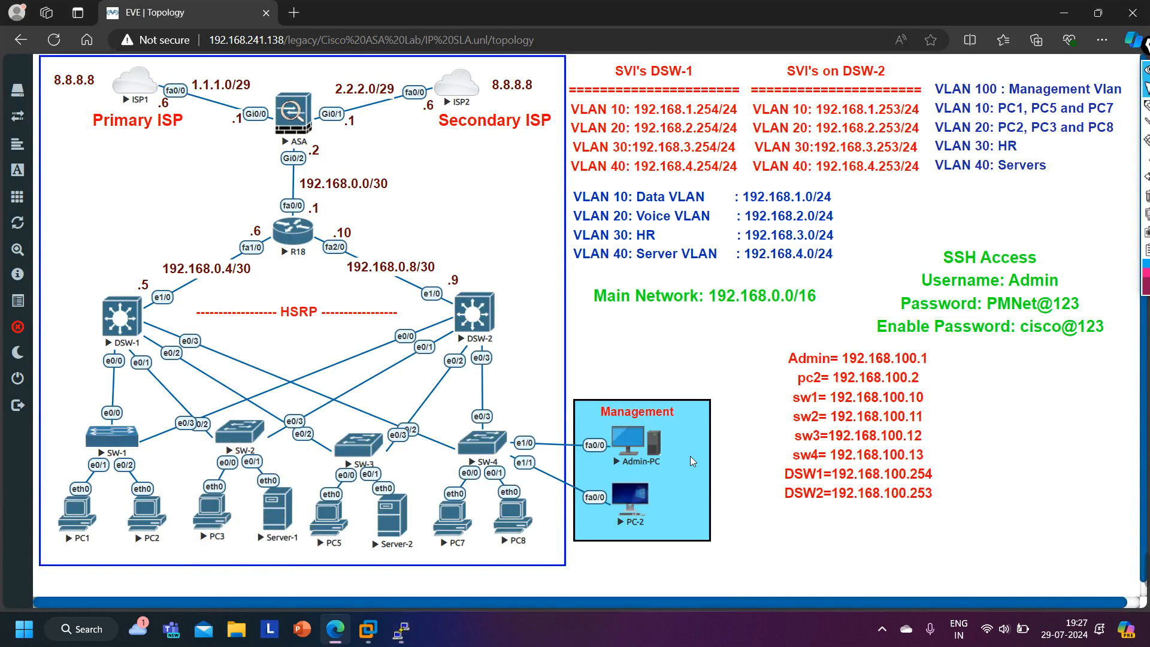
pyautogui.moveTo(401, 629)
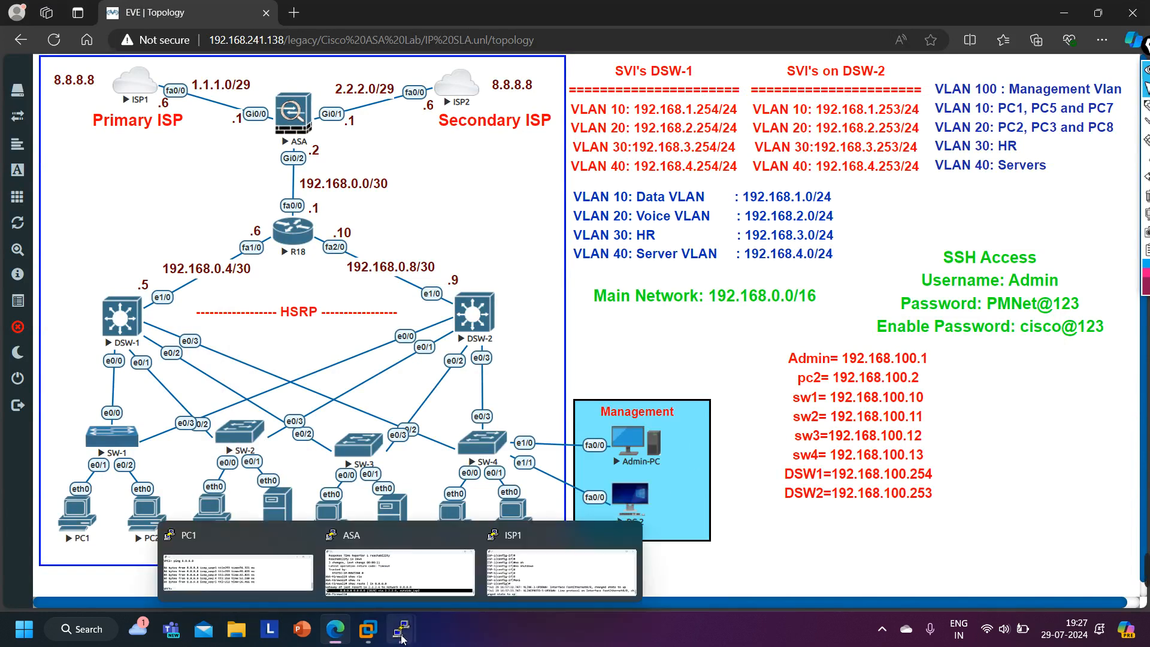
pyautogui.click(407, 569)
pyautogui.press('Return')
pyautogui.press('Return')
pyautogui.press('Return')
pyautogui.write('show na')
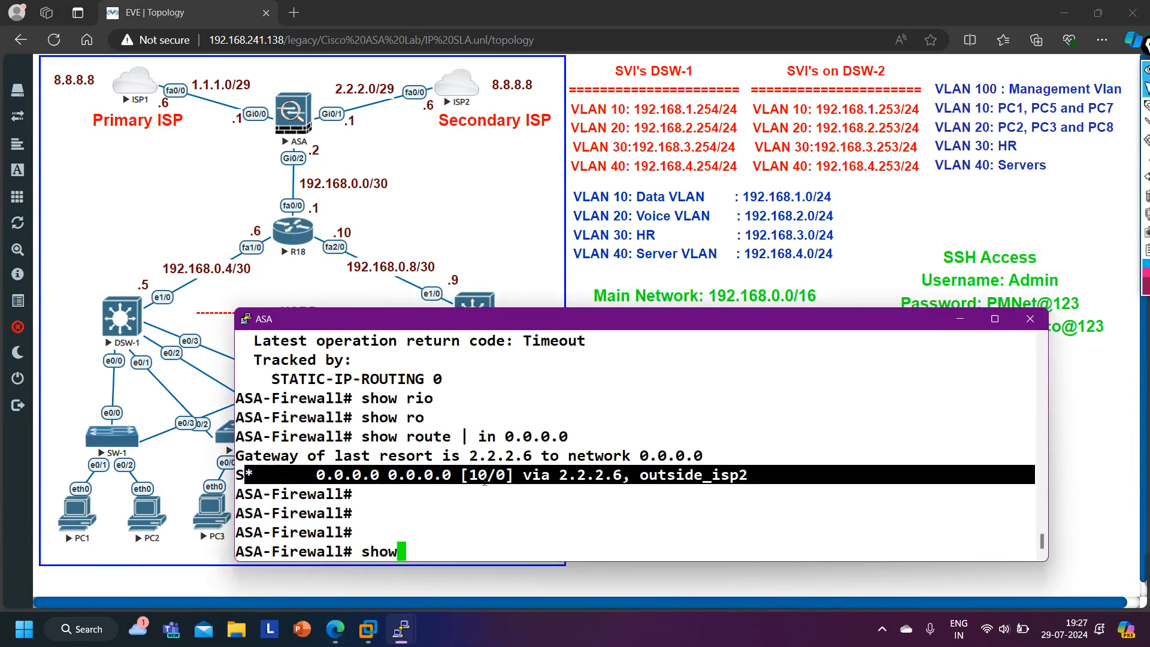
pyautogui.press('BackSpace')
pyautogui.press('BackSpace')
pyautogui.write('run nat')
pyautogui.press('Tab')
pyautogui.press('Return')
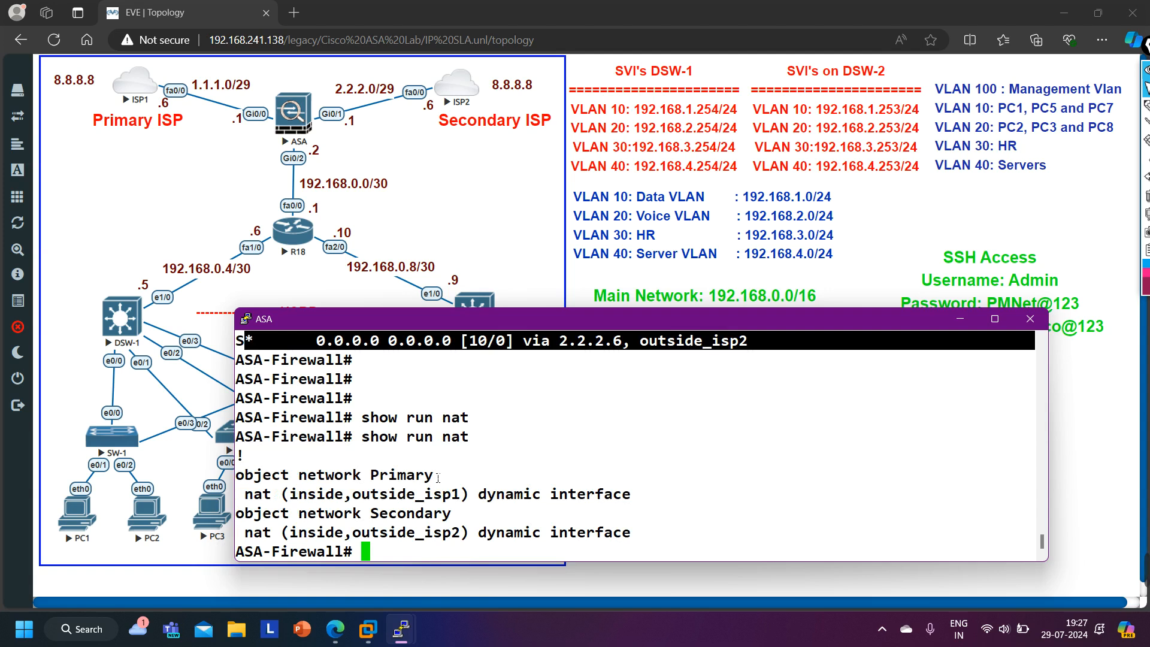
pyautogui.moveTo(246, 499); pyautogui.dragTo(464, 501)
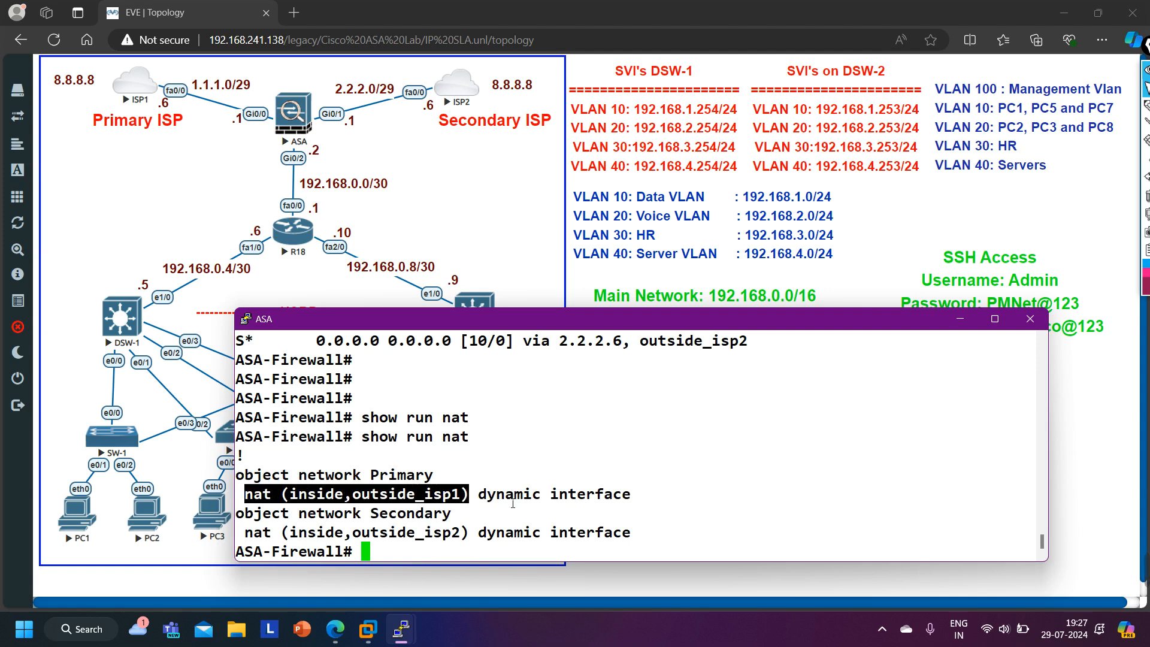
pyautogui.moveTo(260, 532); pyautogui.dragTo(472, 547)
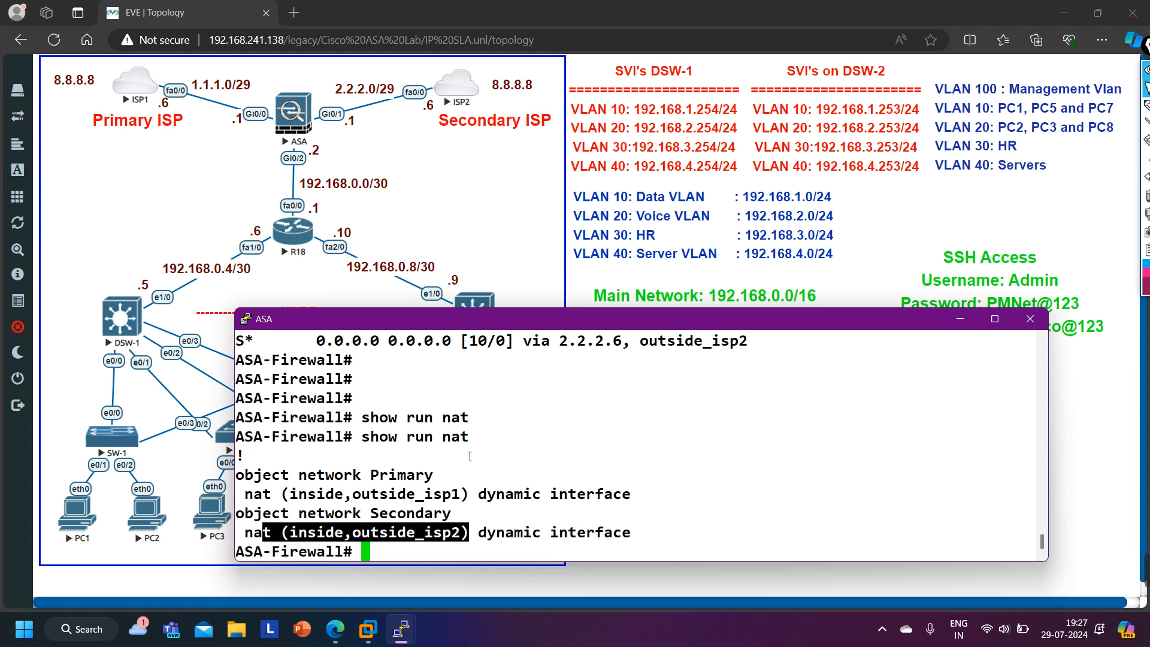
# - Display the NAT policy translation hit counts on the ASA
pyautogui.press('Return')
pyautogui.press('Return')
pyautogui.press('Return')
pyautogui.write('sjhow')
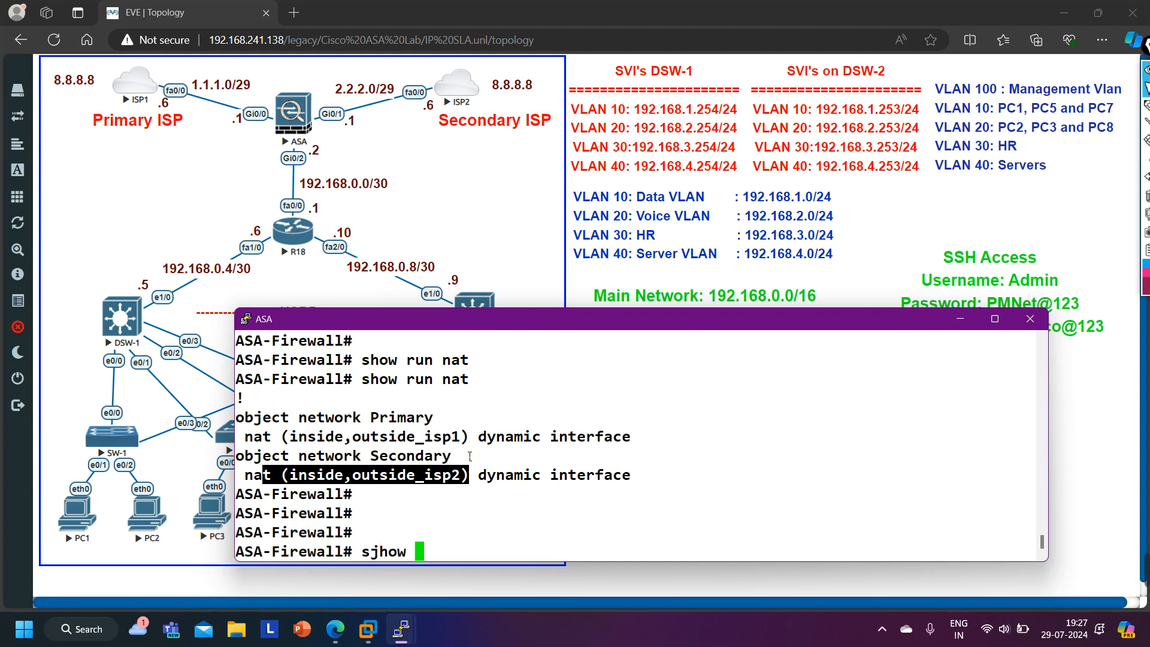
pyautogui.press('BackSpace')
pyautogui.press('BackSpace')
pyautogui.press('BackSpace')
pyautogui.press('BackSpace')
pyautogui.press('BackSpace')
pyautogui.write('ho')
pyautogui.press('Return')
pyautogui.write('show nat')
pyautogui.press('Return')
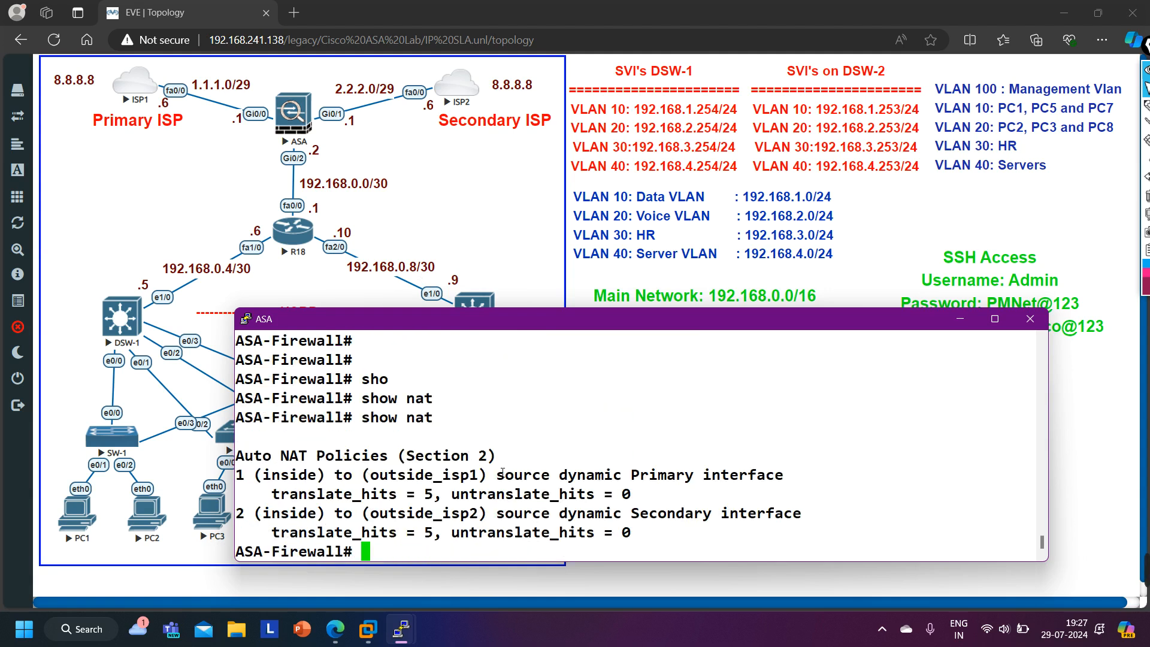
pyautogui.moveTo(254, 475); pyautogui.dragTo(627, 533)
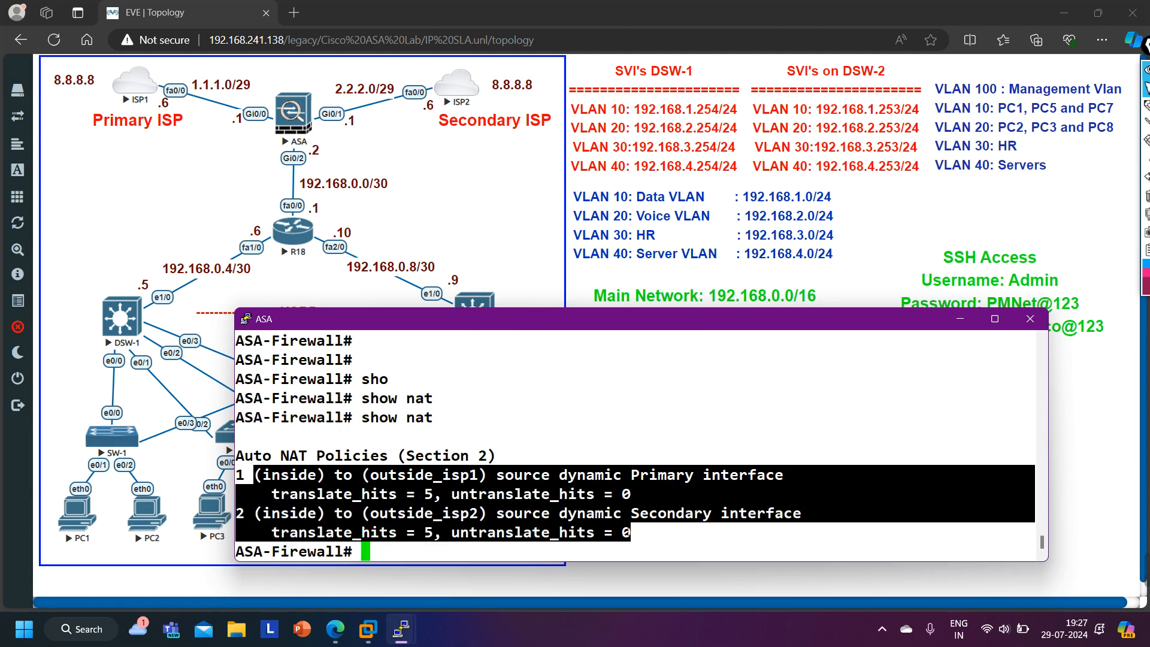
pyautogui.moveTo(514, 456); pyautogui.dragTo(392, 457)
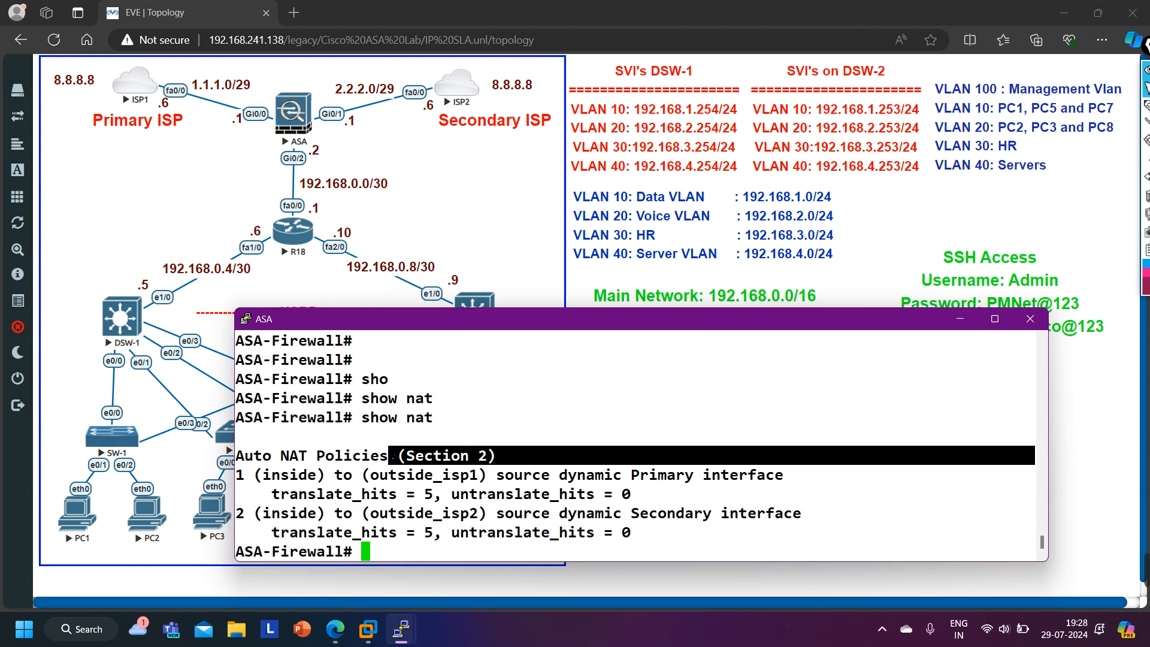
# - Display the ASA's routing table filtered for the 0.0.0.0 default route
pyautogui.write('sho')
pyautogui.press('Tab')
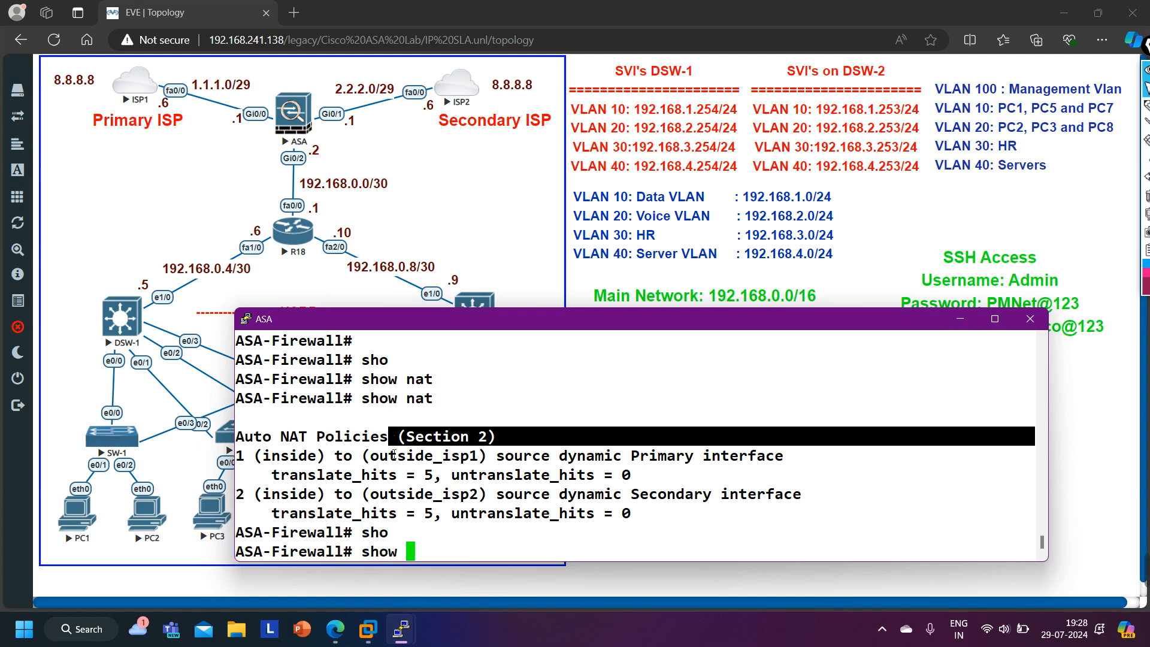
pyautogui.write('ro')
pyautogui.press('Tab')
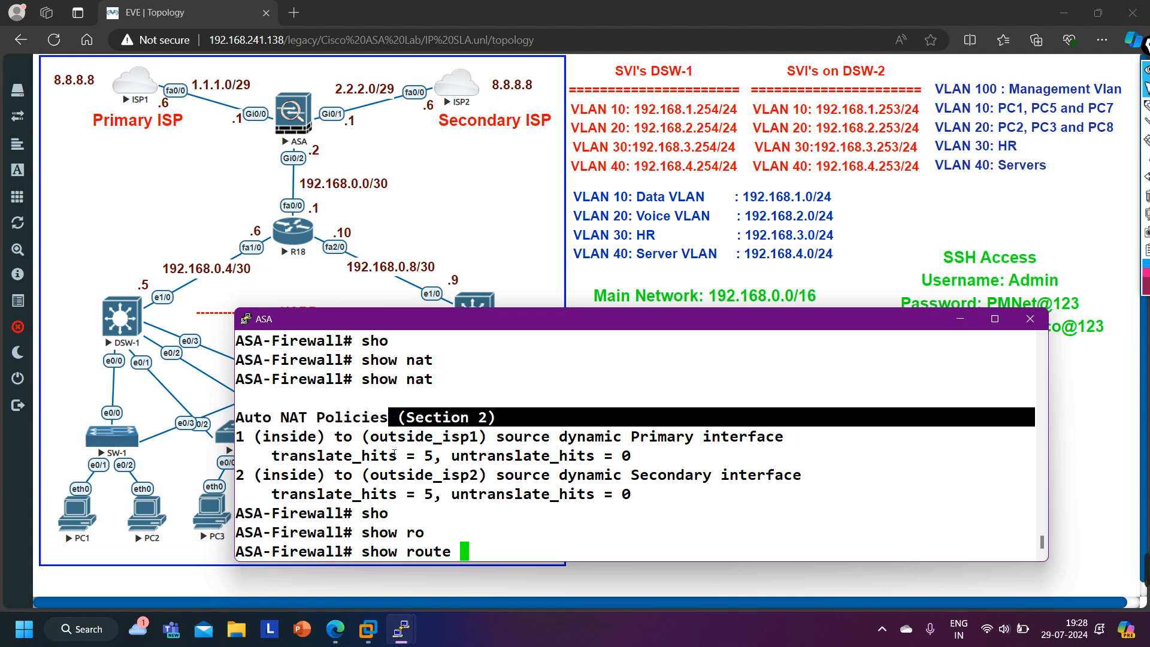
pyautogui.write('| in 0.0.0.0')
pyautogui.press('Return')
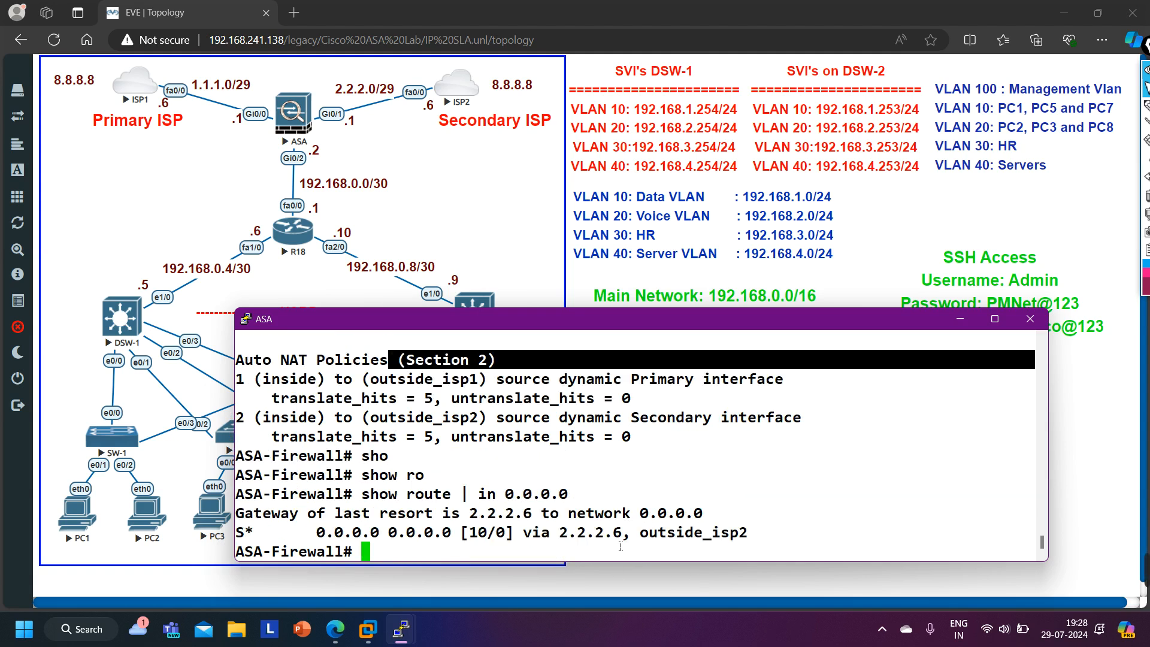
pyautogui.moveTo(305, 536); pyautogui.dragTo(767, 543)
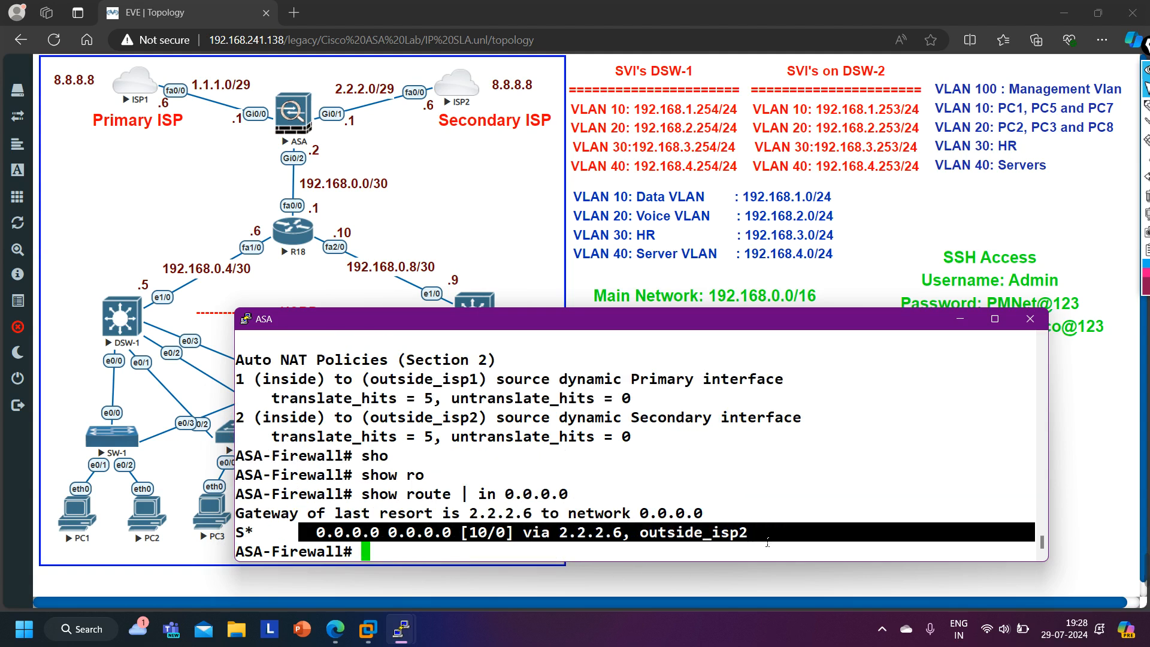
# - Re-run the filtered default route check on the ASA
pyautogui.press('Return')
pyautogui.press('Up')
pyautogui.press('Return')
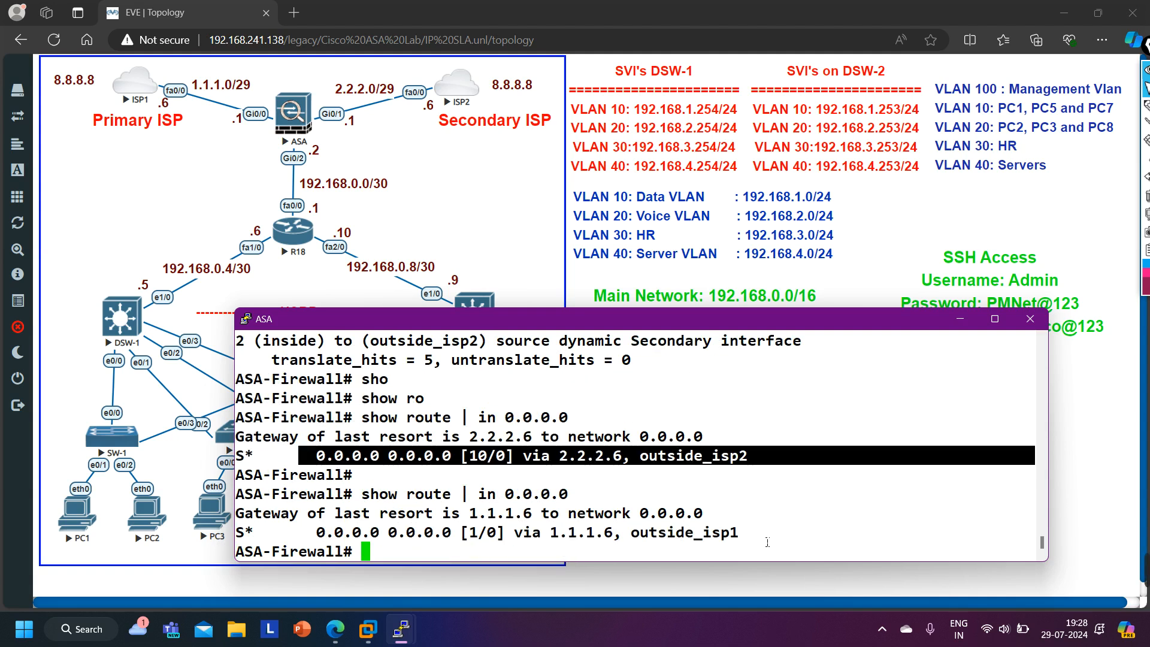
pyautogui.moveTo(768, 543); pyautogui.dragTo(279, 532)
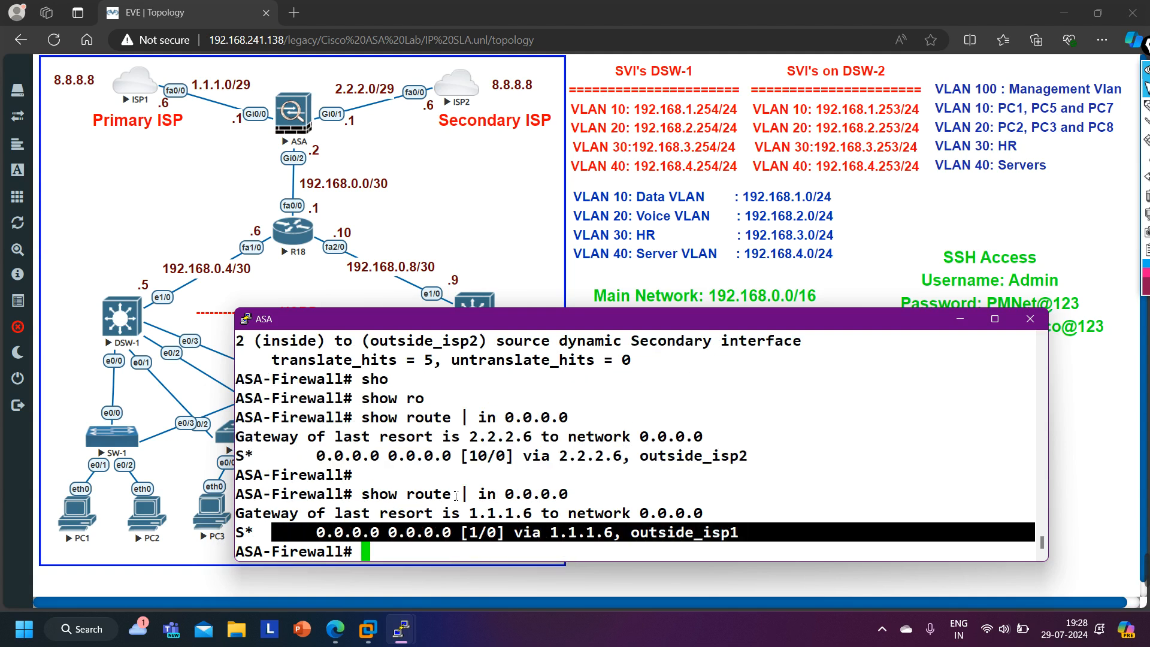
# - Open the Server-1 console and request an IP address with ip dhcp
pyautogui.click(960, 320)
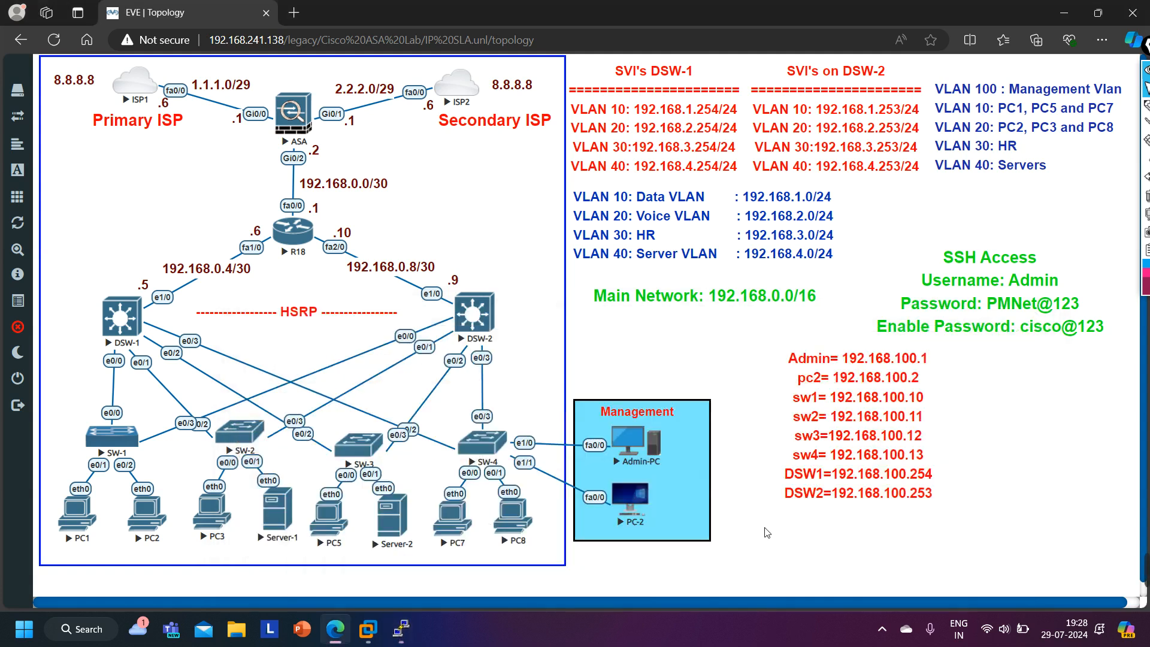
pyautogui.click(285, 514)
pyautogui.click(649, 134)
pyautogui.moveTo(449, 10); pyautogui.dragTo(749, 415)
pyautogui.write('ip dhcp')
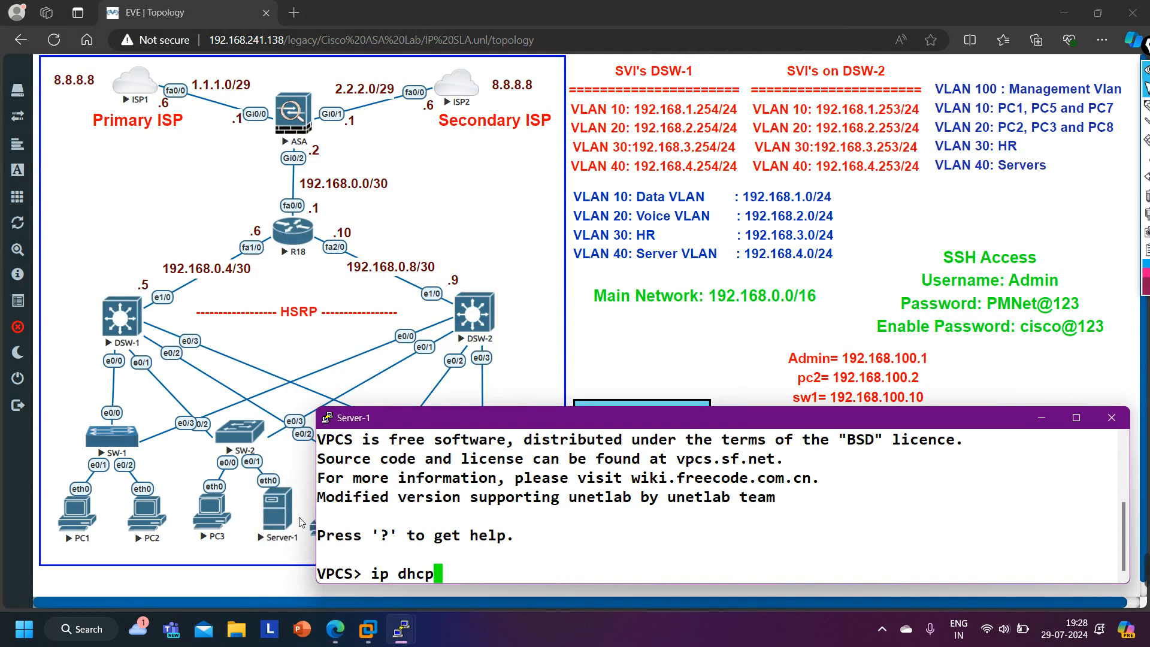
pyautogui.press('Return')
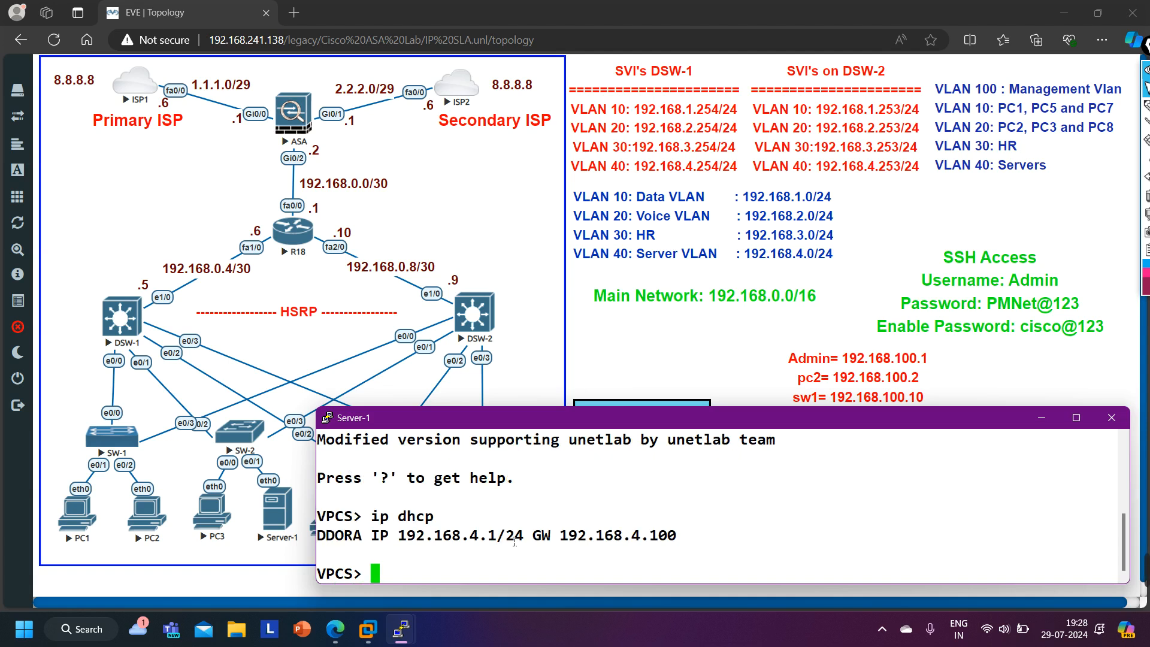
# - Ping 8.8.8.8 from Server-1
pyautogui.moveTo(390, 537); pyautogui.dragTo(507, 548)
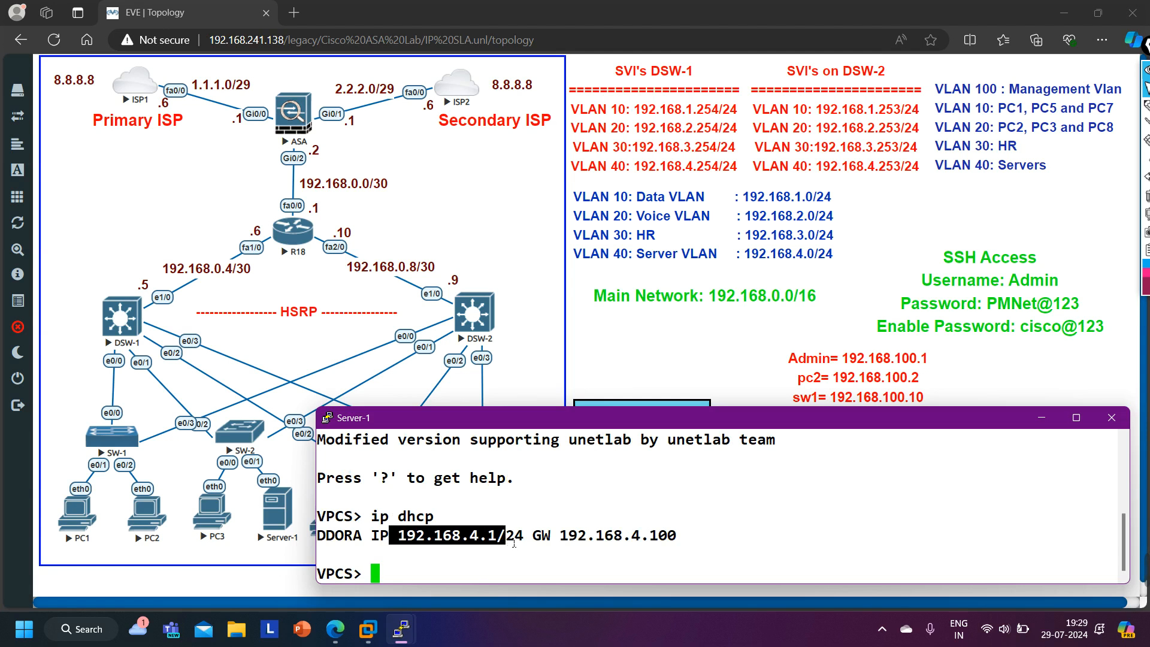
pyautogui.moveTo(499, 535); pyautogui.dragTo(406, 545)
pyautogui.write('ping 8.8.8.8')
pyautogui.press('Return')
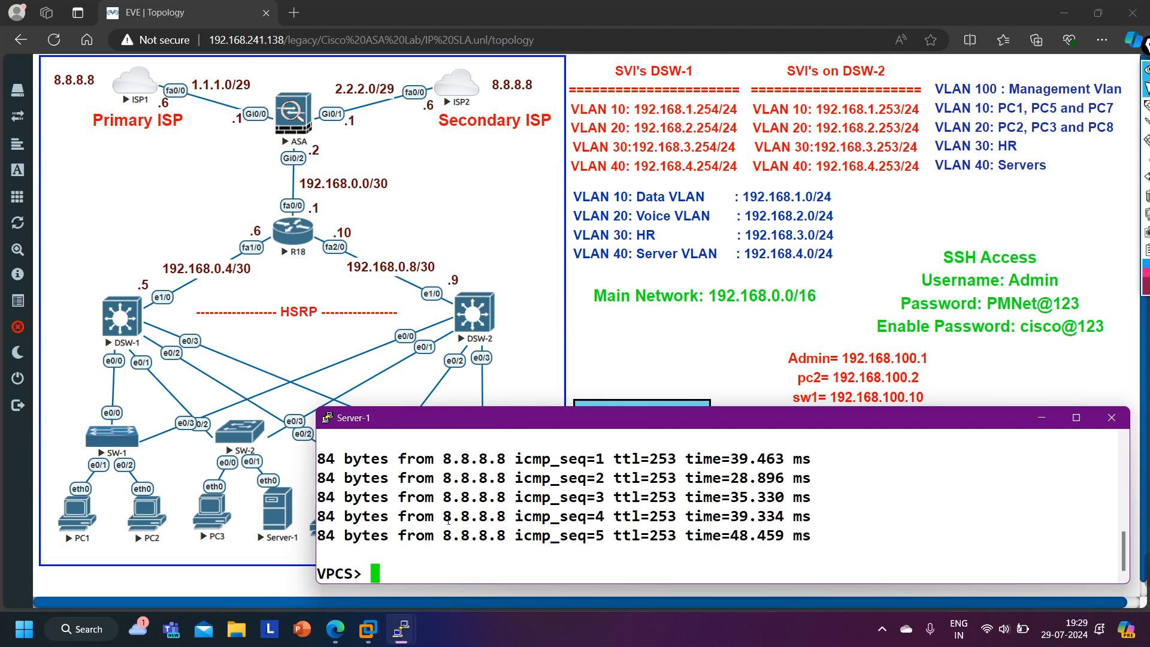
# - Open the ISP1 console and leave configuration mode to the privileged prompt
pyautogui.click(136, 88)
pyautogui.click(647, 132)
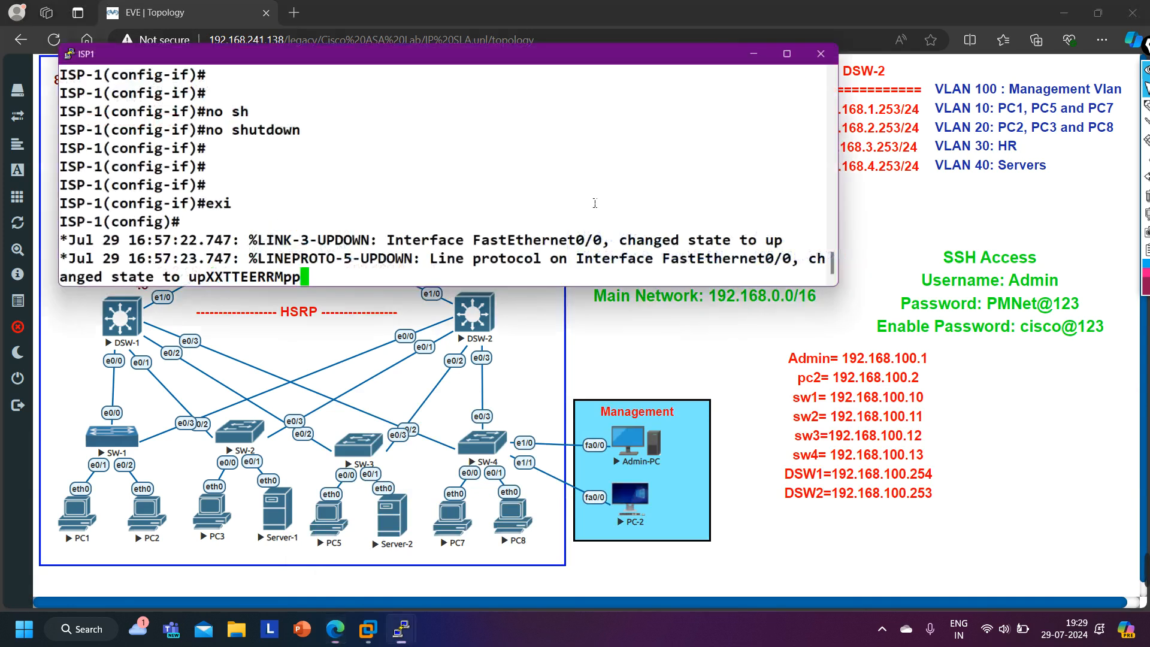
pyautogui.press('Return')
pyautogui.hotkey('ctrl', 'z')
pyautogui.press('Return')
pyautogui.press('Return')
# - Ping Server-1's address 192.168.4.1 from ISP1
pyautogui.write('ping 192.')
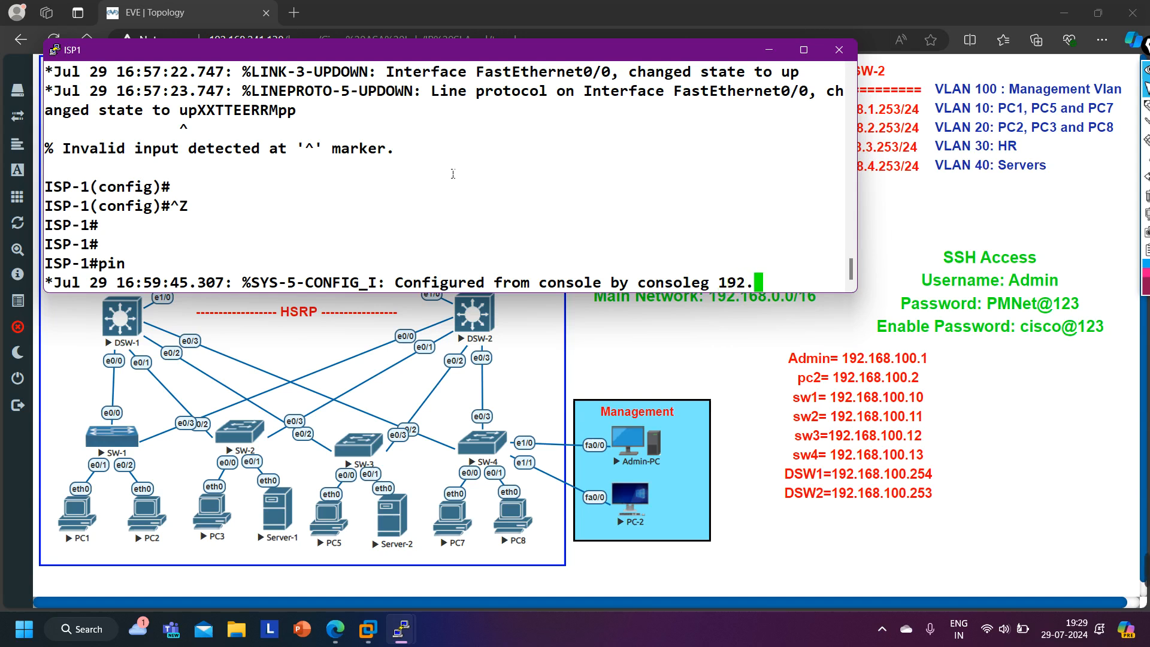
pyautogui.write('168.4.1')
pyautogui.press('Return')
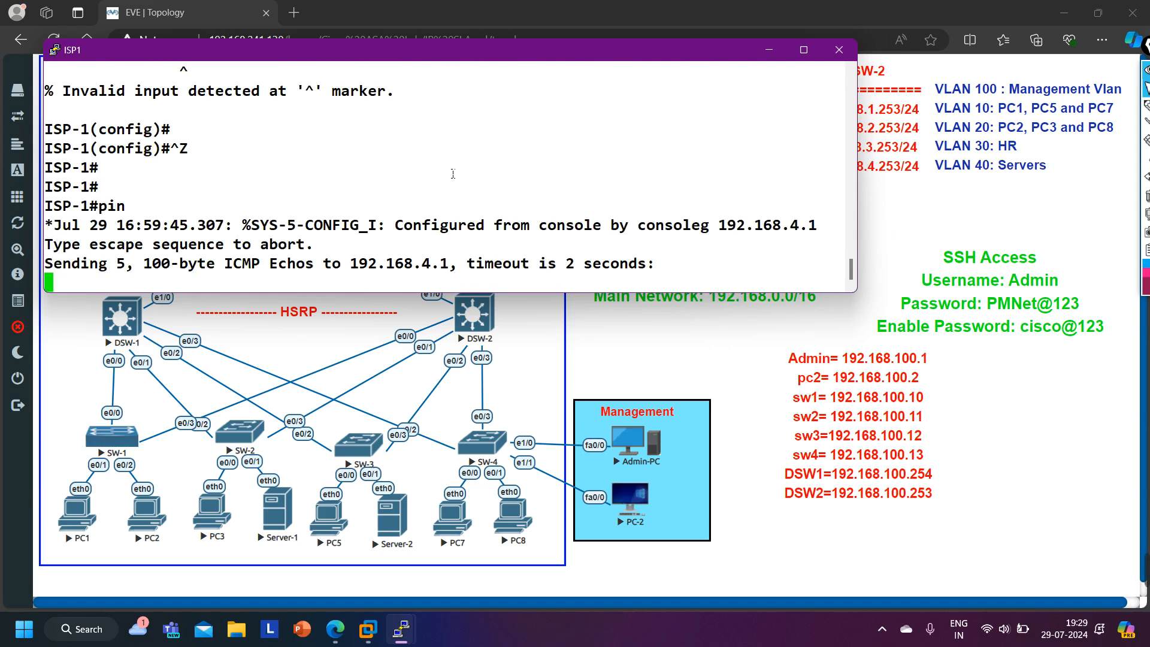
pyautogui.moveTo(343, 274); pyautogui.dragTo(448, 274)
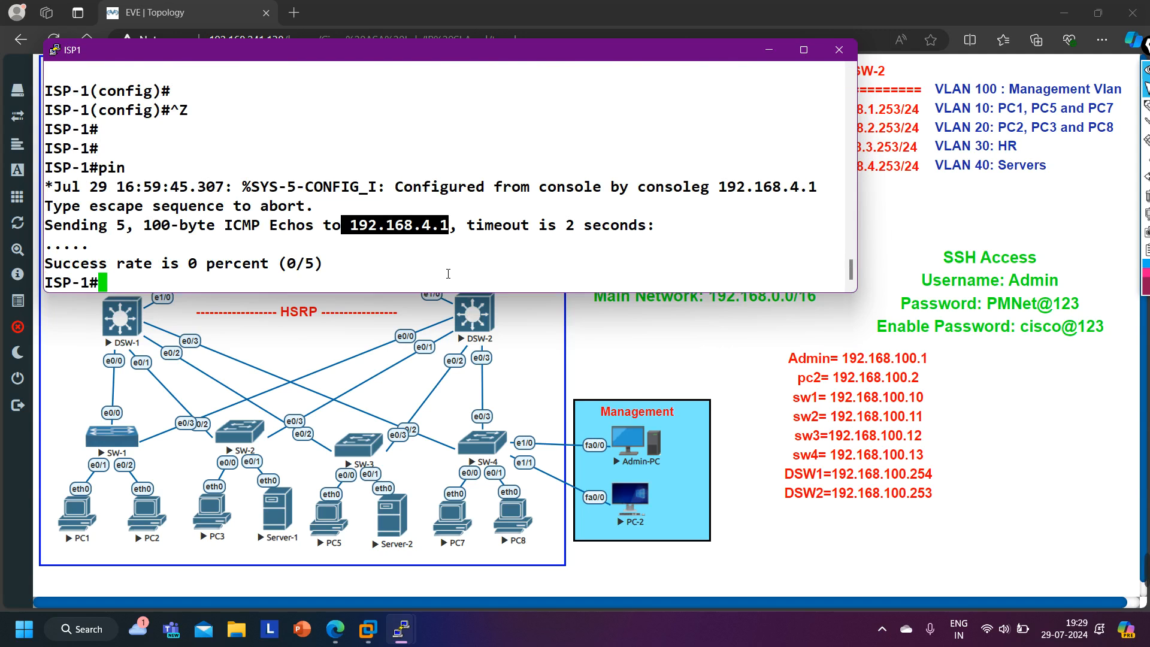
# - Duplicate the 'Main Network: 192.168.0.0/16' text label and move the copy below the topology
pyautogui.click(769, 50)
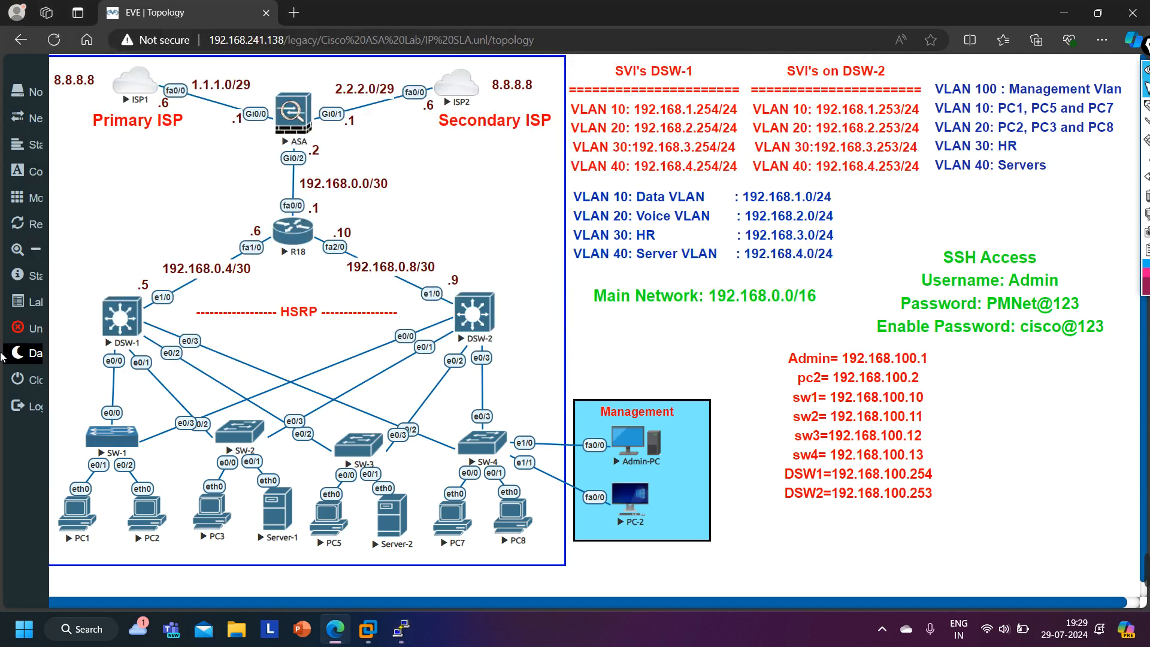
pyautogui.click(43, 329)
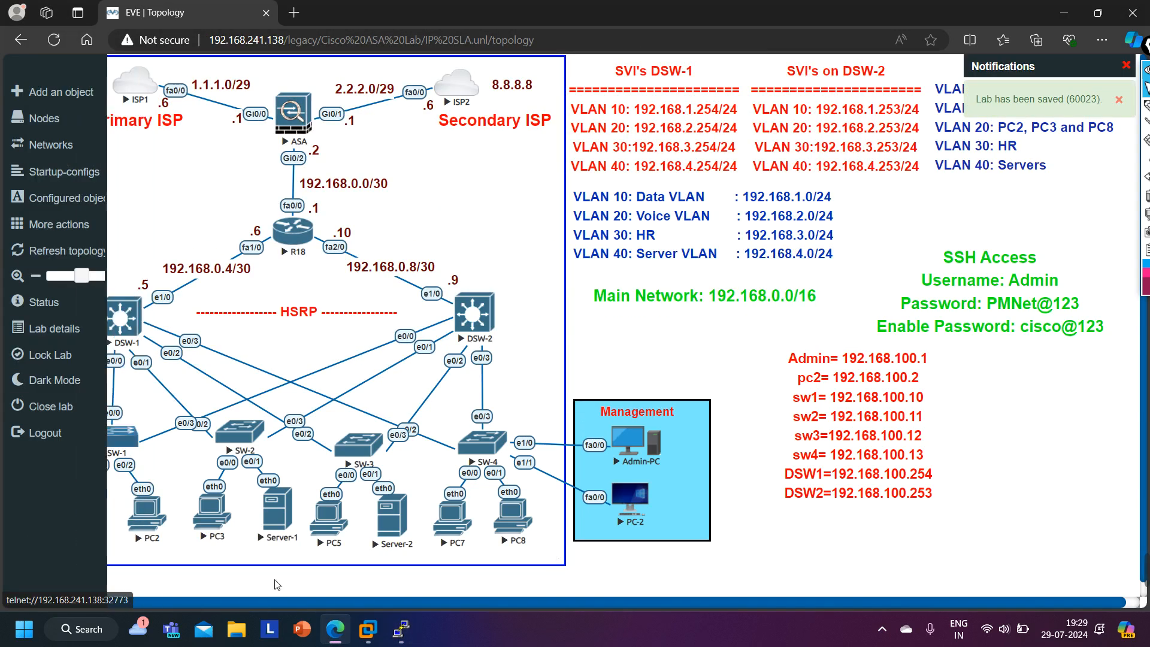
pyautogui.rightClick(739, 303)
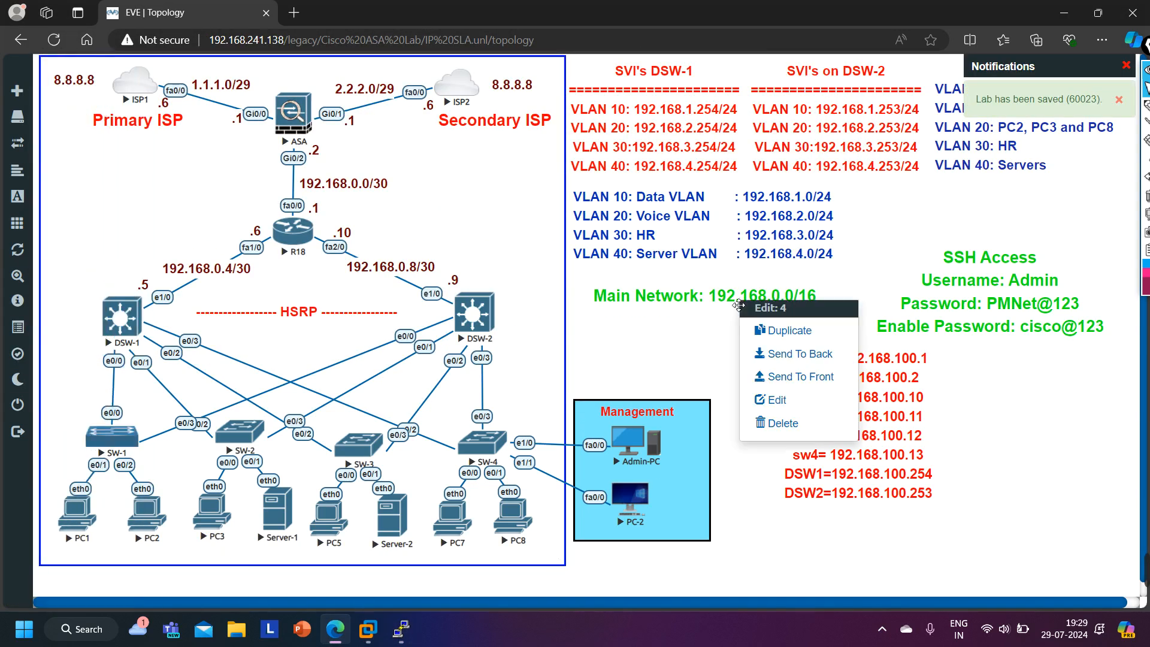
pyautogui.click(771, 337)
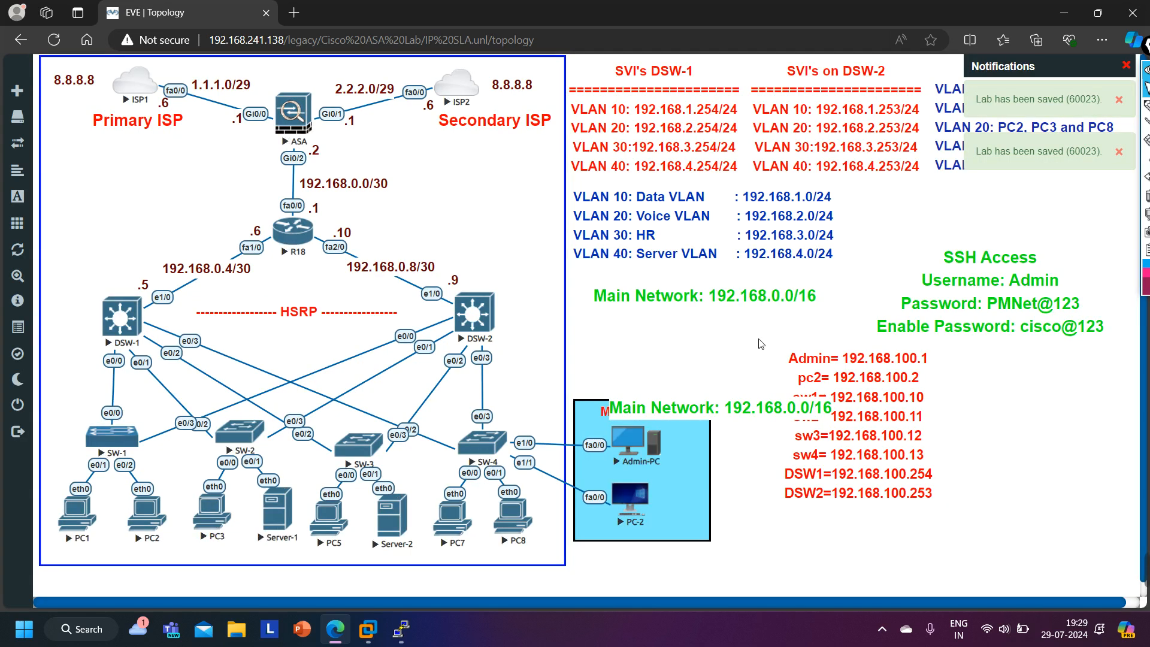
pyautogui.moveTo(718, 418); pyautogui.dragTo(296, 568)
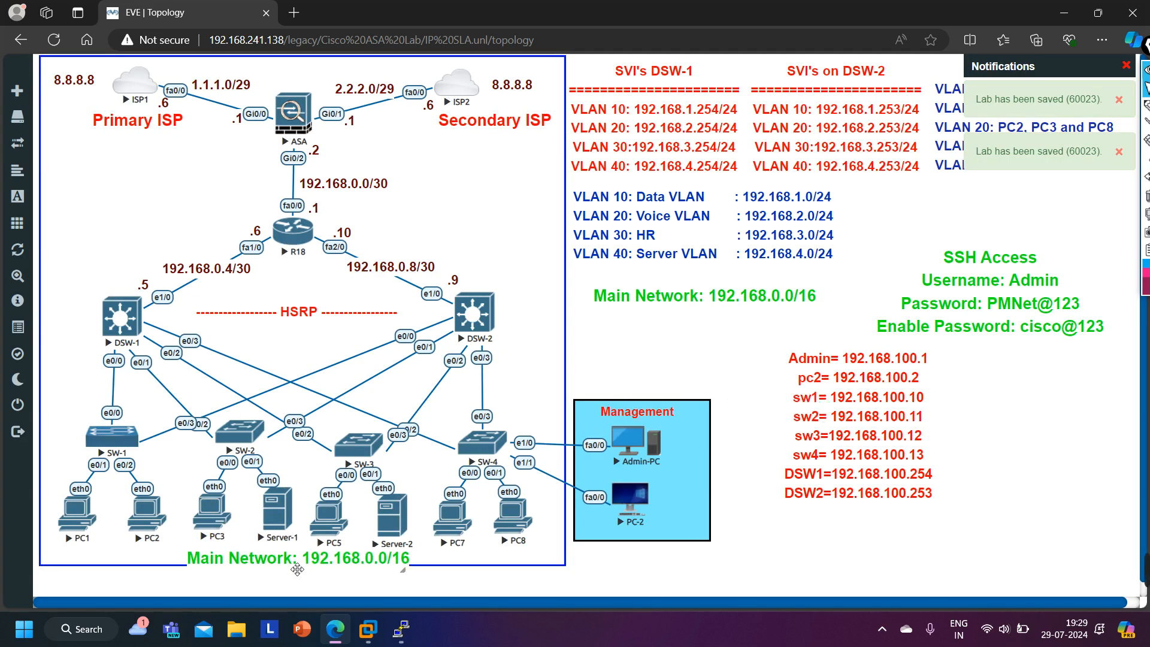
# - Change the copied label's text to 1.1.1.2 and place it under Server-1
pyautogui.tripleClick(296, 568)
pyautogui.press('BackSpace')
pyautogui.write('1.1.1.2')
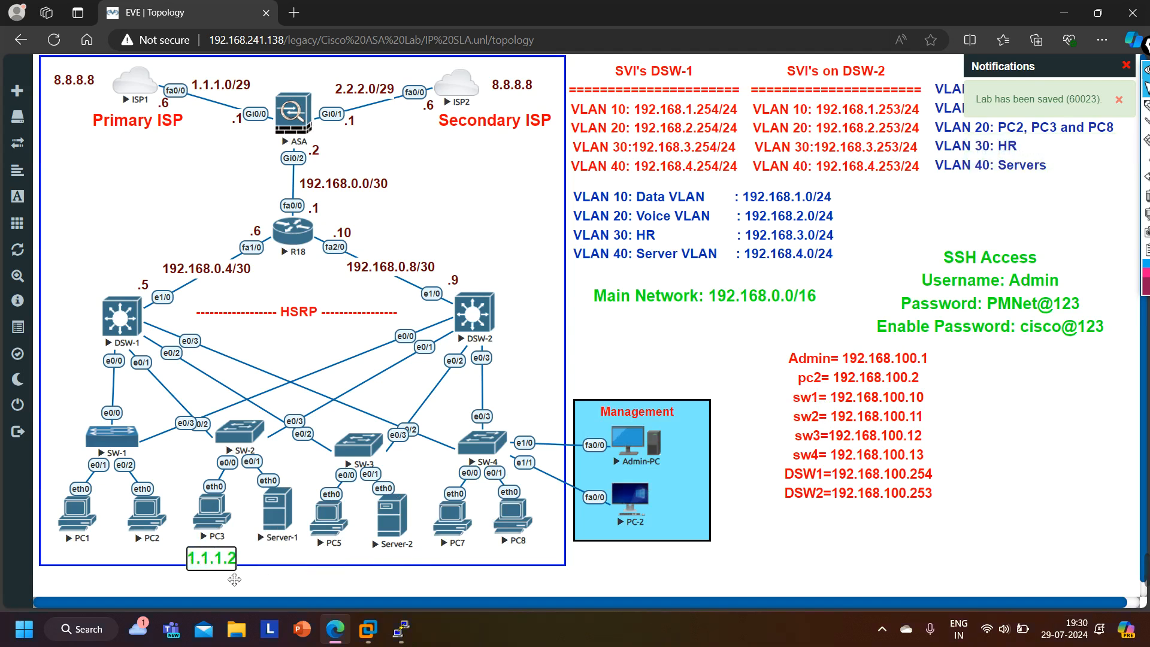
pyautogui.click(180, 580)
pyautogui.moveTo(218, 565); pyautogui.dragTo(285, 566)
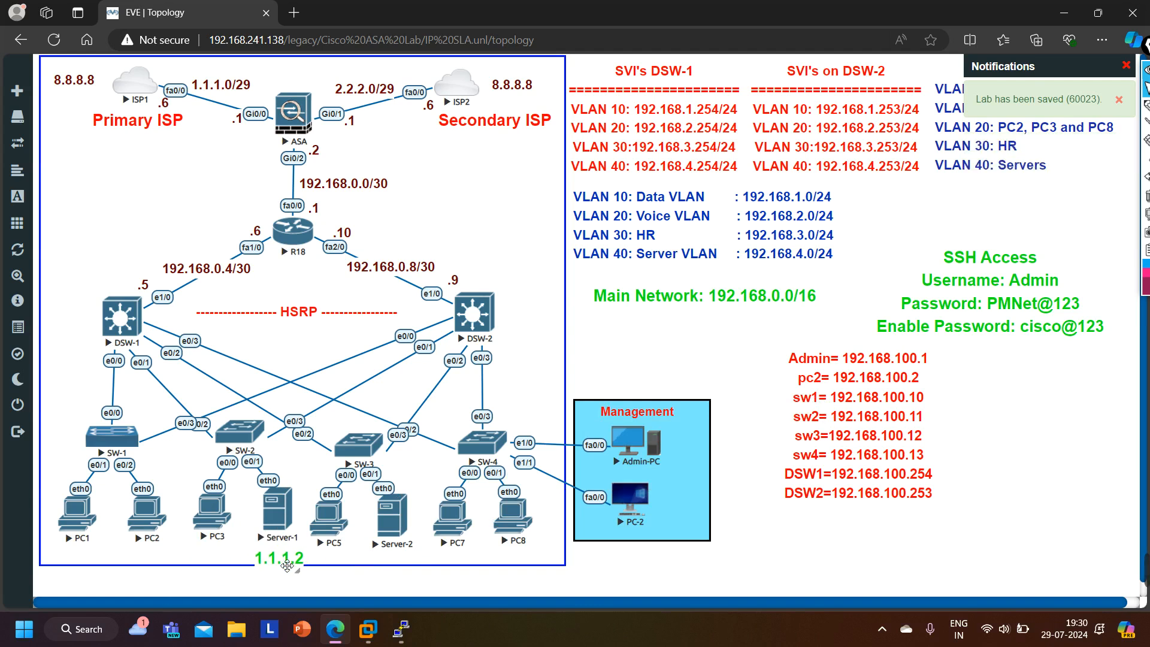
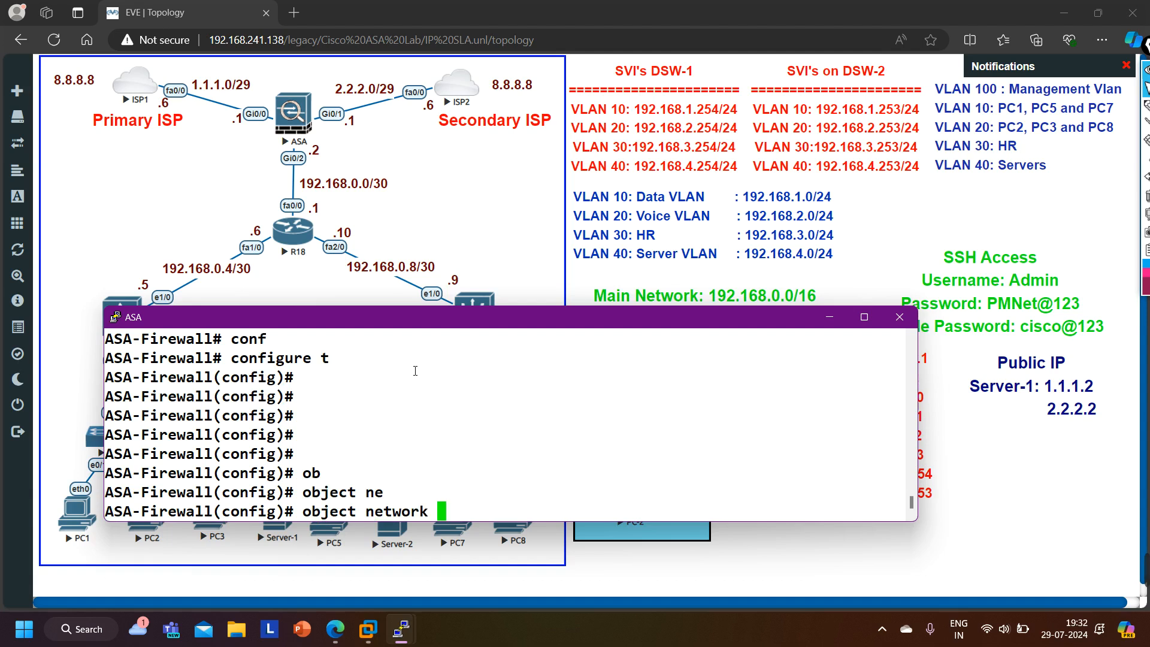
# - Create the network object PrivateIP_Server-1 on the ASA firewall
pyautogui.write('Private')
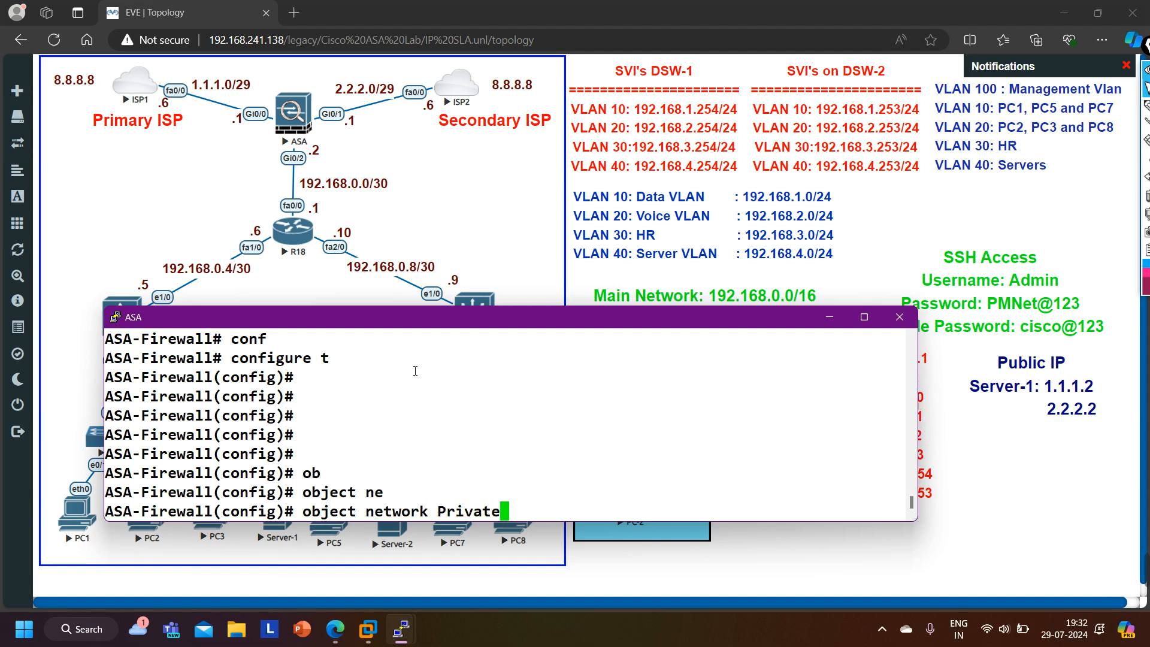
pyautogui.write('IP_Serv')
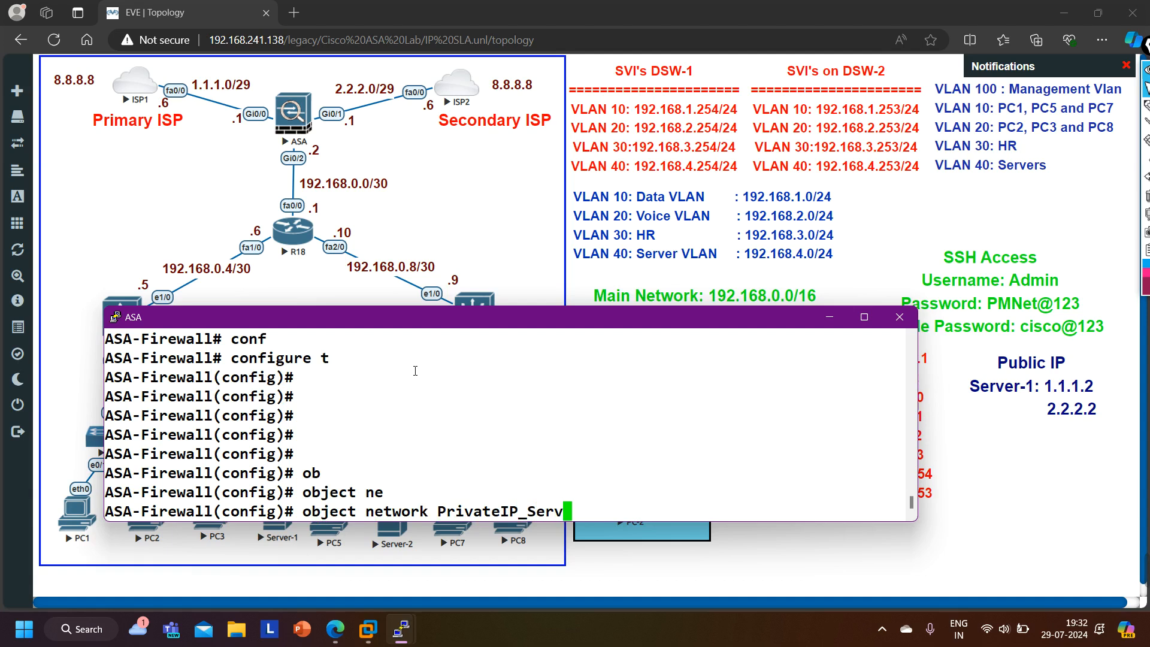
pyautogui.write('er-1')
pyautogui.press('Return')
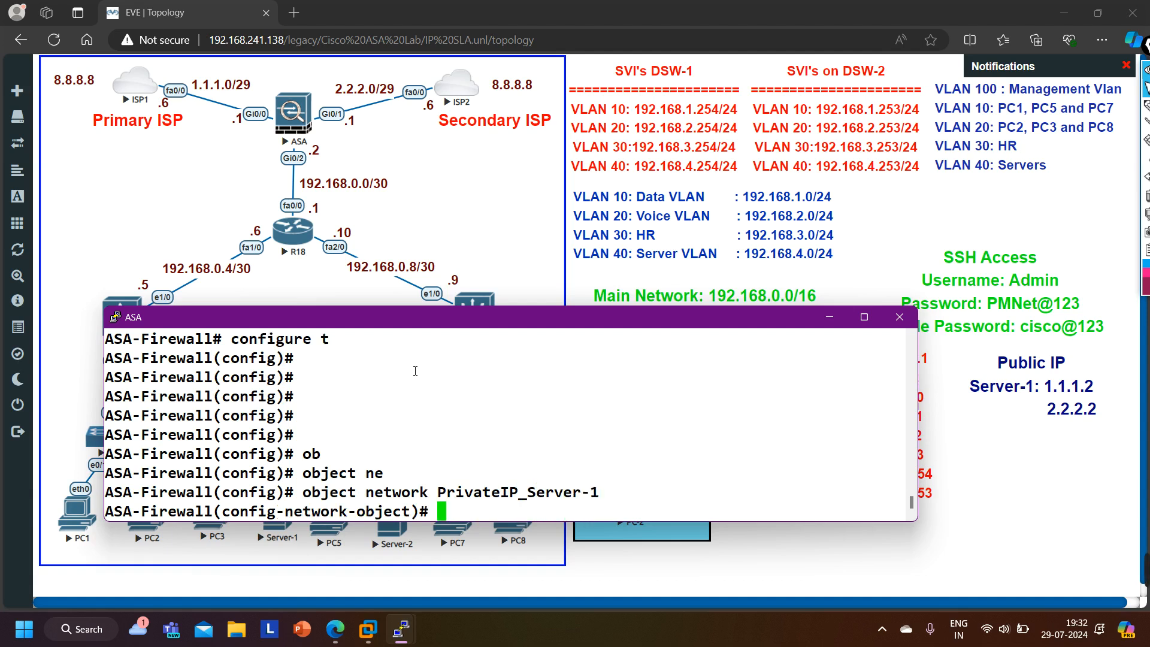
# - Set the object's host address to 192.168.4.1 and leave object configuration mode
pyautogui.write('ho')
pyautogui.press('Tab')
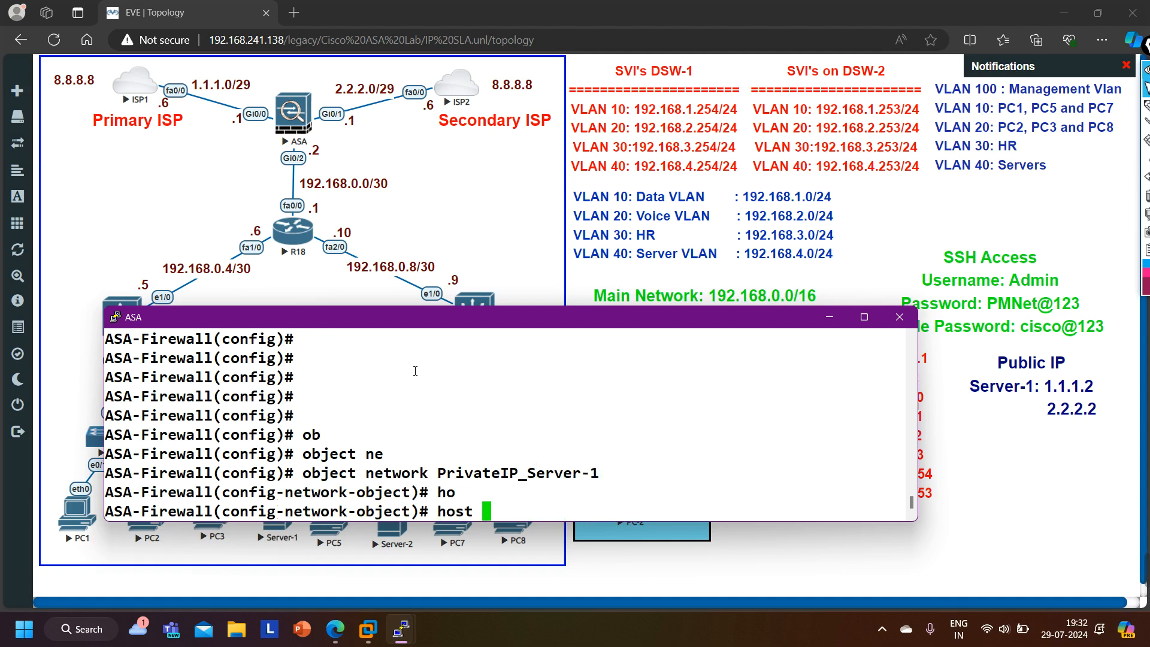
pyautogui.write('192.168.')
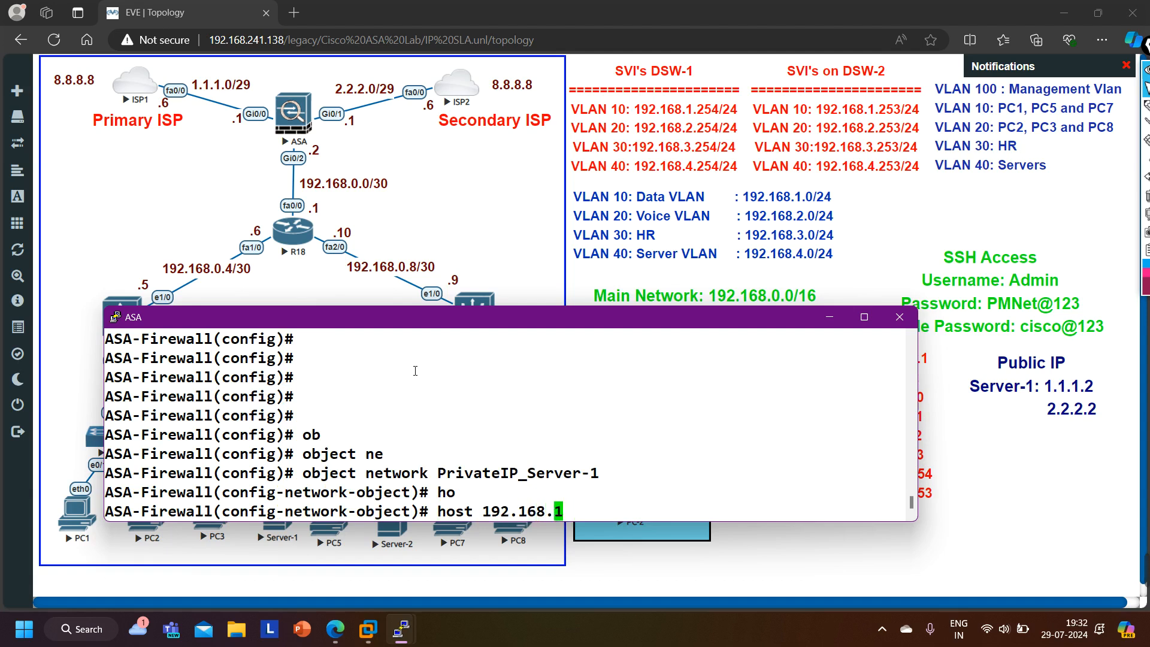
pyautogui.write('4.1')
pyautogui.moveTo(496, 516); pyautogui.dragTo(586, 521)
pyautogui.press('Return')
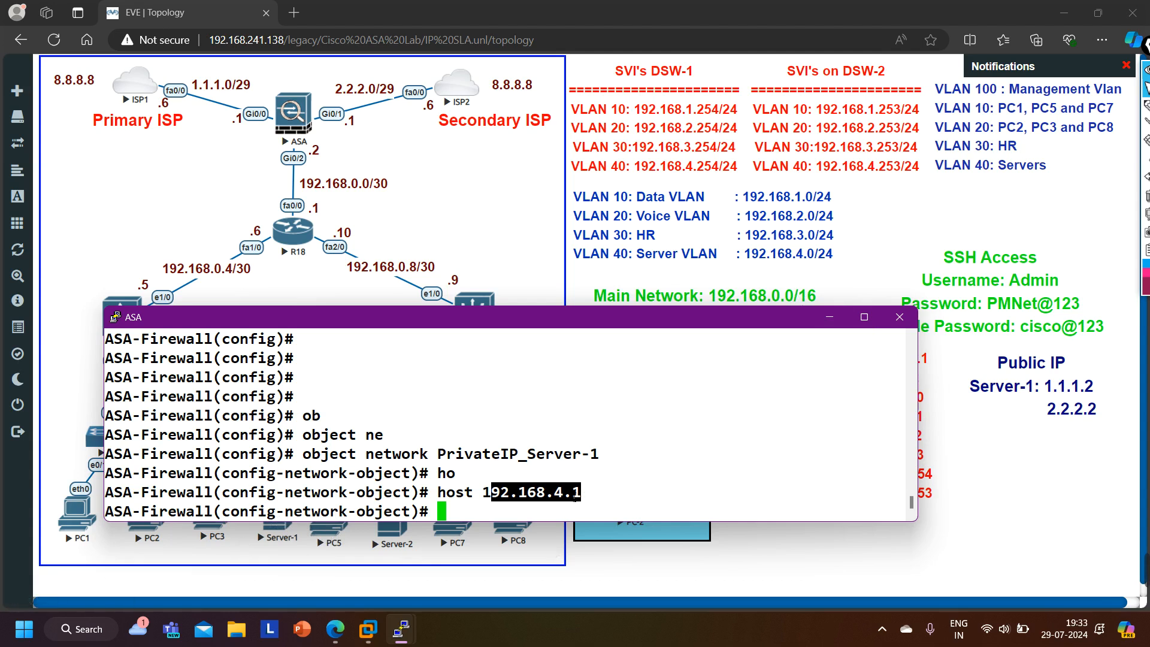
pyautogui.write('exi')
pyautogui.press('Return')
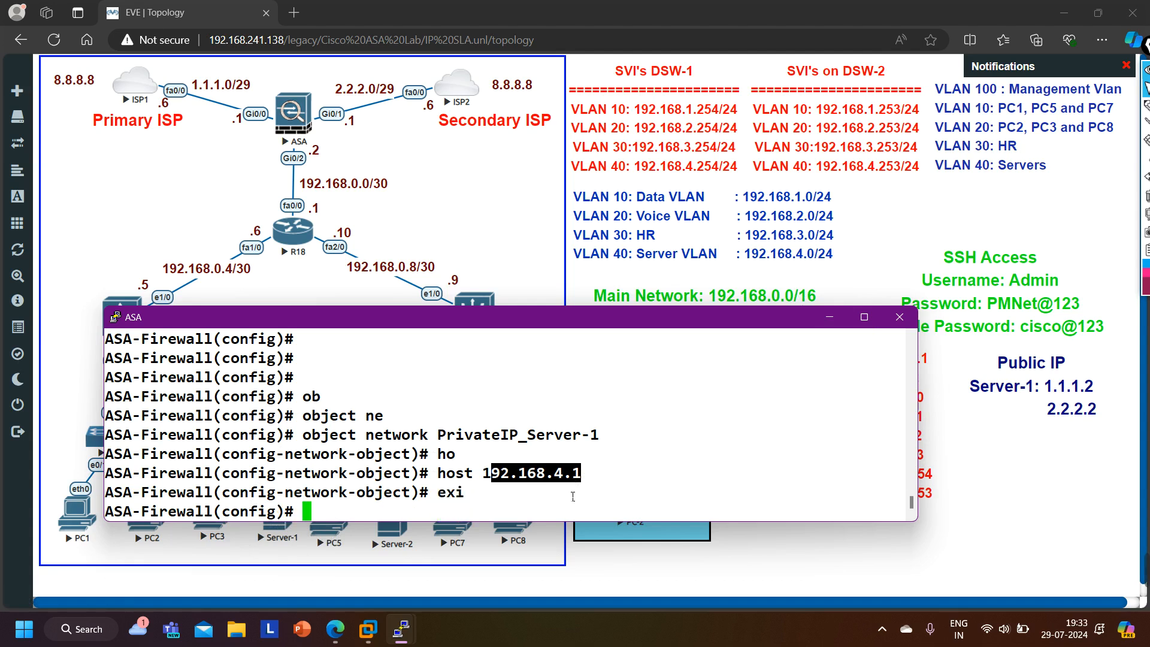
# - Create a second network object named PublicIP_Server-1
pyautogui.write('obj')
pyautogui.press('Tab')
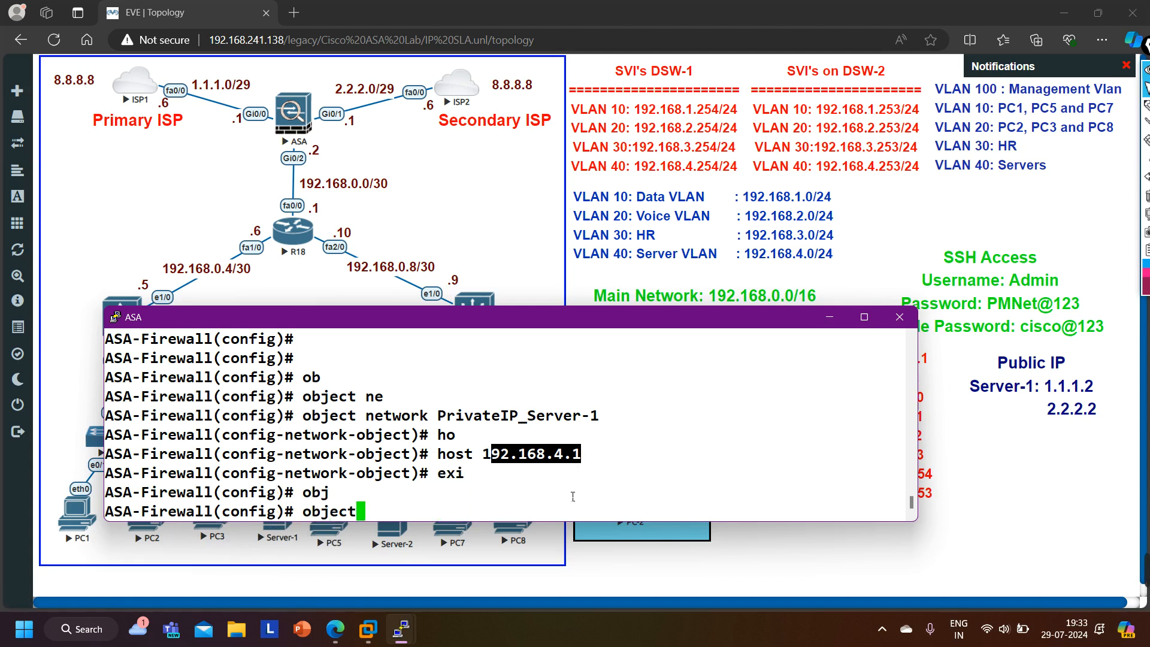
pyautogui.write('net')
pyautogui.press('Tab')
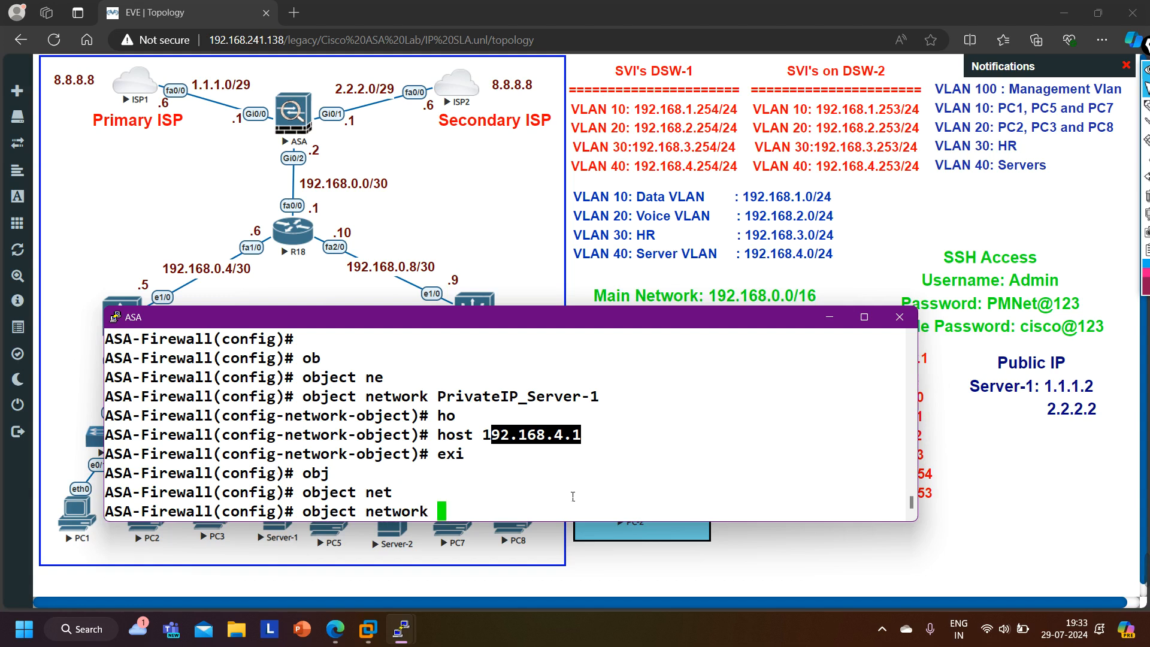
pyautogui.write('Public')
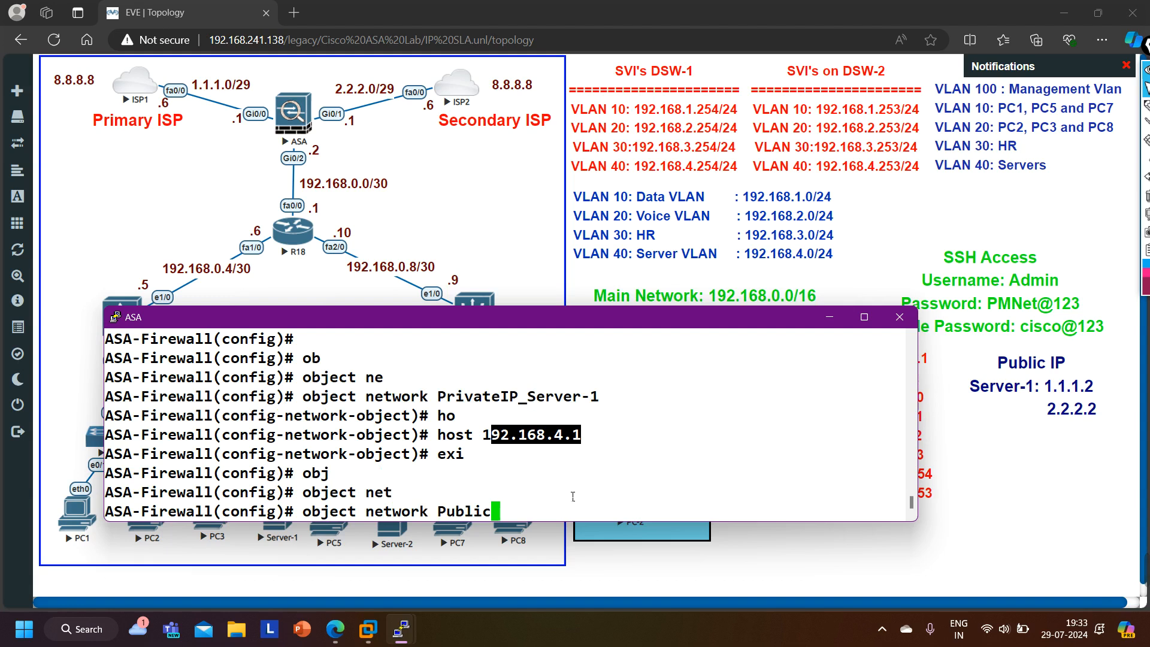
pyautogui.press('Tab')
pyautogui.write('ip')
pyautogui.press('BackSpace')
pyautogui.press('BackSpace')
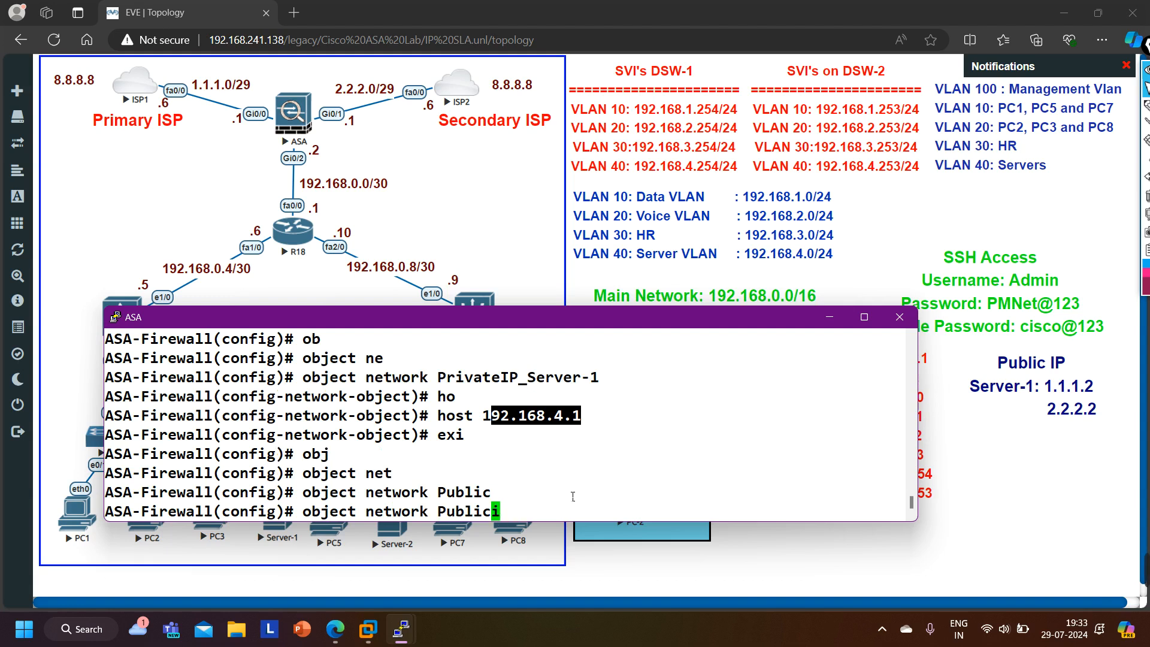
pyautogui.press('Tab')
pyautogui.write('IP')
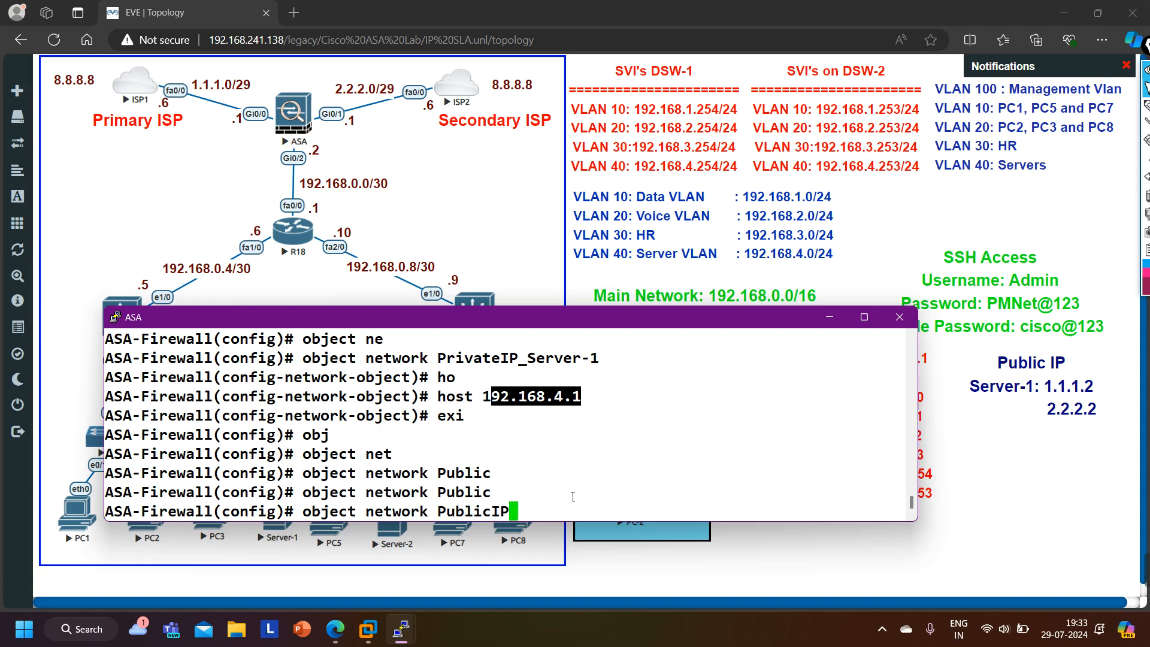
pyautogui.write('_Server-1')
pyautogui.press('Return')
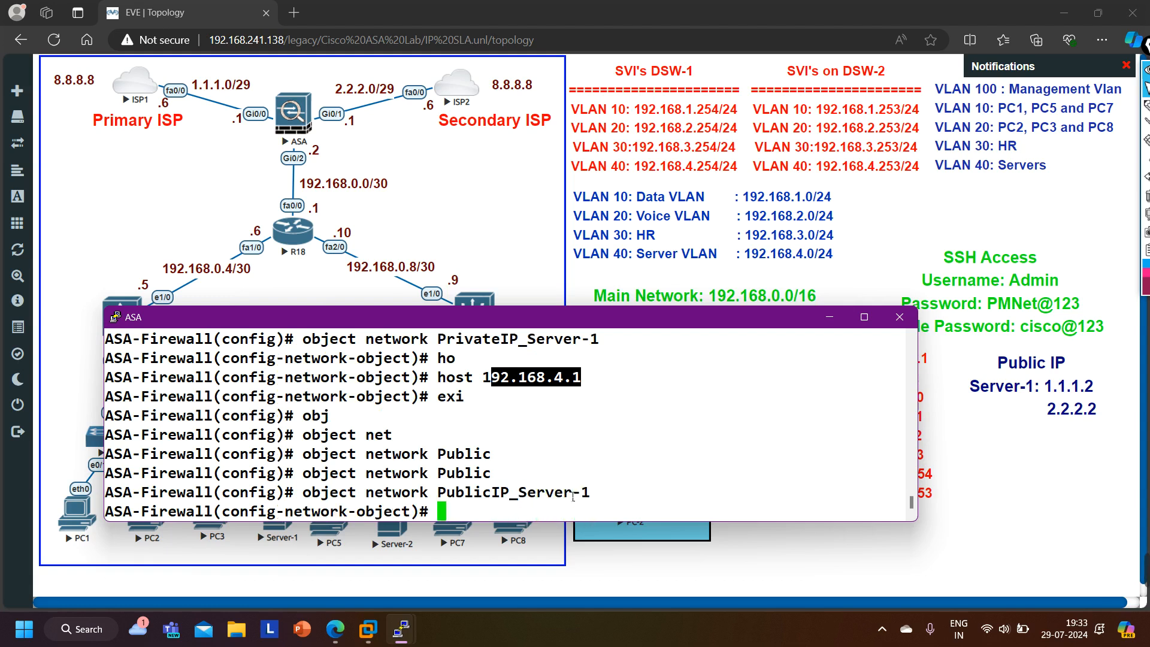
# - Set the public object's host address to 1.1.1.2 and leave object configuration mode
pyautogui.write('ho')
pyautogui.press('Tab')
pyautogui.write('1')
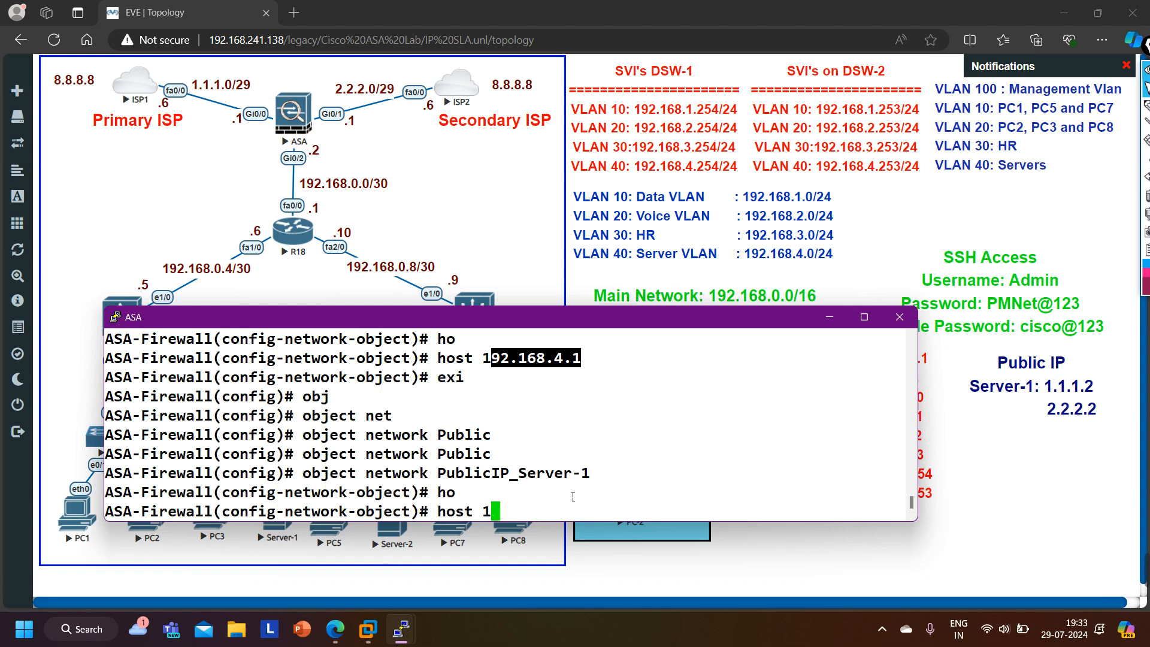
pyautogui.write('.1.1.2')
pyautogui.moveTo(1086, 593)
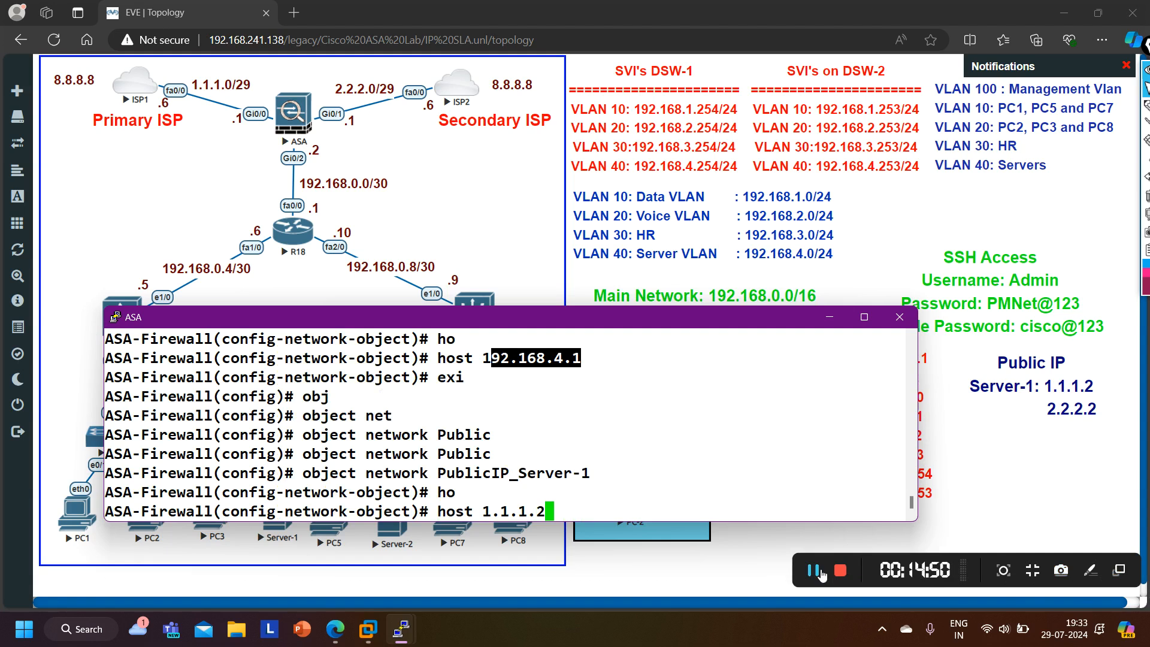
pyautogui.click(597, 505)
pyautogui.press('Return')
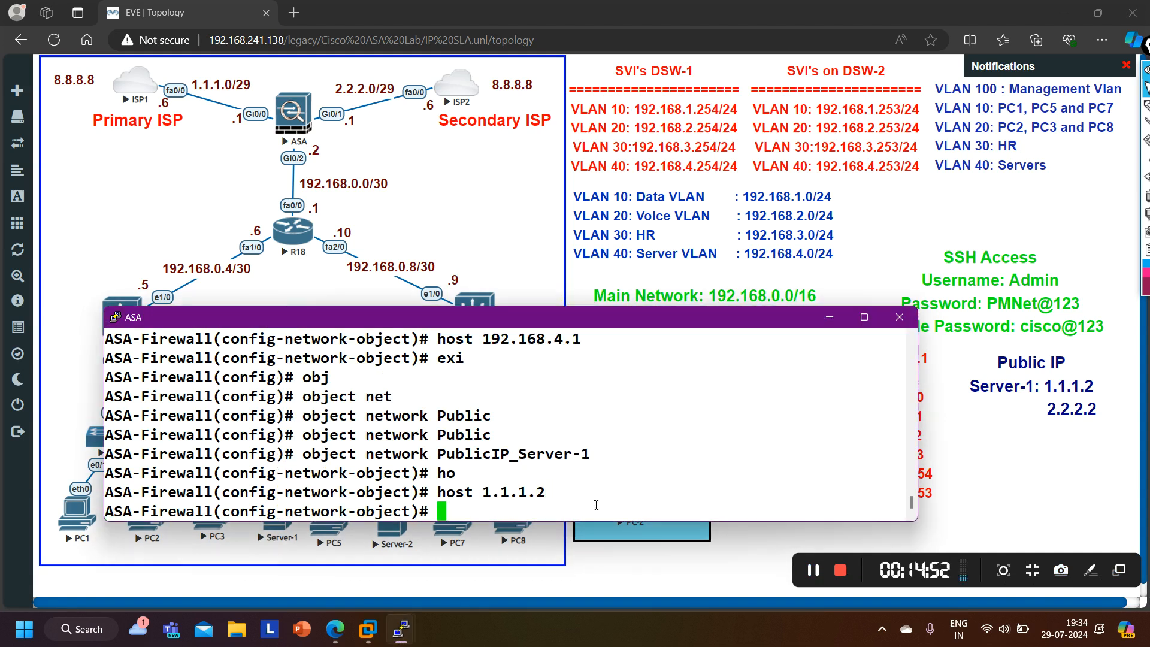
pyautogui.write('exi')
pyautogui.press('Return')
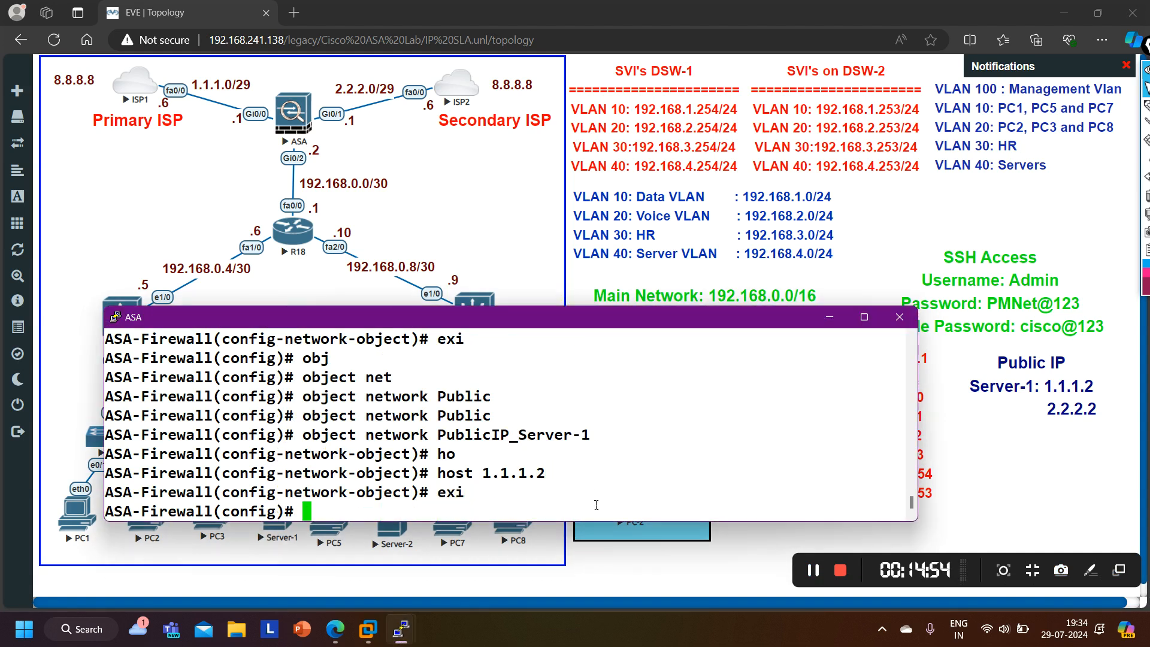
# - Display the running object configuration and highlight the two Server-1 objects
pyautogui.write('show run ')
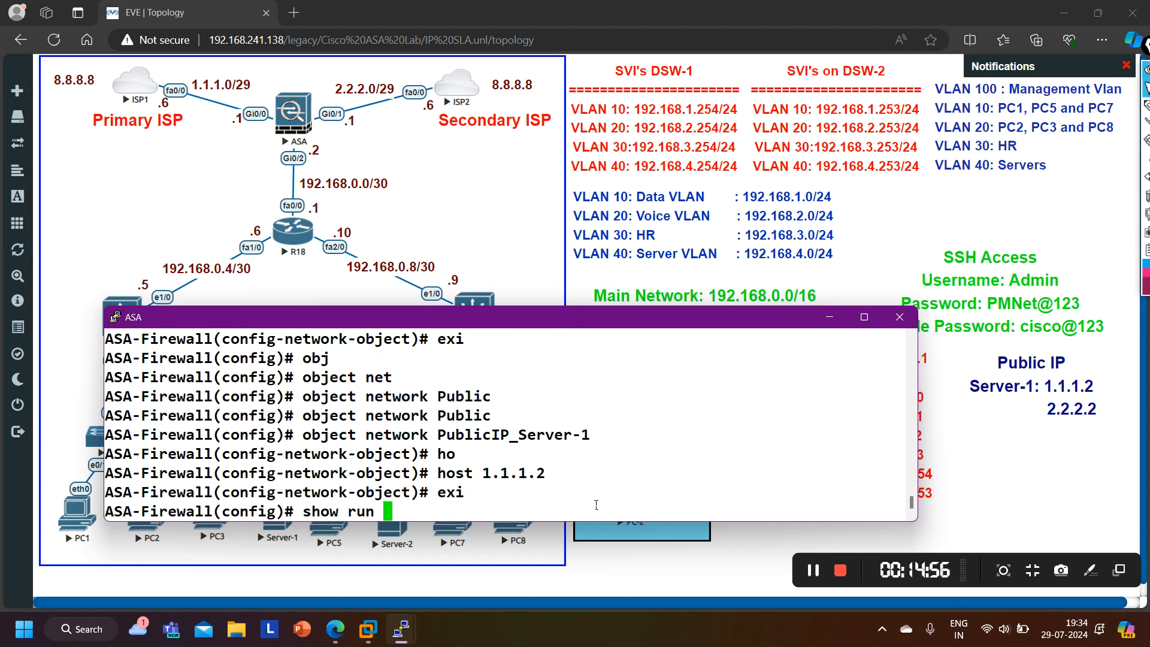
pyautogui.write('obj')
pyautogui.press('Tab')
pyautogui.press('Return')
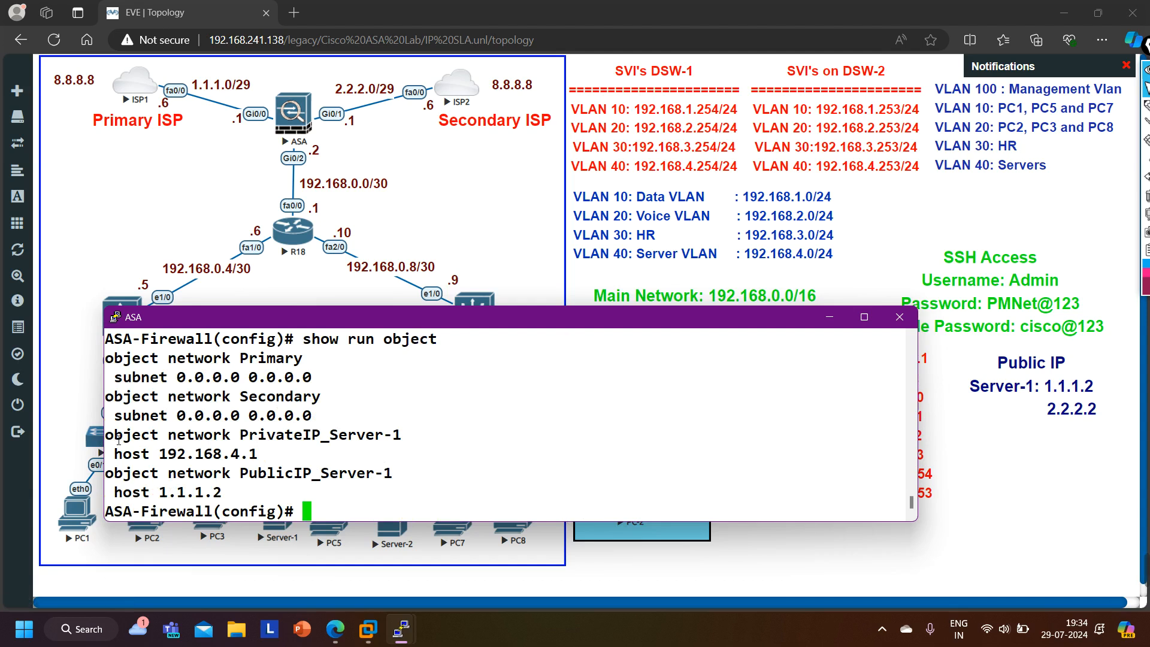
pyautogui.moveTo(108, 439); pyautogui.dragTo(415, 484)
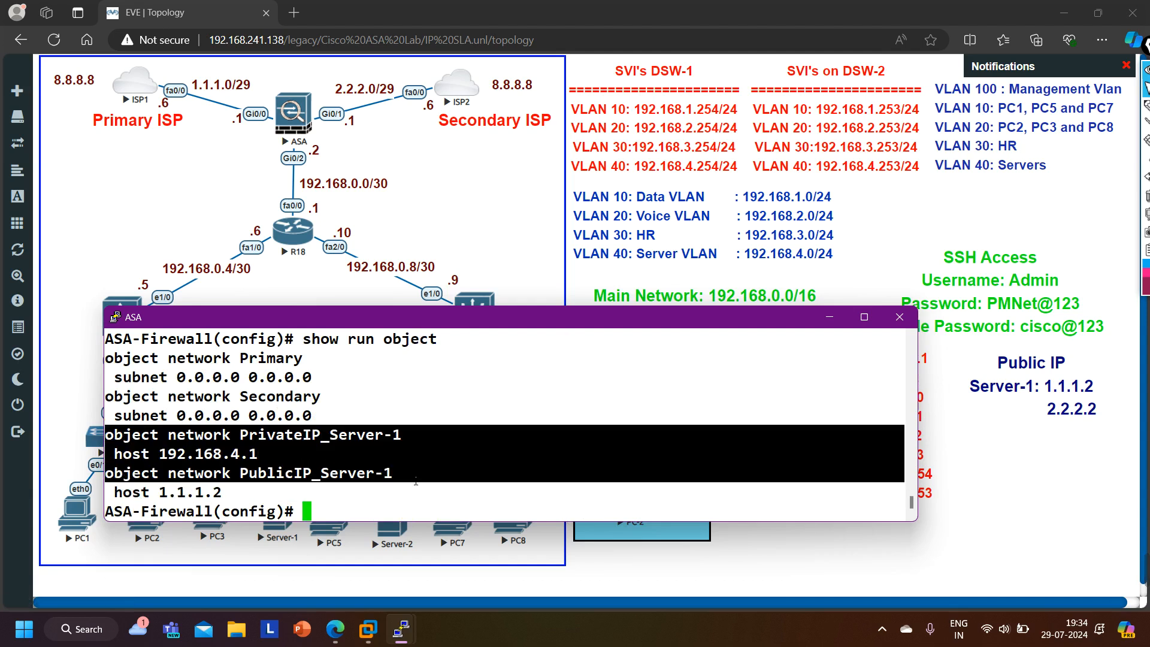
# - Start a NAT command from inside to outside_isp1 with a static source translation
pyautogui.press('Return')
pyautogui.write('nat')
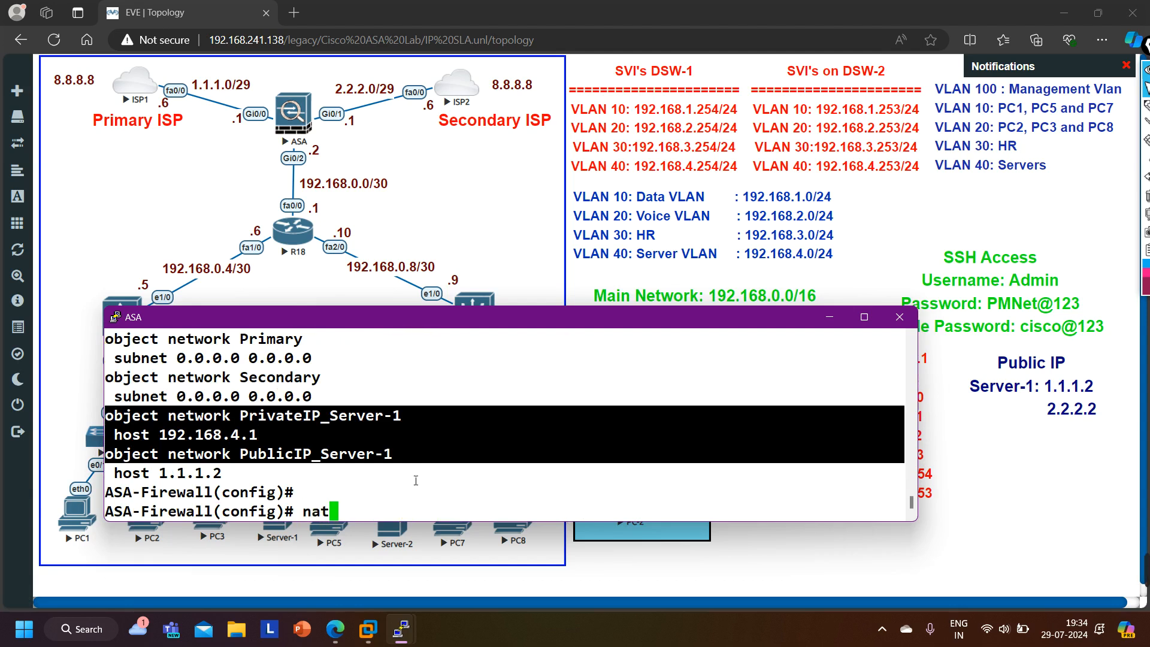
pyautogui.press('Tab')
pyautogui.write('(')
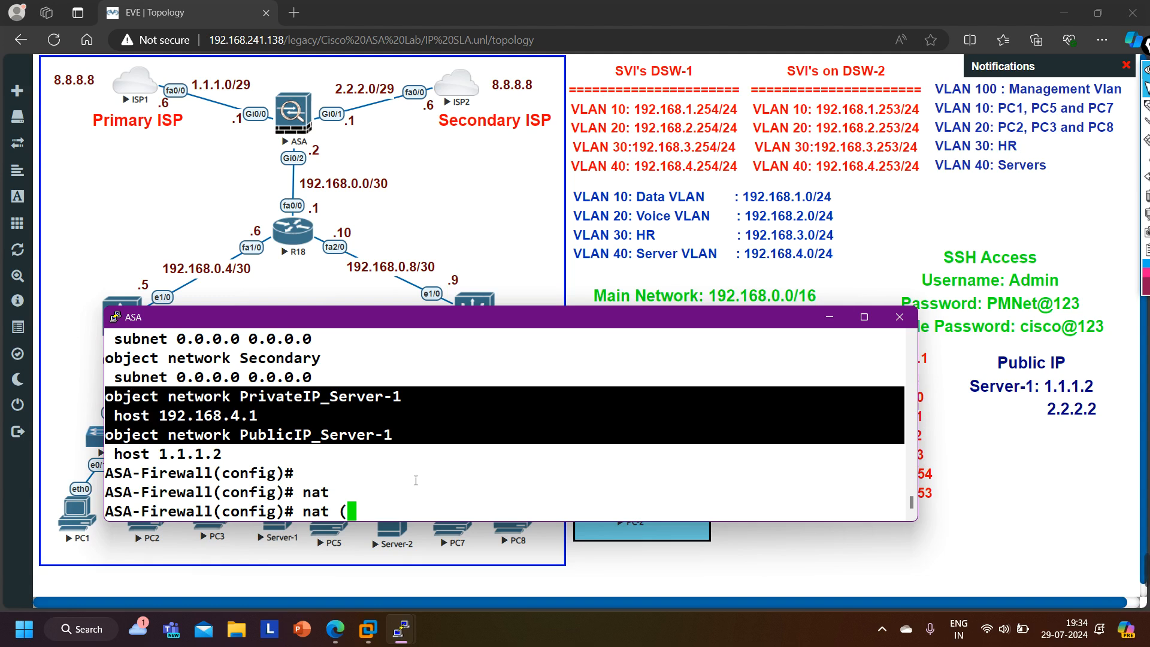
pyautogui.write('ins')
pyautogui.press('Tab')
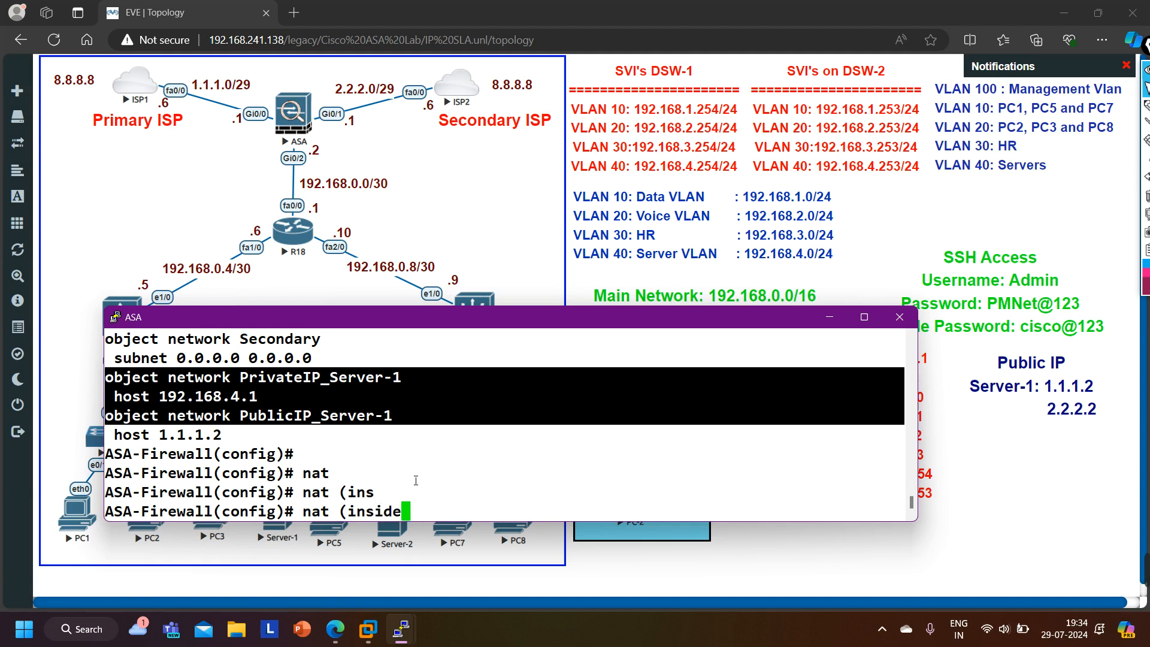
pyautogui.write(',ou')
pyautogui.press('Tab')
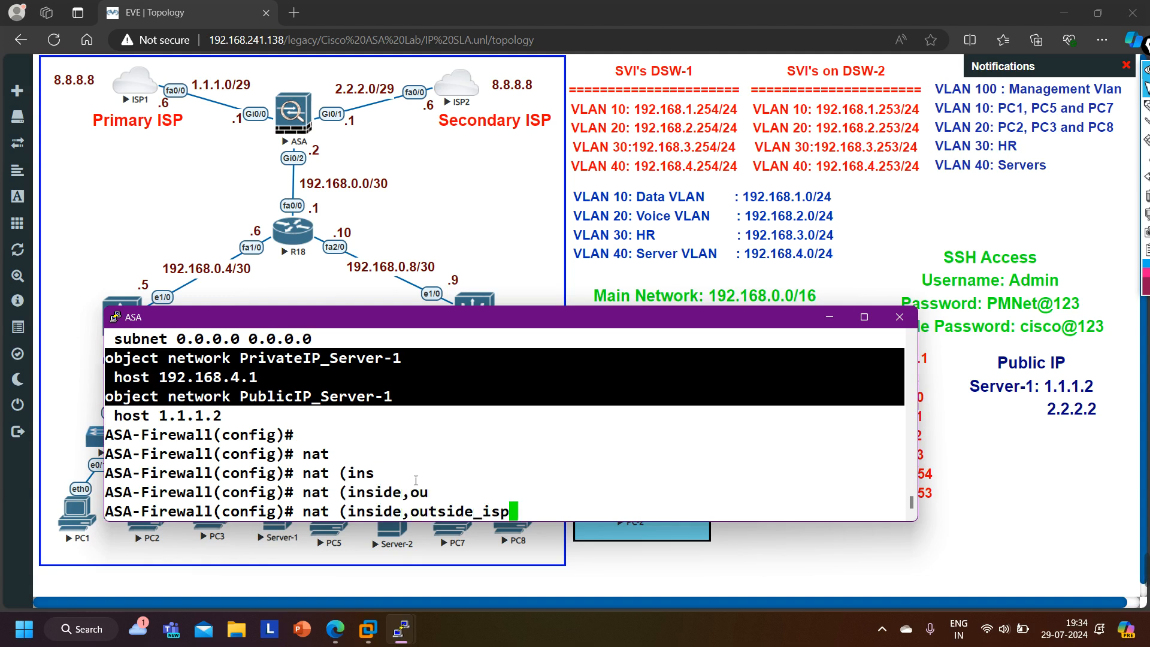
pyautogui.write('1) so')
pyautogui.press('Tab')
pyautogui.write('st')
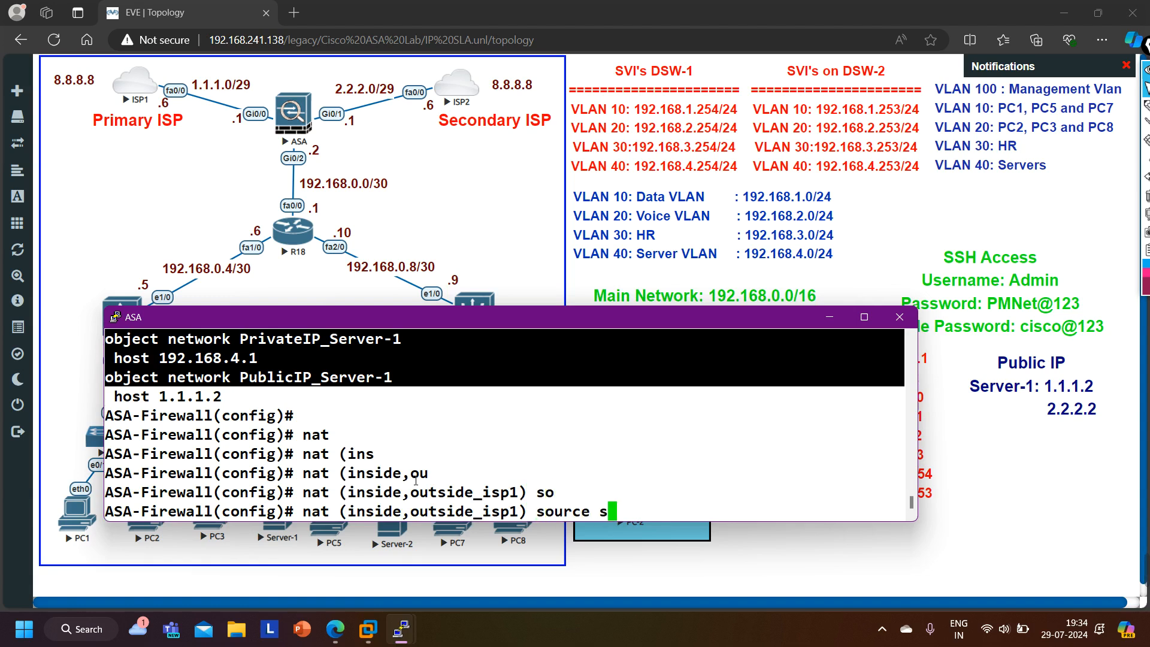
pyautogui.press('Tab')
# - Complete the static NAT rule mapping PrivateIP_Server-1 to PublicIP_Server-1 by copying in the object names, and enter it
pyautogui.scroll(2, 413, 500)
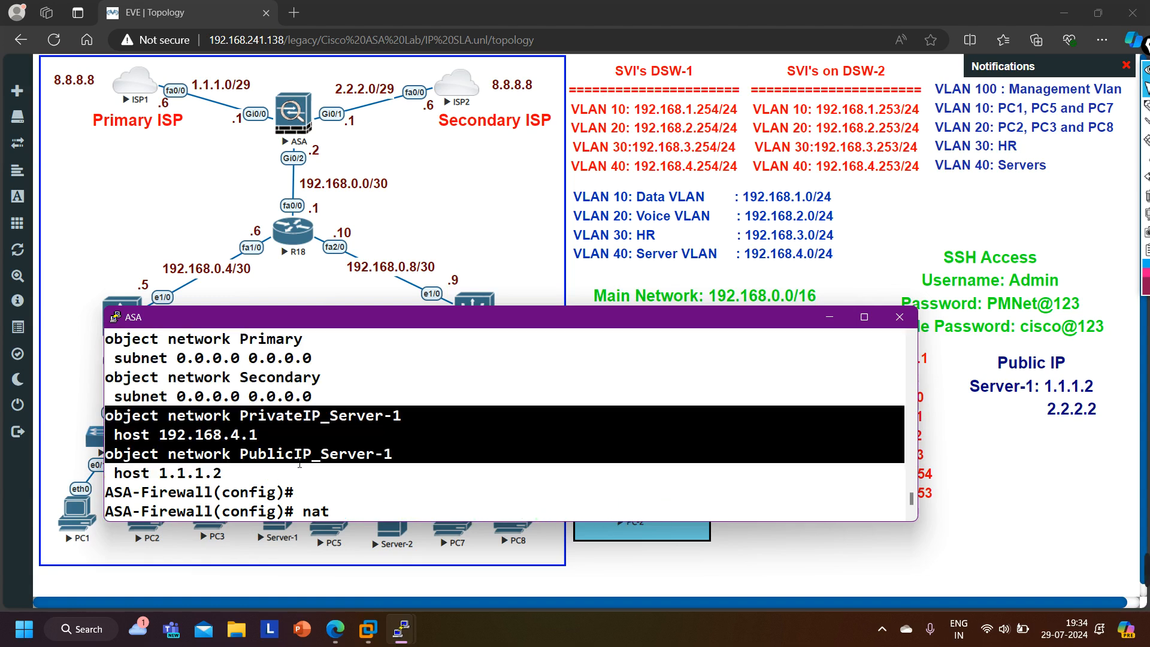
pyautogui.click(322, 433)
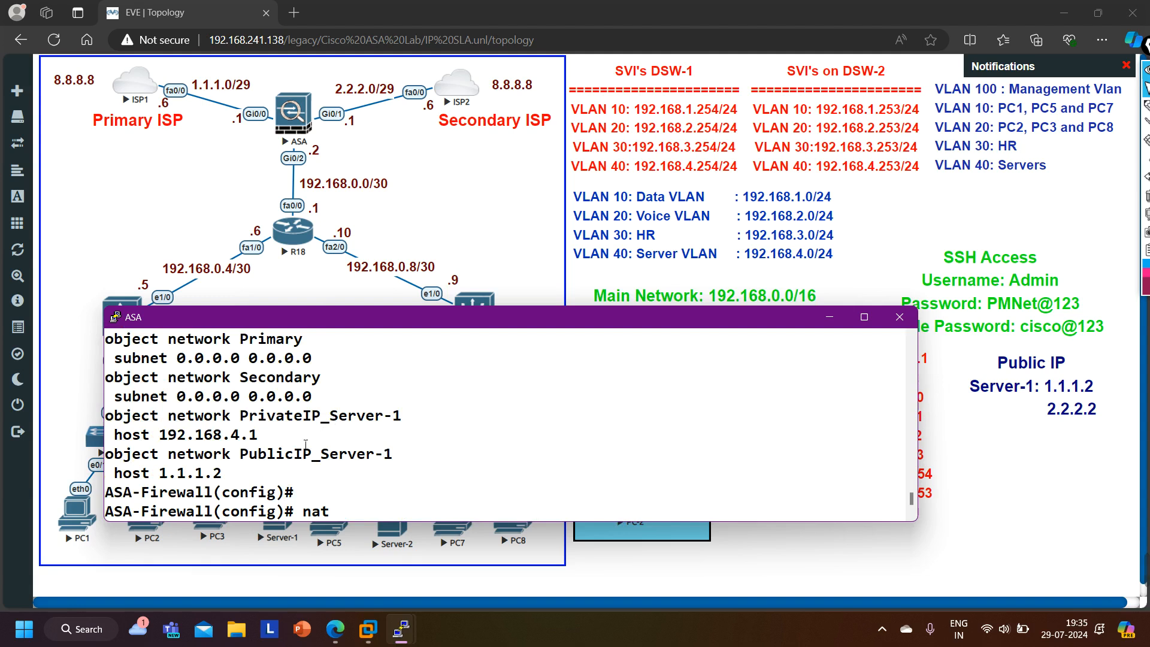
pyautogui.moveTo(240, 415); pyautogui.dragTo(405, 428)
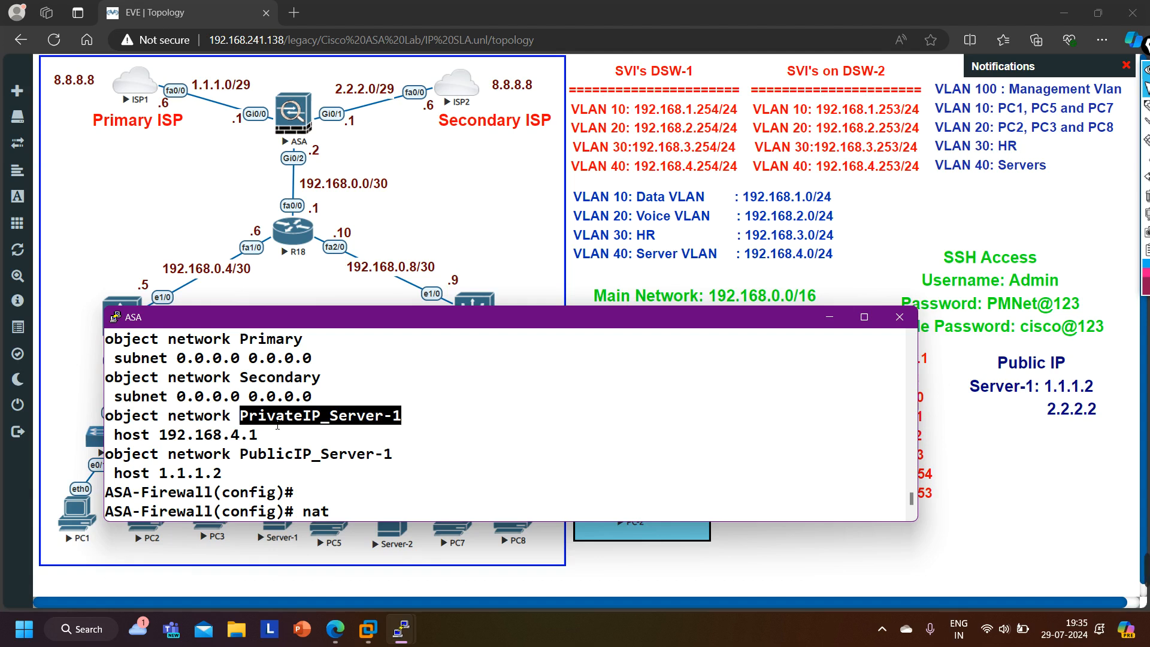
pyautogui.moveTo(1147, 569)
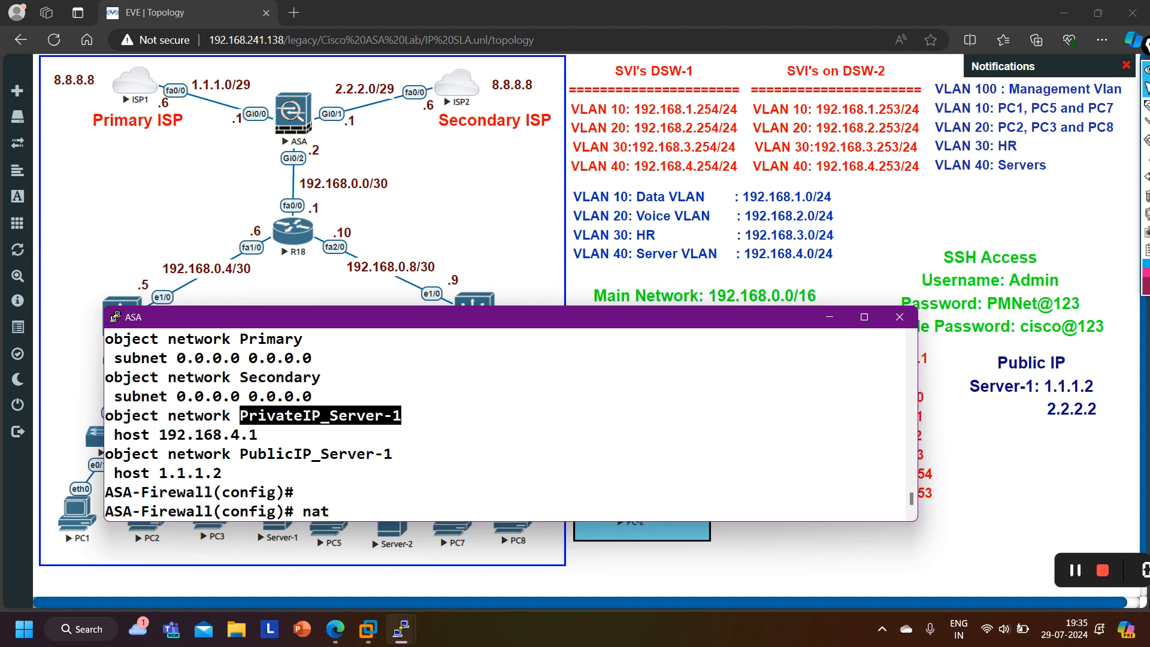
pyautogui.click(815, 575)
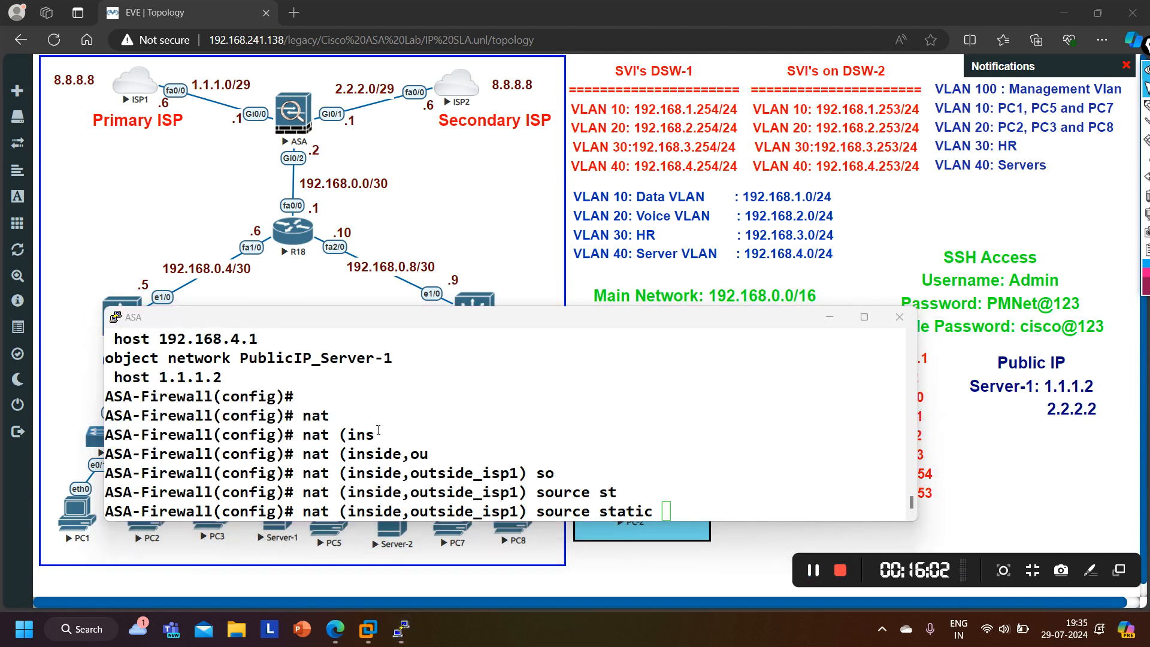
pyautogui.rightClick(692, 477)
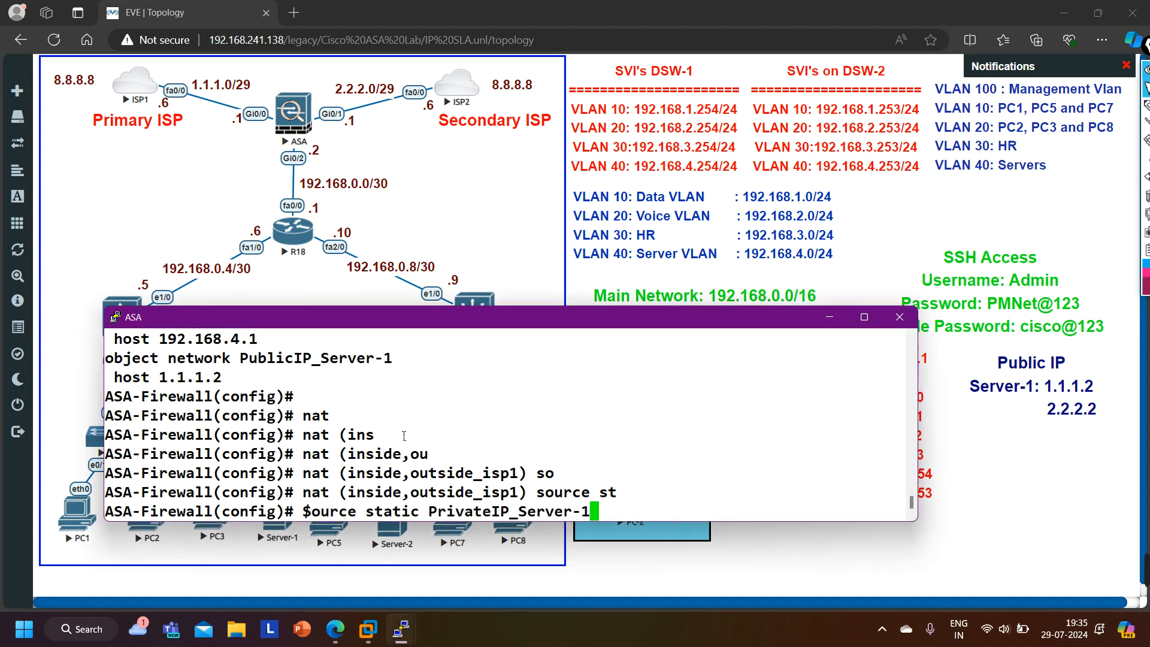
pyautogui.moveTo(248, 364); pyautogui.dragTo(455, 363)
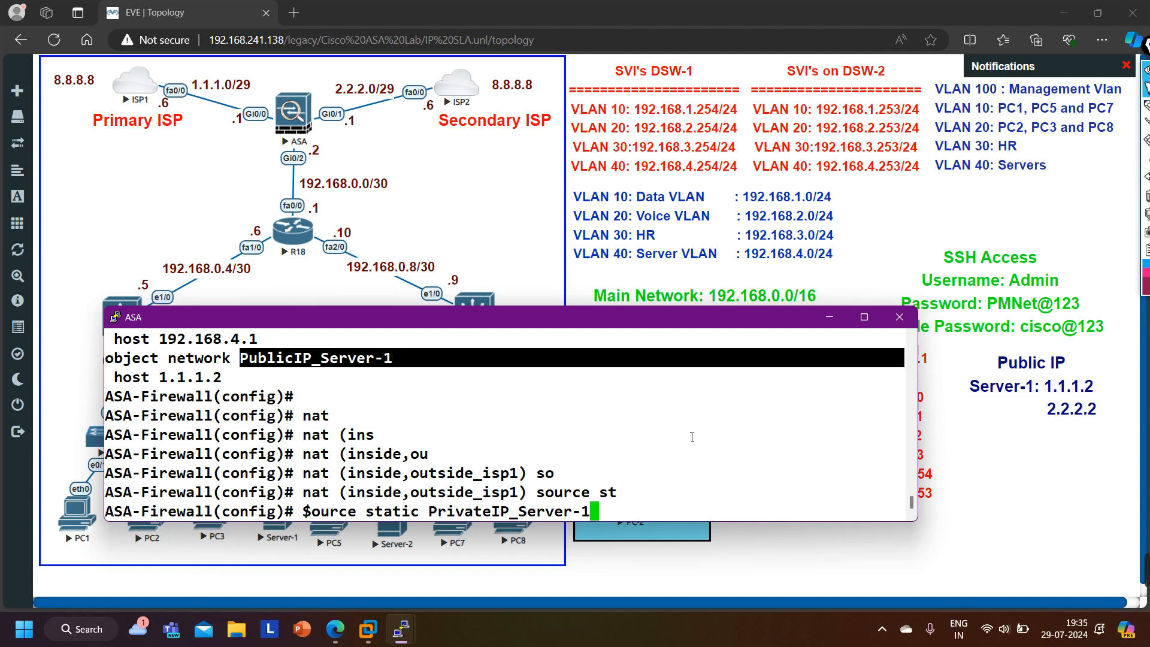
pyautogui.press('Return')
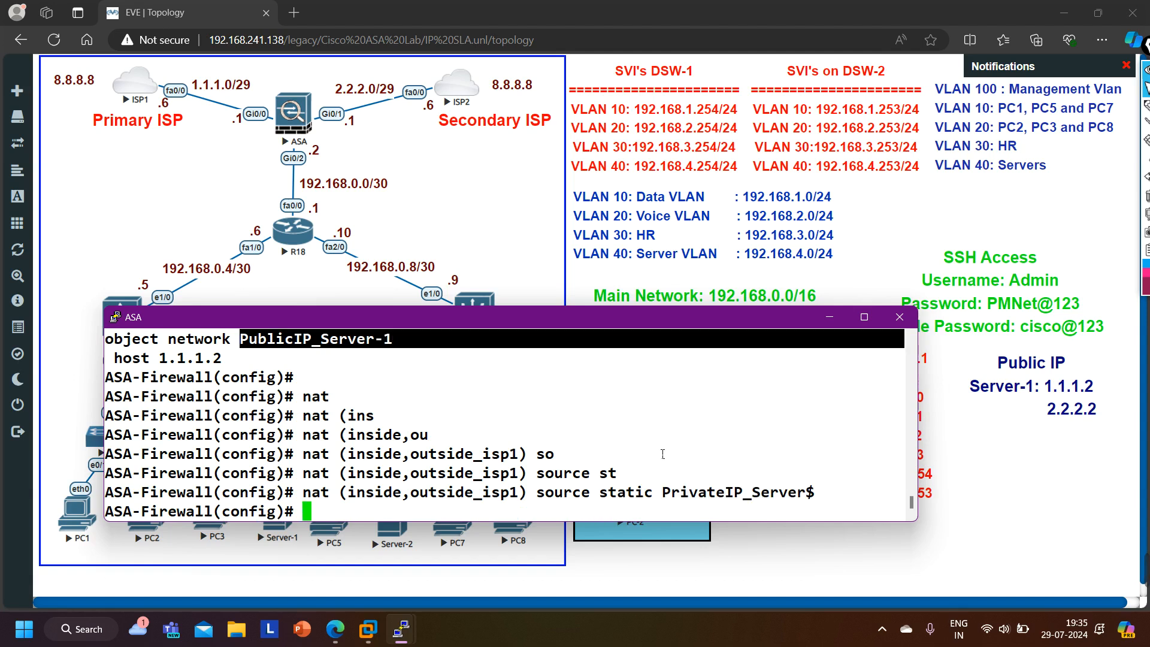
pyautogui.press('Return')
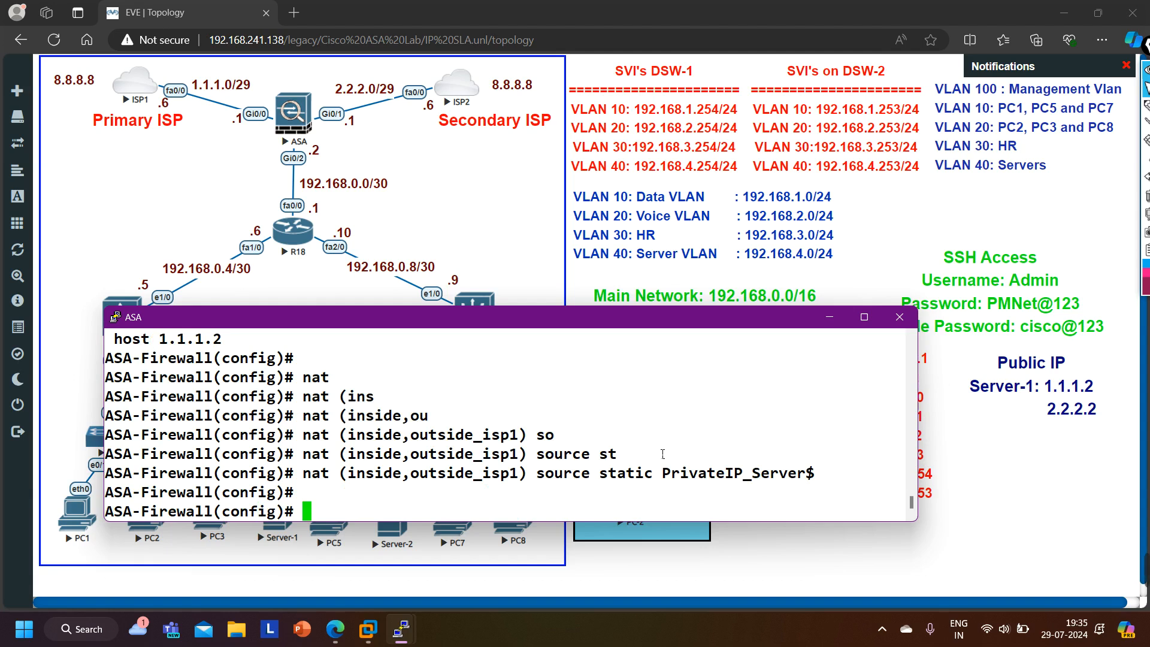
# - Display the running NAT configuration
pyautogui.write('show run nat')
pyautogui.press('Return')
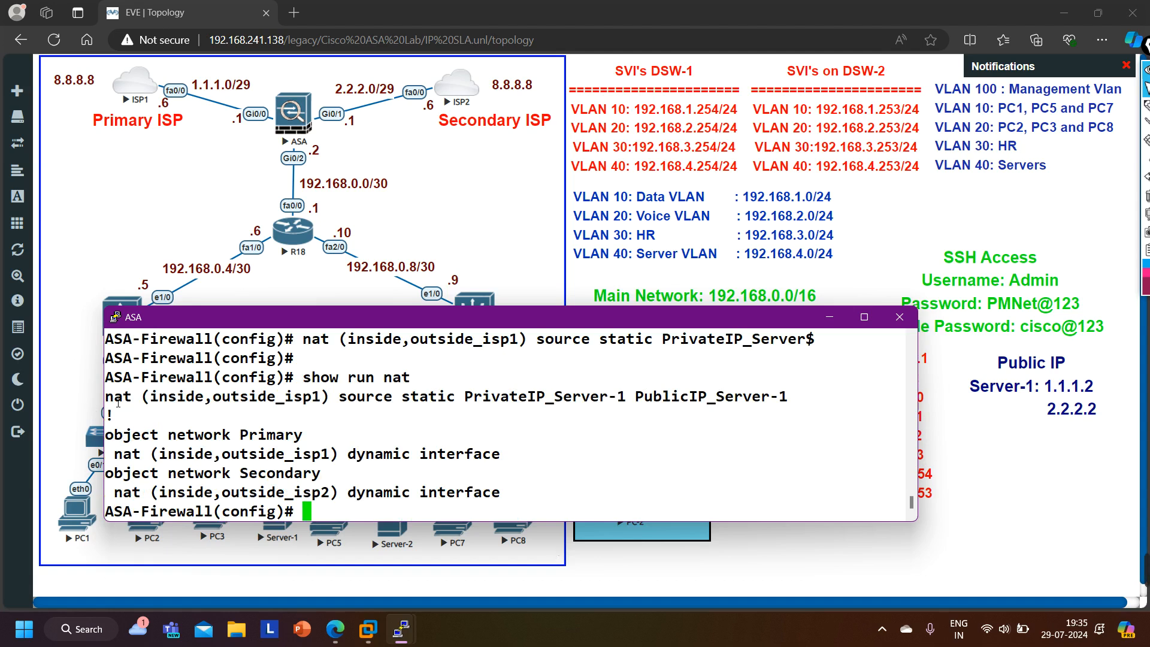
# - Highlight the interface pair and the two object names in the new static NAT rule
pyautogui.moveTo(117, 402); pyautogui.dragTo(822, 403)
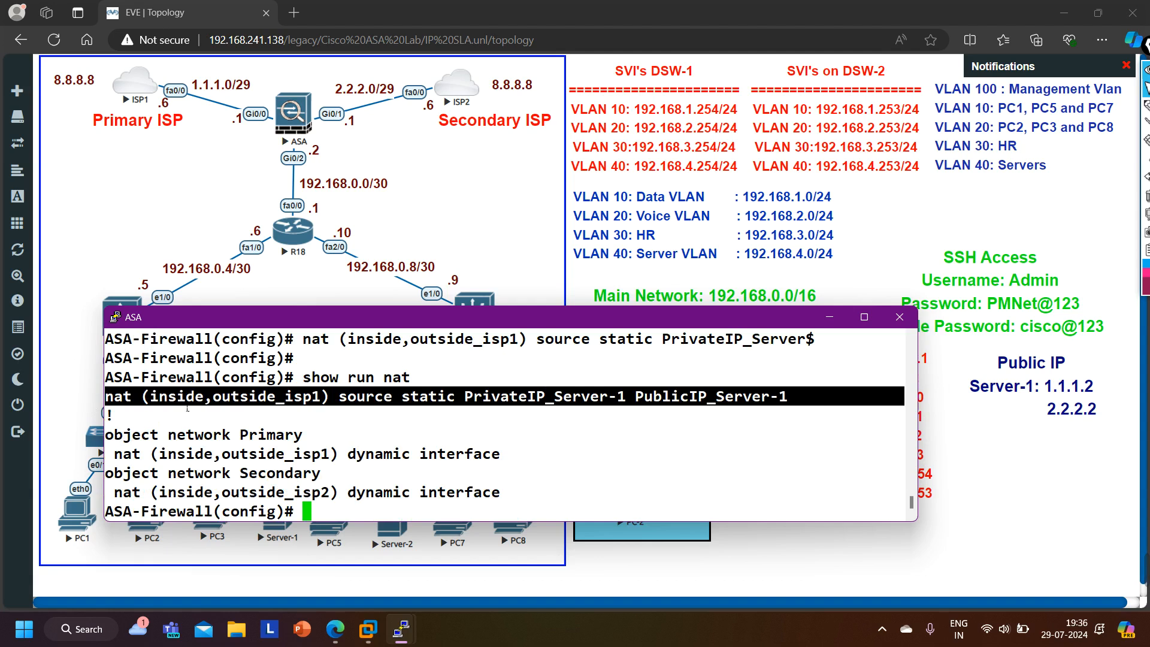
pyautogui.moveTo(160, 400); pyautogui.dragTo(316, 401)
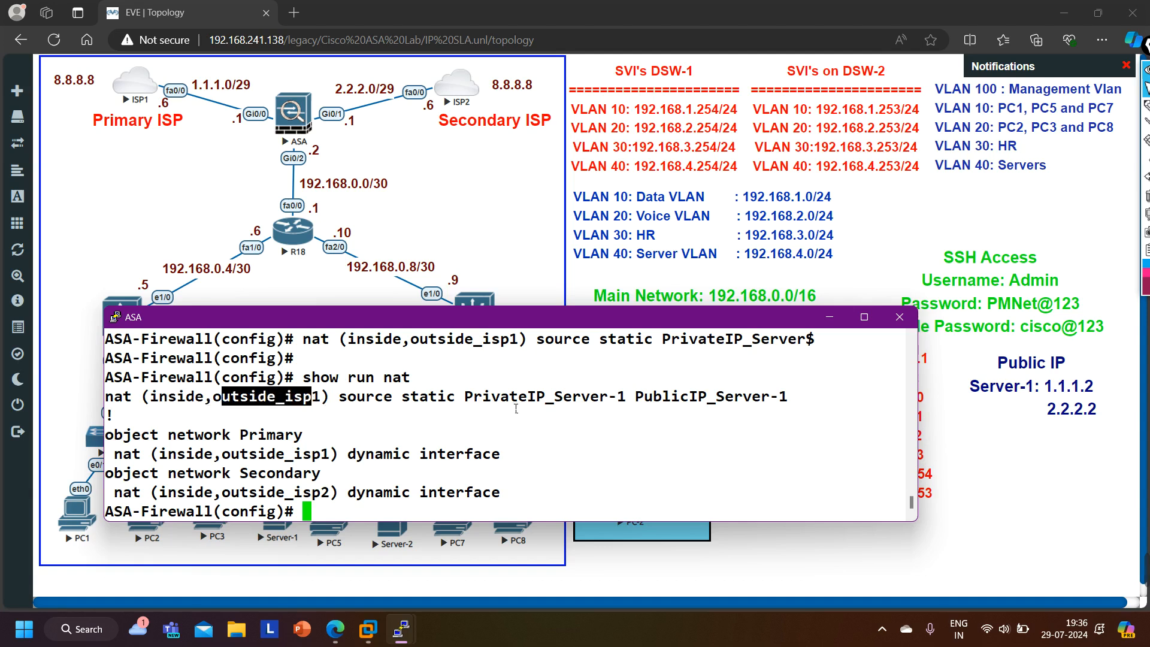
pyautogui.moveTo(465, 400); pyautogui.dragTo(792, 404)
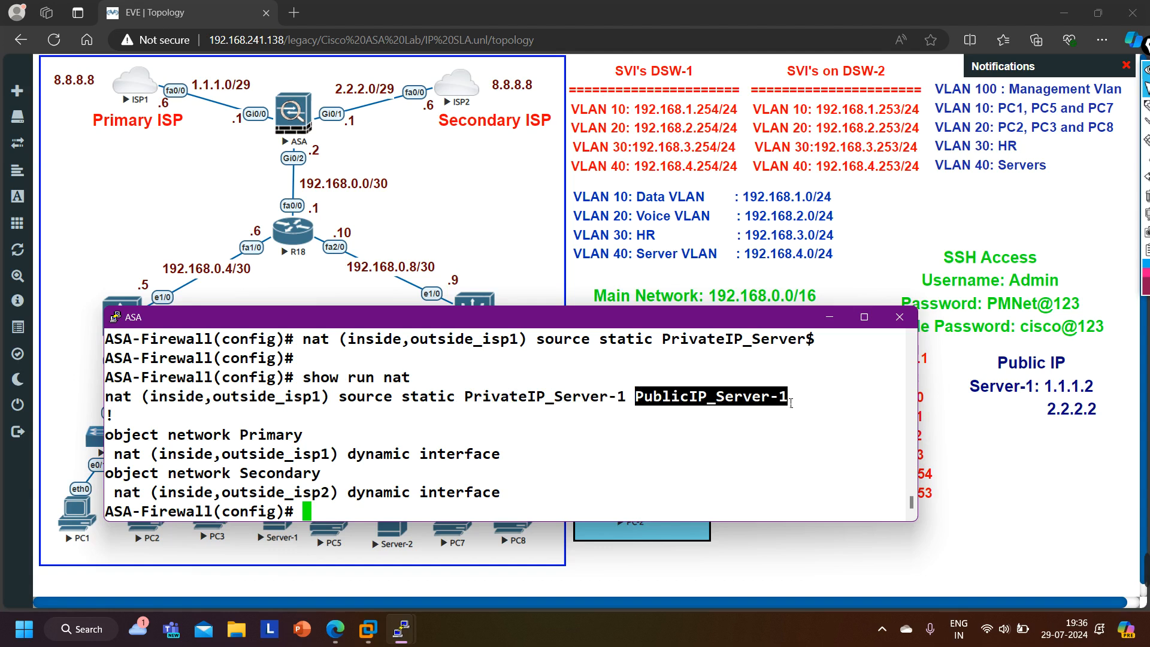
pyautogui.moveTo(466, 403); pyautogui.dragTo(789, 403)
pyautogui.press('Return')
pyautogui.press('Return')
pyautogui.press('Return')
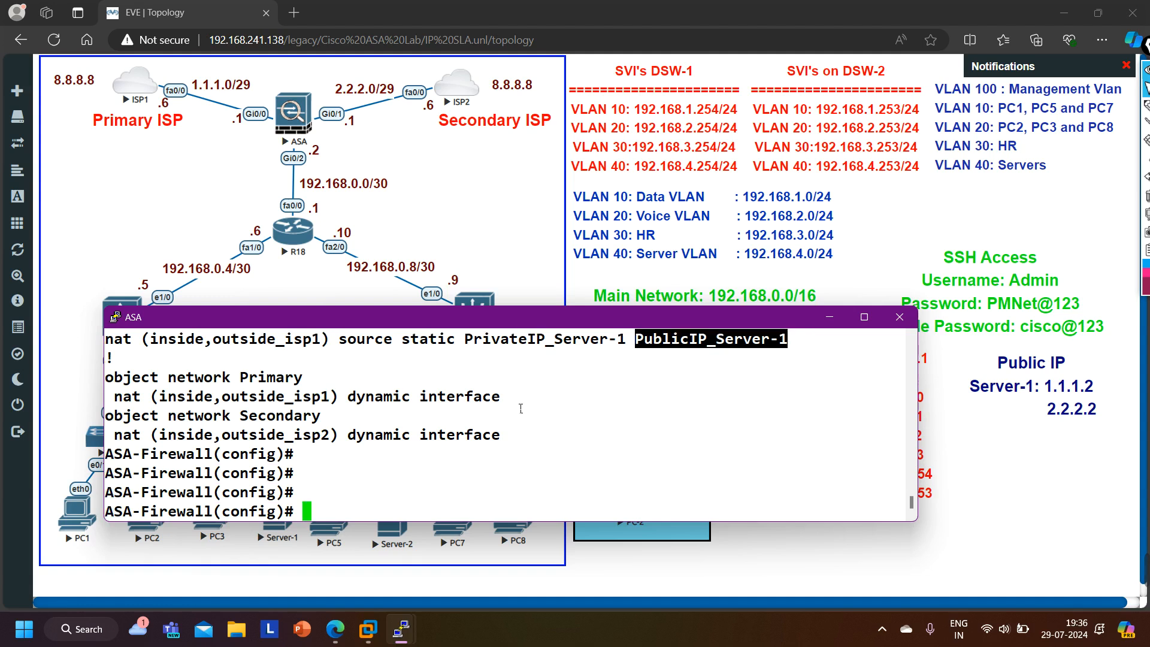
# - Scroll back through the ASA console to review the Server-1 host objects
pyautogui.moveTo(408, 641)
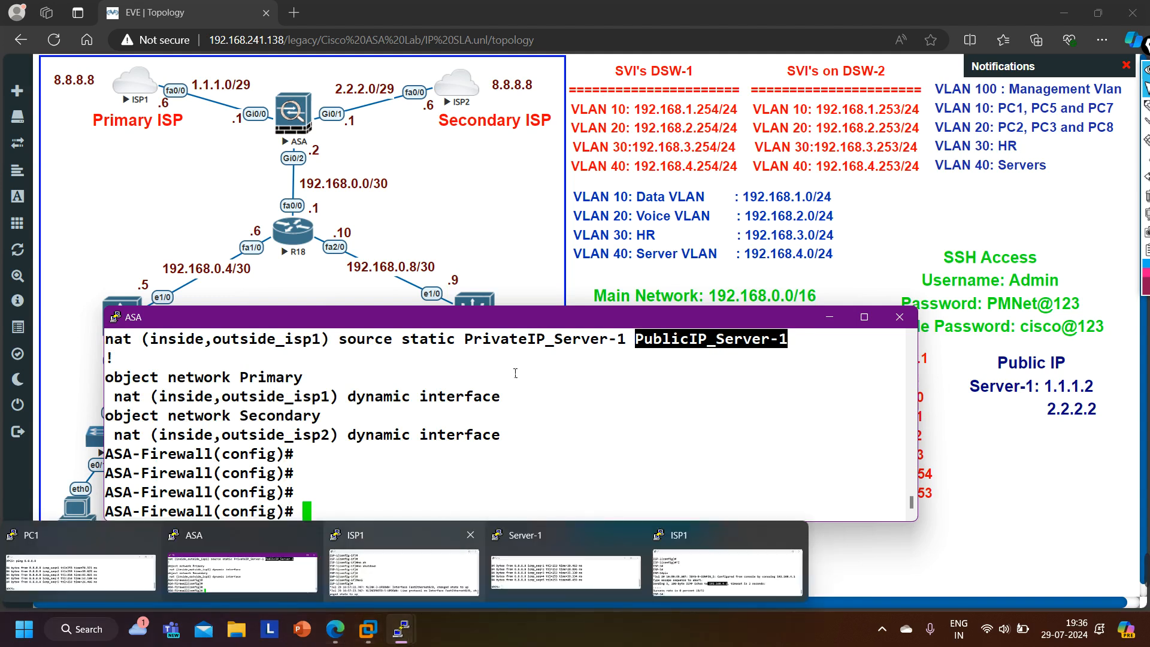
pyautogui.scroll(2, 504, 394)
pyautogui.scroll(5, 536, 448)
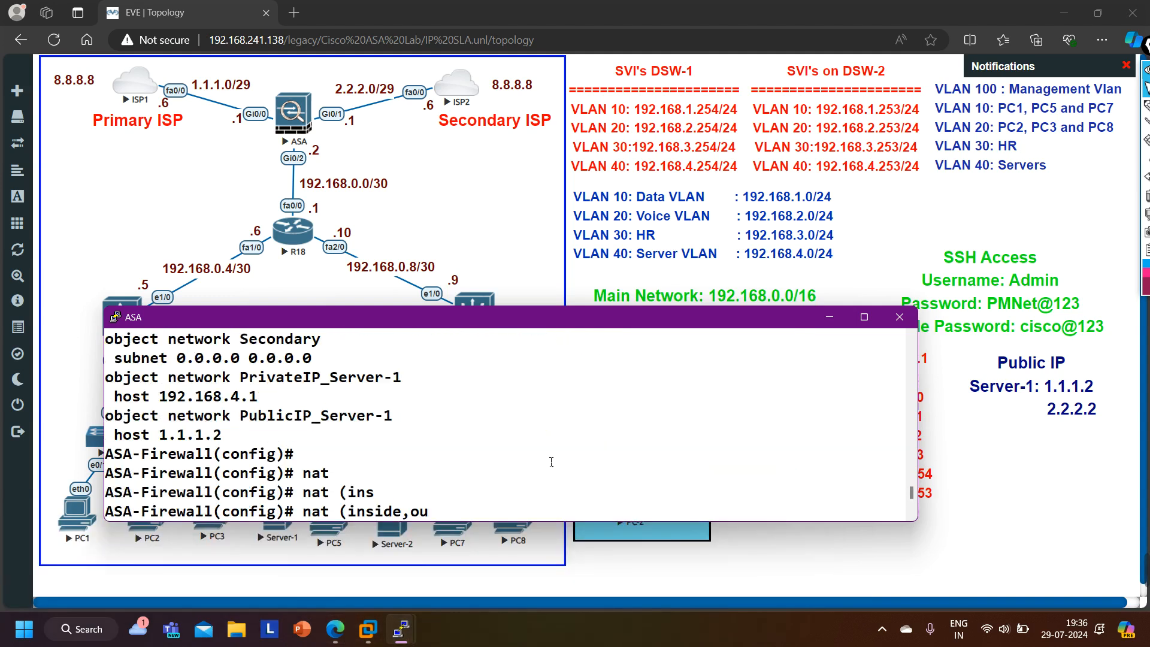
pyautogui.scroll(-2, 395, 451)
pyautogui.moveTo(163, 436); pyautogui.dragTo(240, 439)
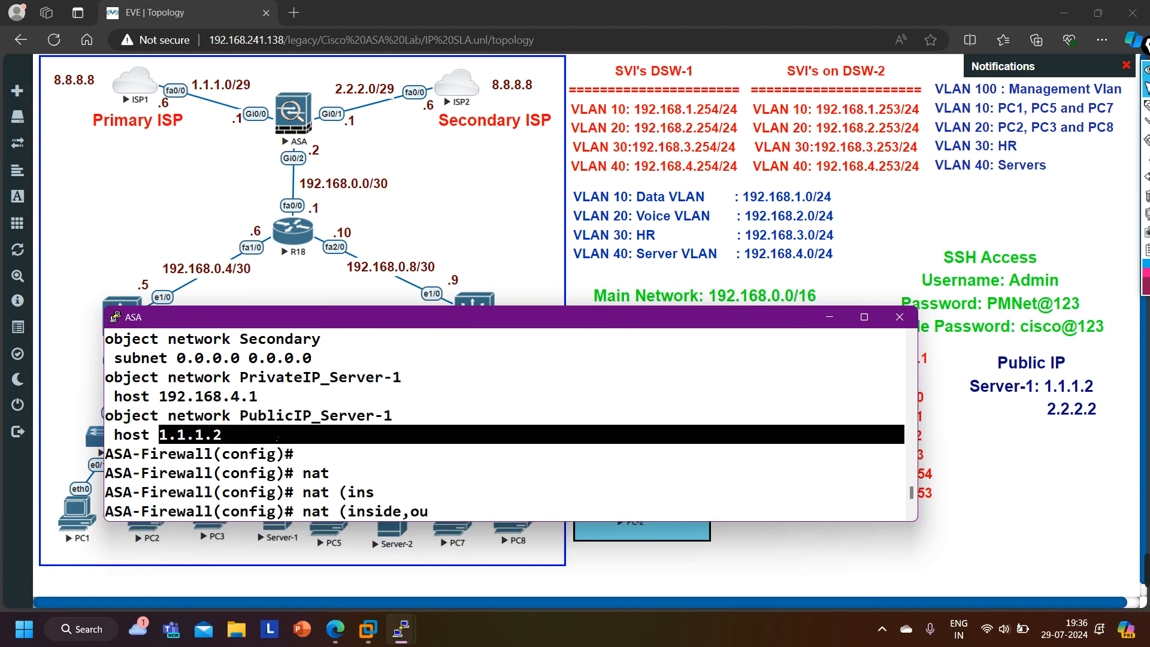
pyautogui.scroll(-5, 277, 439)
pyautogui.moveTo(405, 636)
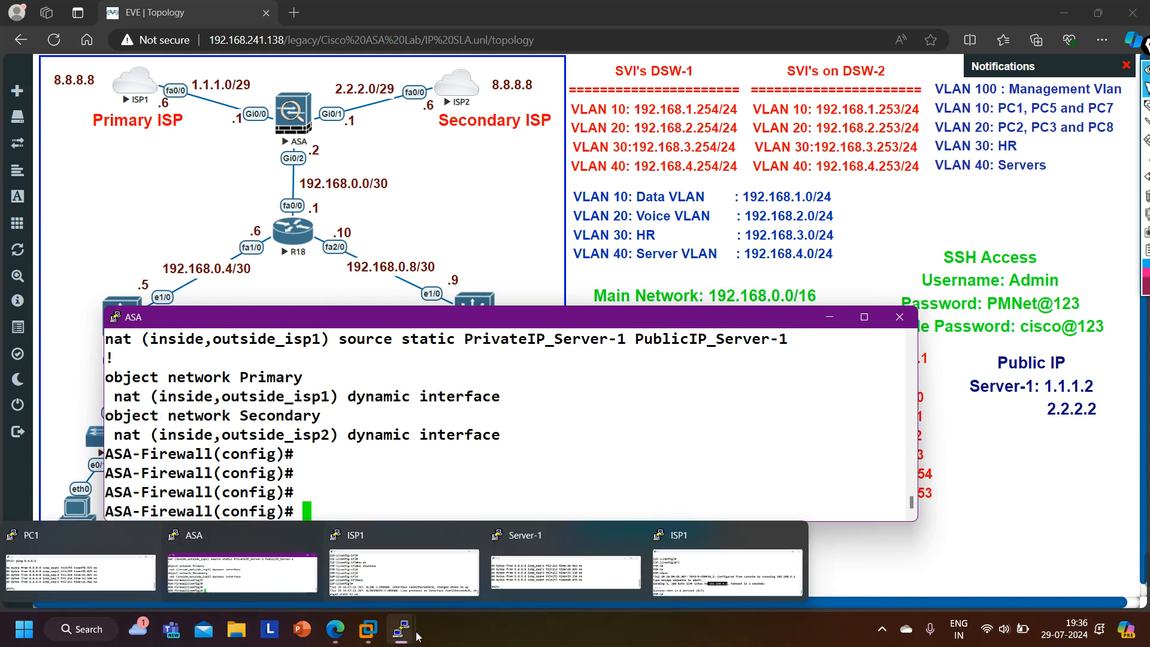
# - Switch to the ISP1 console and ping Server-1's public address 1.1.1.2
pyautogui.click(713, 566)
pyautogui.press('Return')
pyautogui.press('Return')
pyautogui.press('Return')
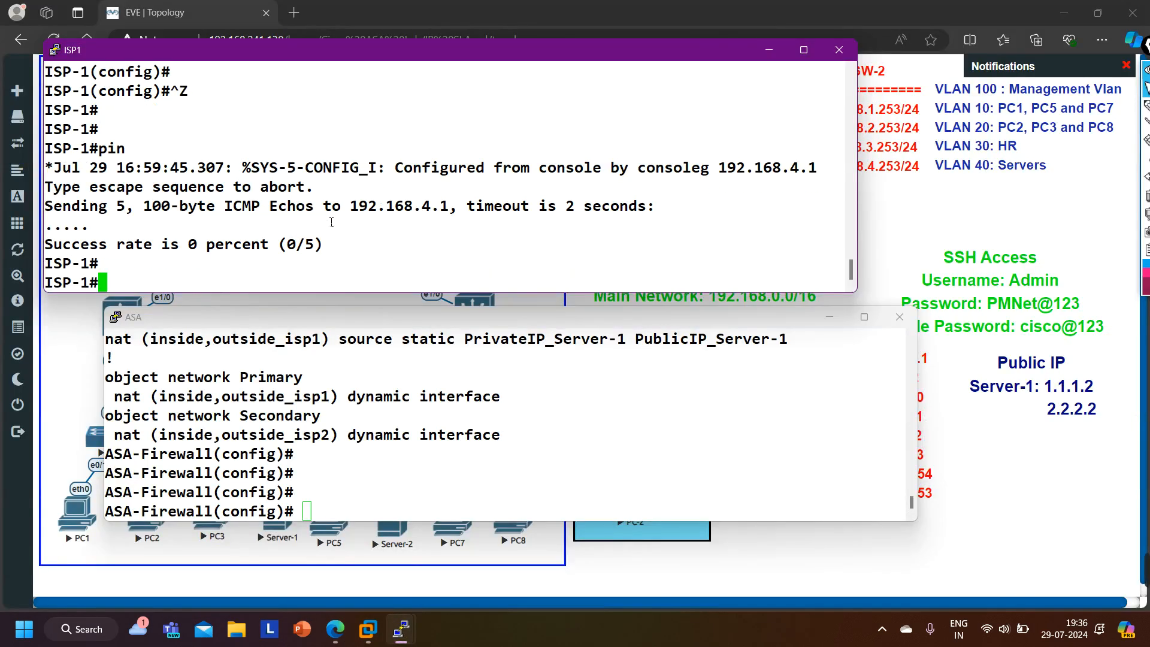
pyautogui.write('ping ')
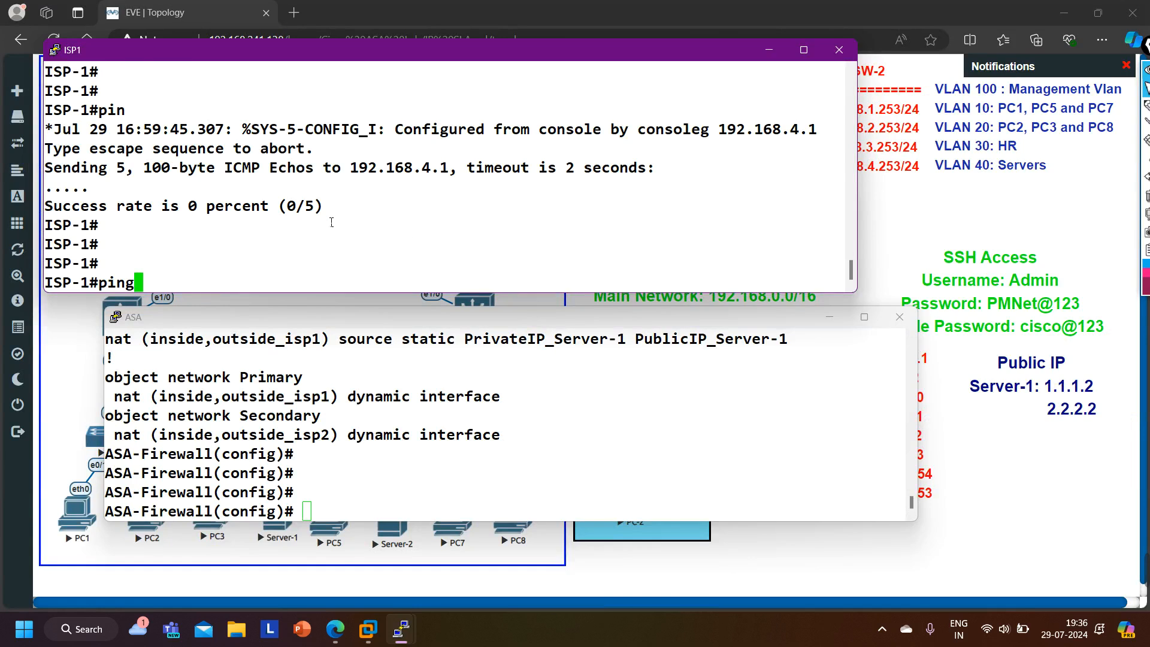
pyautogui.write('1.1.1.2')
pyautogui.press('Return')
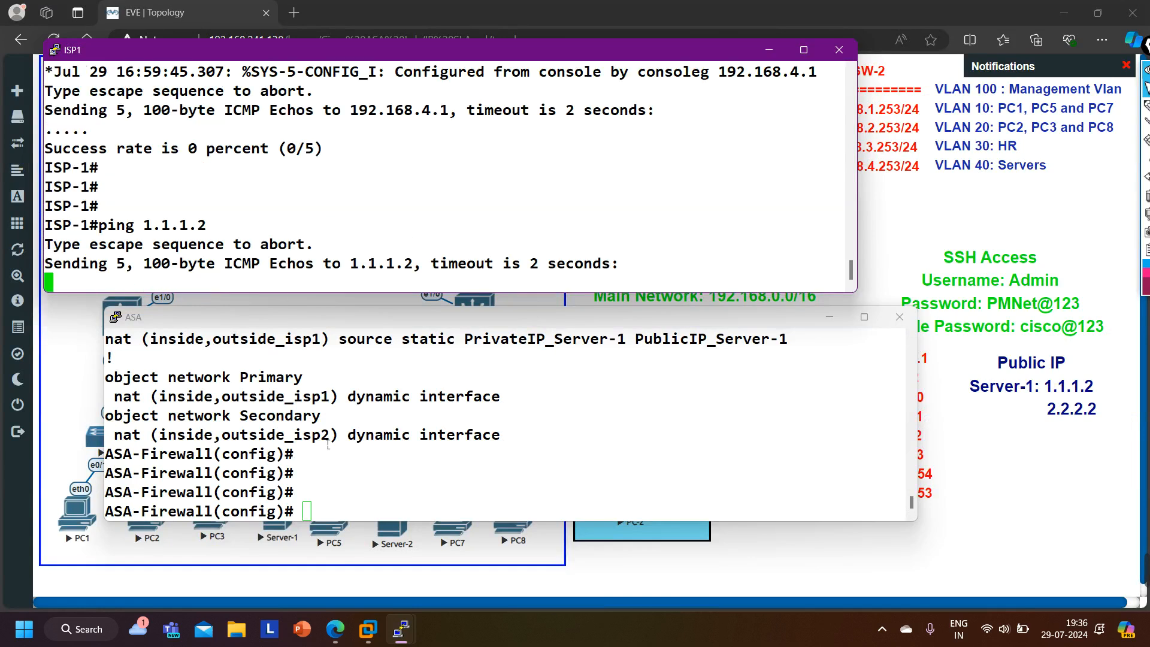
# - Enable NAT debugging at level 255 on the ASA
pyautogui.click(328, 445)
pyautogui.press('Return')
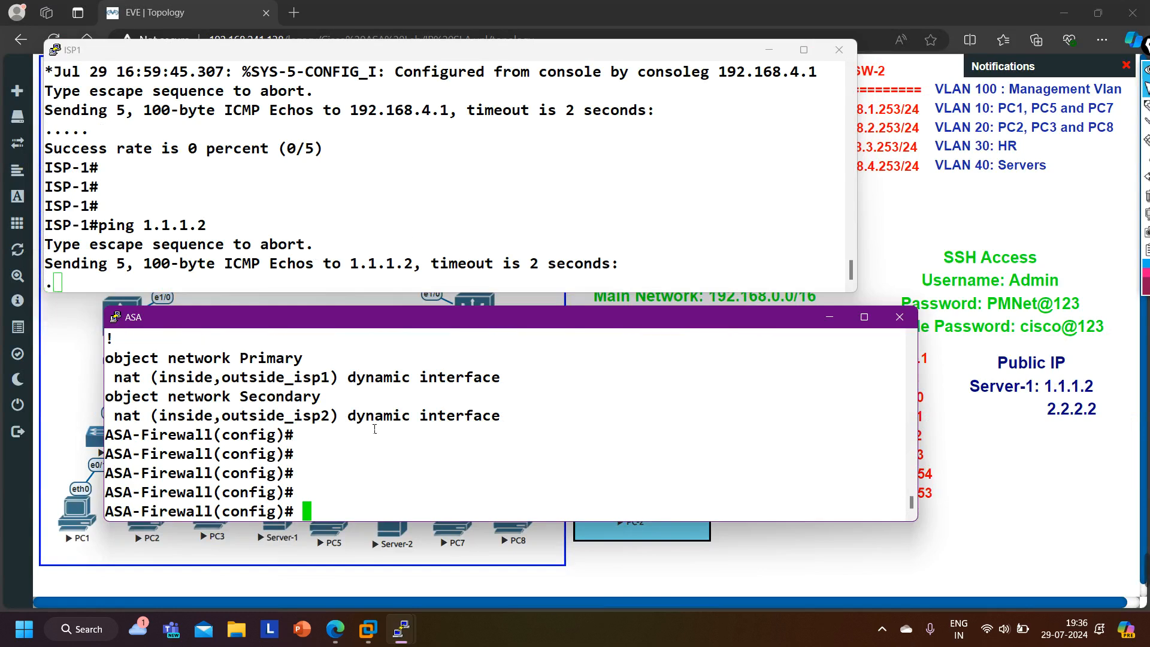
pyautogui.write('deb')
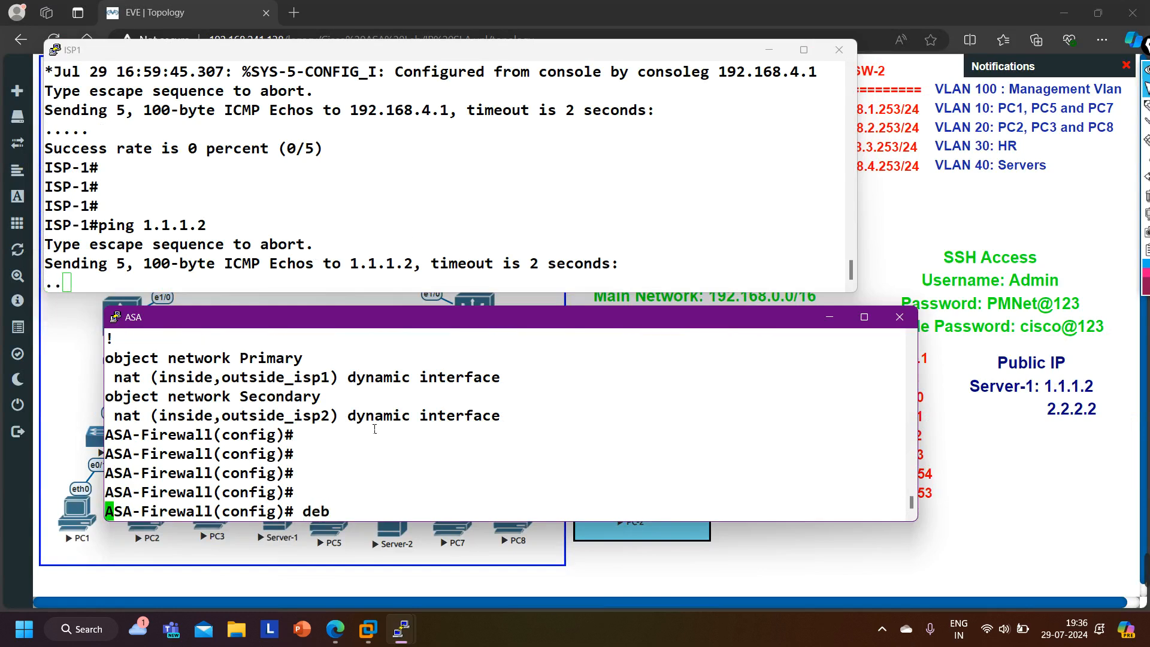
pyautogui.press('Tab')
pyautogui.write('nat')
pyautogui.press('Tab')
pyautogui.write('255')
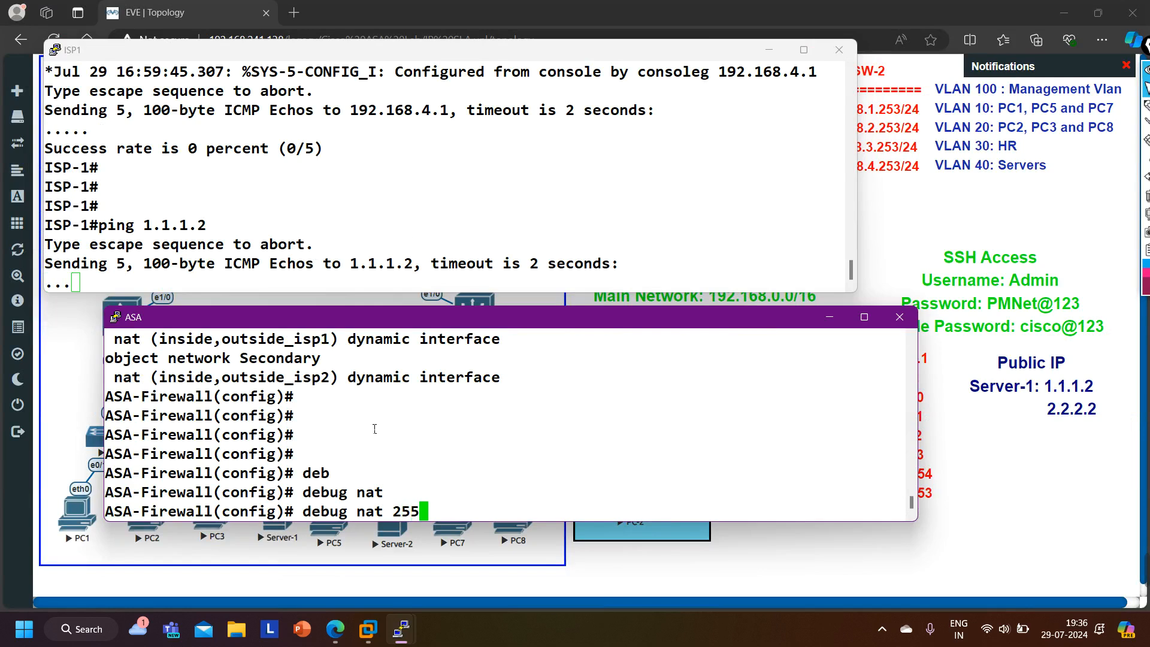
pyautogui.press('Return')
# - Highlight the translated addresses in the NAT debug output and minimize the ISP1 console
pyautogui.click(257, 210)
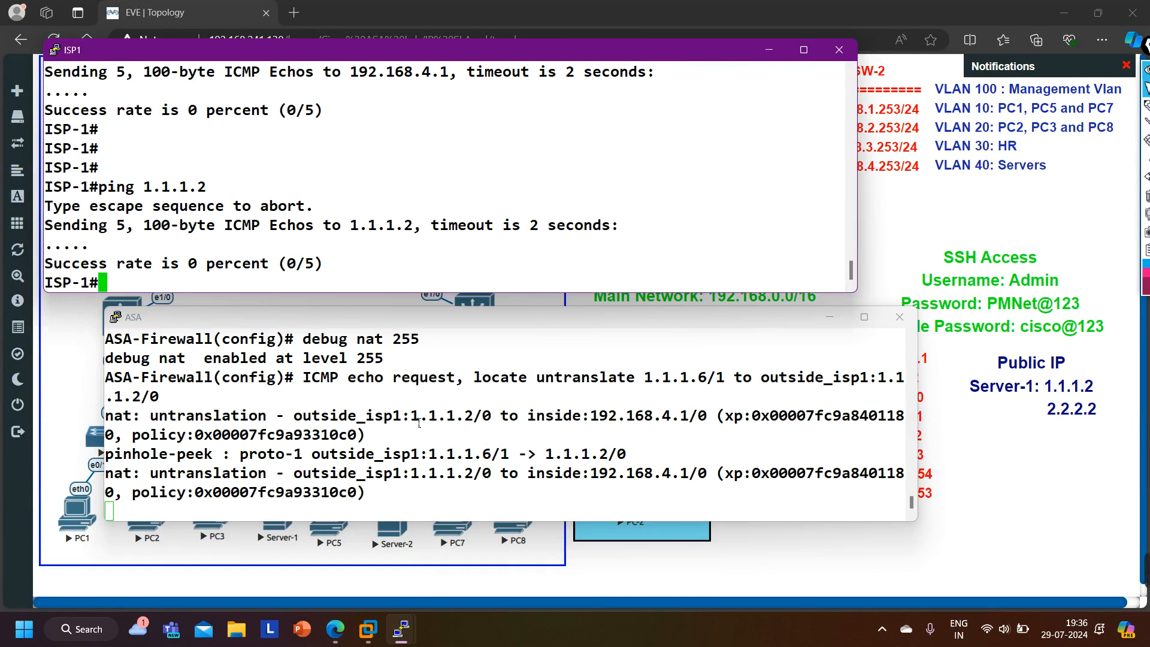
pyautogui.moveTo(401, 423); pyautogui.dragTo(485, 424)
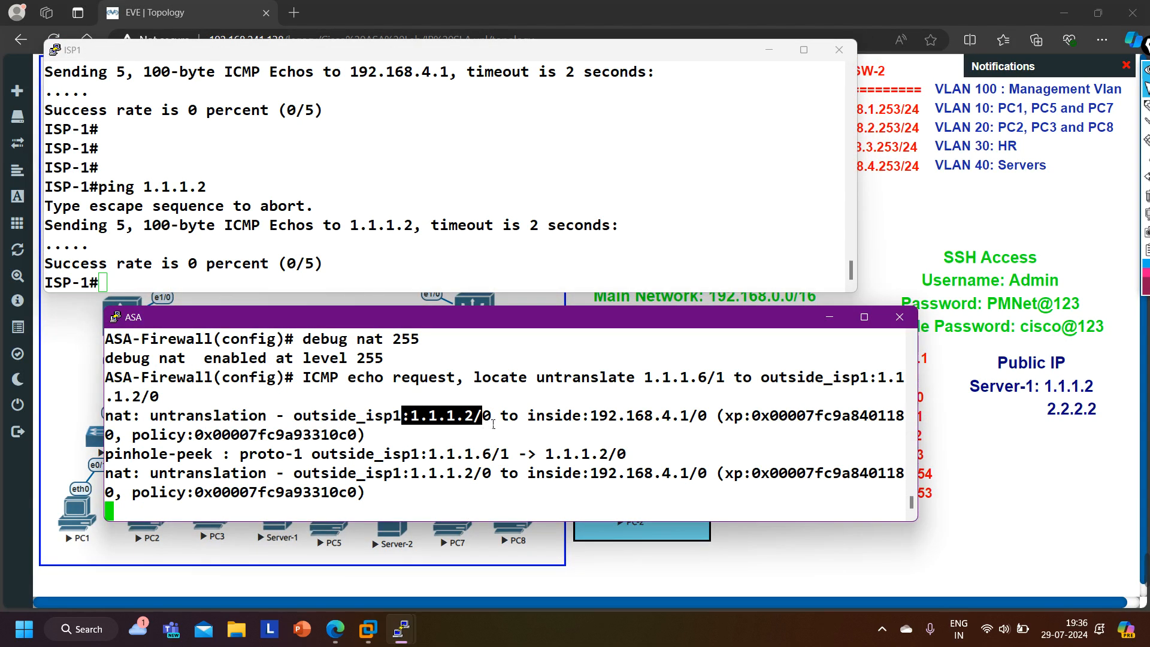
pyautogui.moveTo(591, 424); pyautogui.dragTo(696, 426)
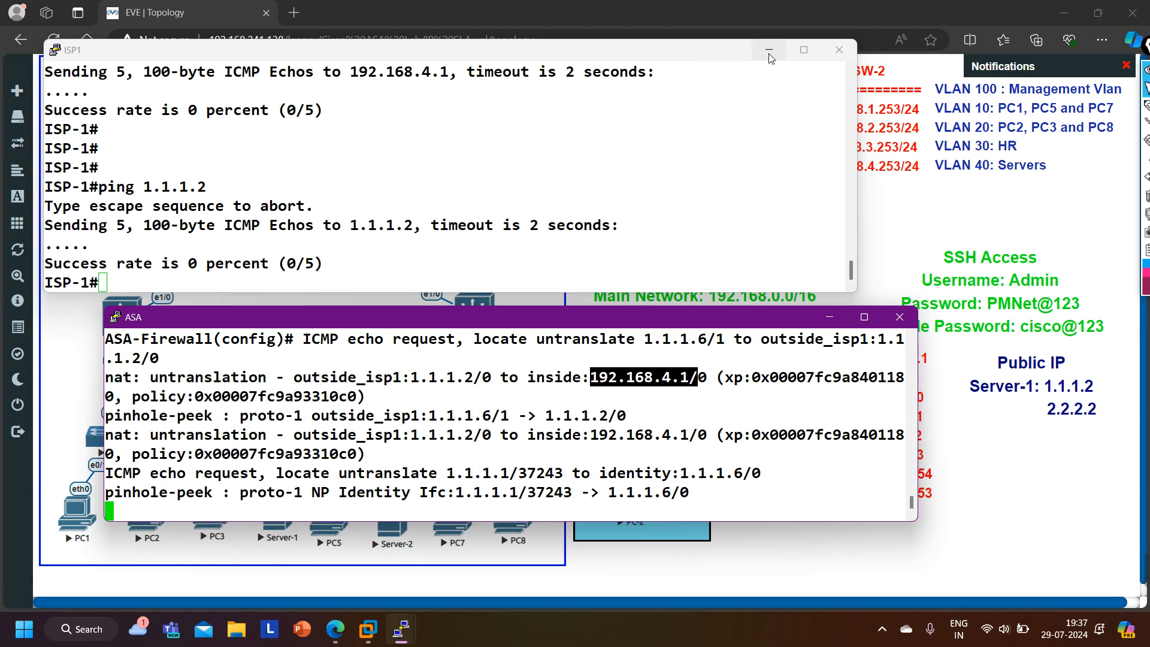
pyautogui.click(770, 55)
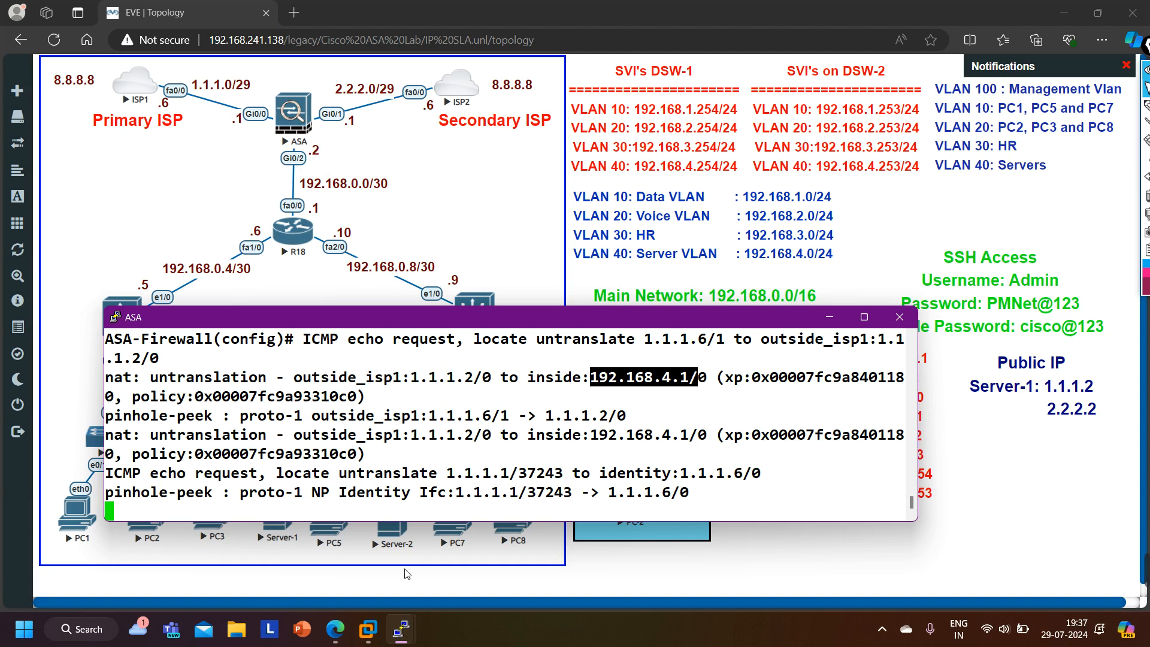
# - Begin an access-list command on the ASA console
pyautogui.click(444, 468)
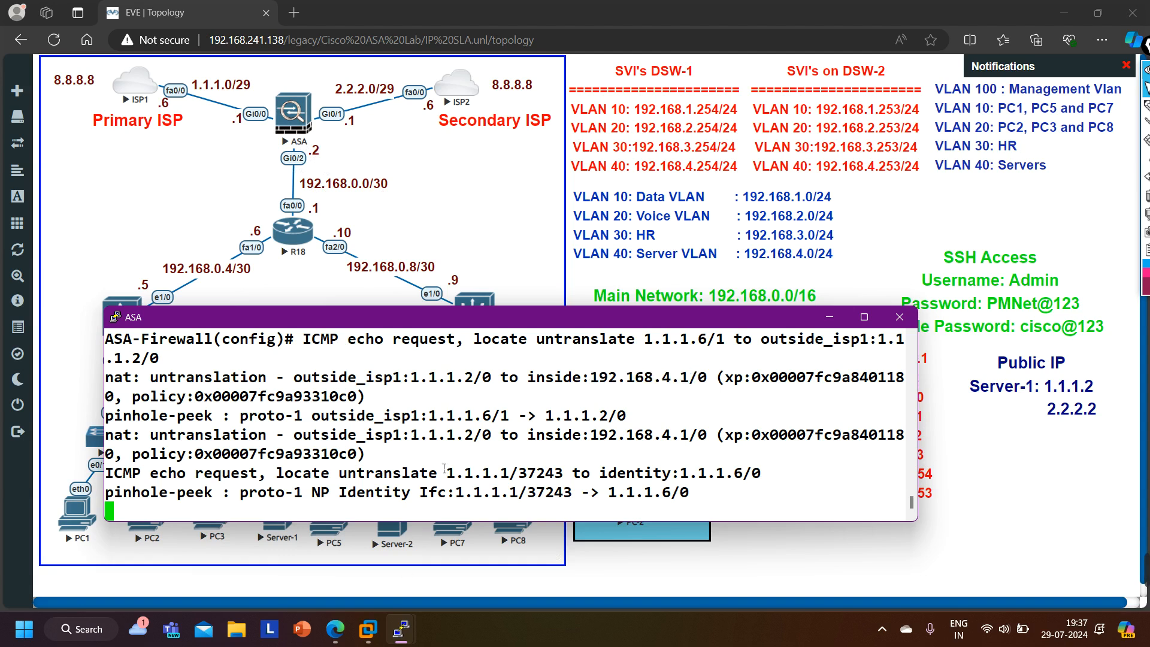
pyautogui.press('Return')
pyautogui.press('Return')
pyautogui.press('Return')
pyautogui.press('Return')
pyautogui.press('Return')
pyautogui.press('Return')
pyautogui.press('Return')
pyautogui.press('Return')
pyautogui.write('a')
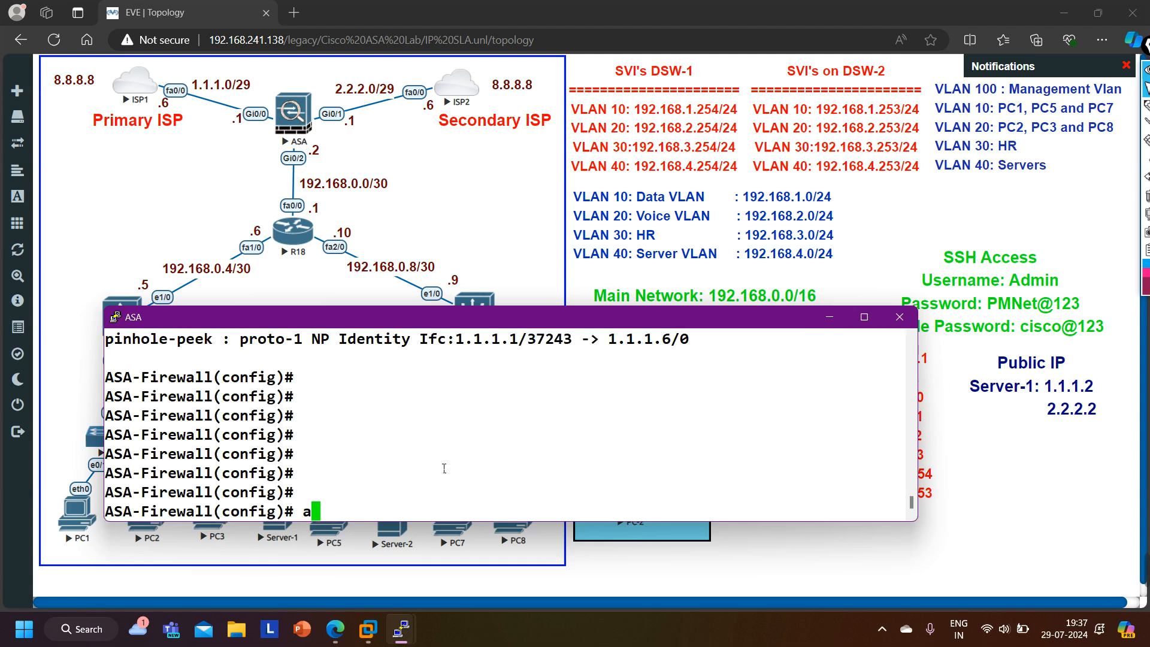
pyautogui.write('cce')
pyautogui.press('Tab')
pyautogui.write('l')
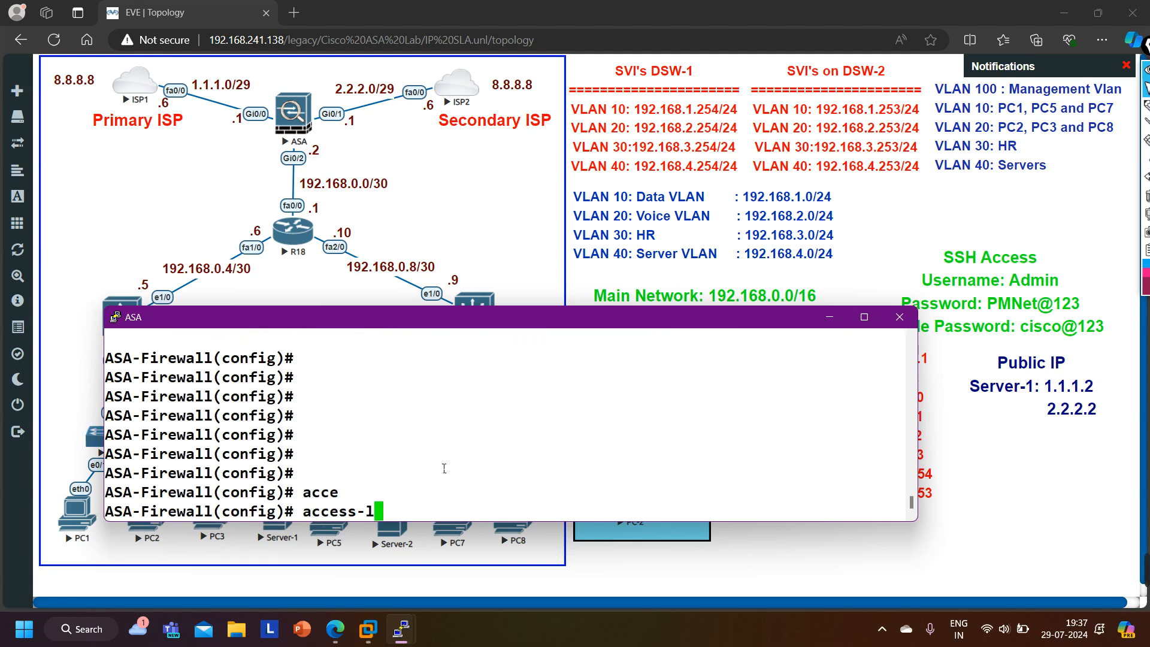
pyautogui.press('Tab')
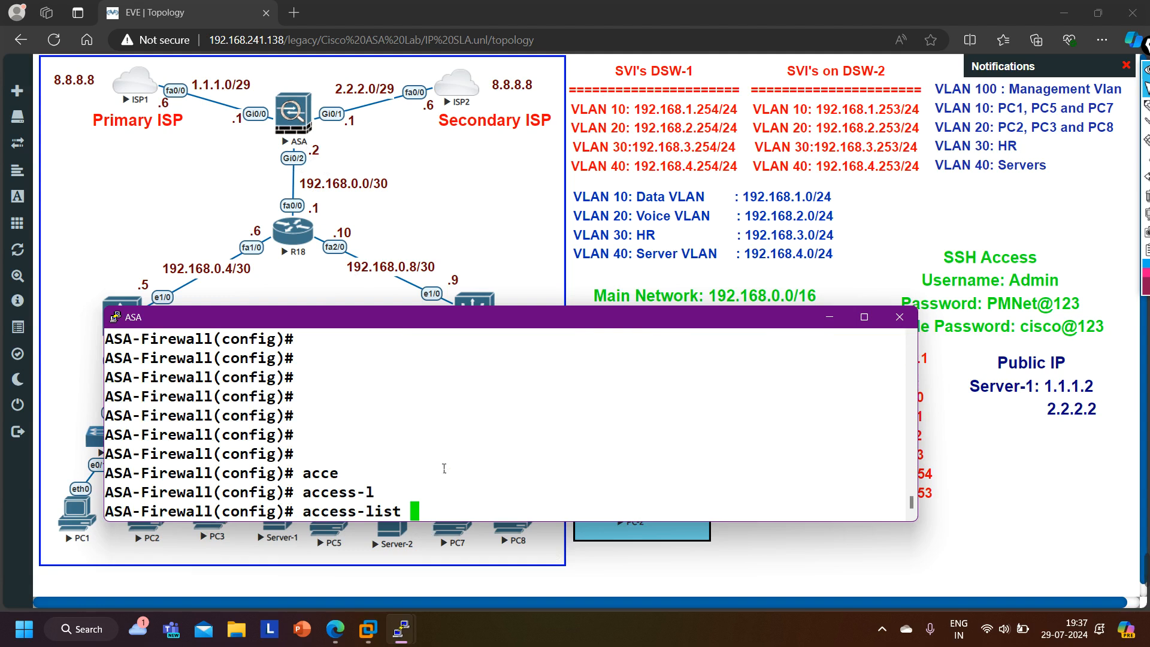
# - Name the access list Out_in_server-1 as an extended list with a permit action
pyautogui.write('Out_in_server')
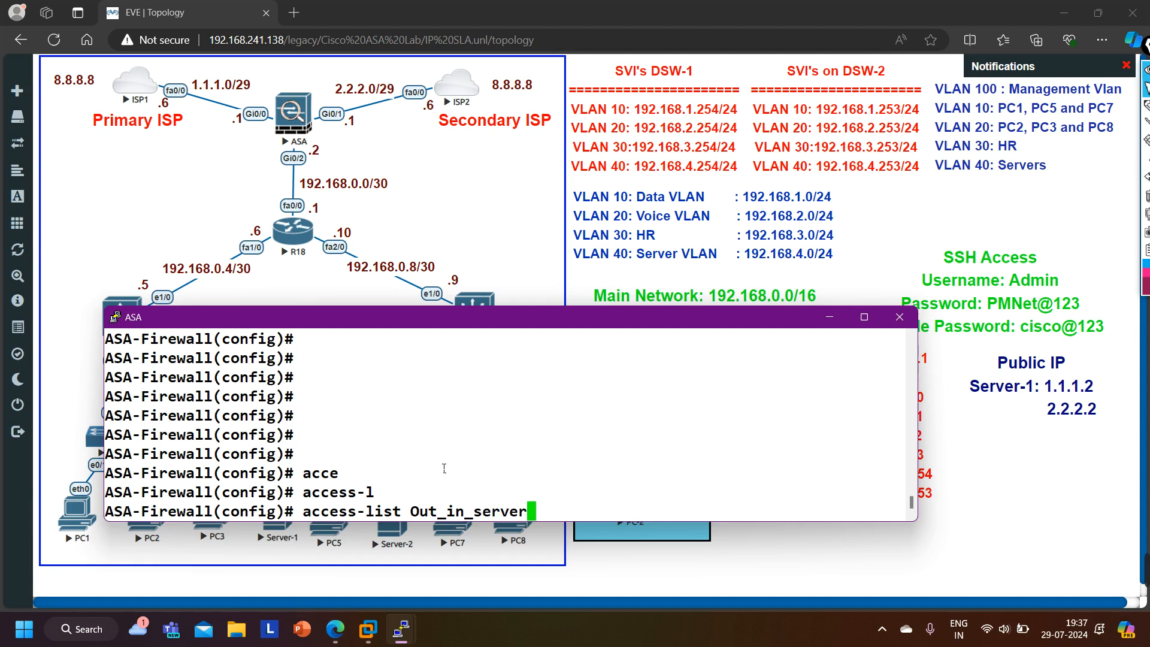
pyautogui.write('-1')
pyautogui.write('ex')
pyautogui.press('Tab')
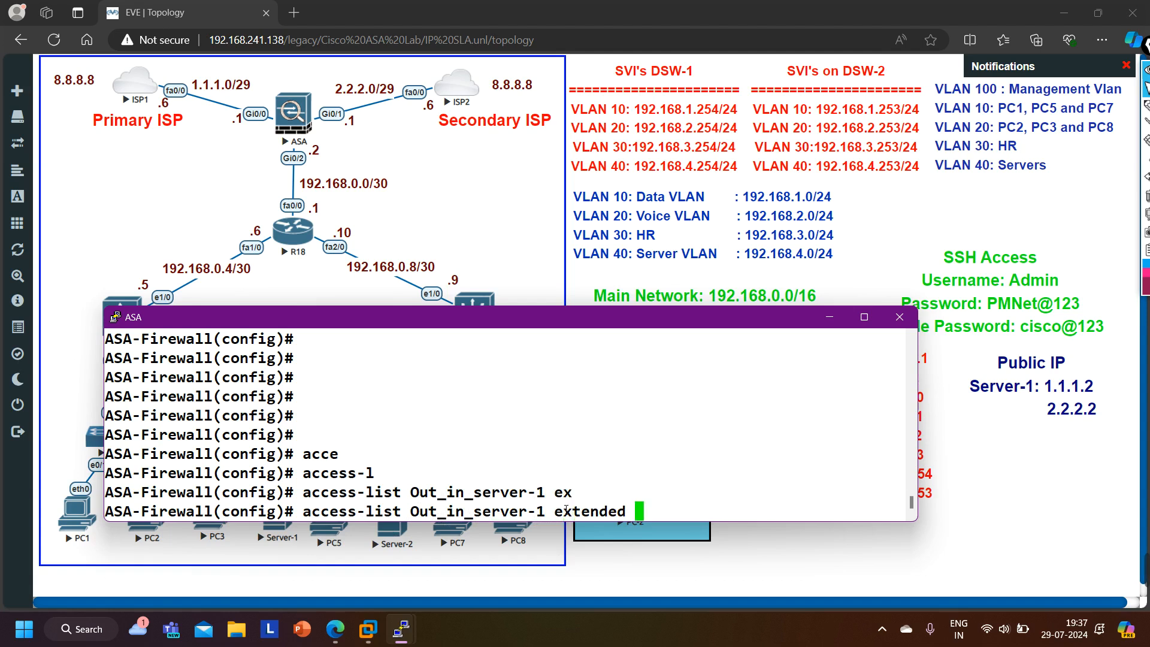
pyautogui.write('?')
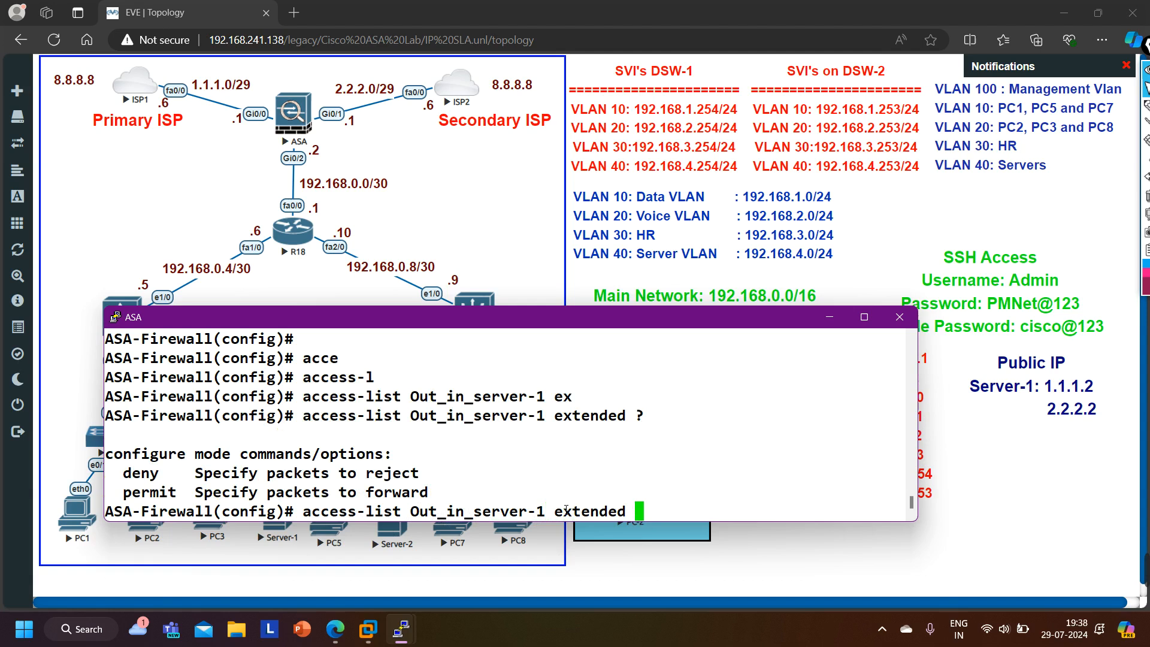
pyautogui.write('per')
pyautogui.press('Tab')
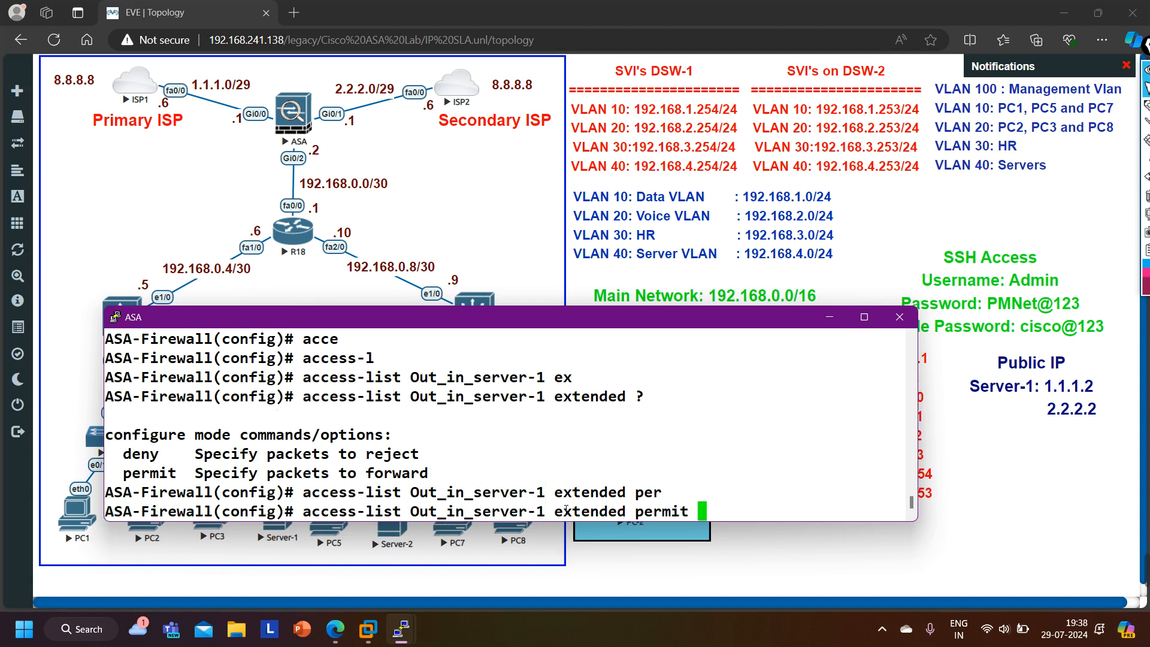
pyautogui.write('?')
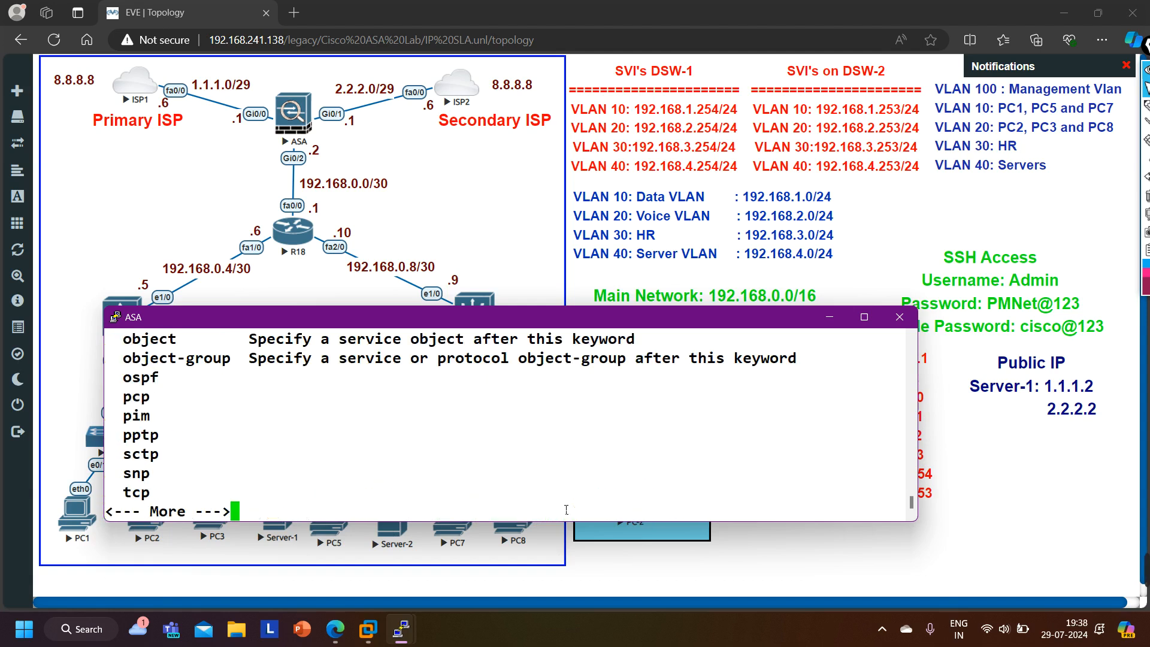
pyautogui.press('space')
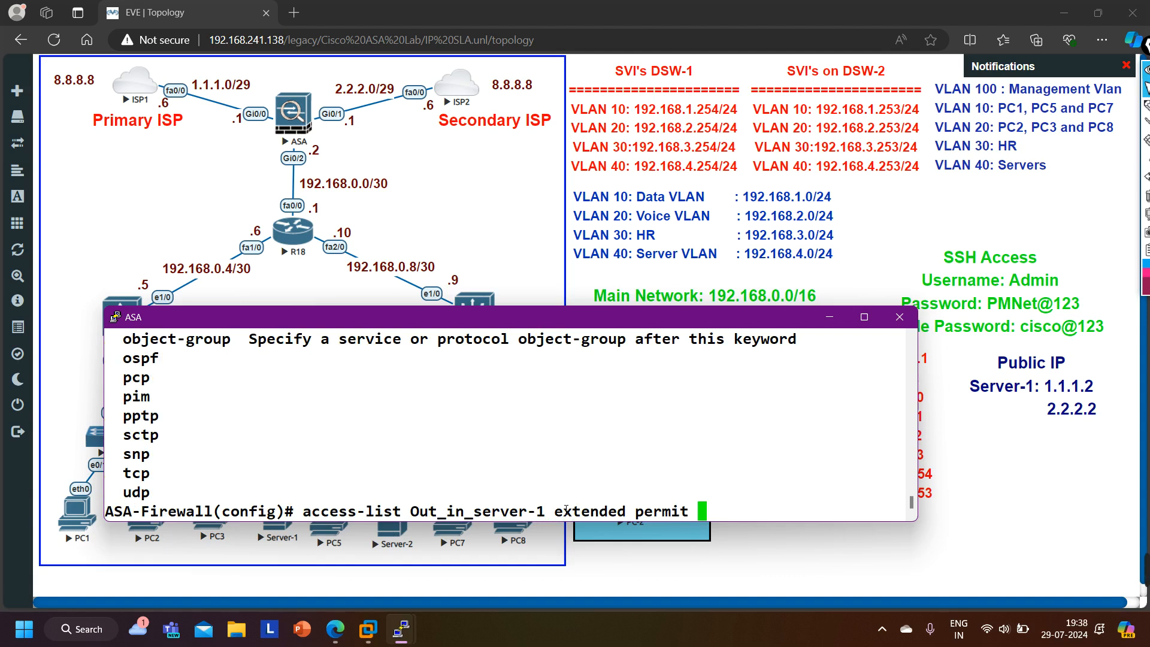
# - Set the access entry's protocol to ip
pyautogui.write('tc')
pyautogui.press('Tab')
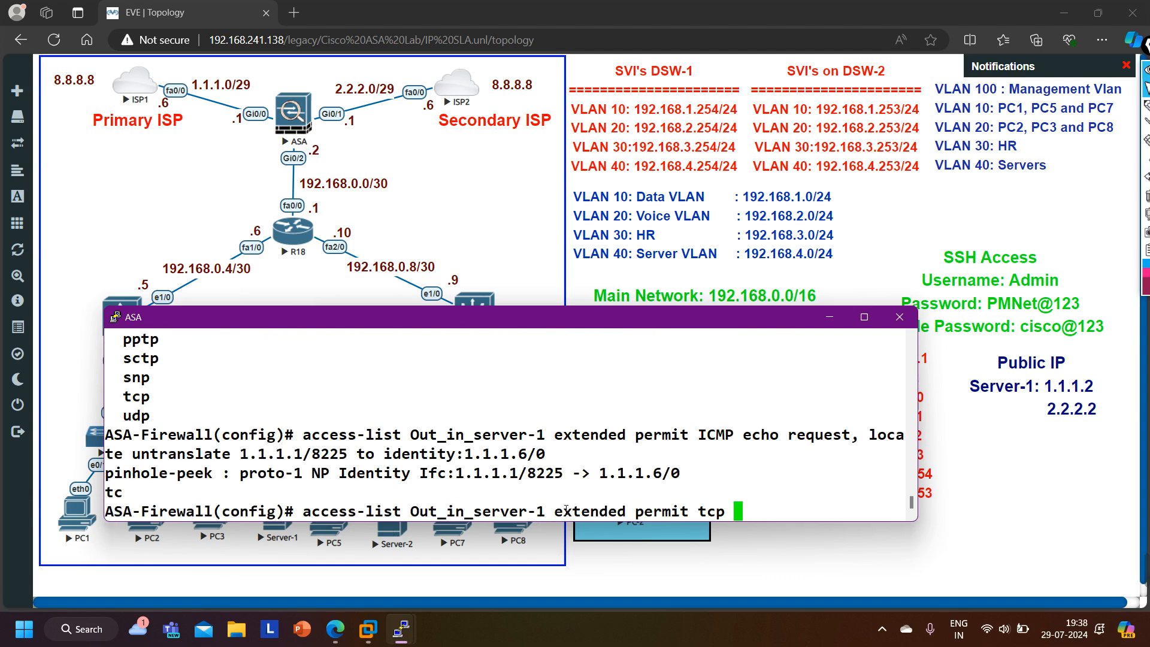
pyautogui.press('BackSpace')
pyautogui.press('BackSpace')
pyautogui.press('BackSpace')
pyautogui.press('BackSpace')
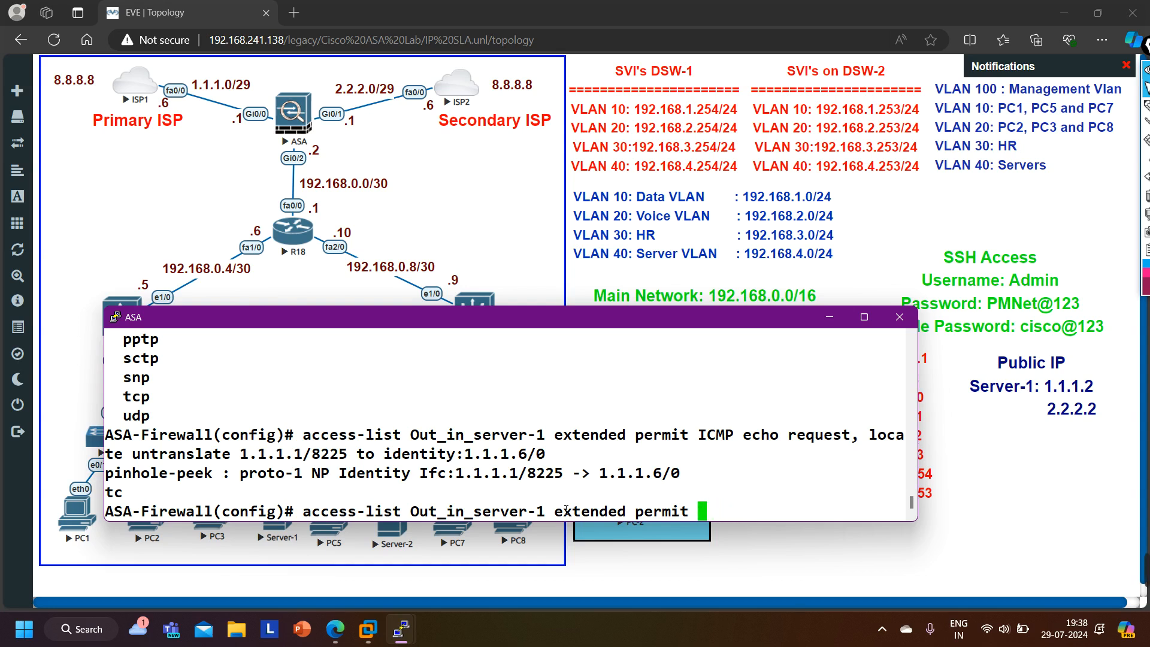
pyautogui.write('ip')
pyautogui.press('Tab')
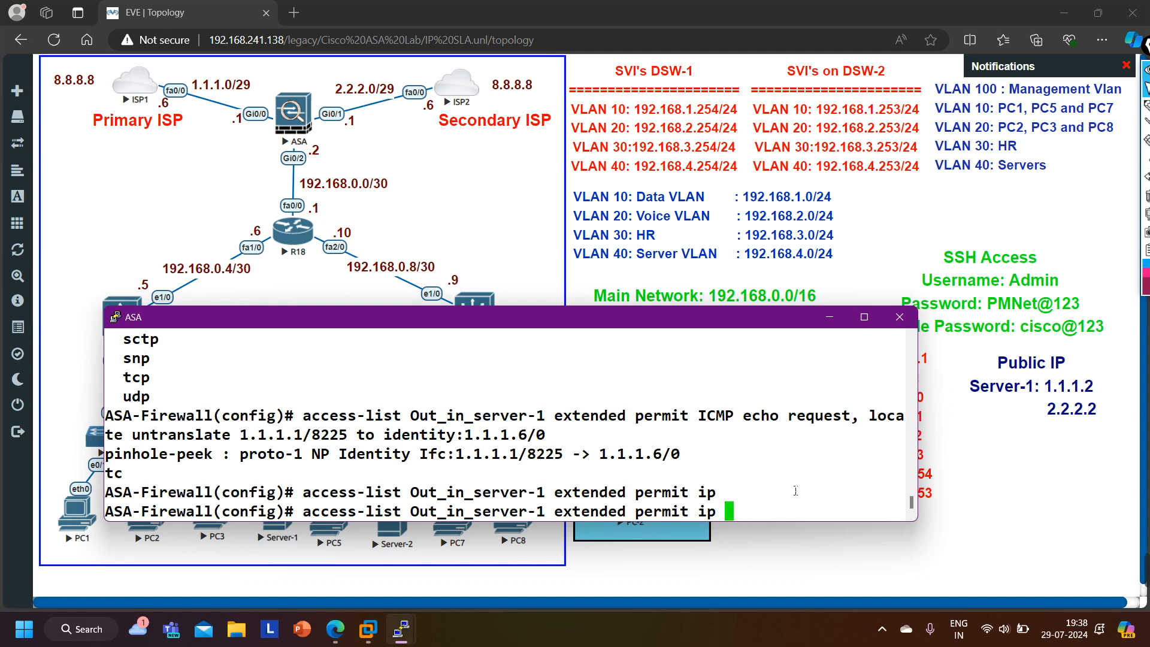
# - Complete the access-list entry with source any and destination 192.168.4.1 with netmask 255.255.255.255
pyautogui.write('?')
pyautogui.press('Tab')
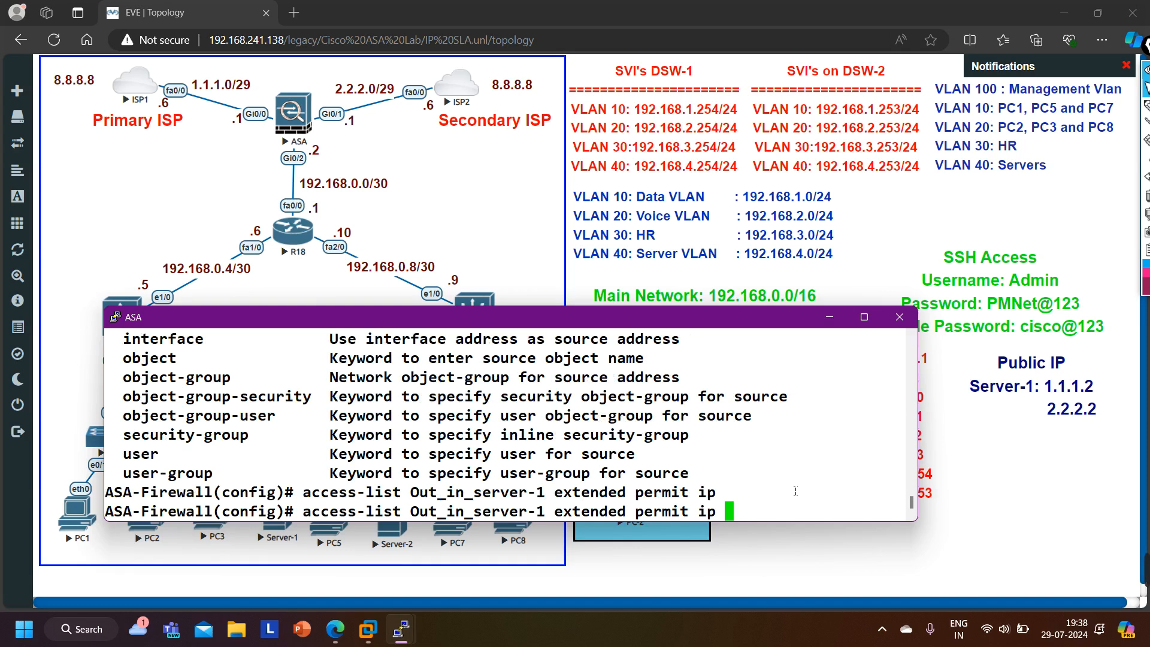
pyautogui.write('an')
pyautogui.press('Tab')
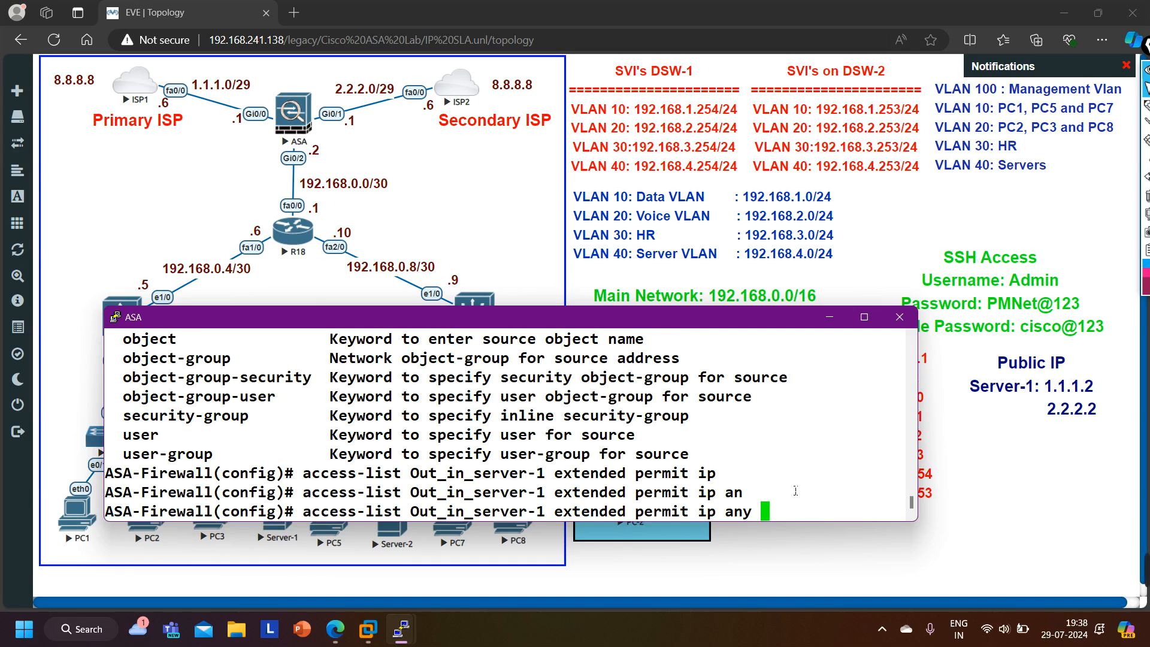
pyautogui.write('192.168.4.1')
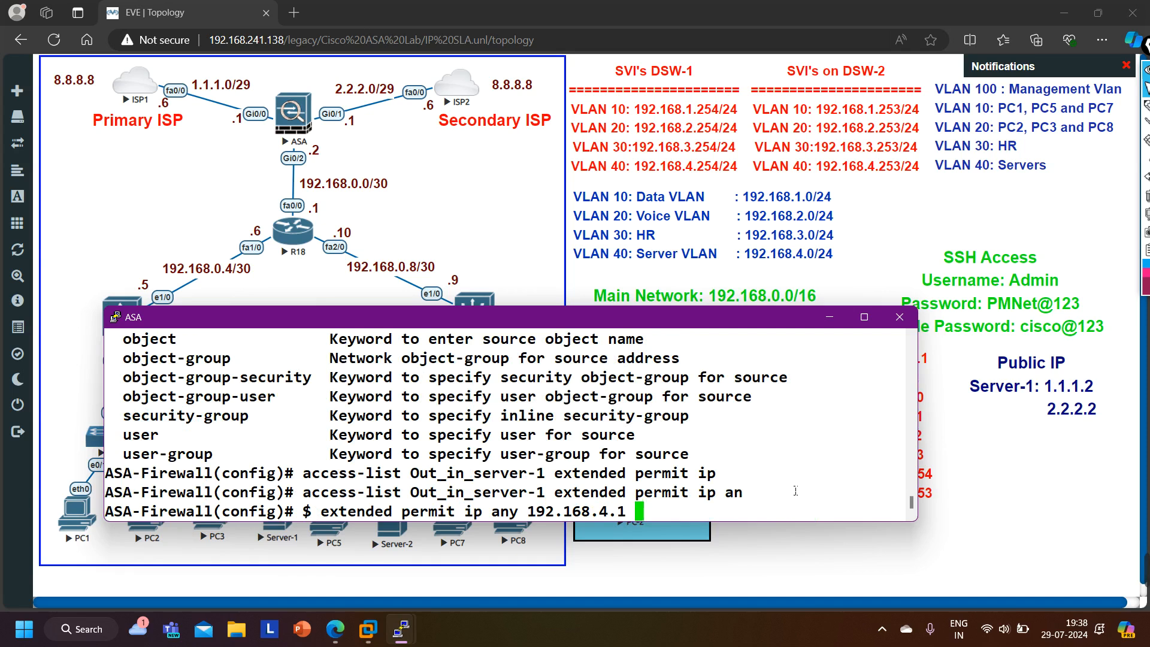
pyautogui.write(' ?')
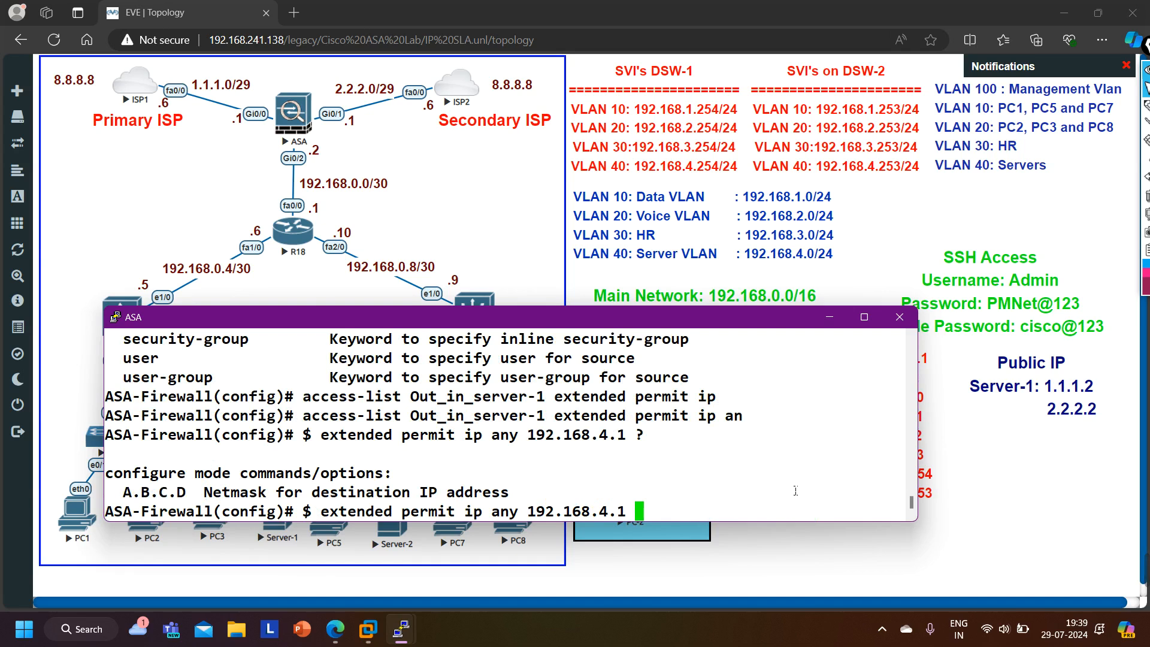
pyautogui.press('Return')
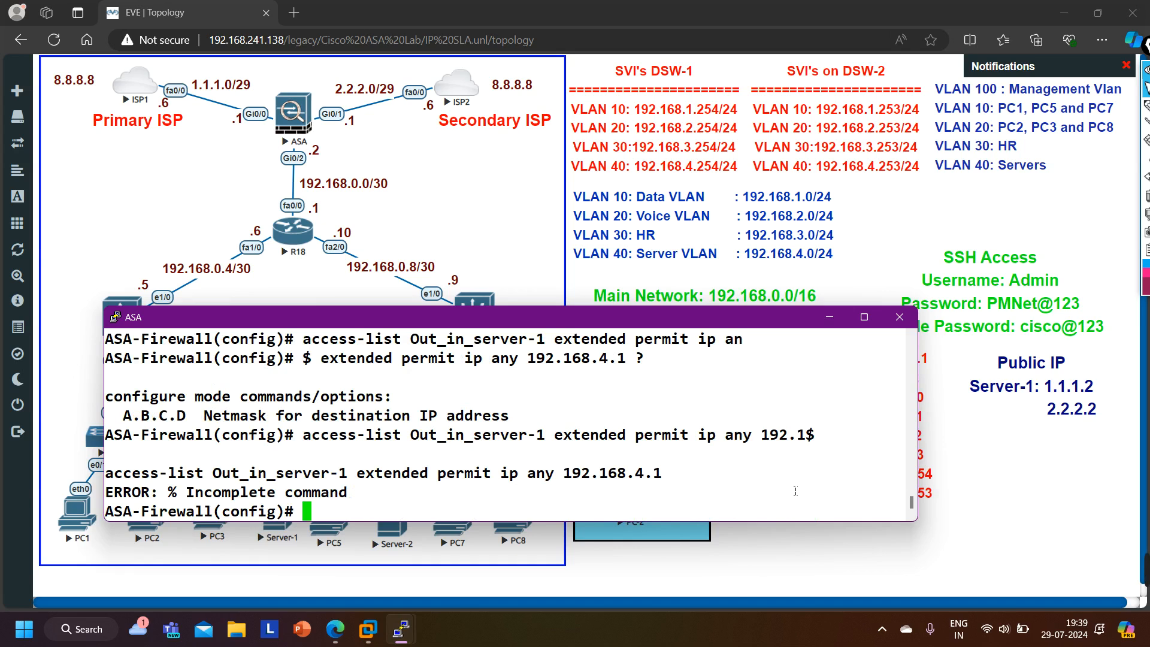
pyautogui.press('Up')
pyautogui.write('?')
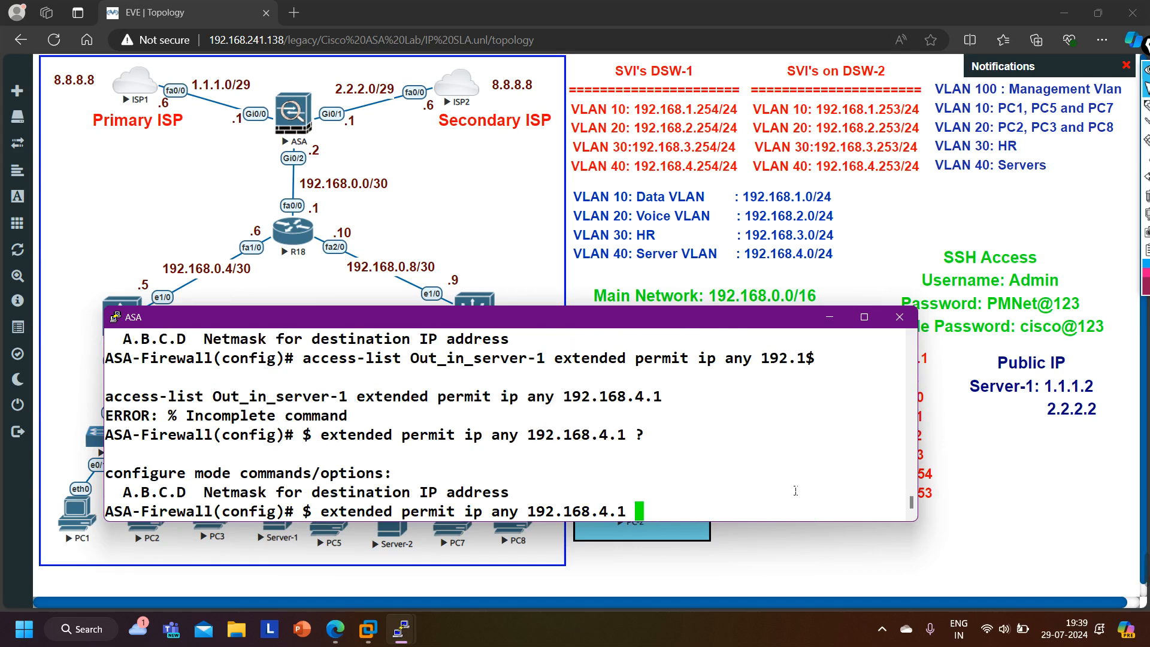
pyautogui.write('255.255.255.255')
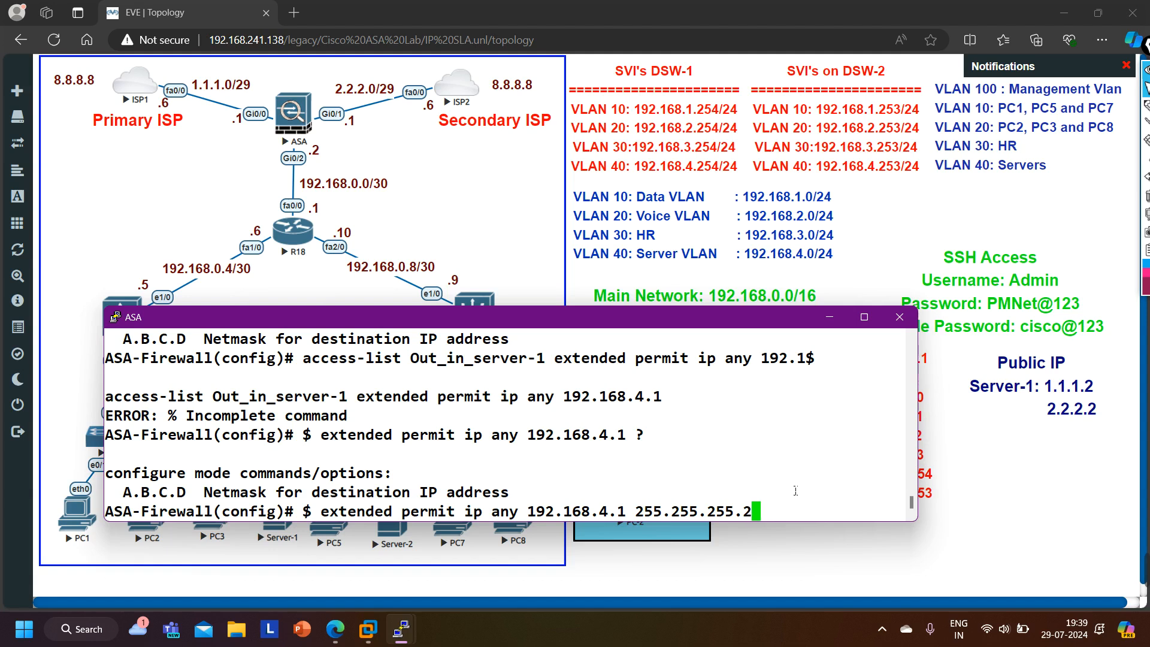
pyautogui.press('Return')
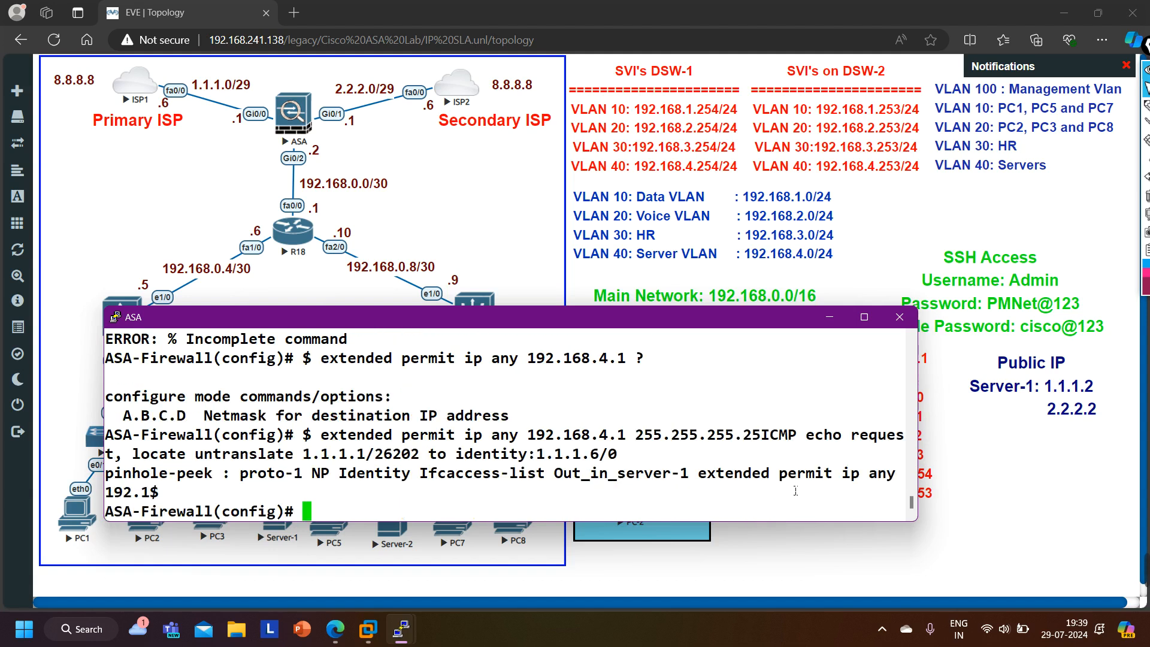
# - Widen the ASA console and re-enter the same access-list command
pyautogui.press('Return')
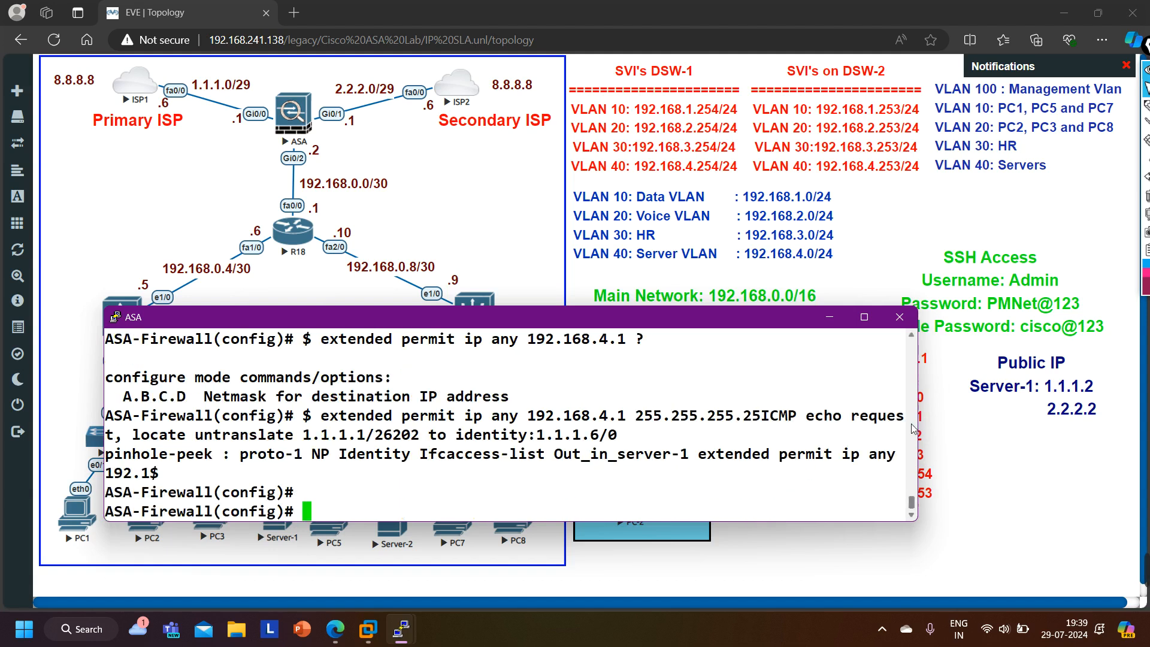
pyautogui.moveTo(918, 427); pyautogui.dragTo(1017, 425)
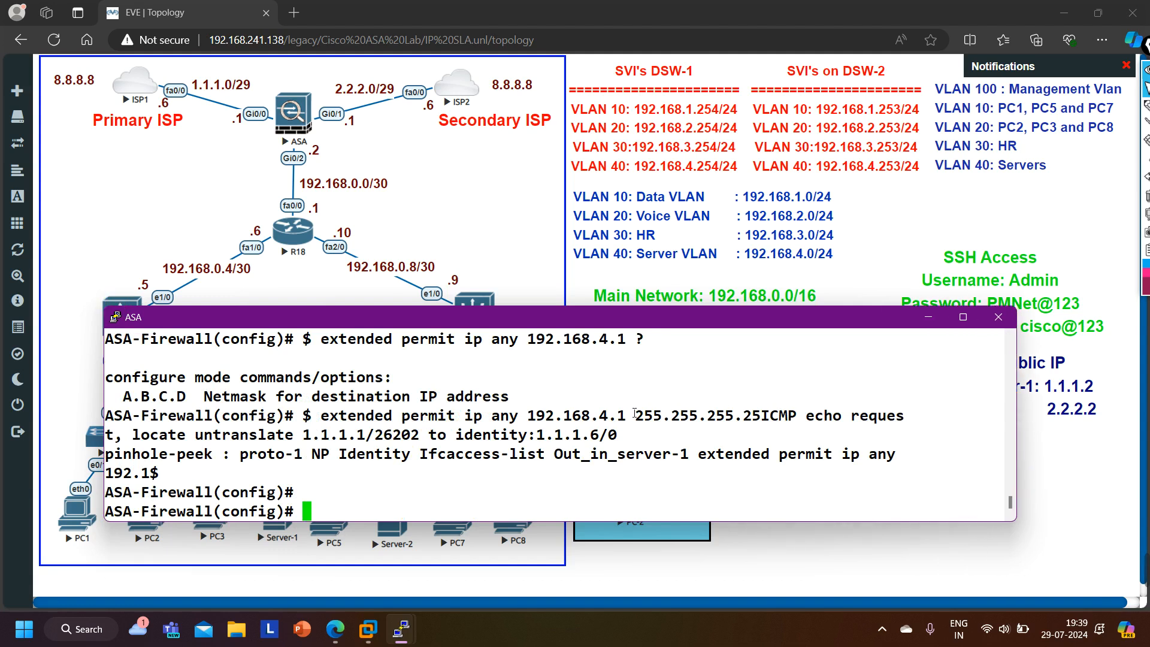
pyautogui.press('Up')
pyautogui.press('Return')
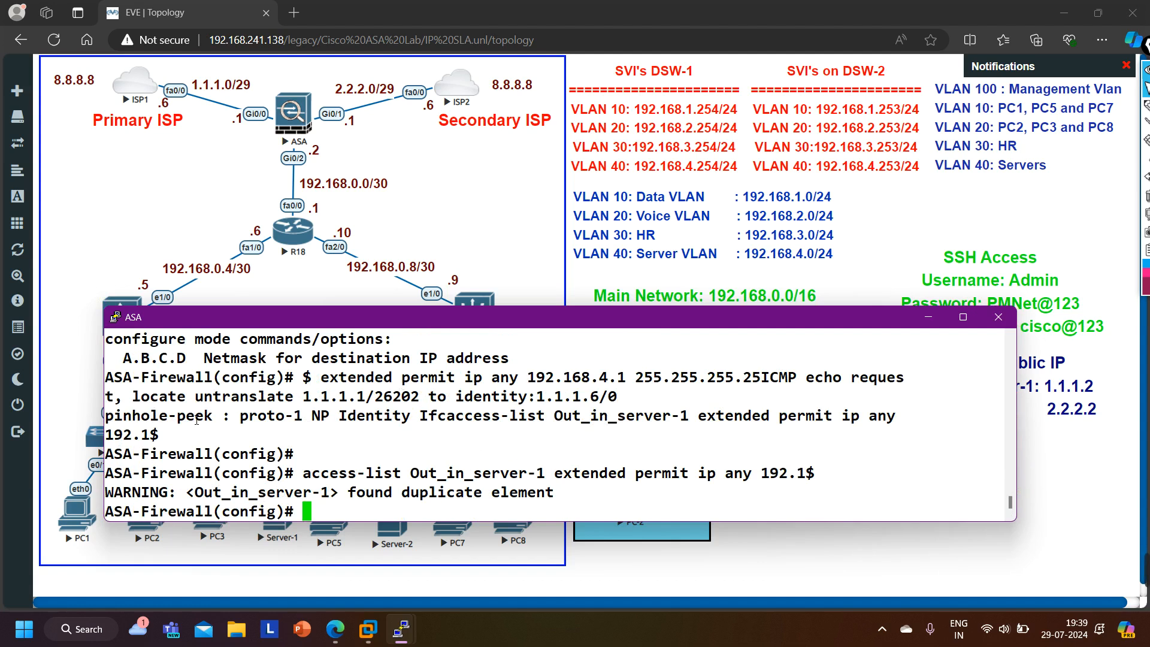
pyautogui.press('Return')
pyautogui.press('Return')
pyautogui.press('Return')
pyautogui.press('Return')
pyautogui.press('Return')
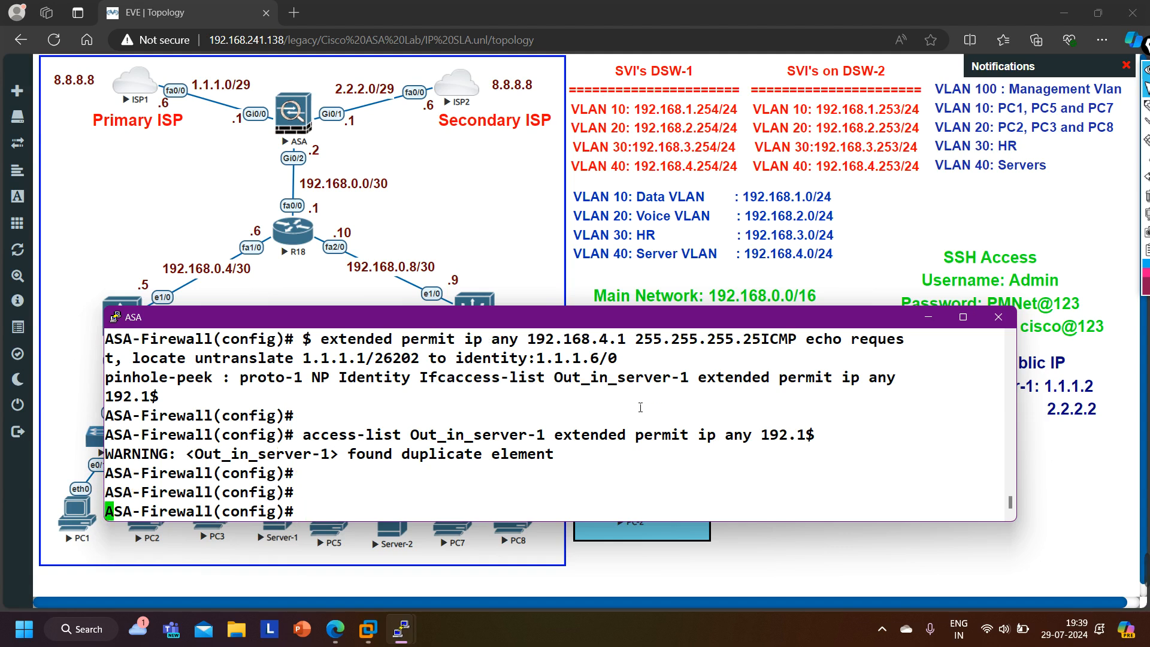
# - Display the ASA access lists and highlight the Out_in_server-1 entries
pyautogui.write('show acce')
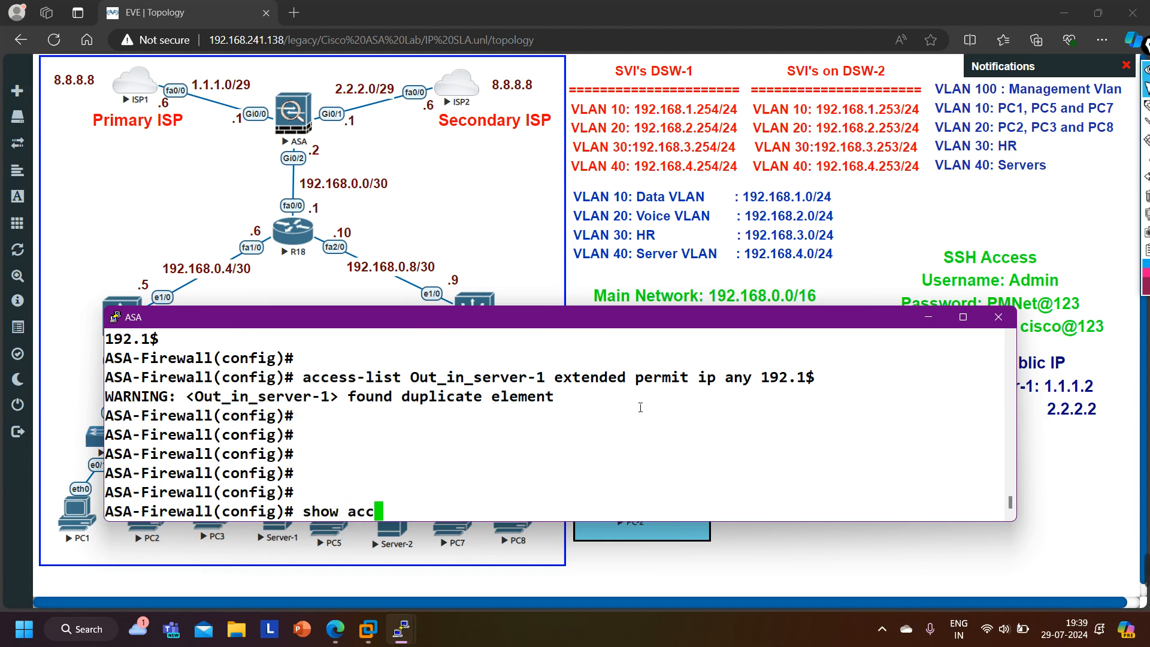
pyautogui.press('Tab')
pyautogui.press('Return')
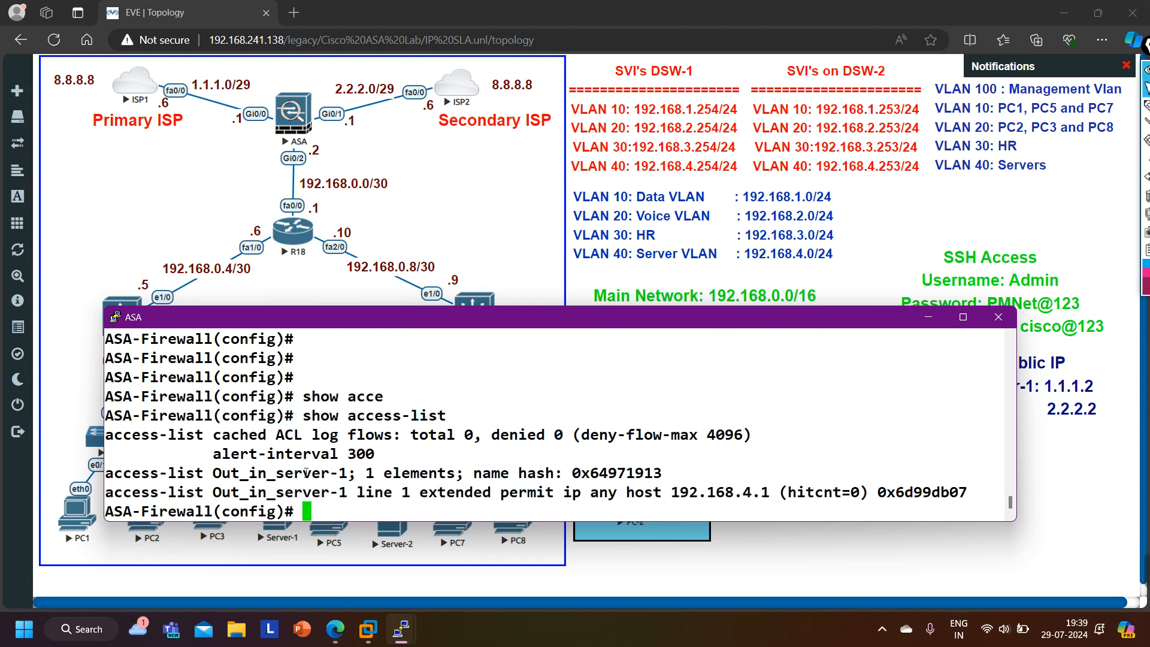
pyautogui.moveTo(132, 476); pyautogui.dragTo(345, 480)
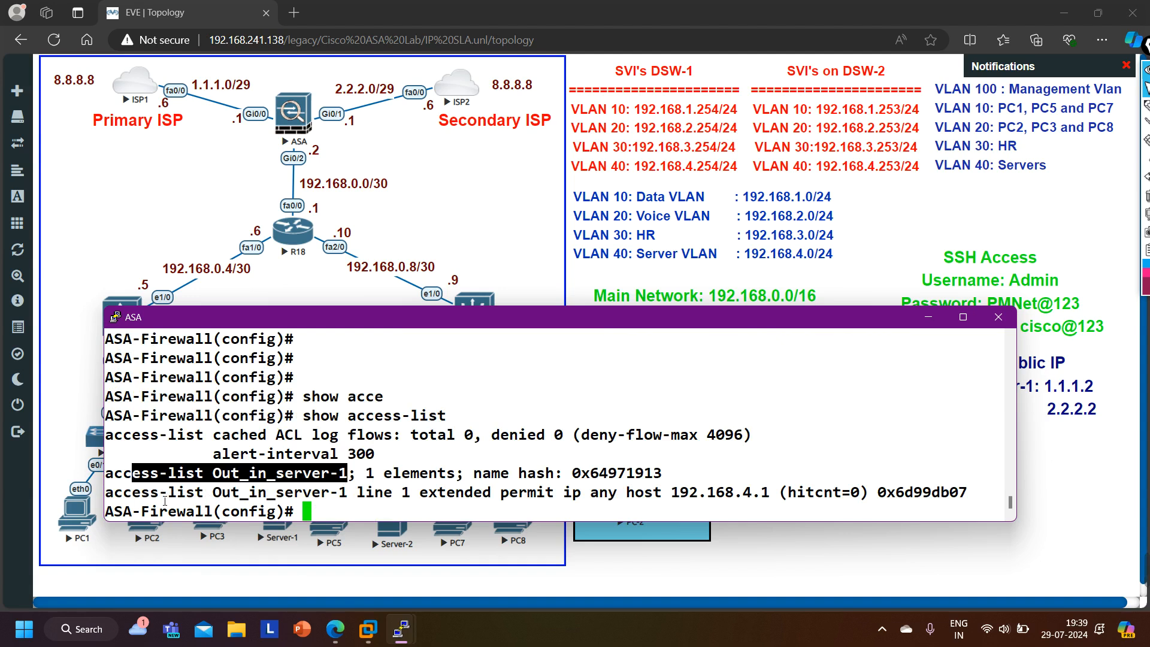
pyautogui.moveTo(164, 497); pyautogui.dragTo(395, 501)
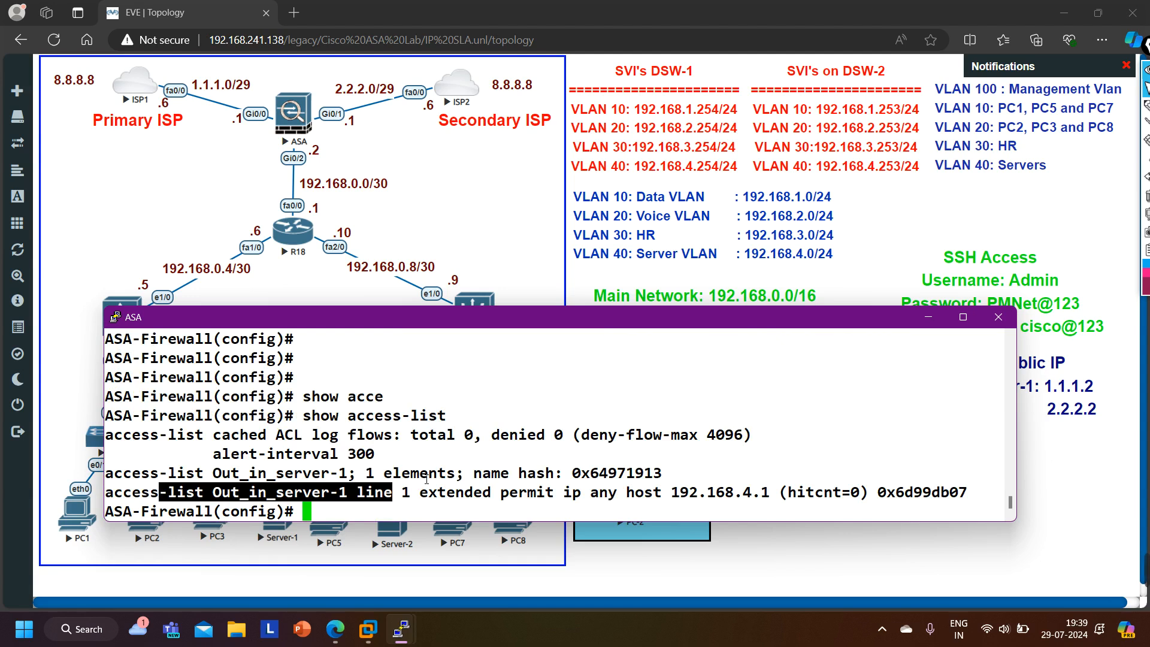
pyautogui.press('Return')
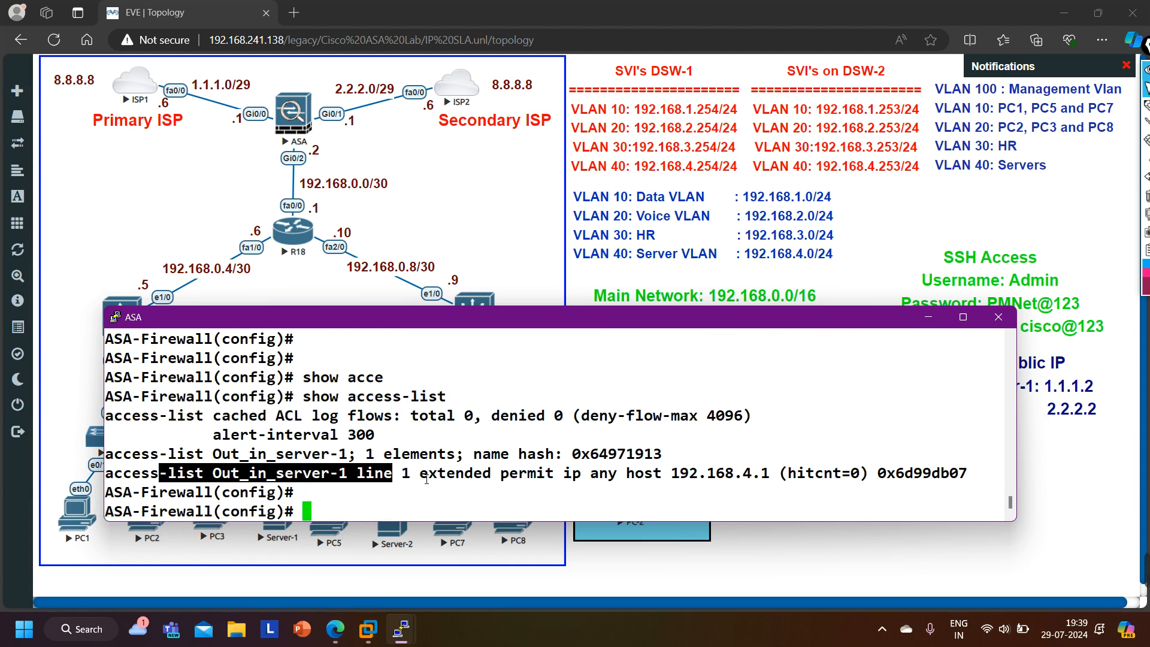
# - Apply access list Out_in_server-1 inbound on interface outside_isp1 with an access-group command
pyautogui.write('acc')
pyautogui.press('Tab')
pyautogui.write('g')
pyautogui.press('Tab')
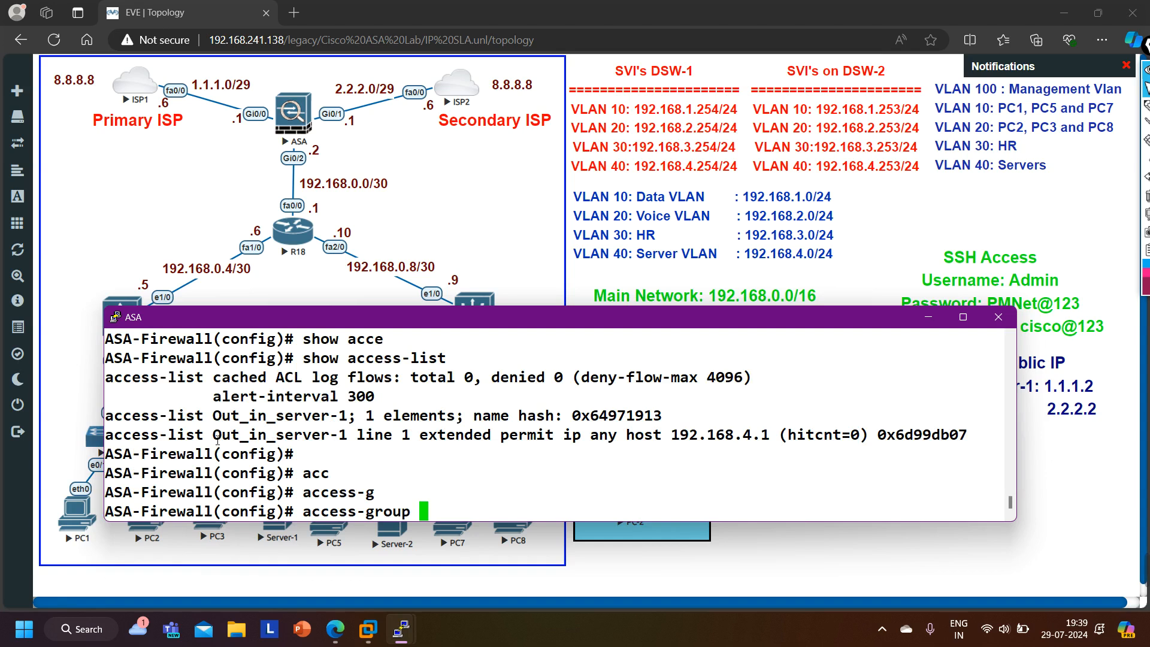
pyautogui.moveTo(217, 442); pyautogui.dragTo(349, 448)
pyautogui.rightClick(427, 493)
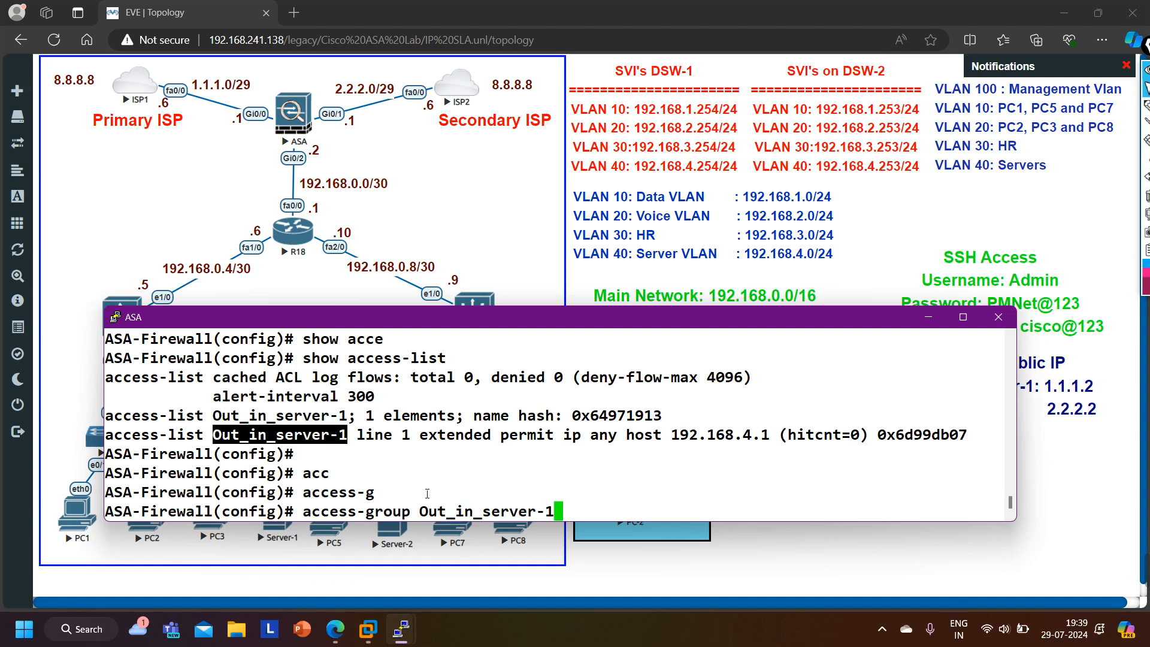
pyautogui.write('in')
pyautogui.press('Tab')
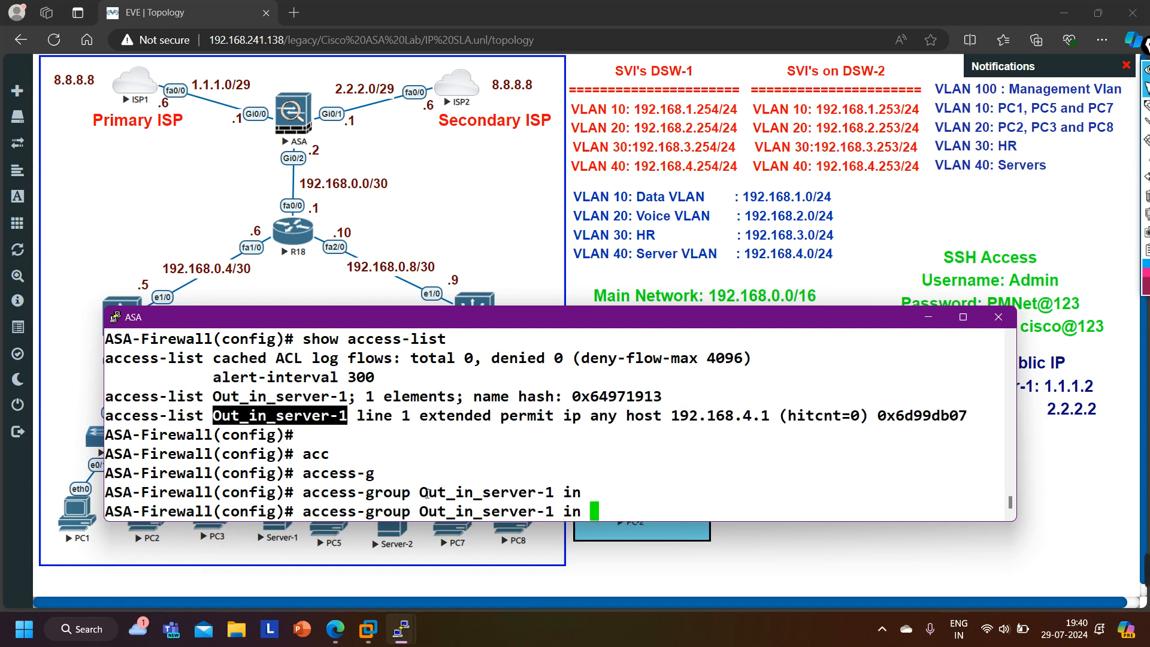
pyautogui.write('?')
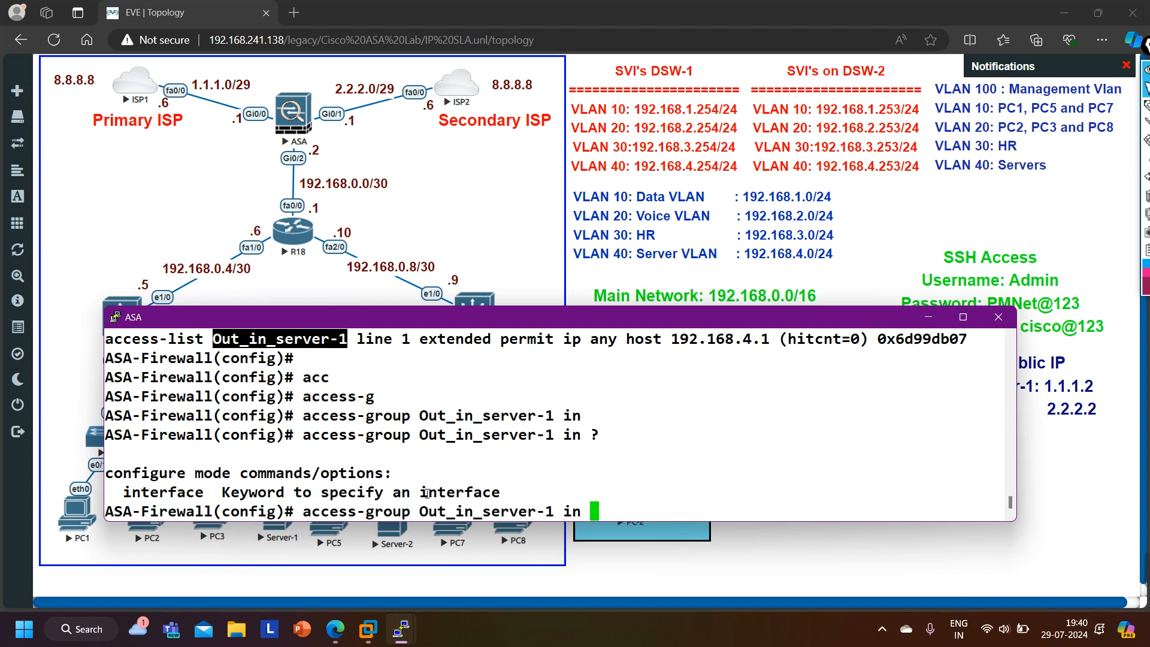
pyautogui.write('int')
pyautogui.press('Tab')
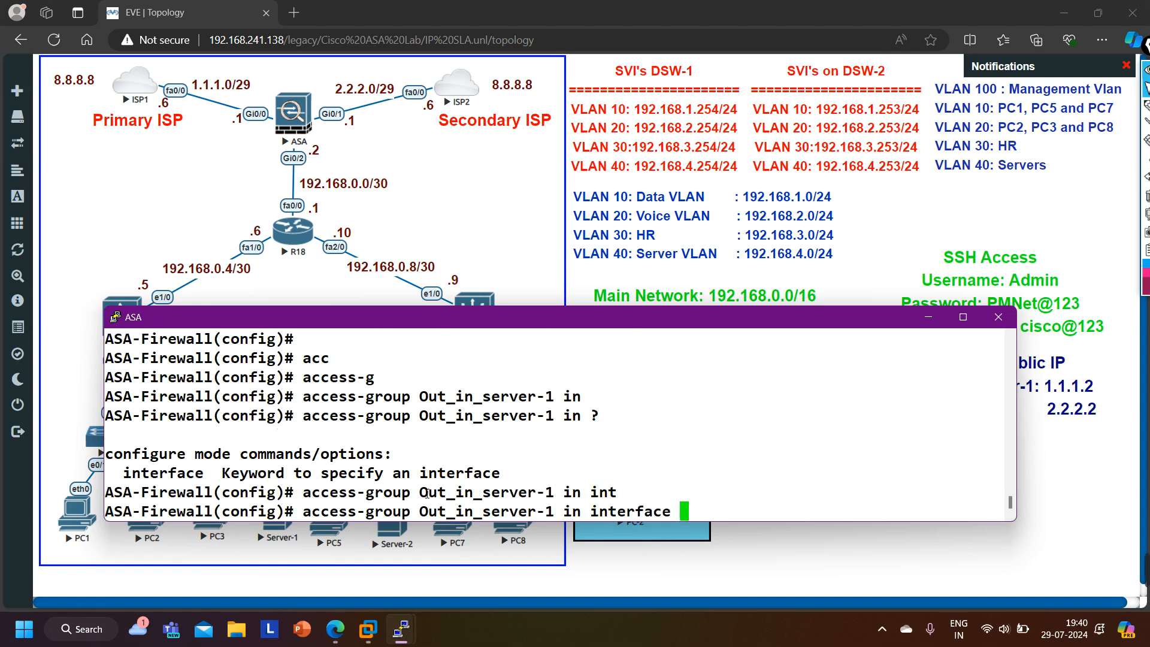
pyautogui.write('ou')
pyautogui.press('Tab')
pyautogui.write('1')
pyautogui.press('Return')
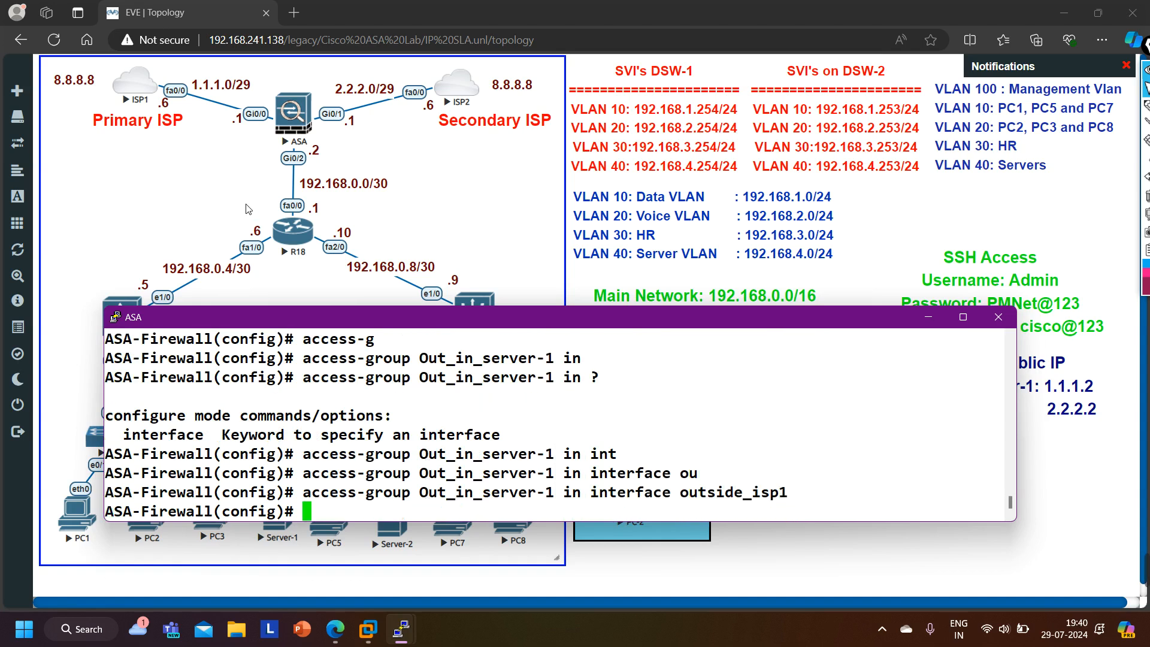
# - Switch from the ASA to the ISP1 console and ping 1.1.1.2 again
pyautogui.click(928, 317)
pyautogui.moveTo(400, 629)
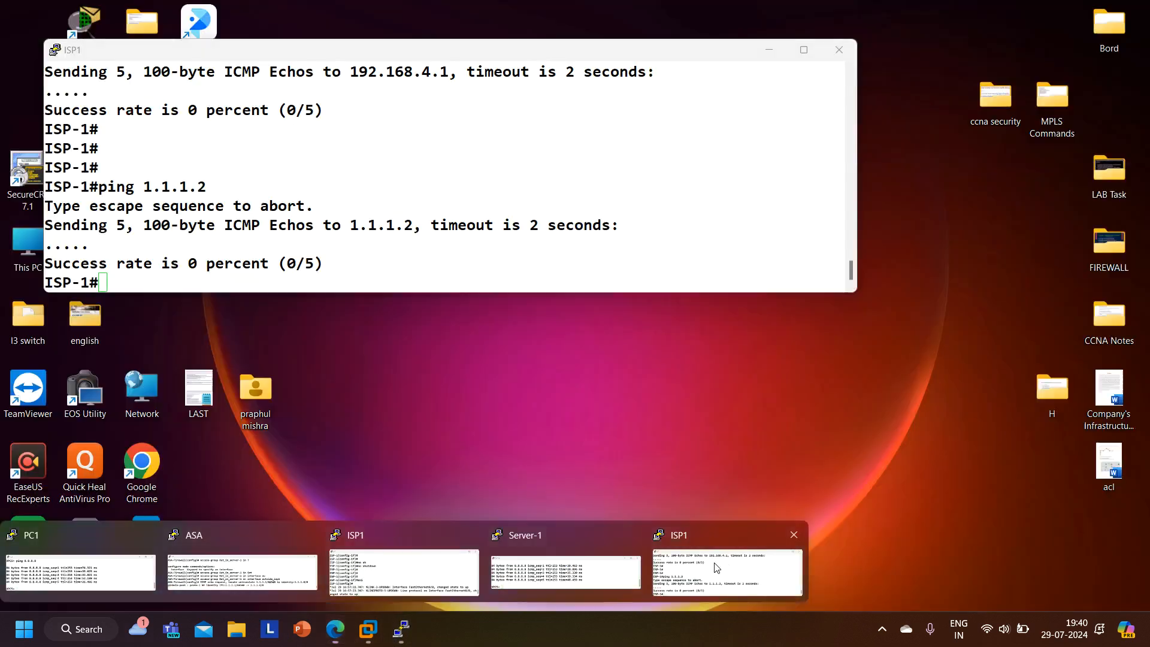
pyautogui.click(717, 567)
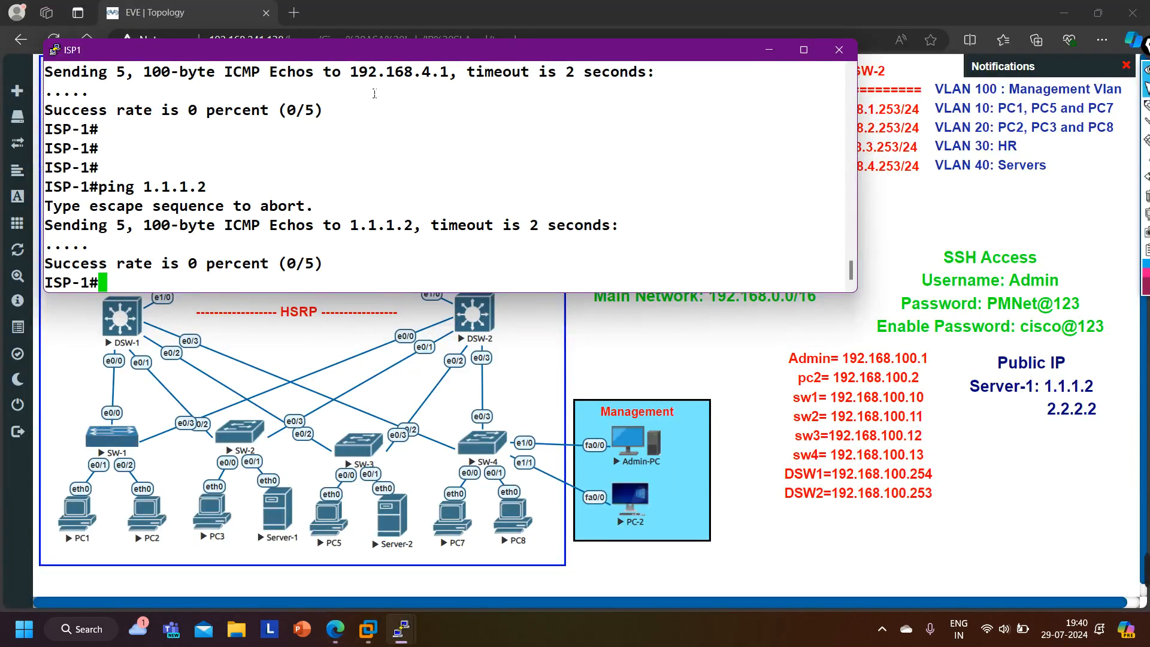
pyautogui.moveTo(381, 67); pyautogui.dragTo(45, 54)
pyautogui.moveTo(381, 49); pyautogui.dragTo(630, 271)
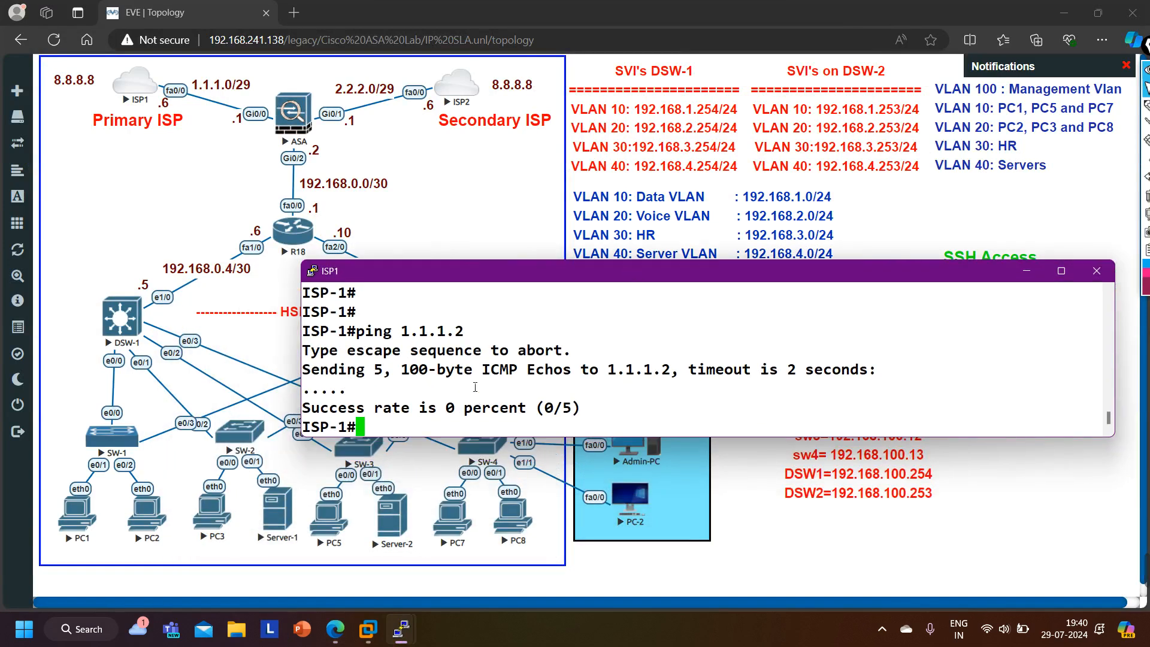
pyautogui.press('Up')
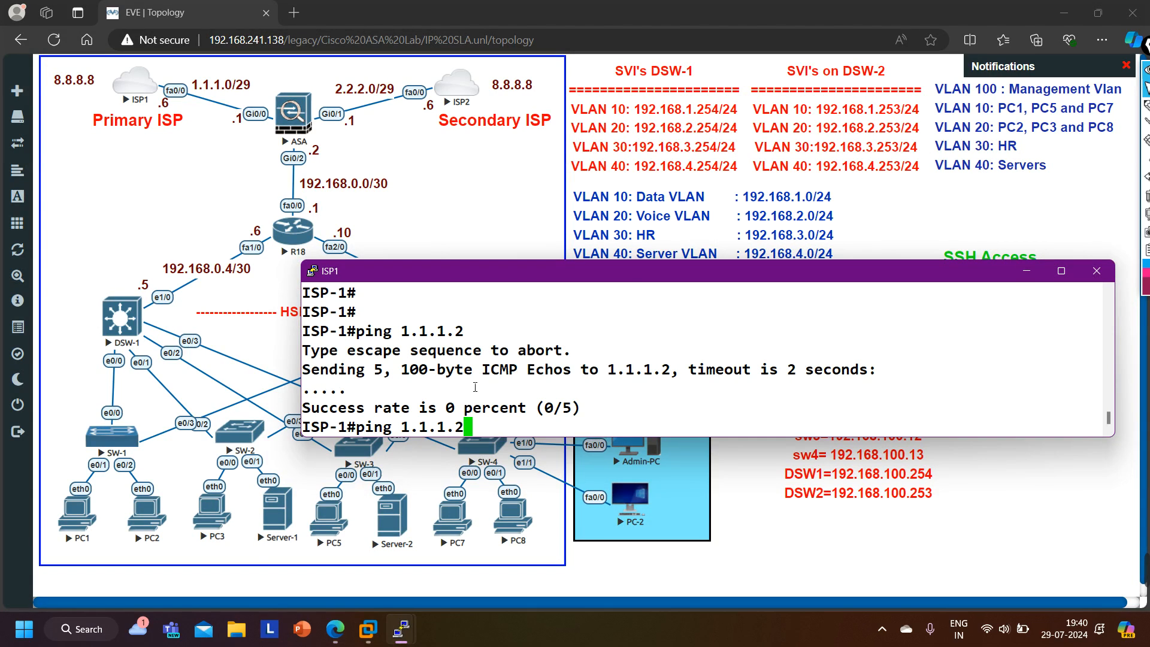
pyautogui.press('Return')
# - Repeat the ping to 1.1.1.2 from ISP1
pyautogui.press('Return')
pyautogui.press('Return')
pyautogui.press('Return')
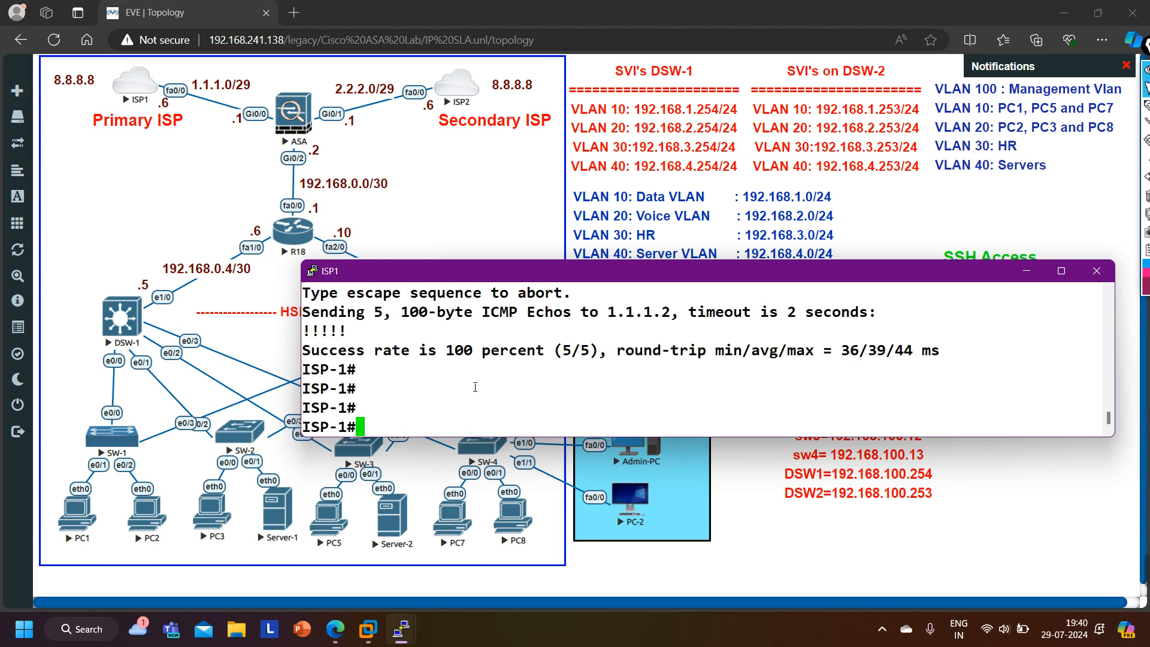
pyautogui.press('Up')
pyautogui.press('Return')
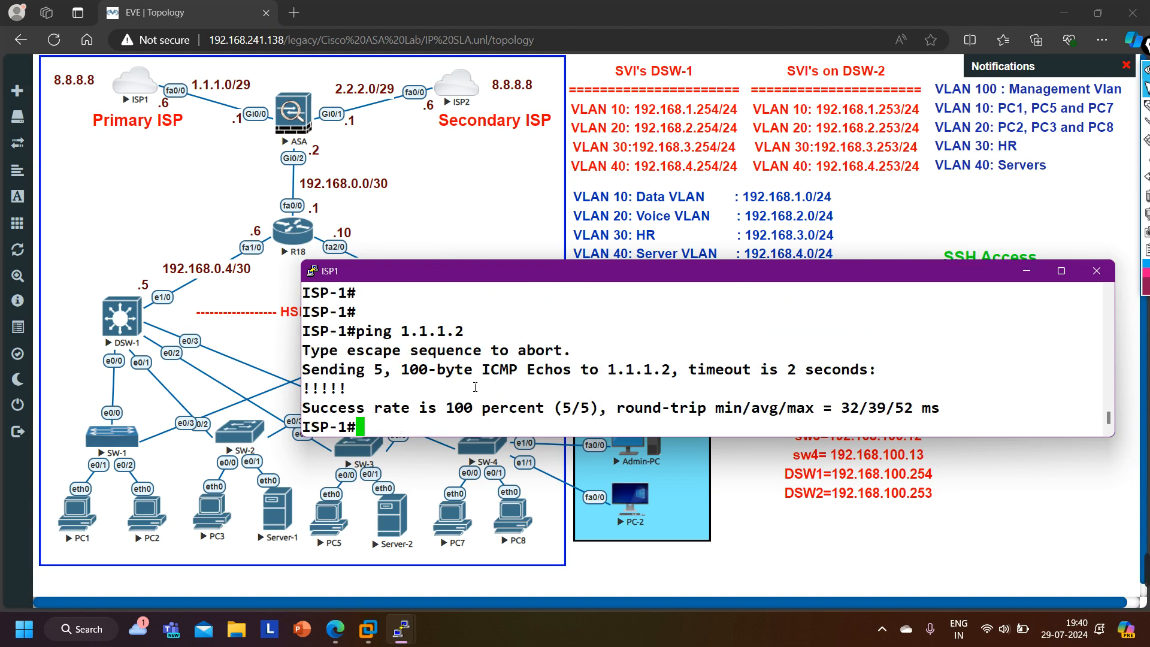
pyautogui.press('Return')
pyautogui.press('Return')
pyautogui.press('Return')
pyautogui.press('Return')
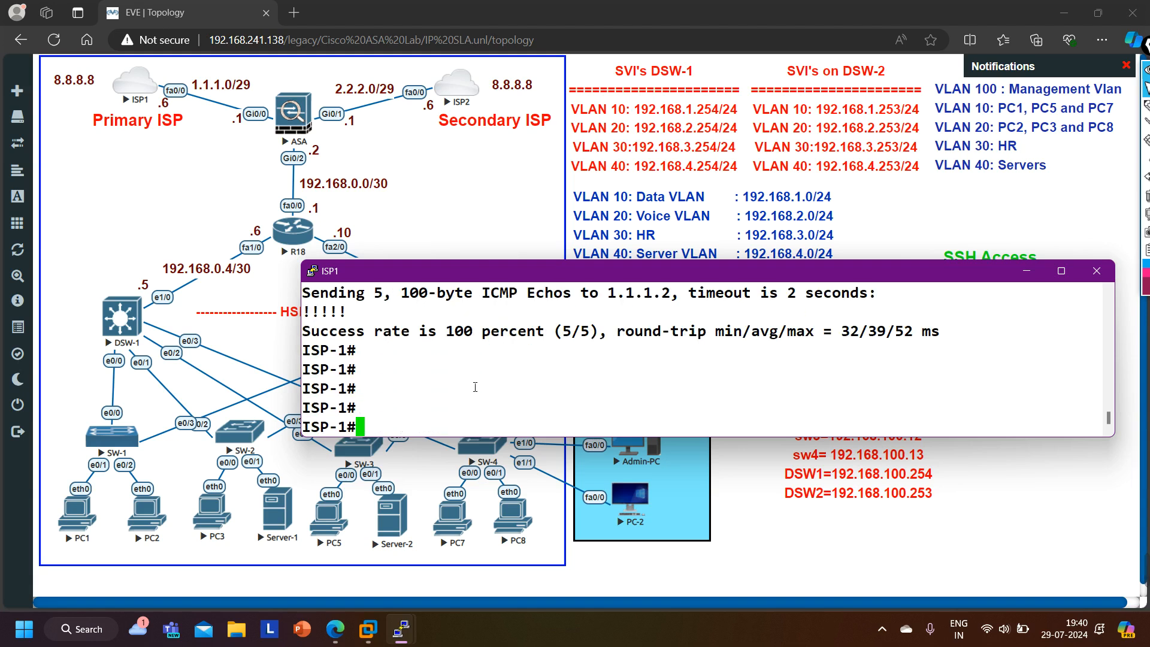
# - Ping 1.1.1.2 from ISP1 using loopback 1 as the source
pyautogui.press('Up')
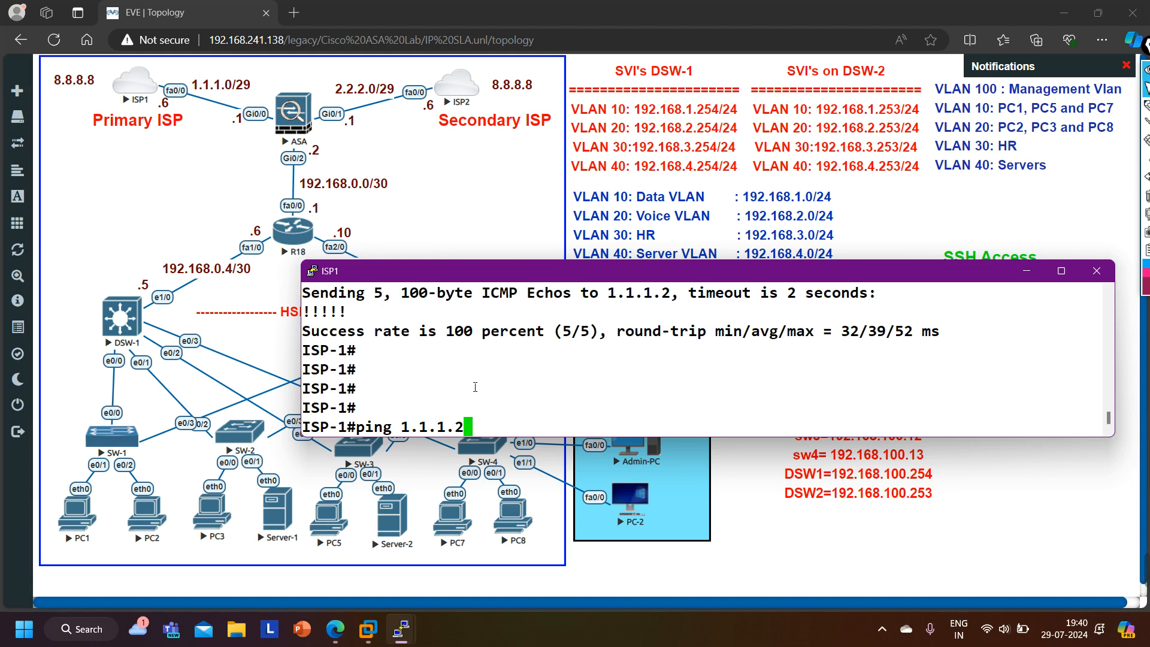
pyautogui.write('so')
pyautogui.press('Tab')
pyautogui.write('l1')
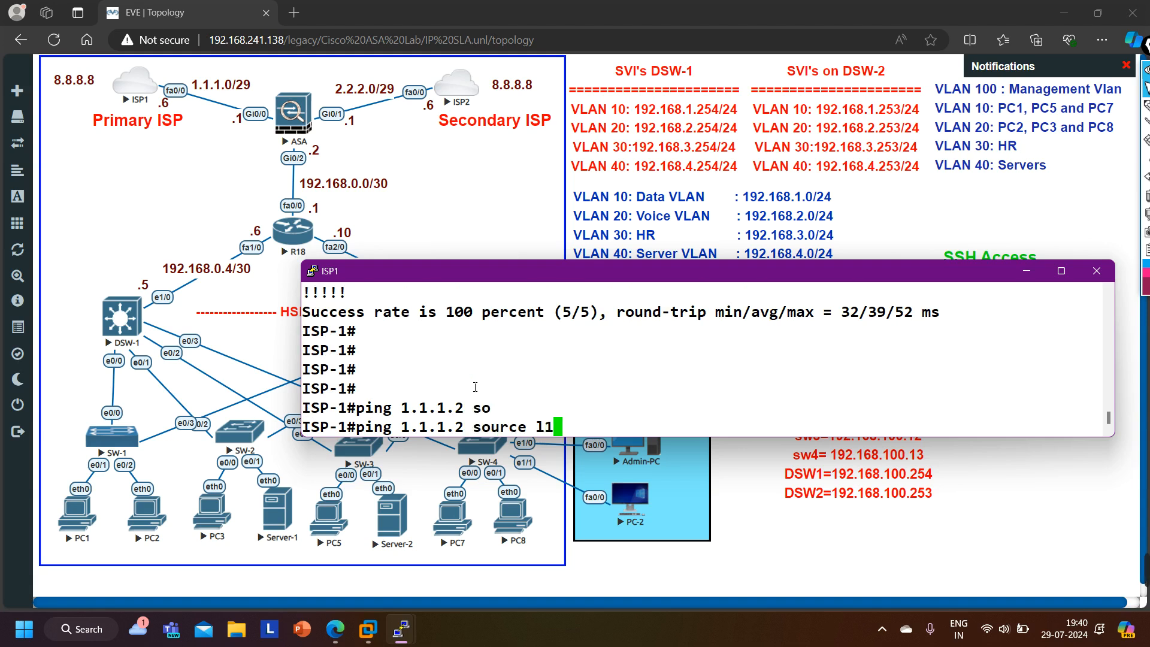
pyautogui.press('Return')
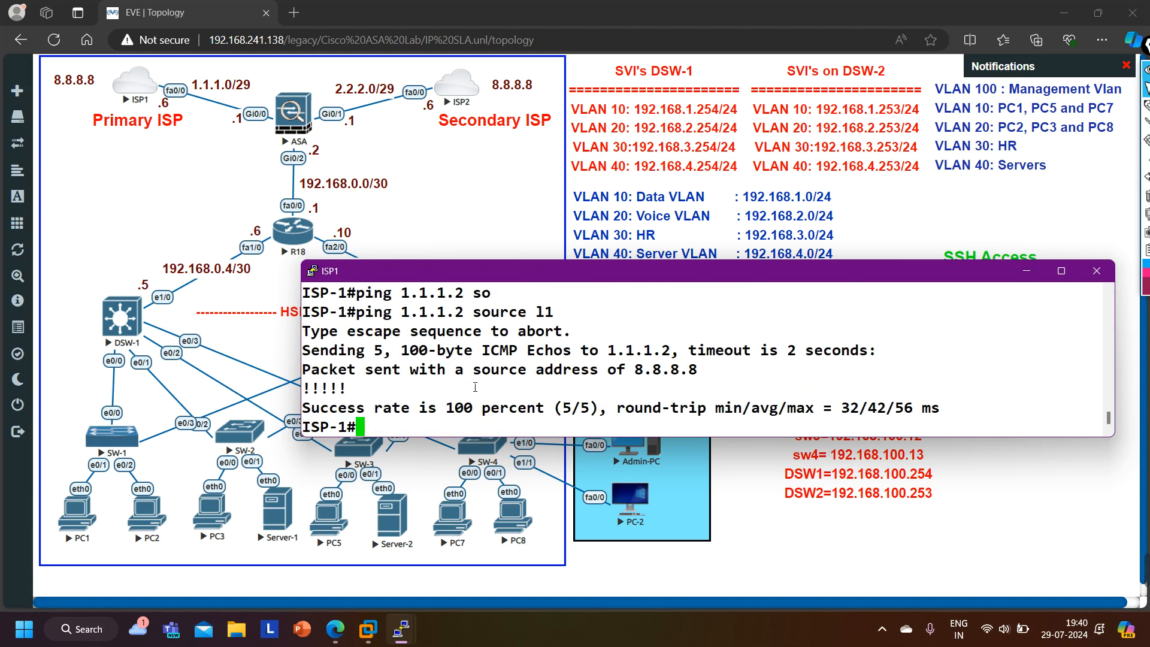
pyautogui.press('Return')
pyautogui.press('Return')
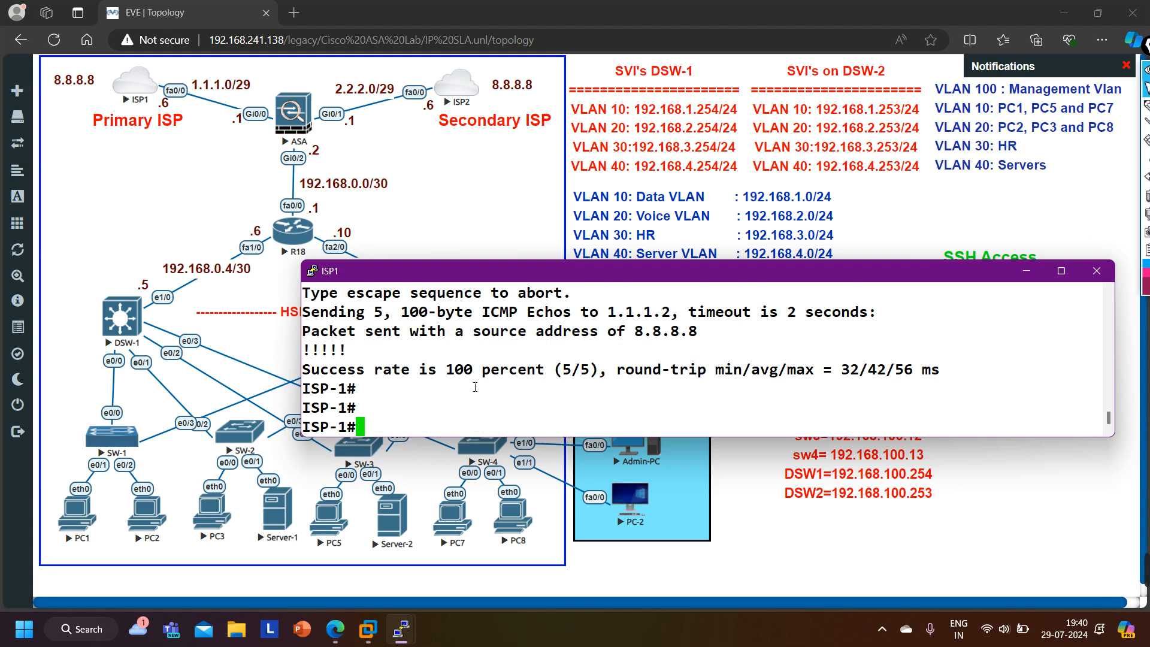
pyautogui.press('Return')
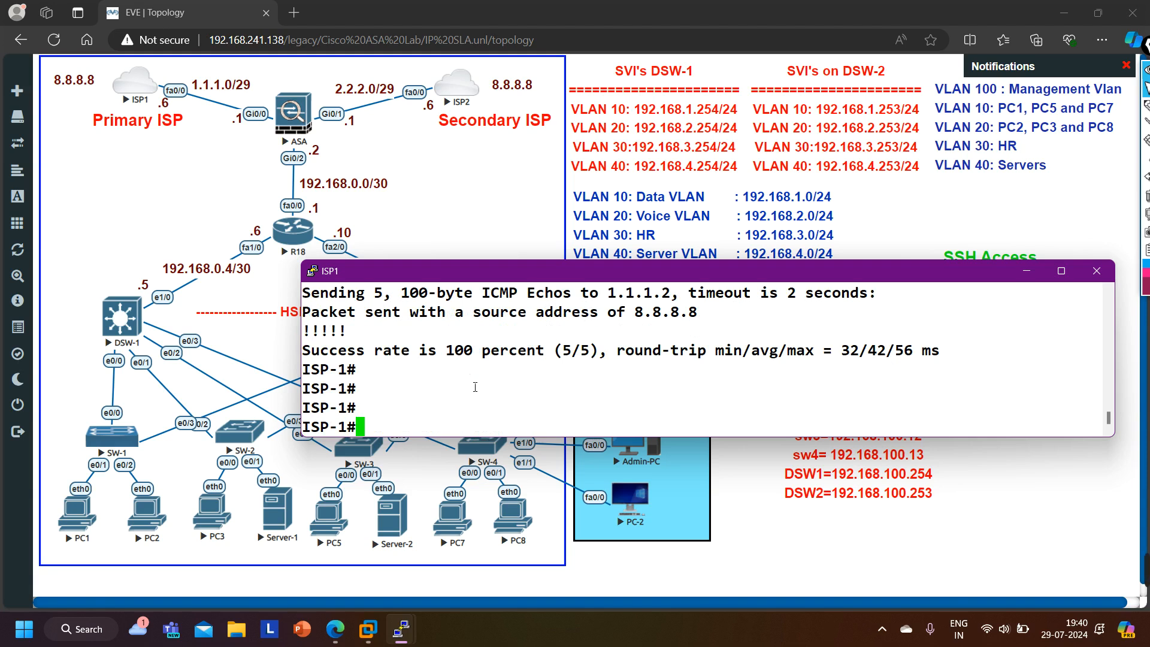
# - Rerun the loopback 1–sourced ping to 1.1.1.2 from ISP1
pyautogui.press('Up')
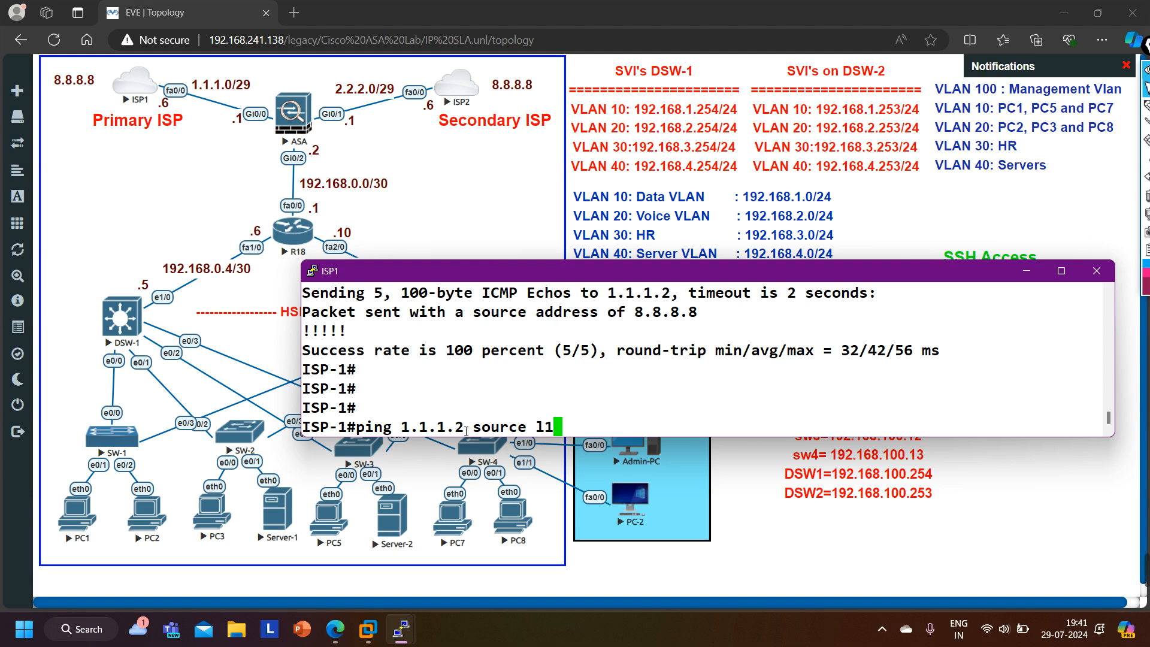
pyautogui.moveTo(464, 427); pyautogui.dragTo(405, 431)
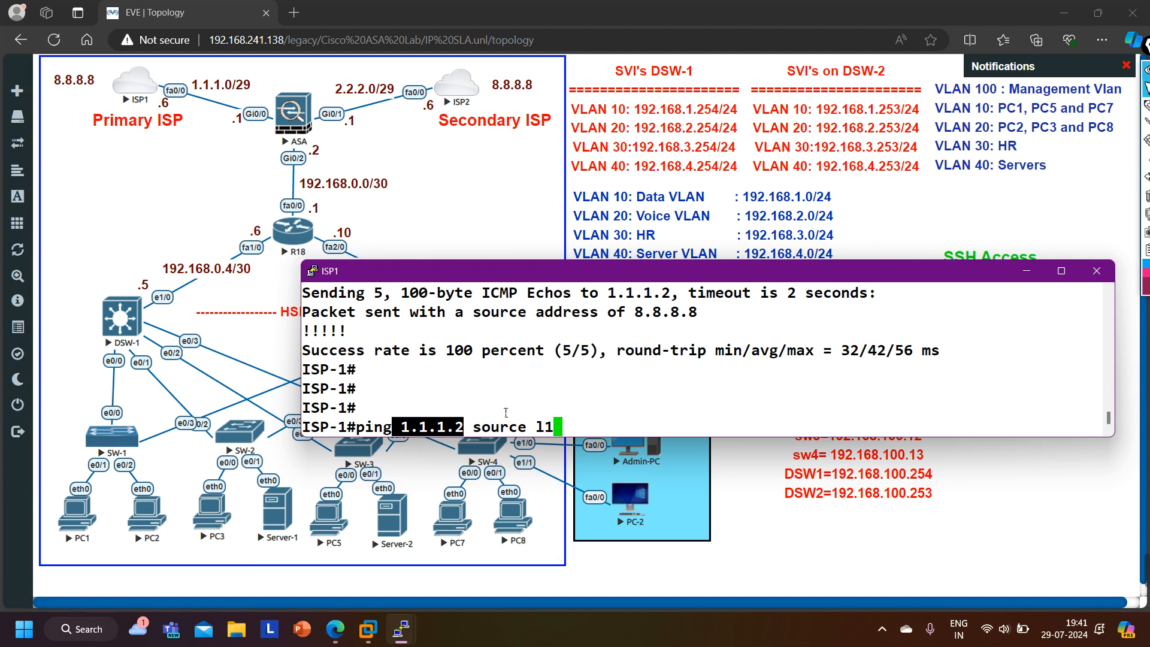
pyautogui.press('Return')
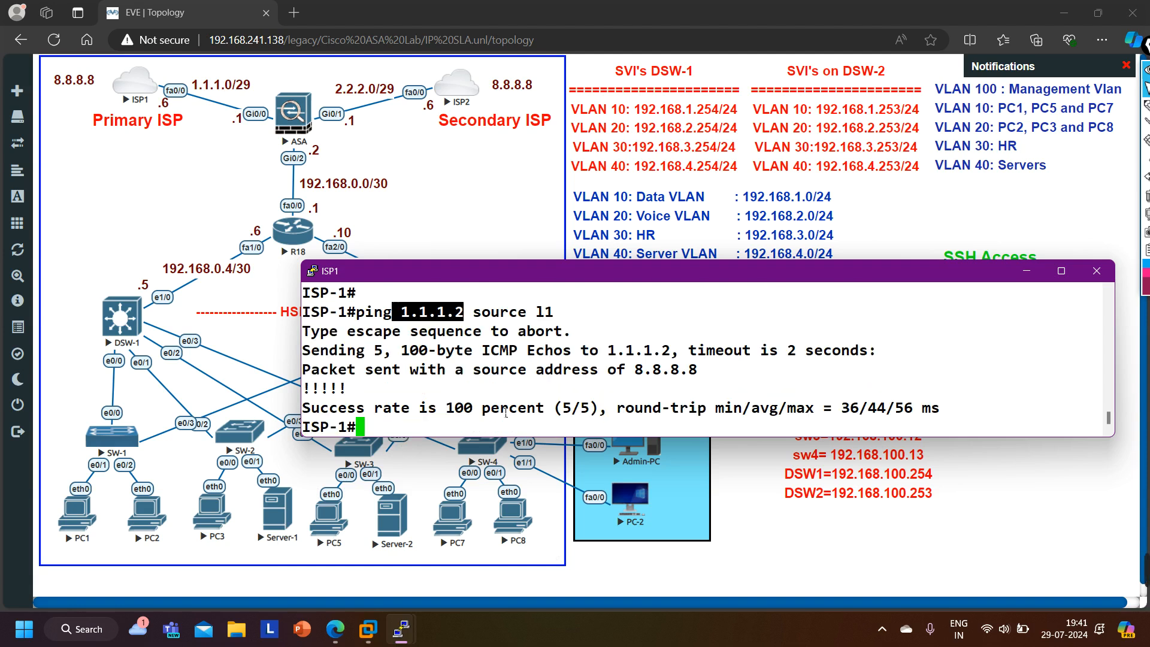
# - Shut down interface f0/0 on ISP1 from global configuration mode to simulate a primary ISP failure
pyautogui.press('Return')
pyautogui.press('Return')
pyautogui.press('Return')
pyautogui.write('conf')
pyautogui.press('Tab')
pyautogui.press('Return')
pyautogui.press('Return')
pyautogui.press('Return')
pyautogui.press('Return')
pyautogui.press('Return')
pyautogui.press('Return')
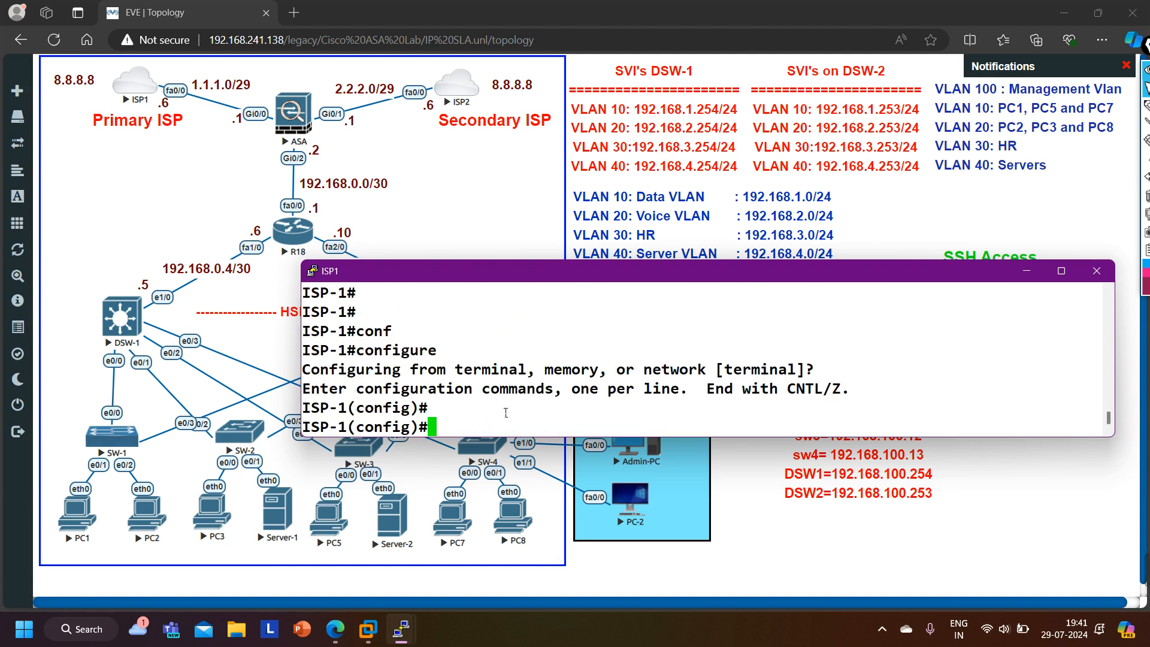
pyautogui.write('int f0/0')
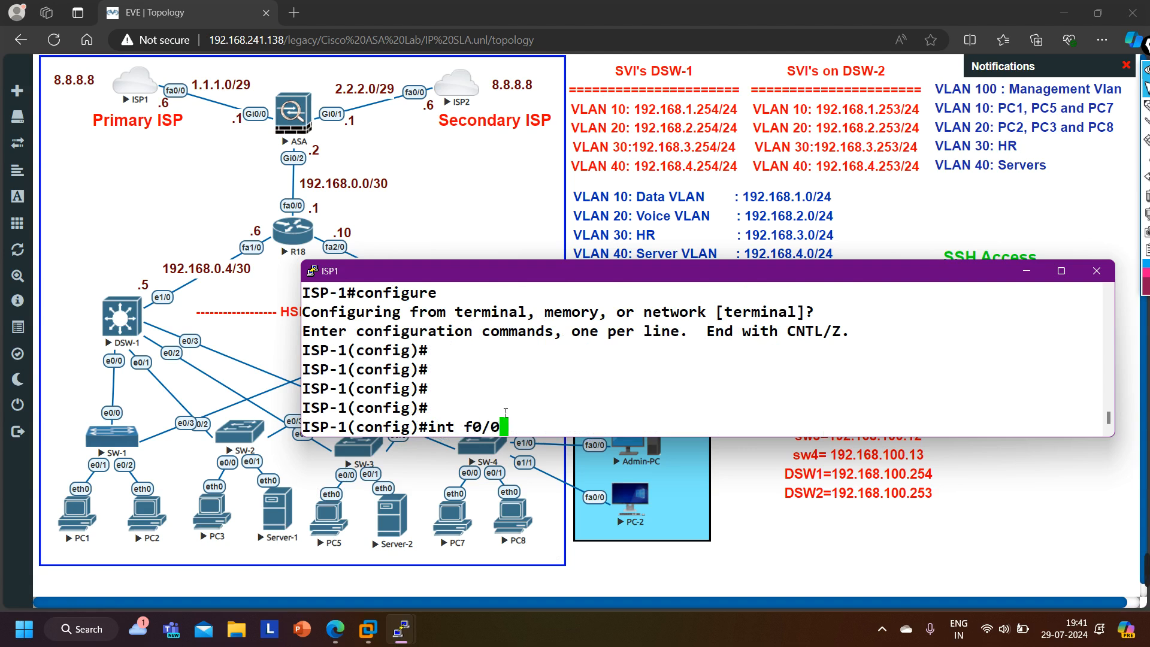
pyautogui.press('Return')
pyautogui.write('sh')
pyautogui.press('Tab')
pyautogui.press('Return')
pyautogui.hotkey('ctrl', 'z')
pyautogui.press('Return')
pyautogui.press('Return')
pyautogui.press('Return')
pyautogui.press('Return')
pyautogui.press('Return')
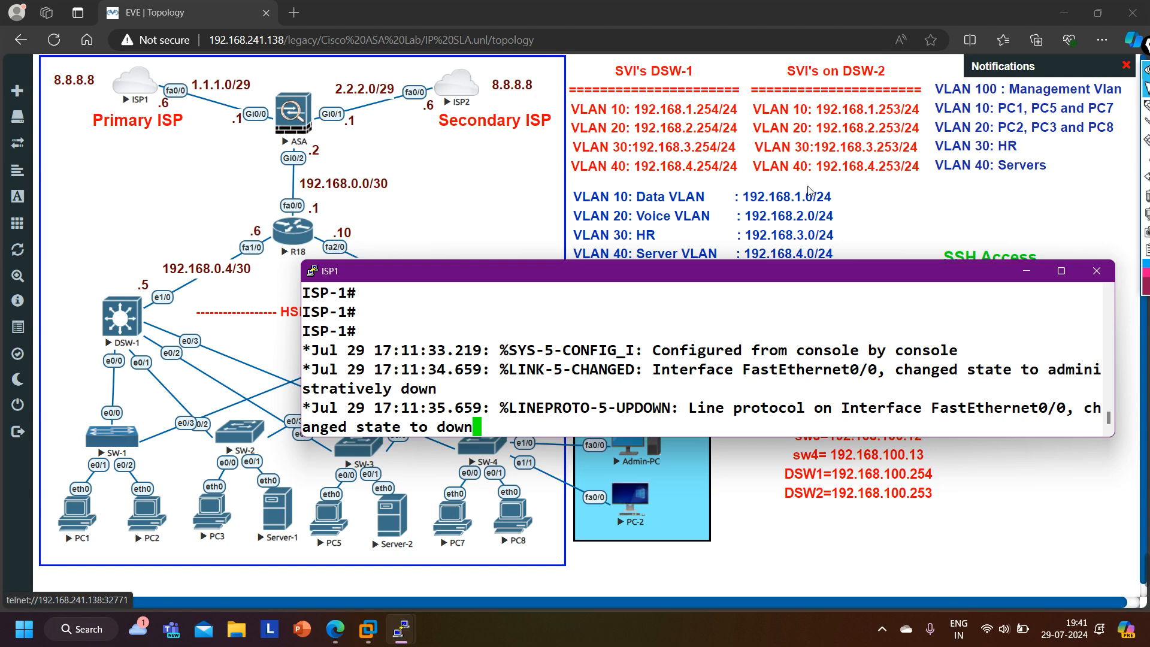
# - Open the ISP2 console, enter privileged mode and ping 1.1.1.2
pyautogui.click(1027, 271)
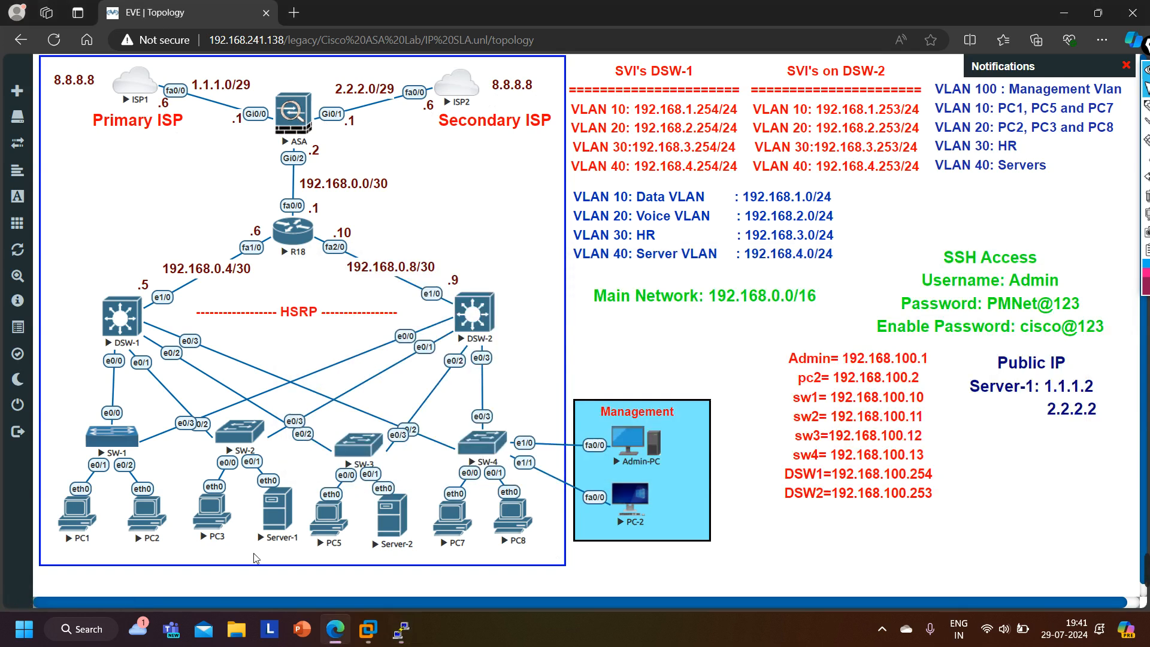
pyautogui.click(450, 90)
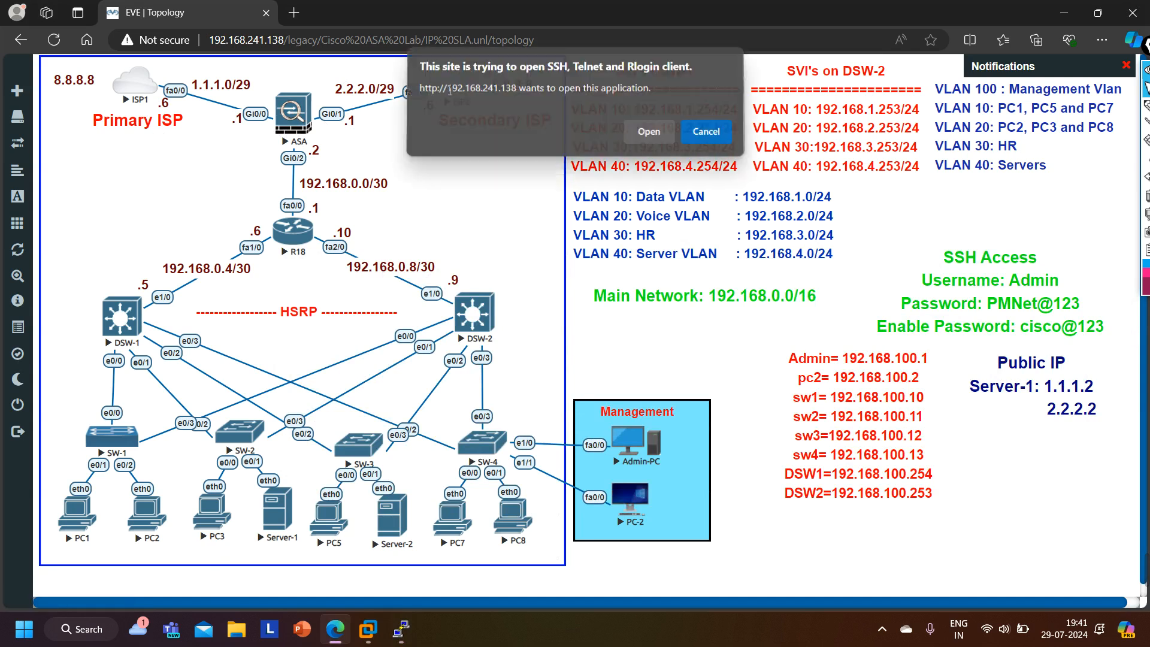
pyautogui.click(649, 132)
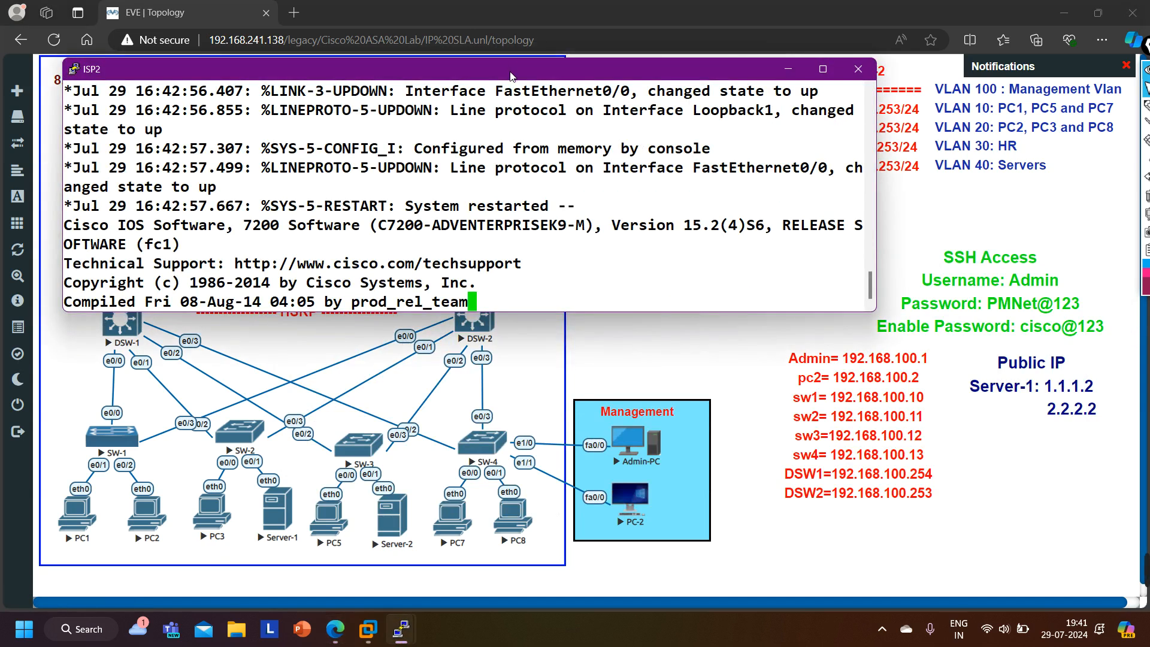
pyautogui.moveTo(511, 76); pyautogui.dragTo(655, 127)
pyautogui.press('Return')
pyautogui.press('Return')
pyautogui.press('Return')
pyautogui.press('Return')
pyautogui.press('Return')
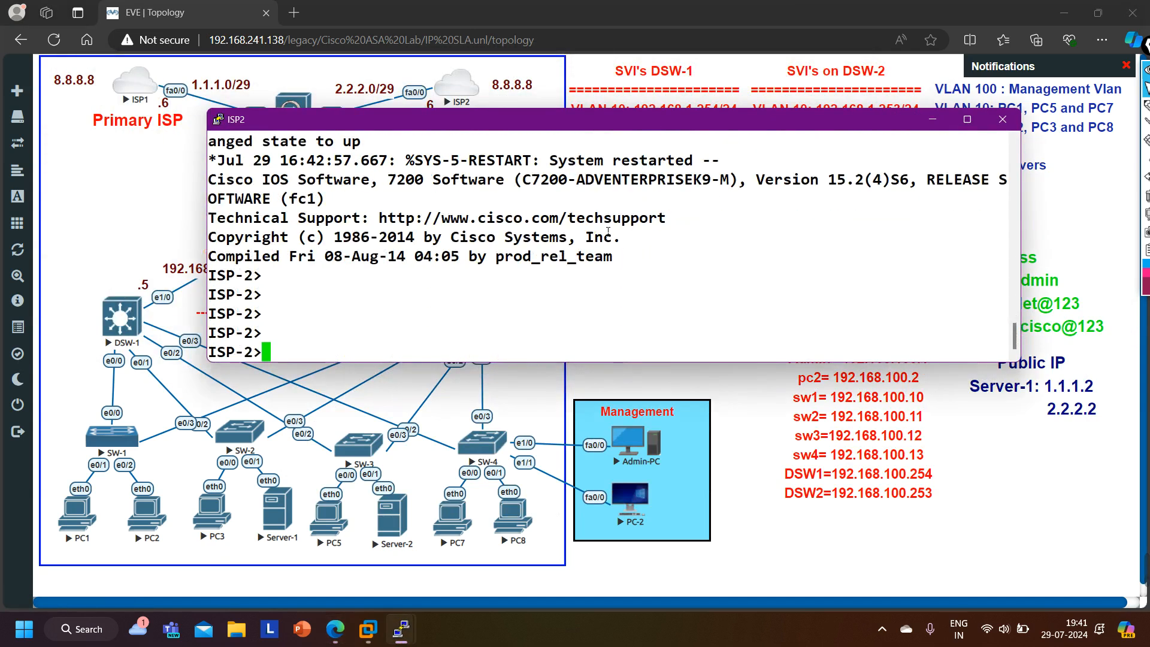
pyautogui.write('en')
pyautogui.press('Return')
pyautogui.write('ping ')
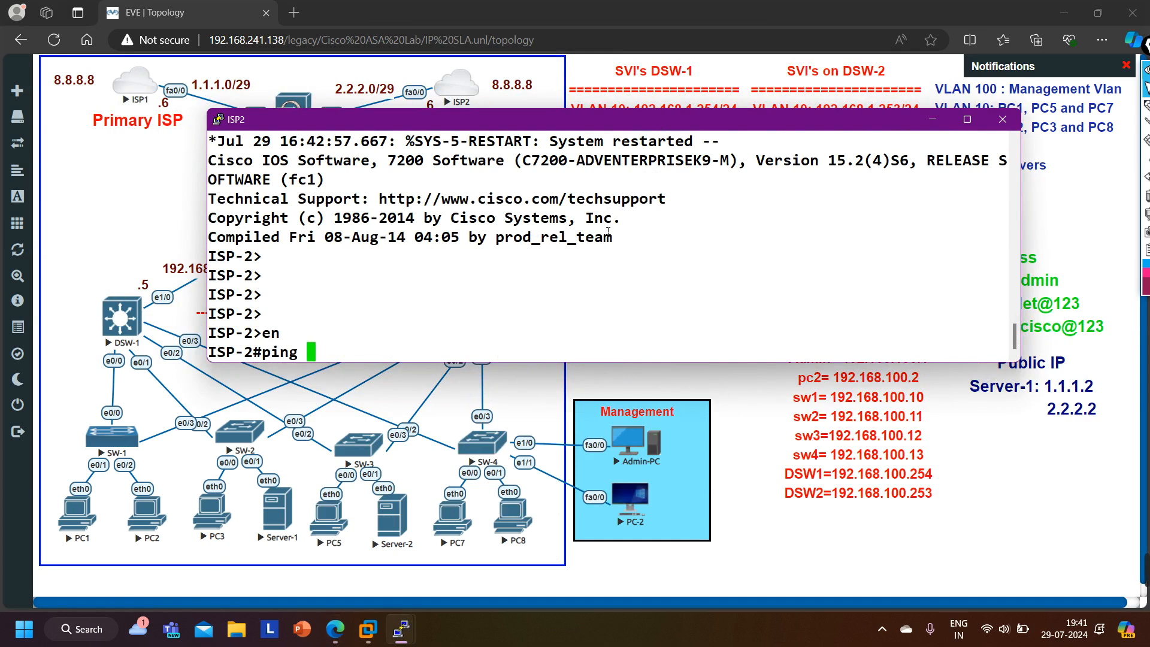
pyautogui.write('1.1.1.2')
pyautogui.press('Return')
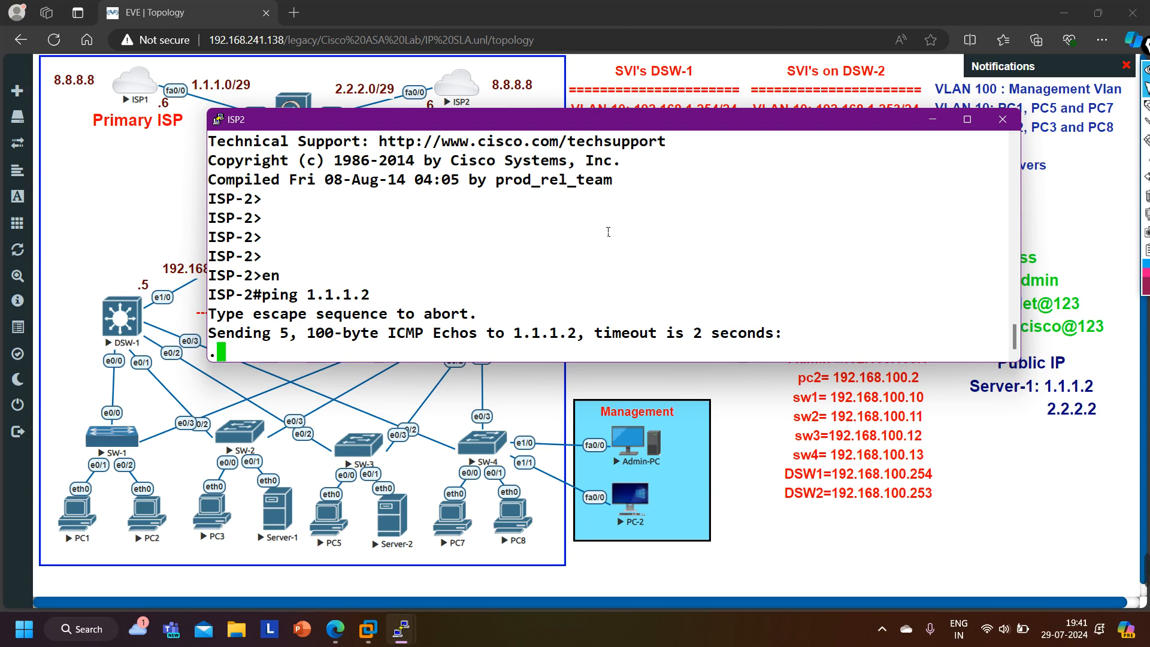
# - Switch to the Server-1 console and ping 8.8.8.8 twice
pyautogui.click(401, 629)
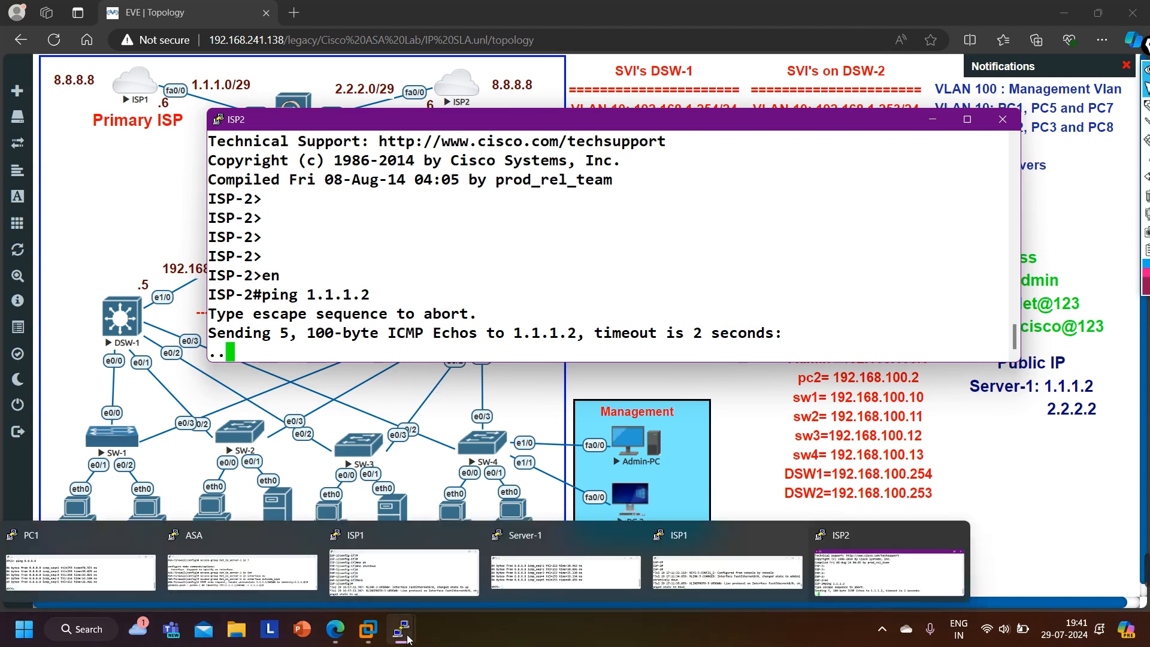
pyautogui.click(553, 579)
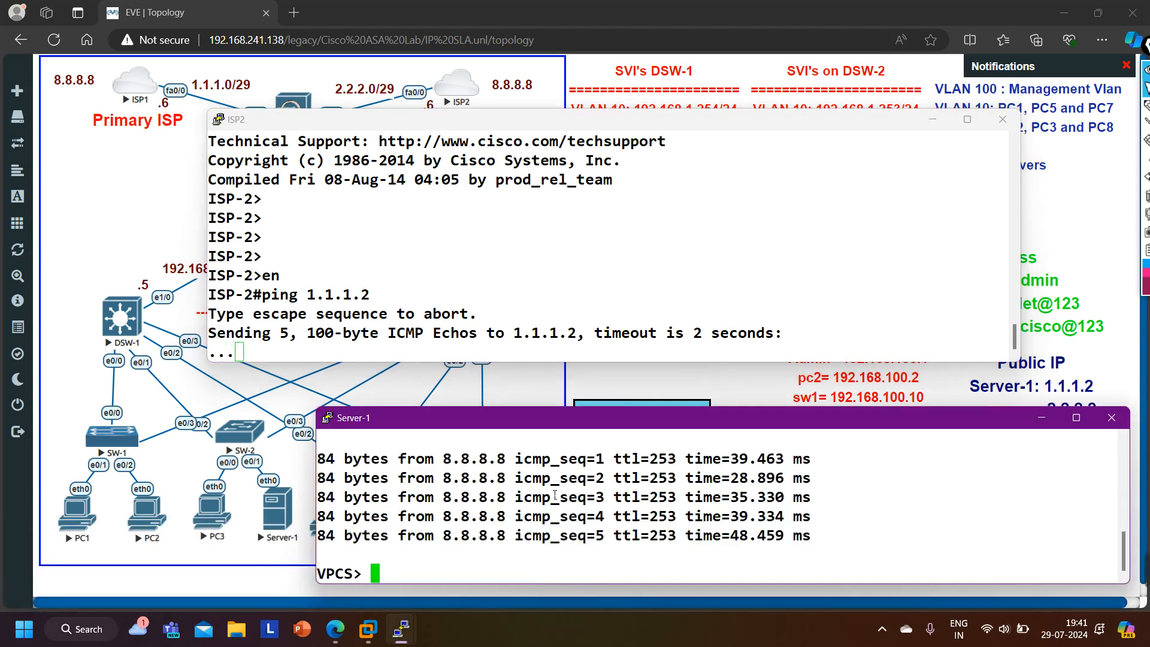
pyautogui.write('ping 8.8.8.8')
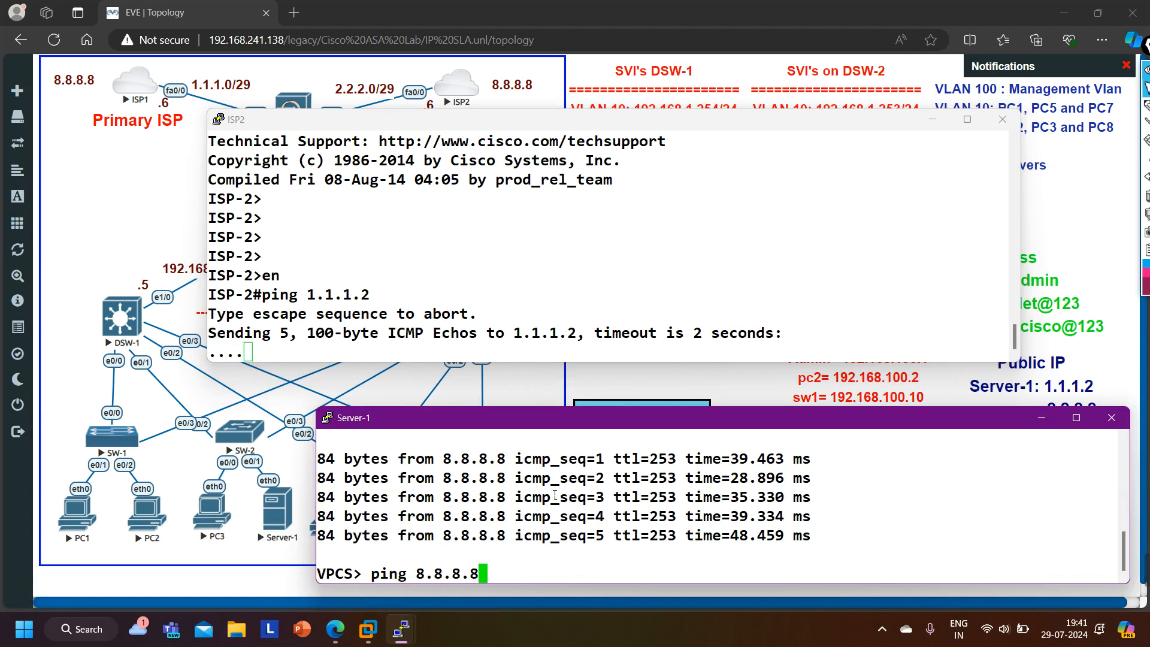
pyautogui.press('Return')
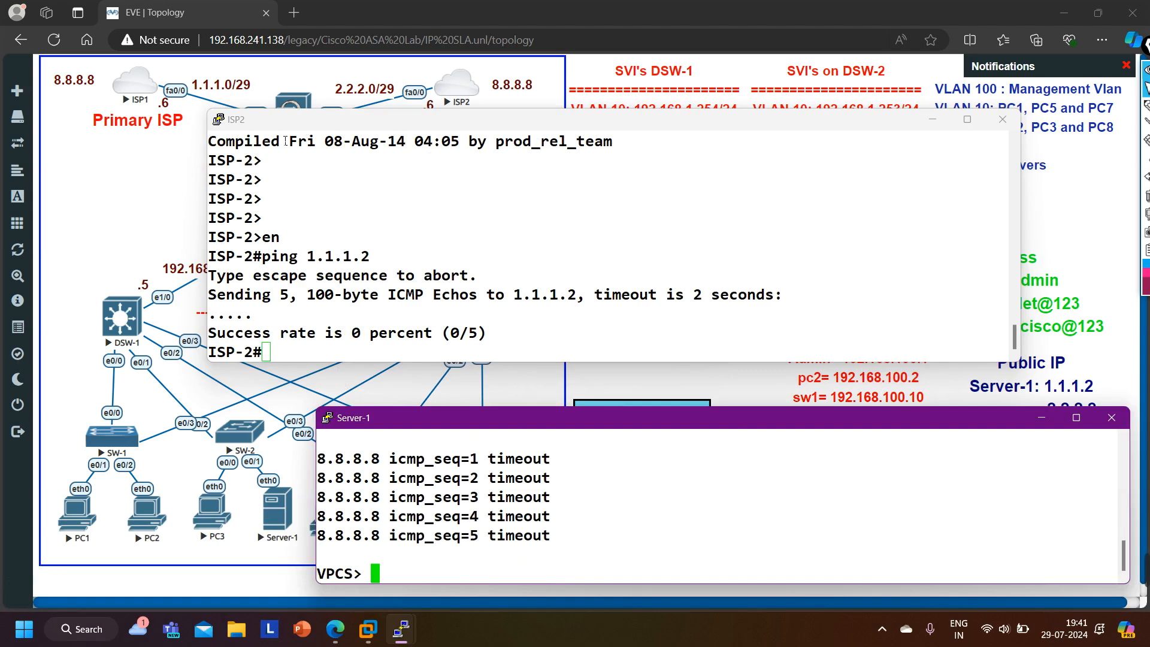
pyautogui.write('ping 8.8.8.8')
pyautogui.press('Return')
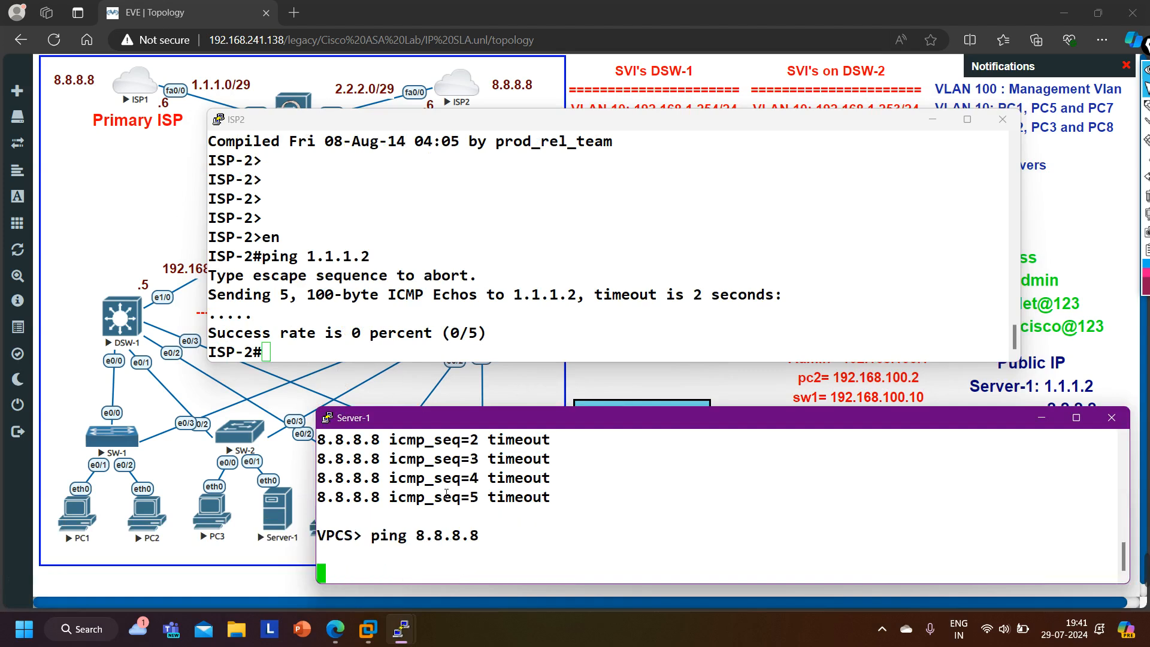
# - Switch to the ASA and display the default route with show route | in 0.0.0.0, running it twice
pyautogui.moveTo(404, 638)
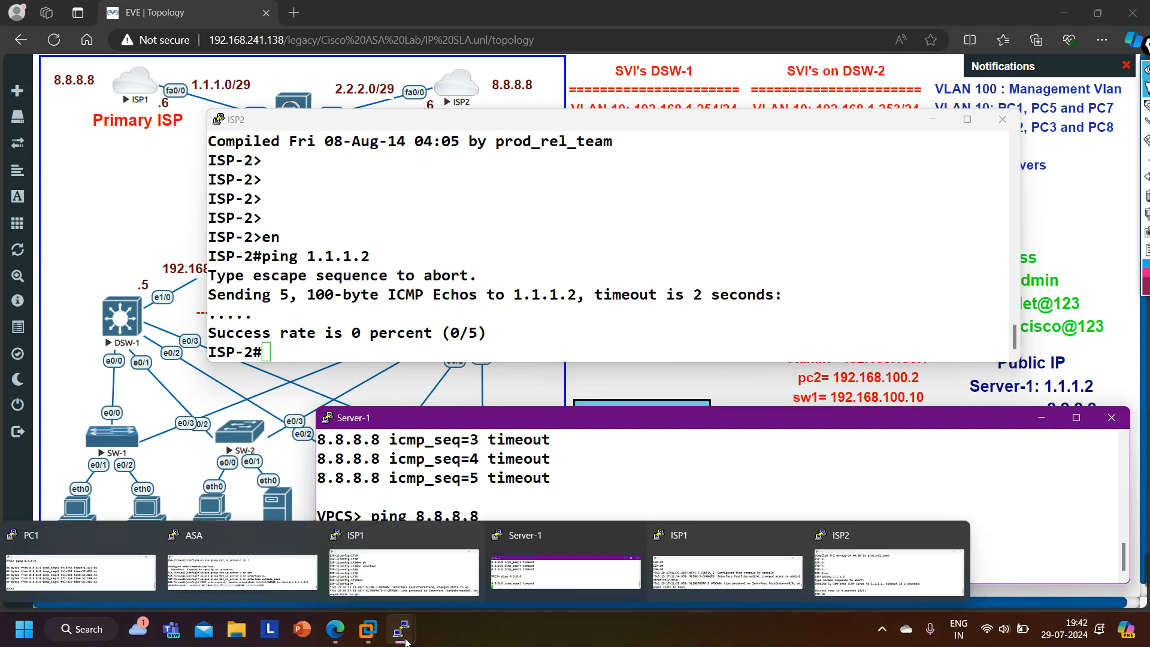
pyautogui.click(242, 570)
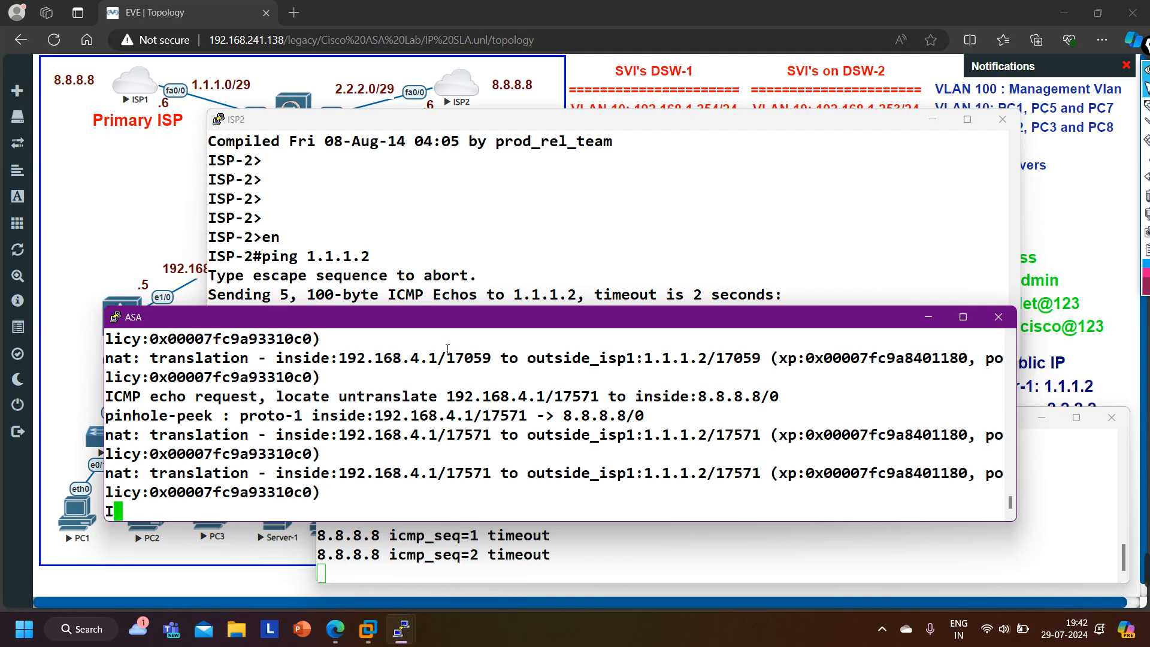
pyautogui.hotkey('ctrl', 'z')
pyautogui.press('Return')
pyautogui.press('Return')
pyautogui.press('Return')
pyautogui.write('show ro')
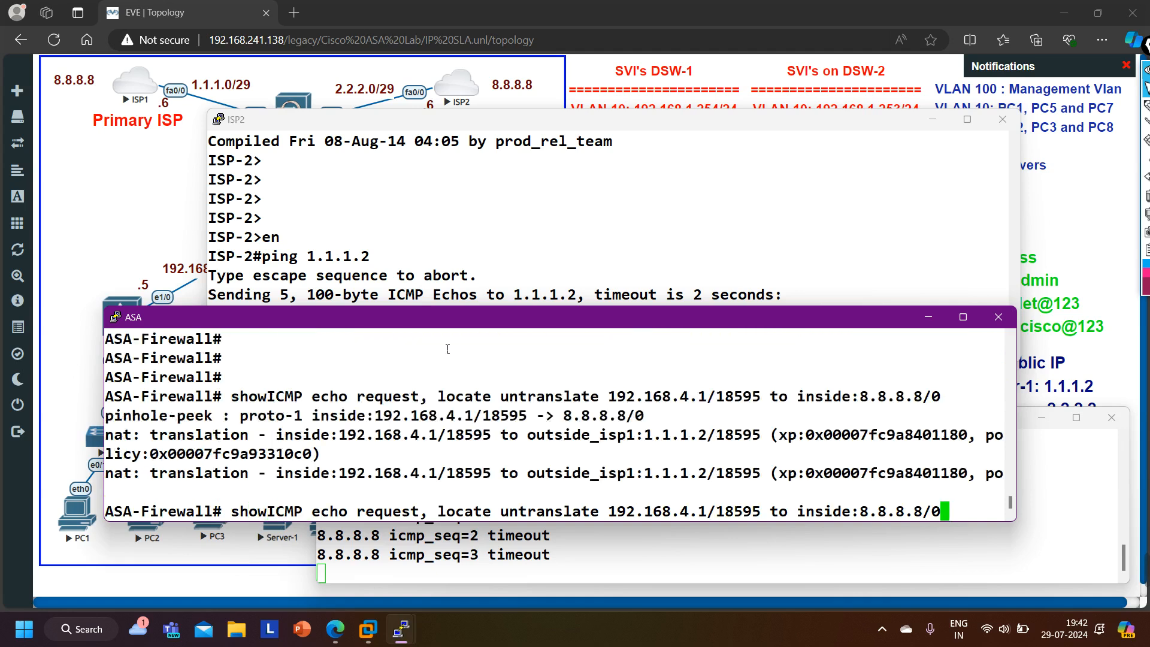
pyautogui.press('Tab')
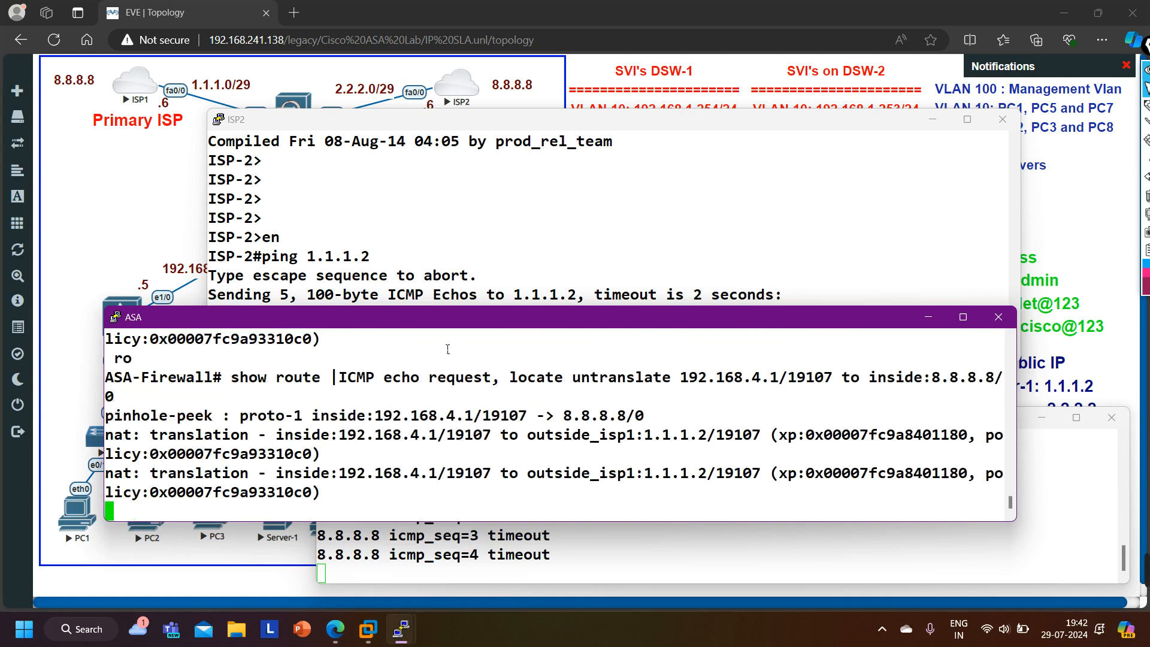
pyautogui.write('in 0.0.0.0')
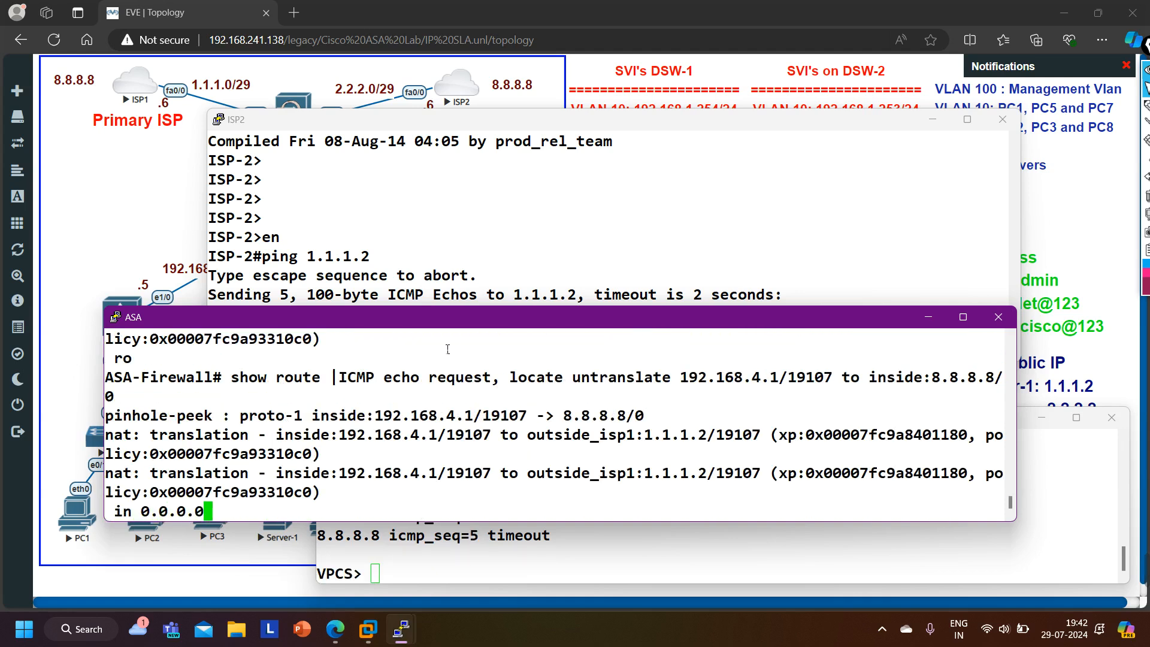
pyautogui.press('Return')
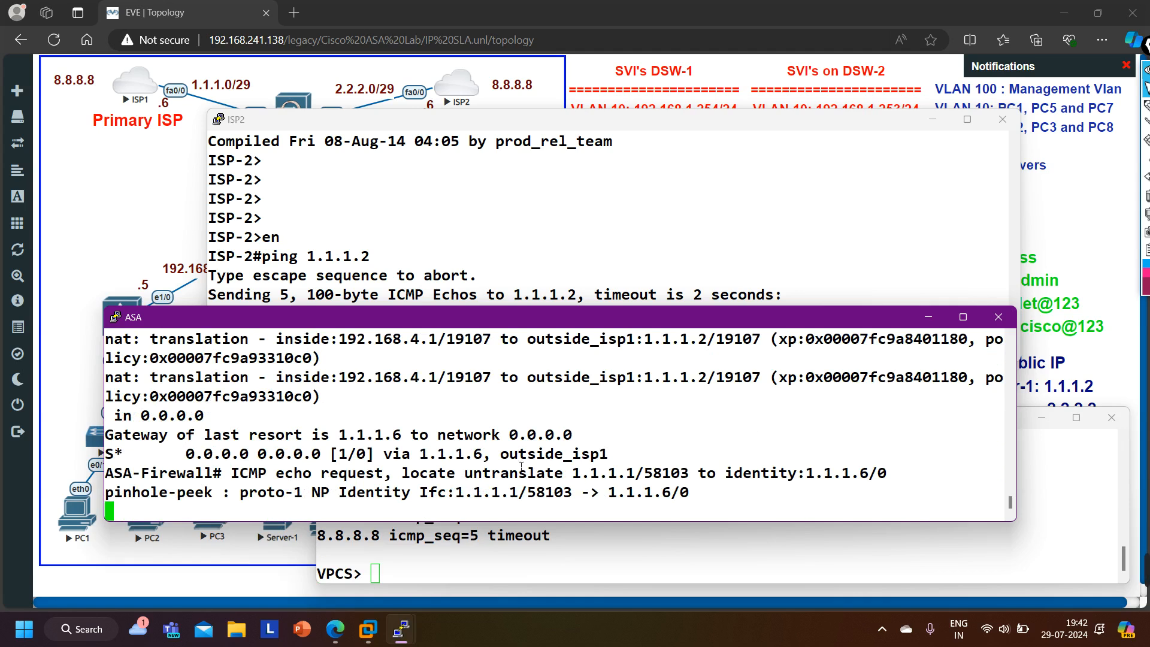
pyautogui.moveTo(500, 458); pyautogui.dragTo(688, 468)
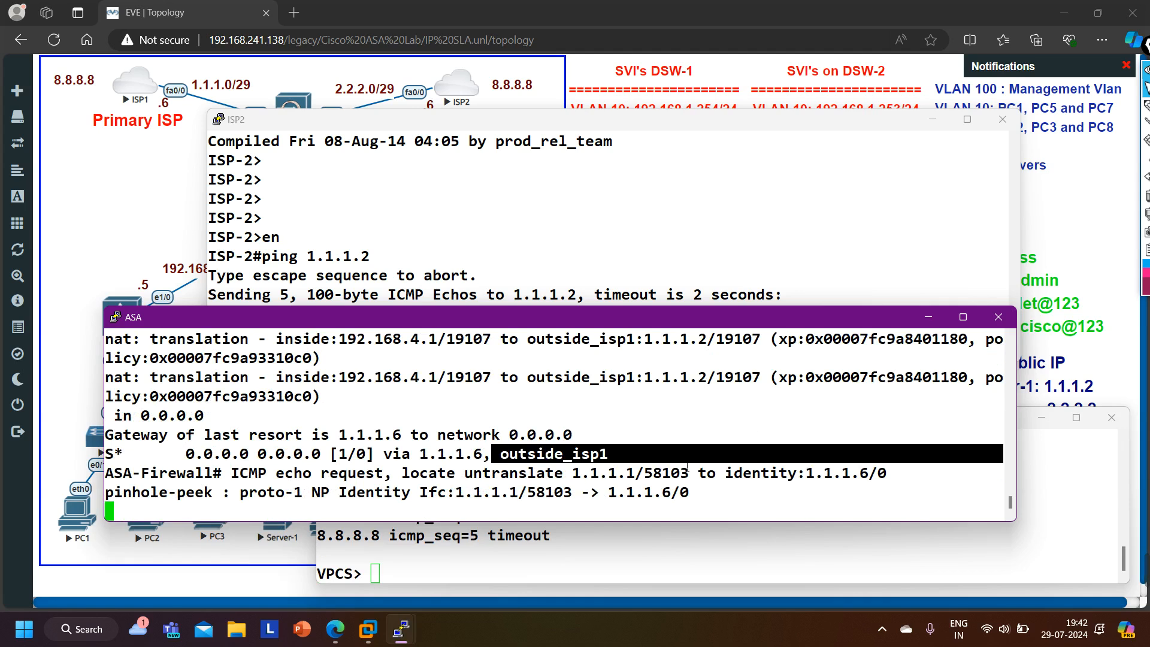
pyautogui.press('Return')
pyautogui.press('Up')
pyautogui.press('Return')
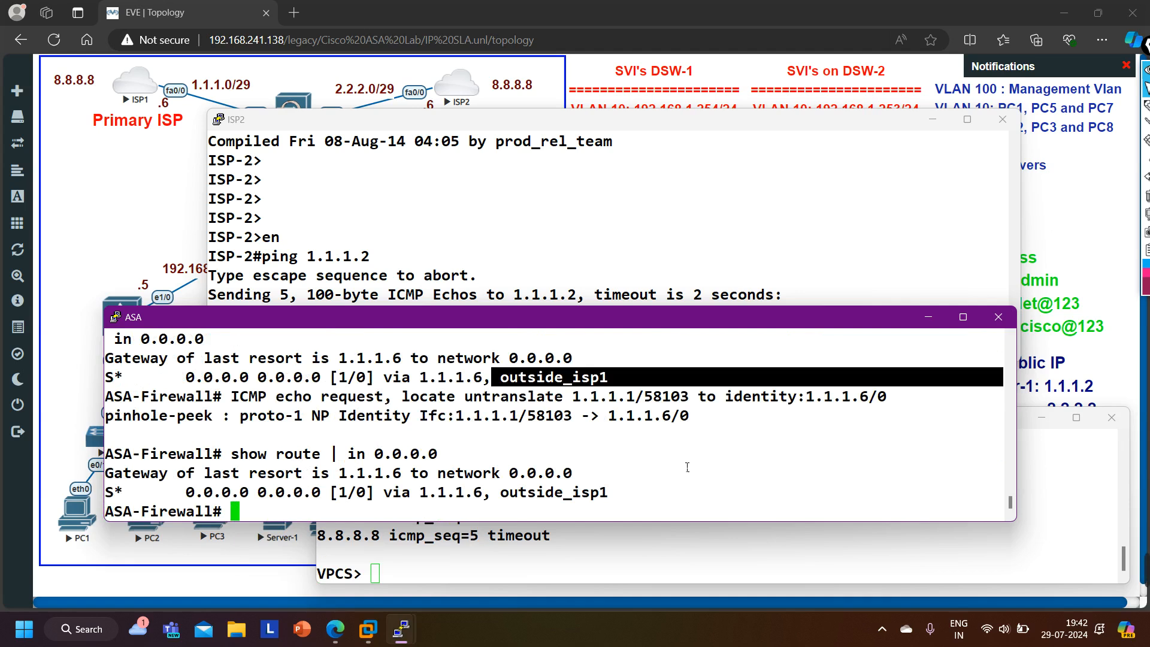
# - Display the IP SLA operational state on the ASA with show sla monitor operational-state
pyautogui.press('Return')
pyautogui.press('Return')
pyautogui.press('Return')
pyautogui.press('Return')
pyautogui.write('sjp')
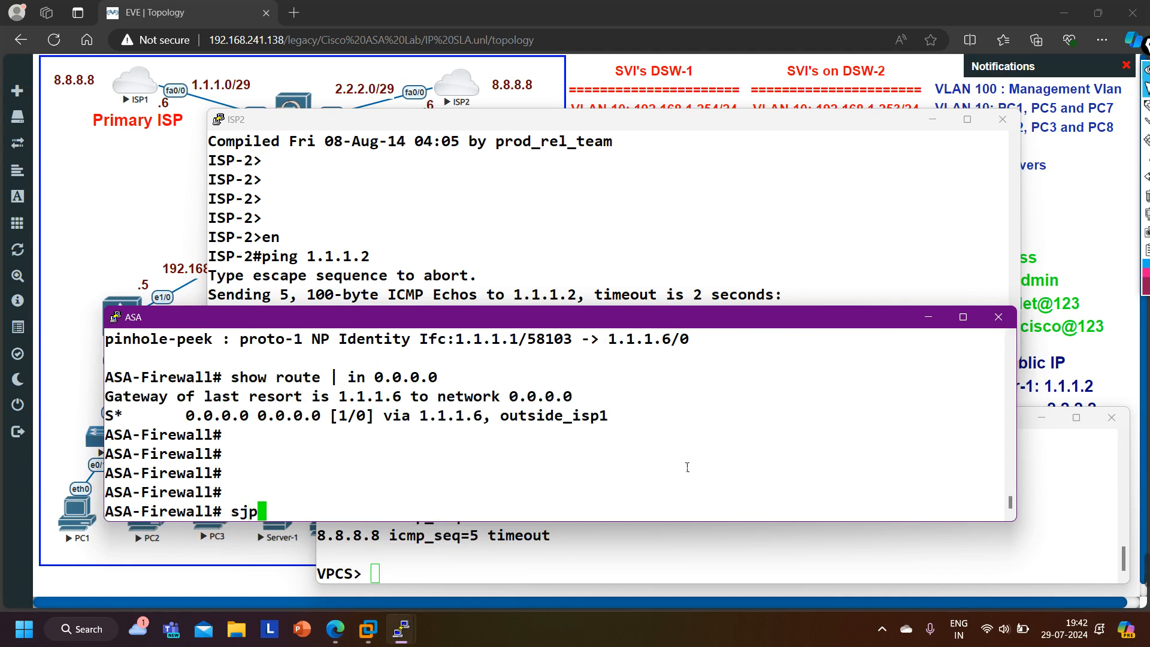
pyautogui.press('BackSpace')
pyautogui.press('BackSpace')
pyautogui.write('ho')
pyautogui.press('Tab')
pyautogui.write('sl')
pyautogui.press('Tab')
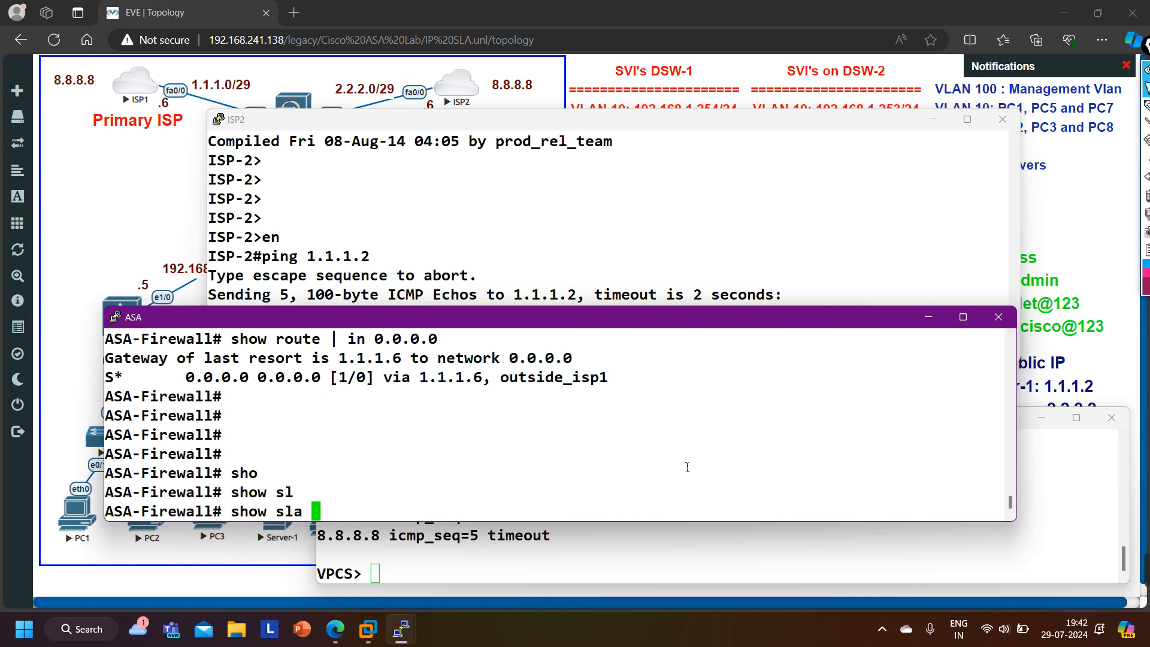
pyautogui.write('mo')
pyautogui.press('Tab')
pyautogui.write('op')
pyautogui.press('Tab')
pyautogui.press('Return')
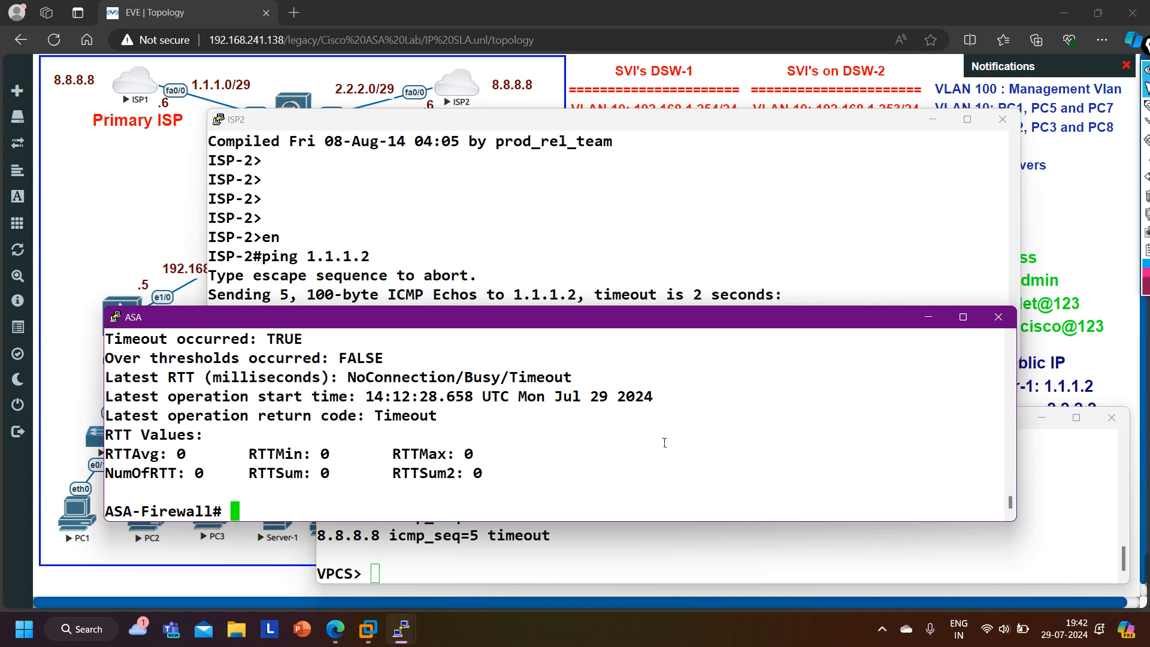
pyautogui.moveTo(208, 345); pyautogui.dragTo(413, 346)
pyautogui.press('Return')
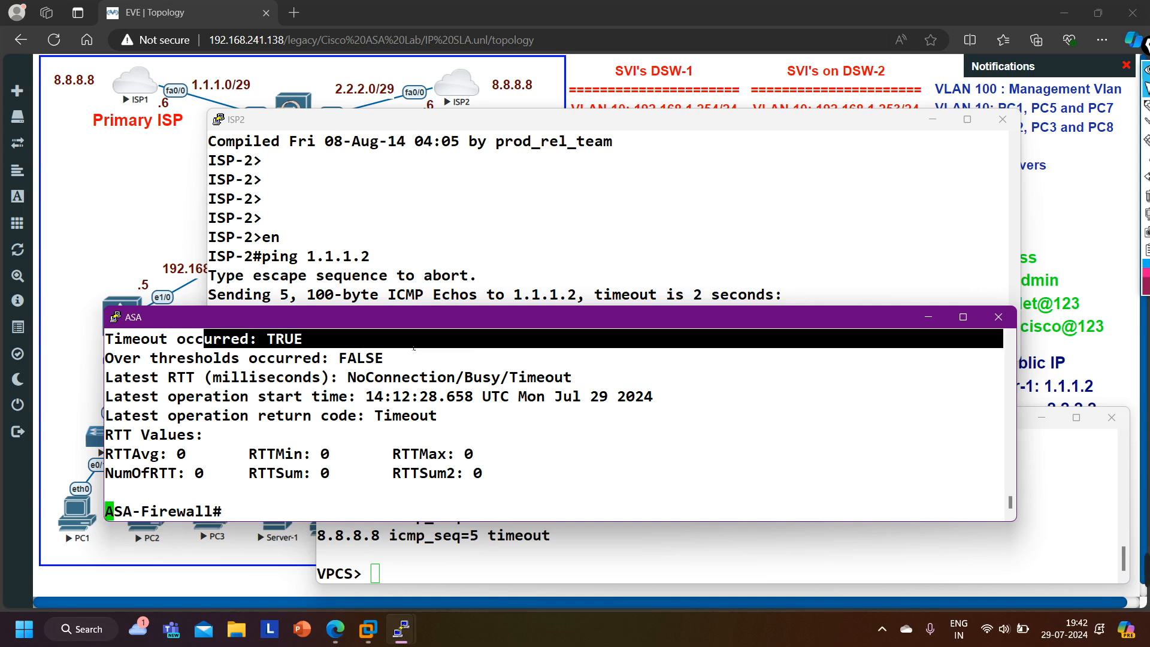
# - Recheck the ASA's default route with show route | in 0.0.0.0
pyautogui.press('Up')
pyautogui.press('Up')
pyautogui.press('Return')
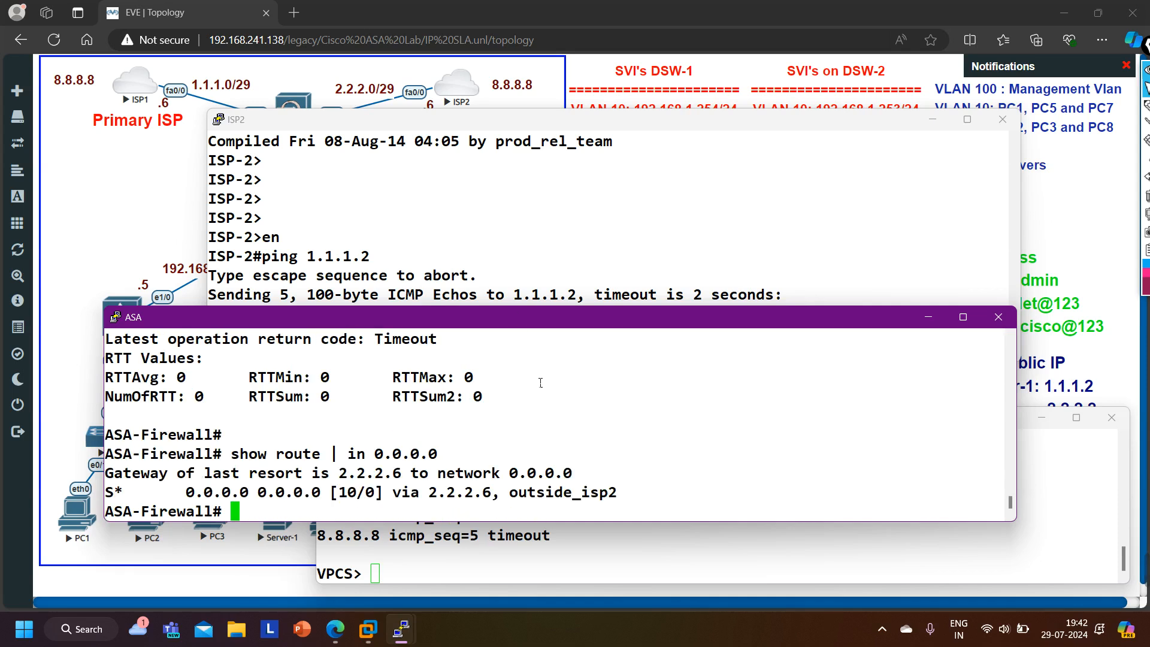
pyautogui.moveTo(512, 497); pyautogui.dragTo(650, 495)
# - Minimize the ASA console and repeat the ping to 8.8.8.8 from Server-1
pyautogui.click(929, 317)
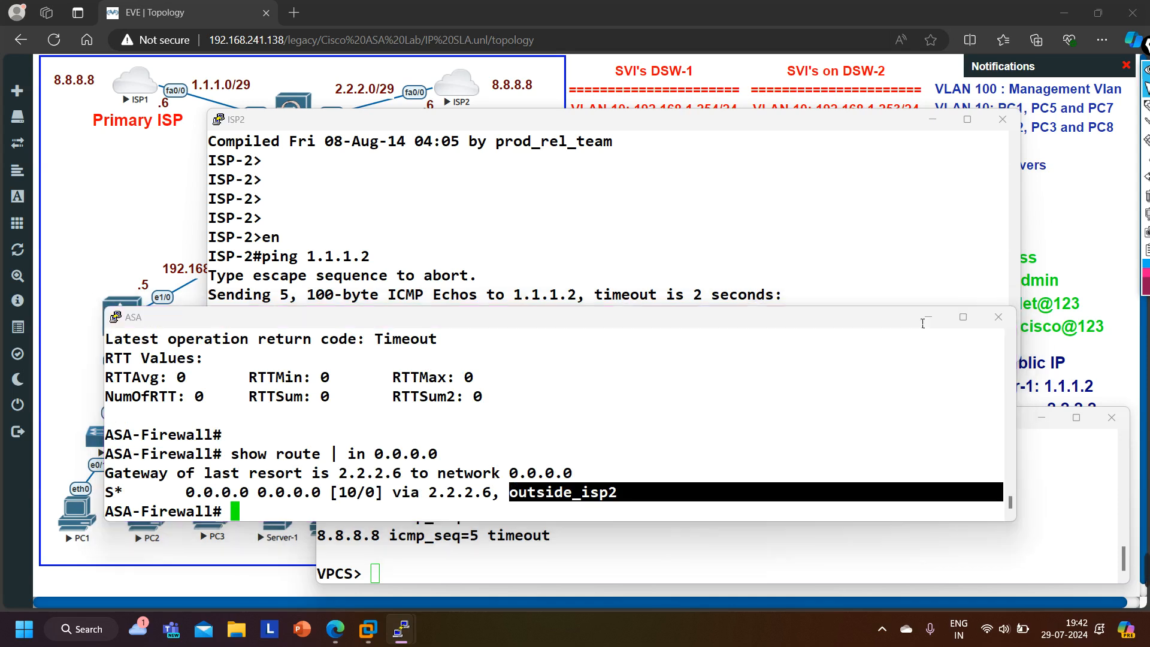
pyautogui.press('Up')
pyautogui.press('Return')
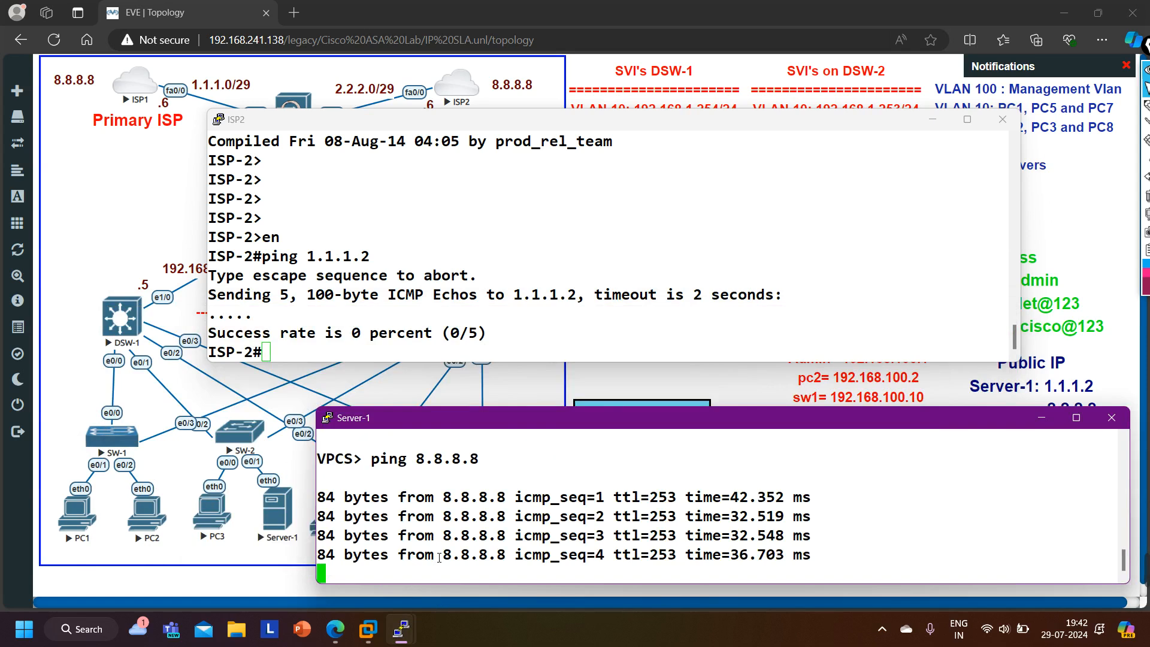
# - Repeat the ping to 1.1.1.2 from the ISP2 console
pyautogui.click(390, 288)
pyautogui.press('Return')
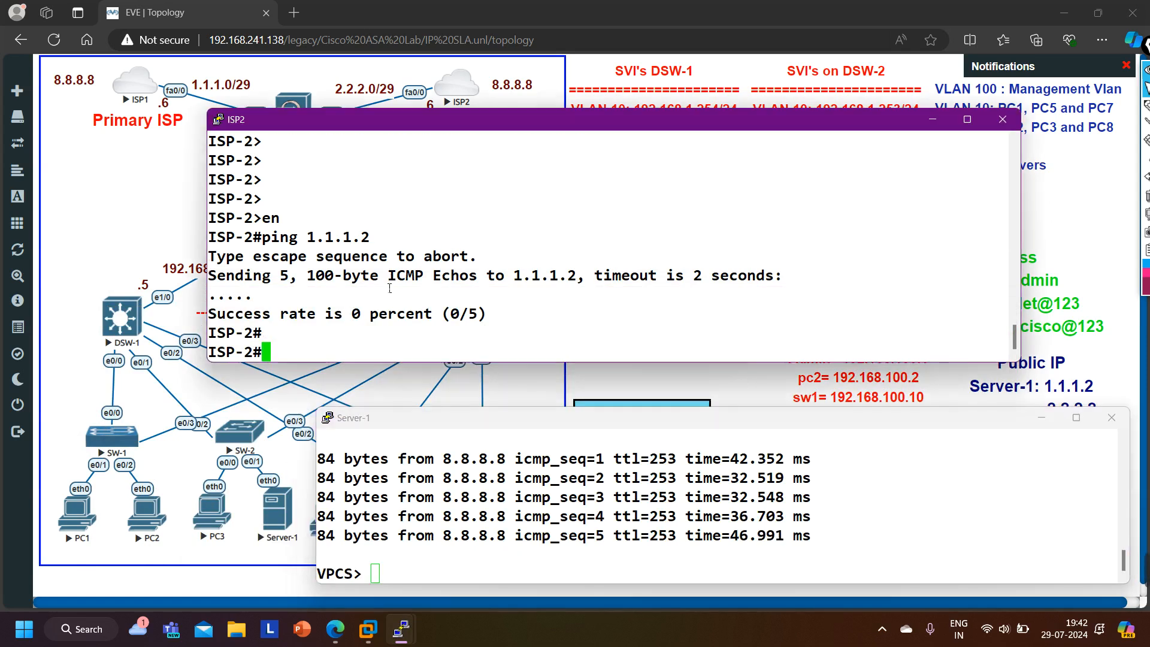
pyautogui.press('Up')
pyautogui.press('Return')
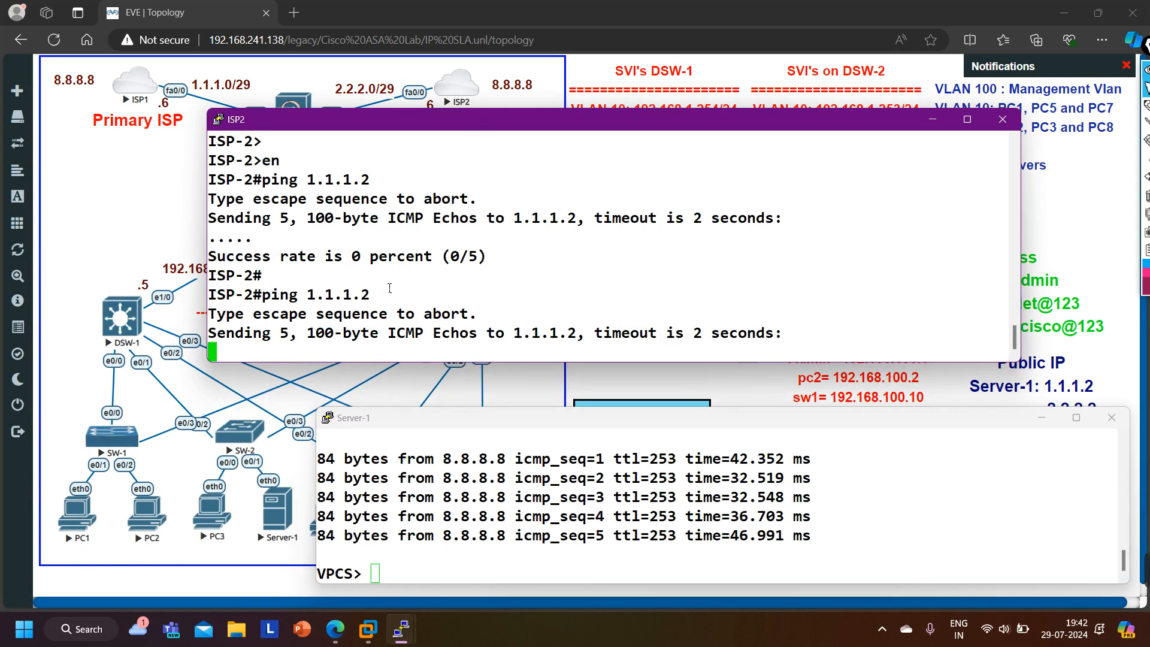
pyautogui.moveTo(404, 640)
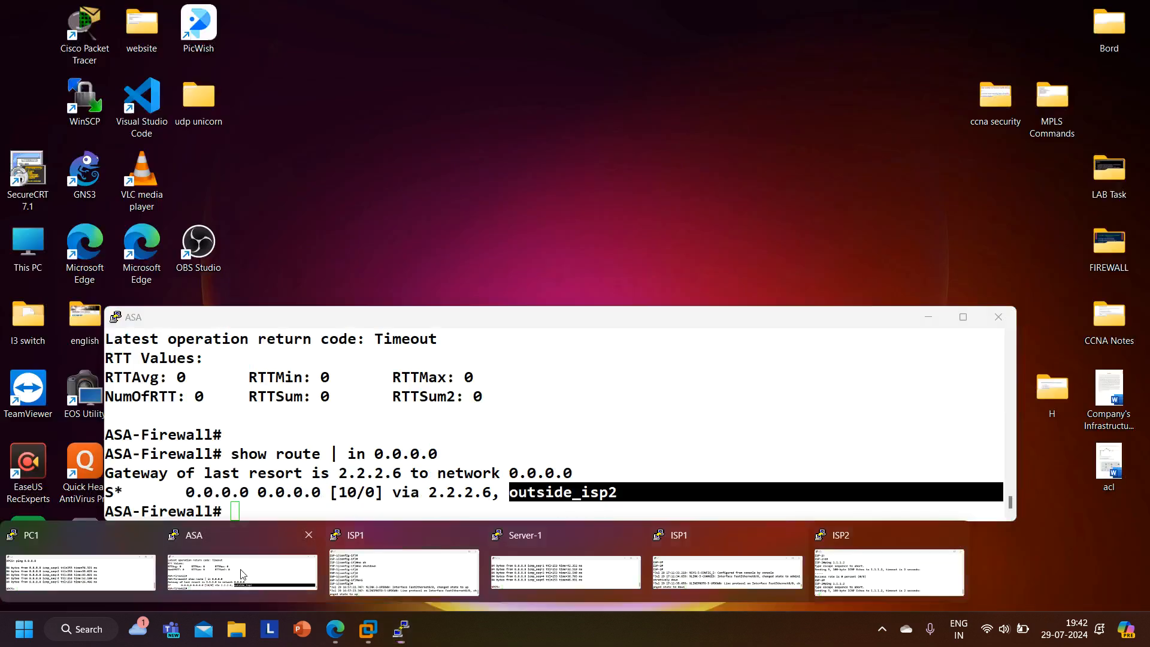
# - Restore the ASA console and enable NAT debugging at level 255 with debug nat 255
pyautogui.click(243, 561)
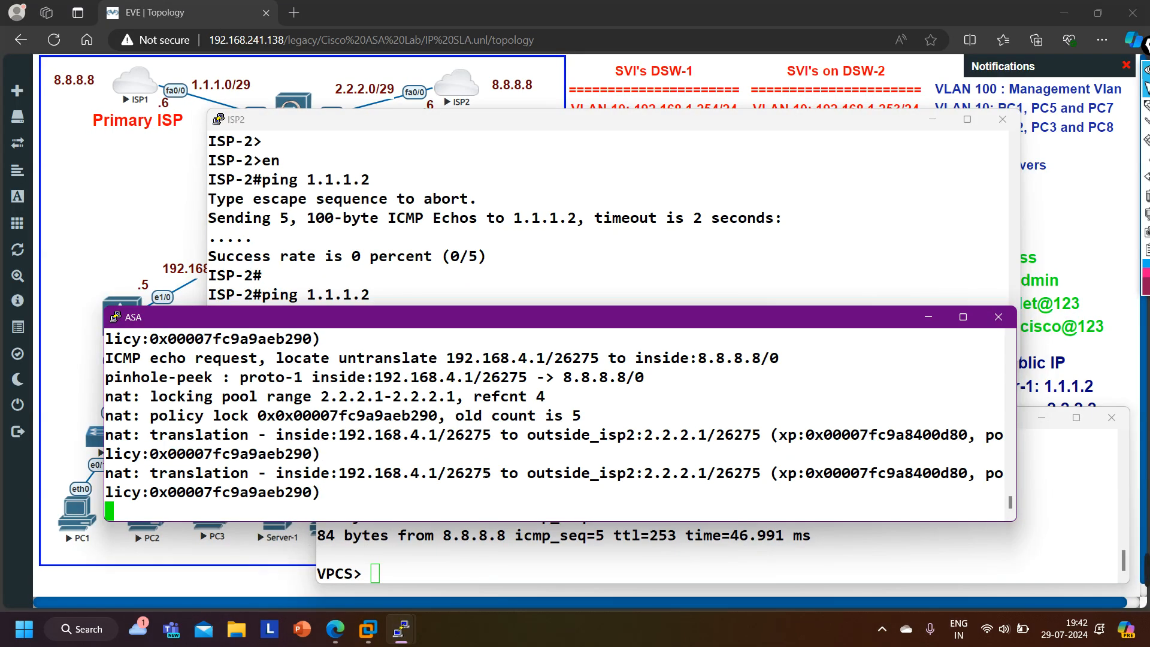
pyautogui.press('Return')
pyautogui.press('Return')
pyautogui.press('Return')
pyautogui.press('Return')
pyautogui.press('Return')
pyautogui.press('Return')
pyautogui.press('Return')
pyautogui.press('Return')
pyautogui.press('Return')
pyautogui.press('Return')
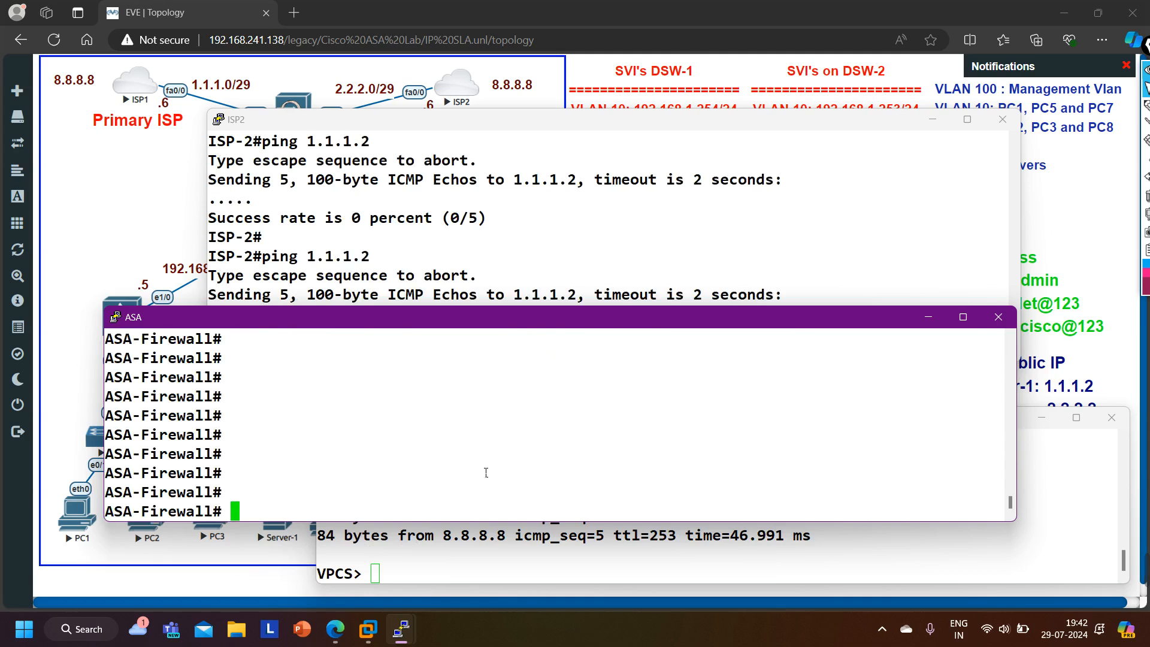
pyautogui.write('deb')
pyautogui.press('Tab')
pyautogui.write('nat')
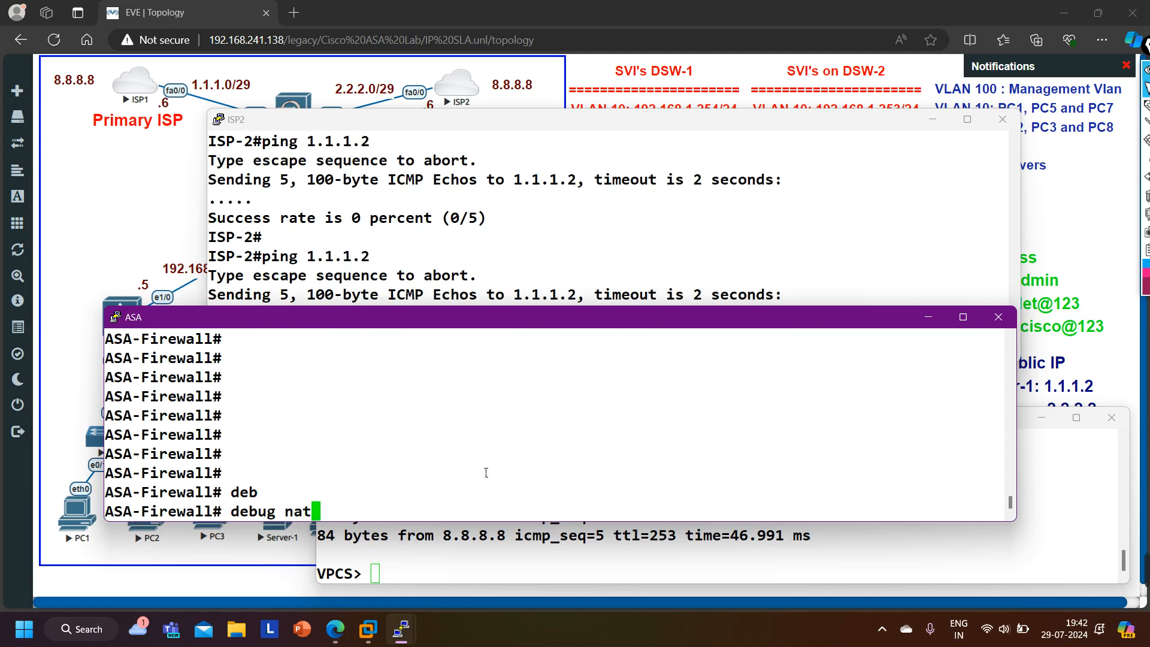
pyautogui.press('Tab')
pyautogui.write('255')
pyautogui.press('Return')
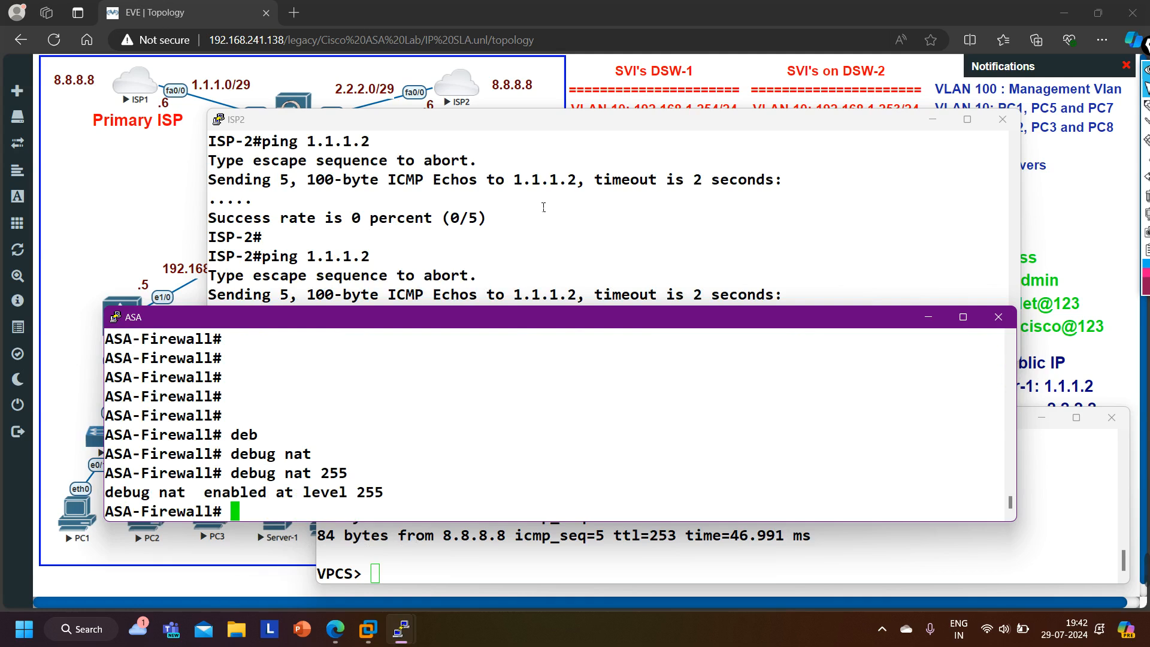
# - Repeat the ping to 1.1.1.2 from the ISP2 console and watch the ASA's NAT debug output
pyautogui.click(545, 201)
pyautogui.press('Up')
pyautogui.press('Return')
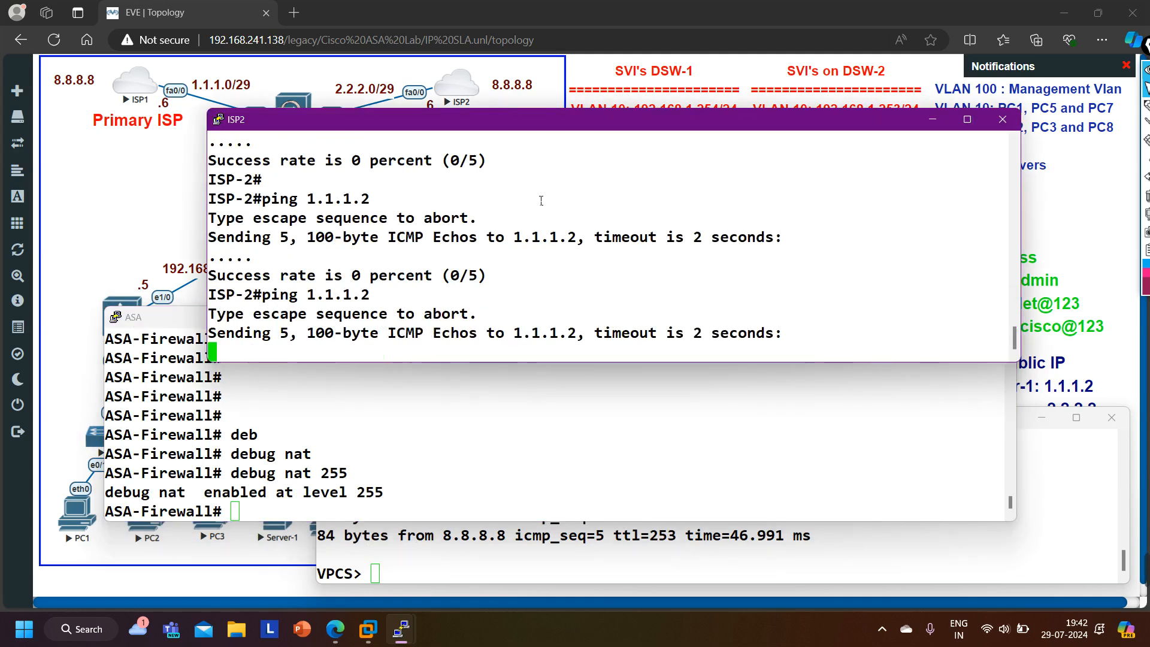
pyautogui.click(295, 492)
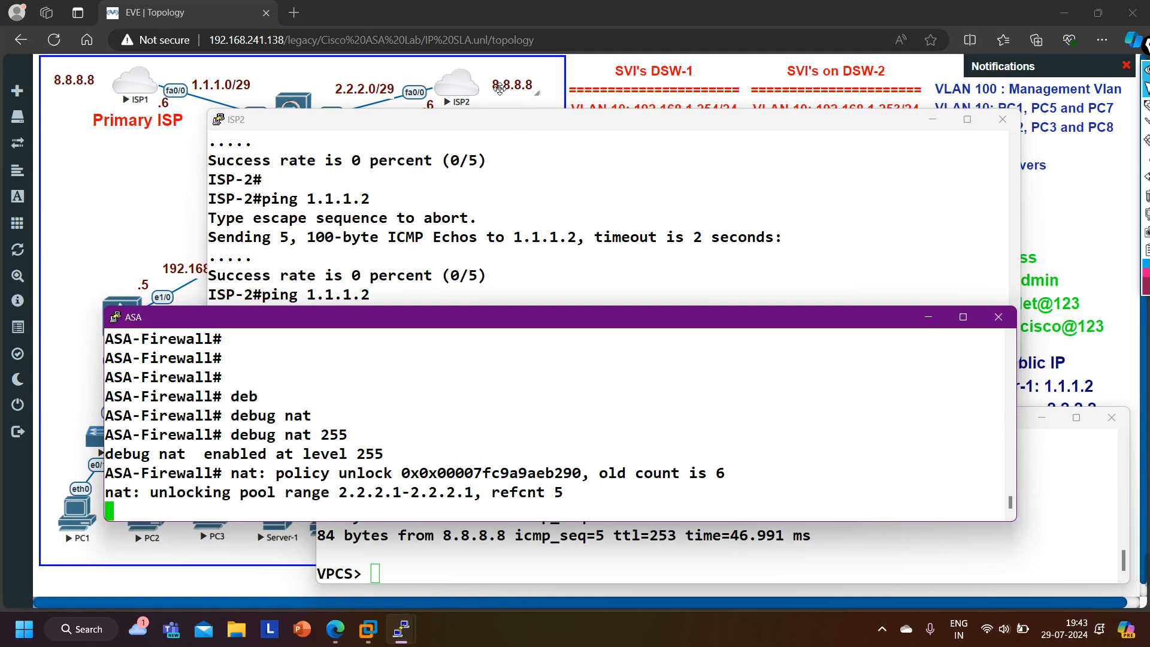
pyautogui.click(318, 260)
pyautogui.moveTo(318, 260); pyautogui.dragTo(376, 262)
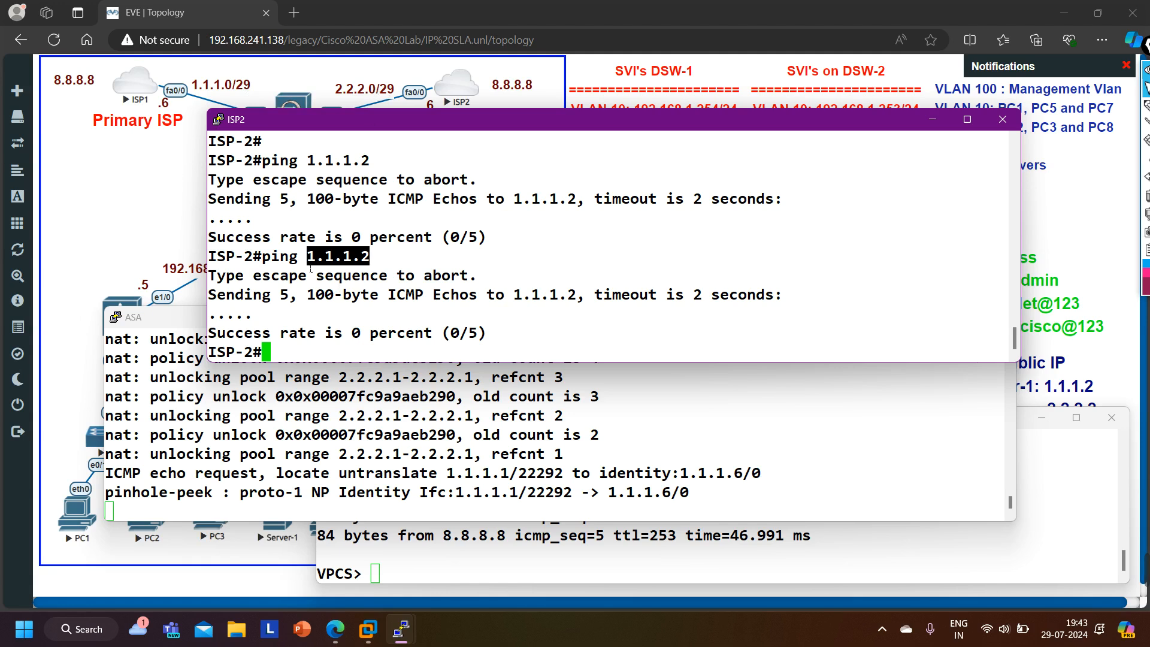
pyautogui.moveTo(303, 257); pyautogui.dragTo(371, 259)
# - On ISP2, add a static host route ip route 1.1.1.2 255.255.255.255 f0/0 and leave configuration mode
pyautogui.write('conf')
pyautogui.press('Tab')
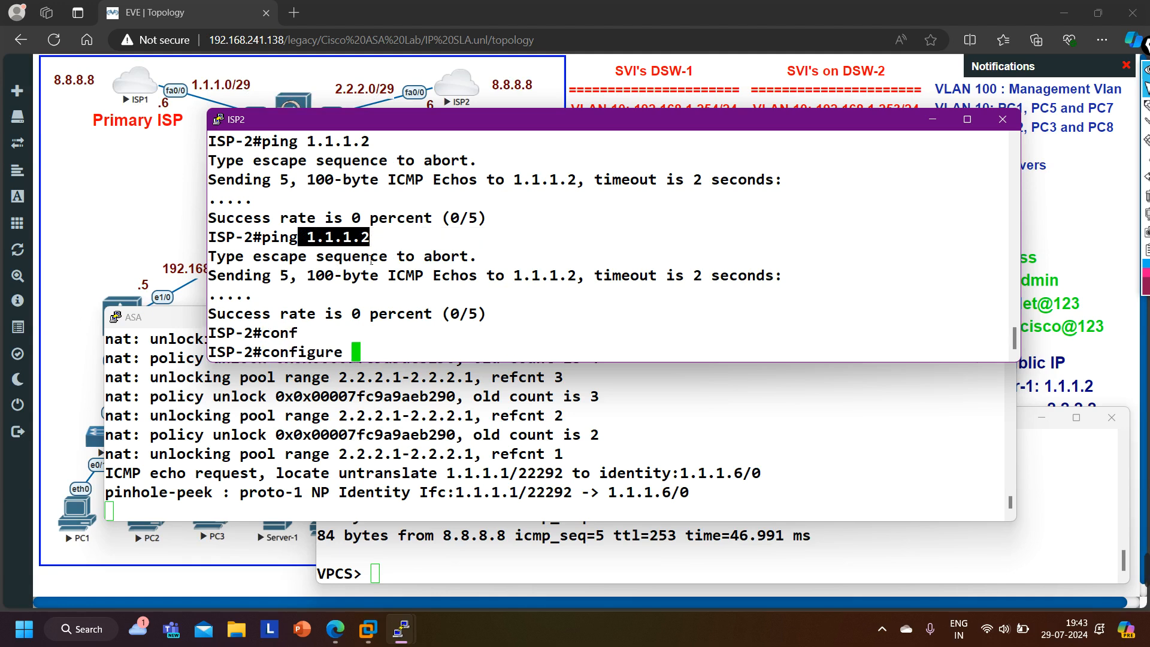
pyautogui.press('Return')
pyautogui.press('Return')
pyautogui.press('Return')
pyautogui.write('ip ro')
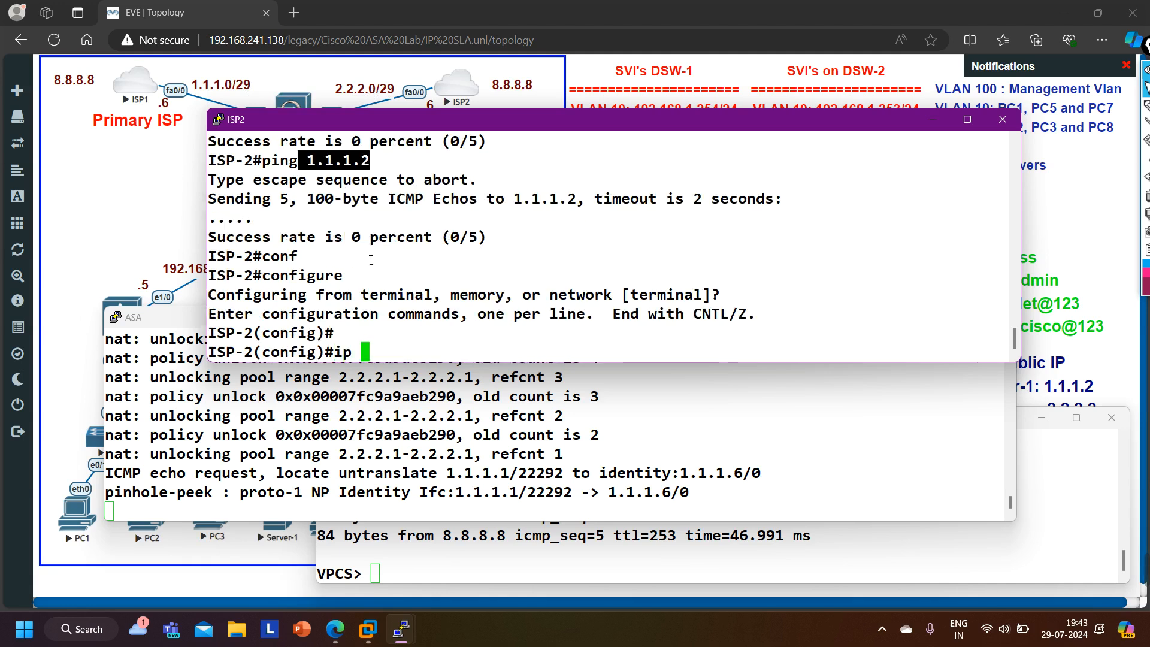
pyautogui.press('Tab')
pyautogui.write('ute ')
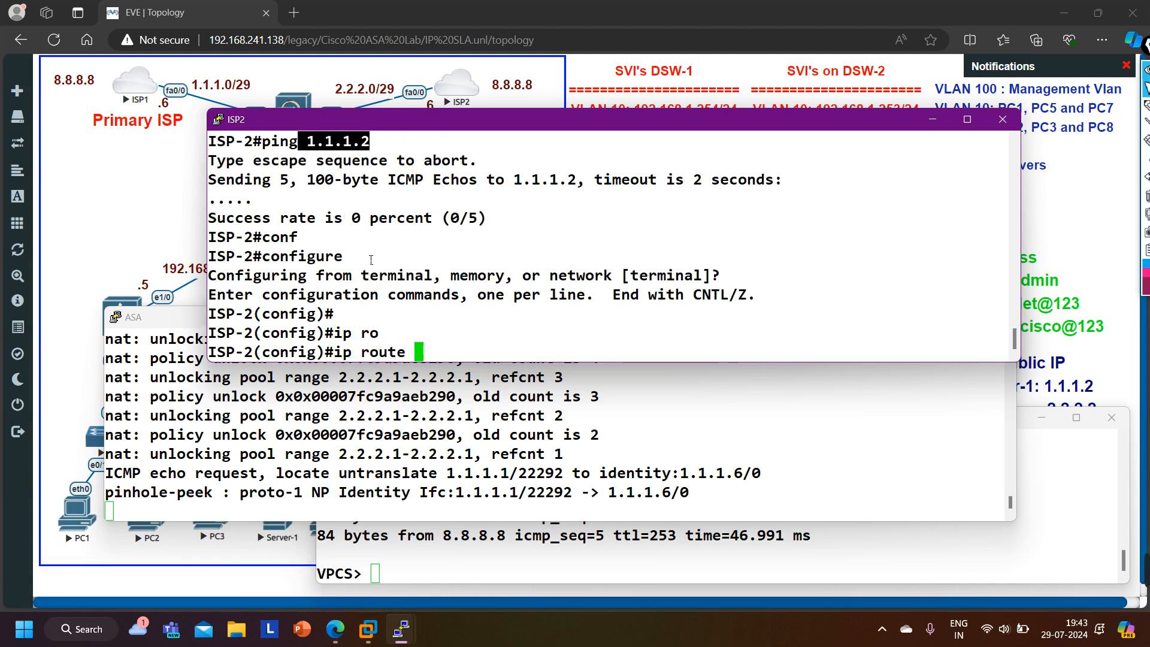
pyautogui.write('1.1.1.2 ')
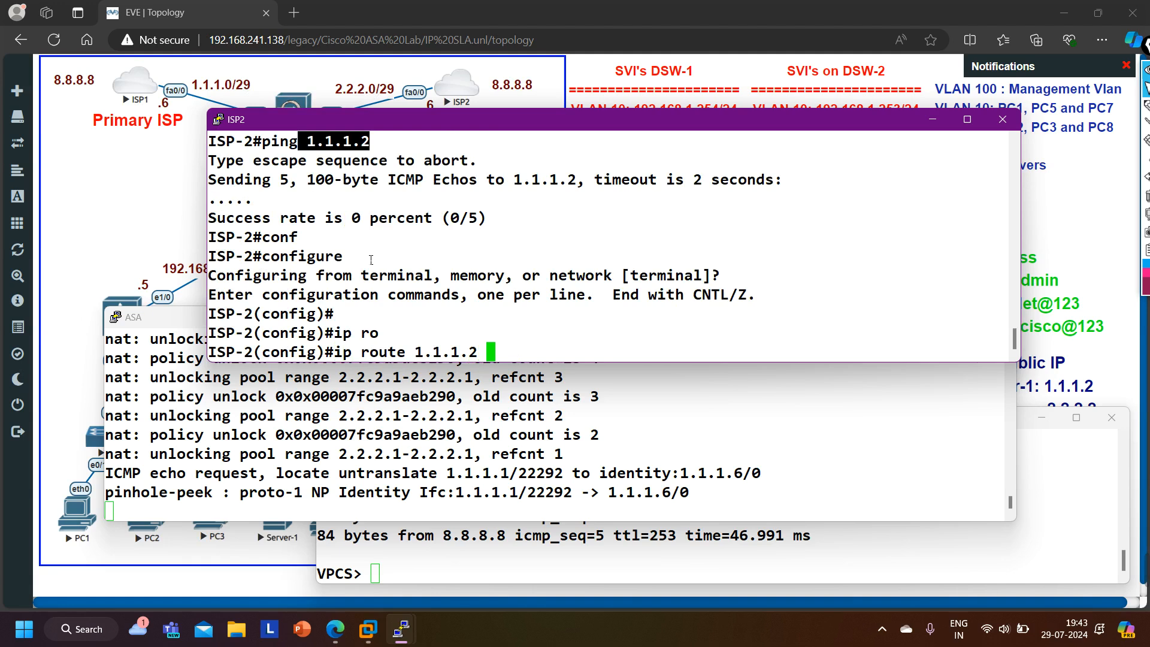
pyautogui.write('255.255.2.55')
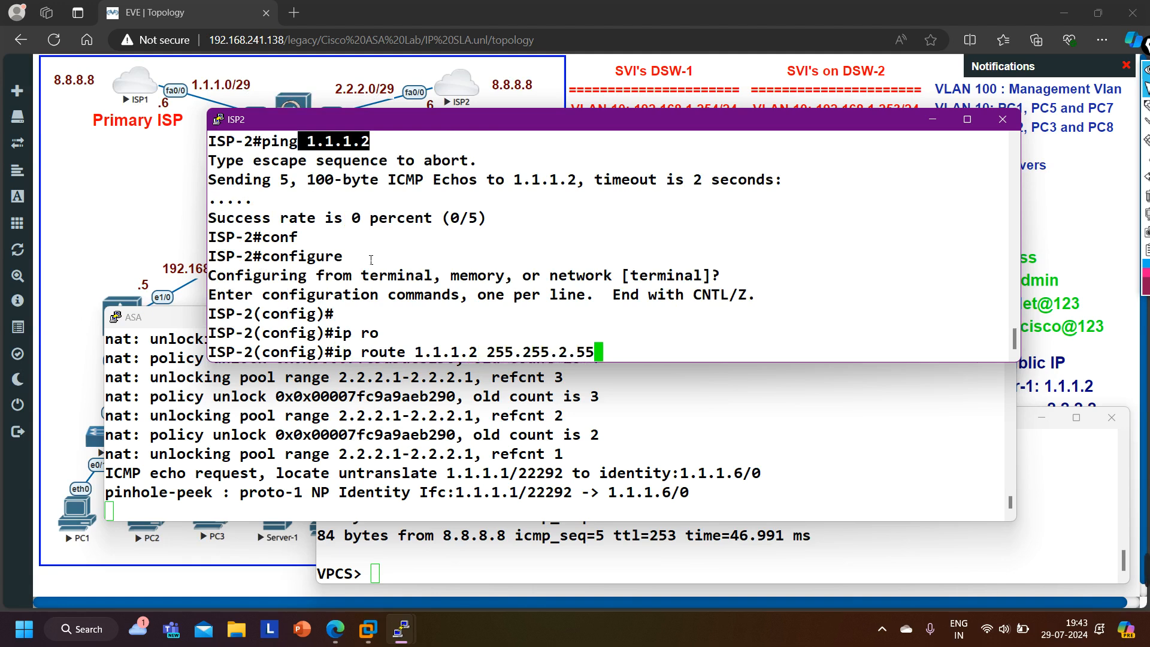
pyautogui.write('.255')
pyautogui.press('BackSpace')
pyautogui.press('BackSpace')
pyautogui.press('BackSpace')
pyautogui.press('BackSpace')
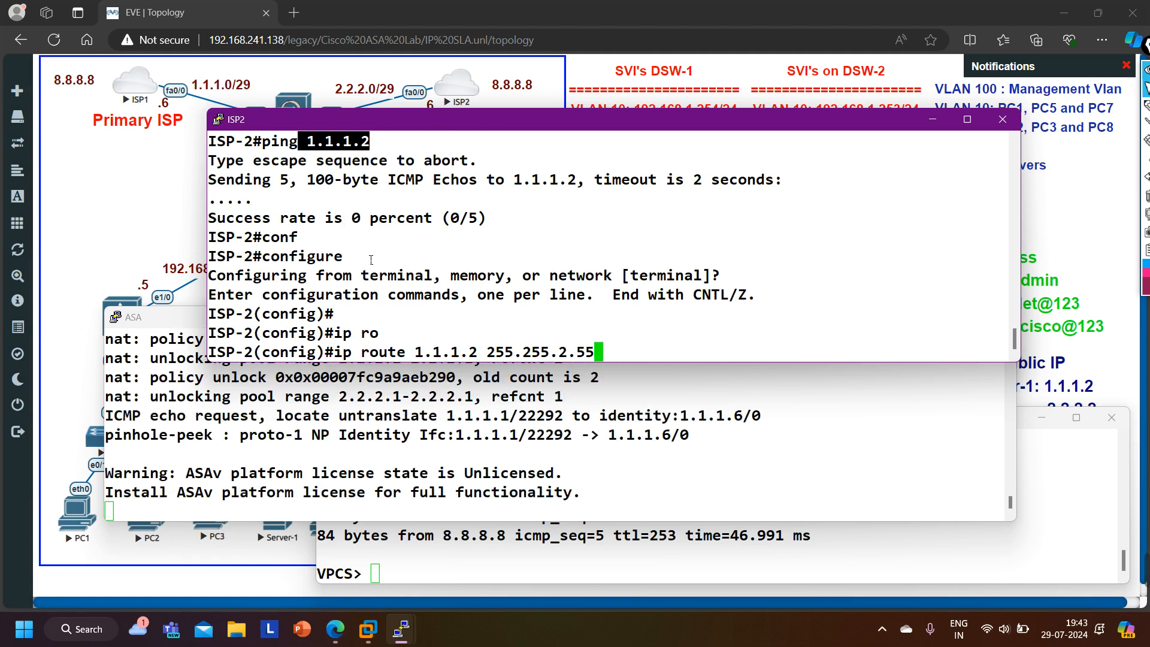
pyautogui.press('BackSpace')
pyautogui.press('BackSpace')
pyautogui.press('BackSpace')
pyautogui.write('55.255 f0/0')
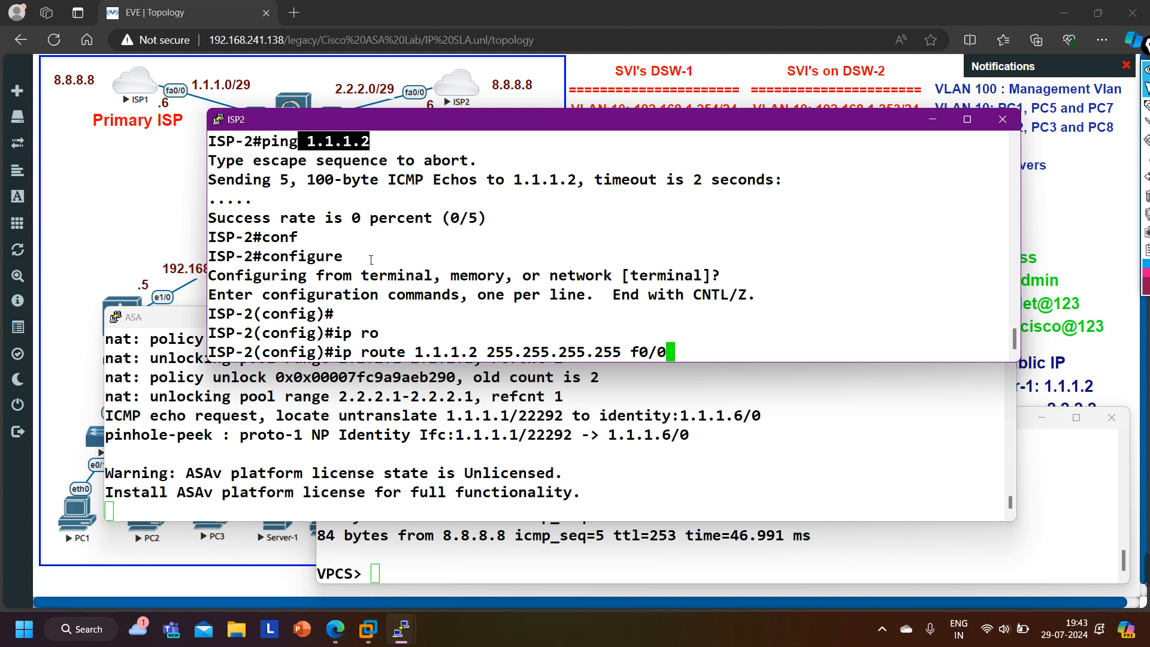
pyautogui.press('Return')
pyautogui.hotkey('ctrl', 'z')
pyautogui.press('Return')
pyautogui.press('Return')
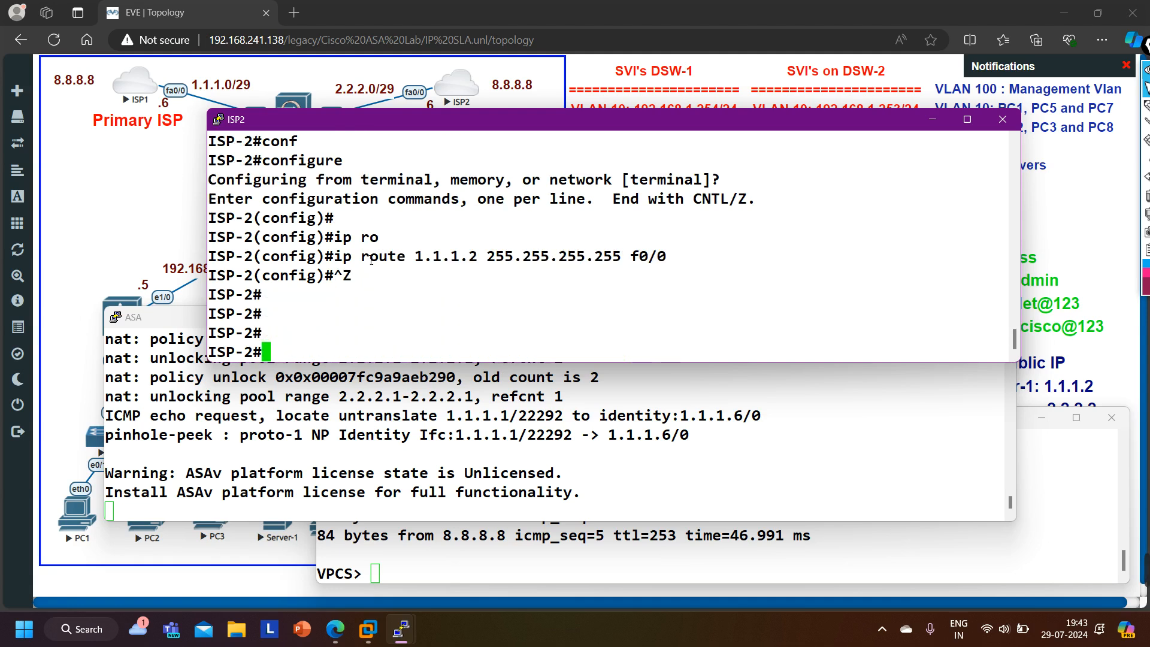
# - Ping 1.1.1.2 again from ISP2, then minimize the ISP2 console
pyautogui.write('ping 1.1.1.2')
pyautogui.press('Return')
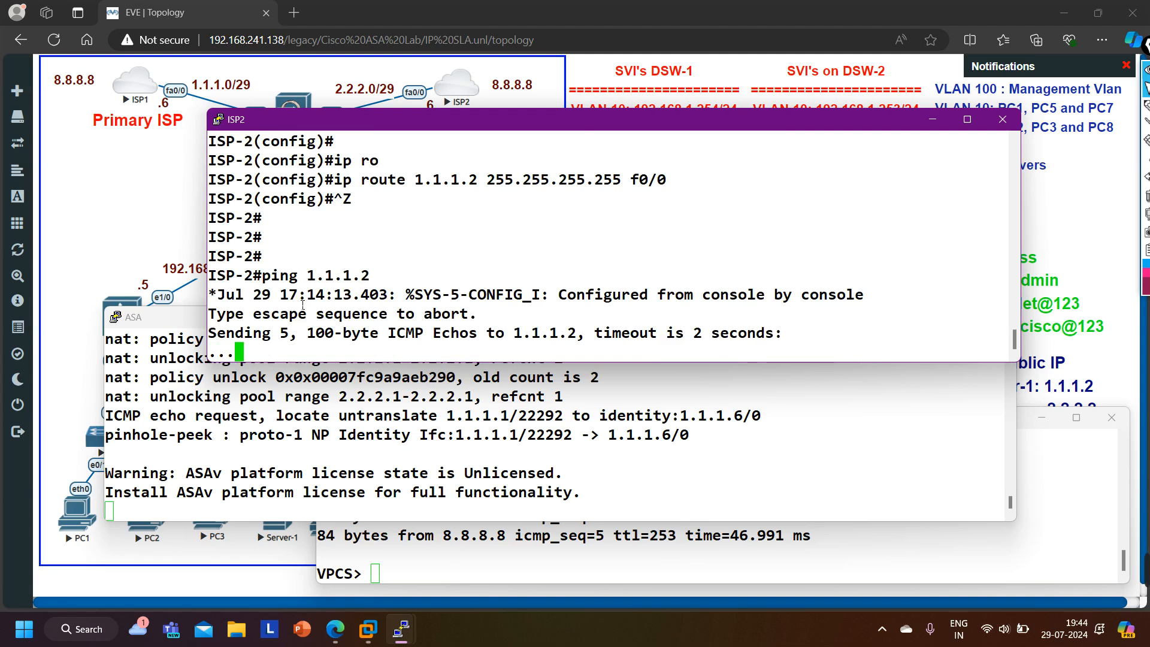
pyautogui.moveTo(308, 276); pyautogui.dragTo(370, 277)
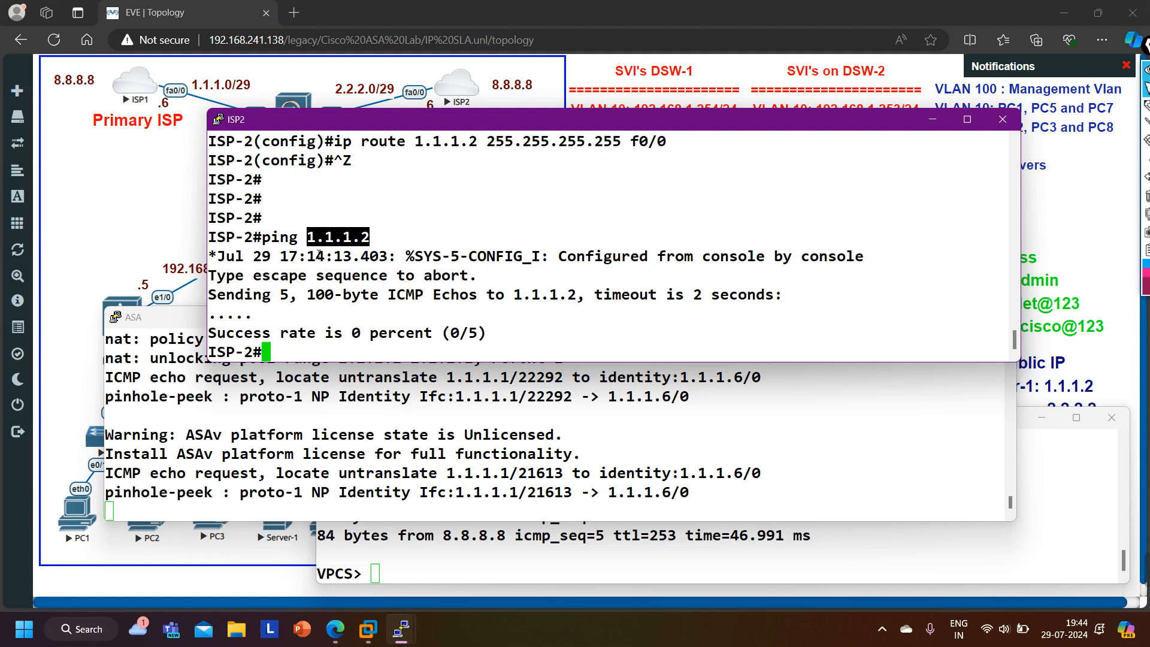
pyautogui.click(933, 119)
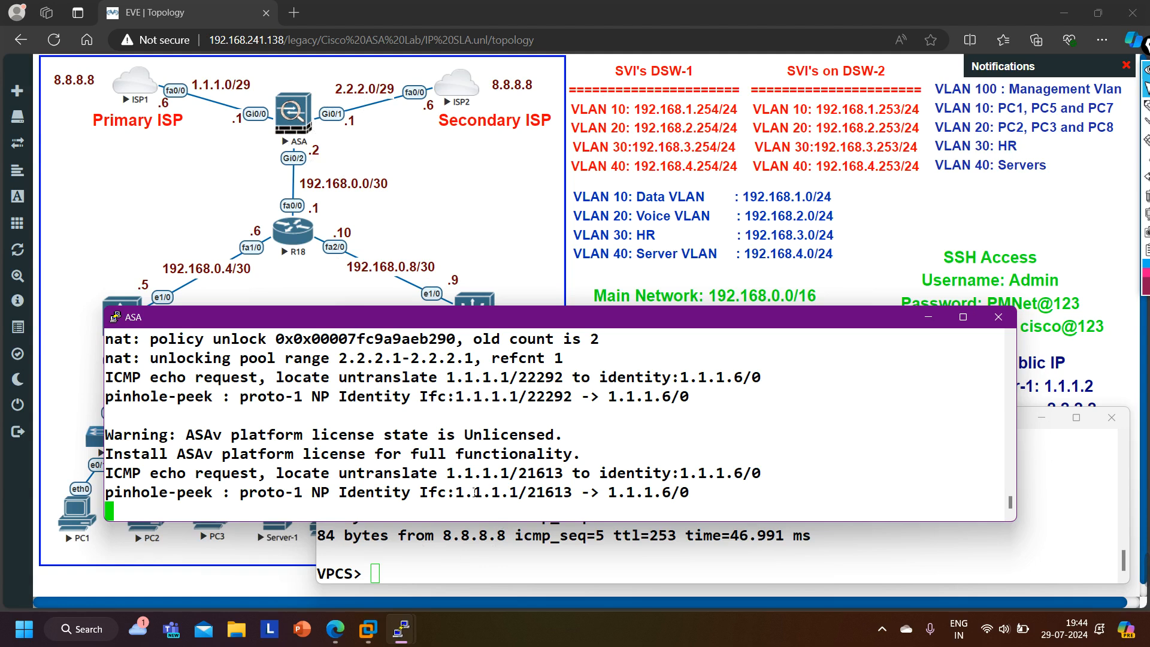
# - Display the ASA's NAT policies with show nat and examine the interfaces of Server-1's static rule
pyautogui.press('Return')
pyautogui.press('Return')
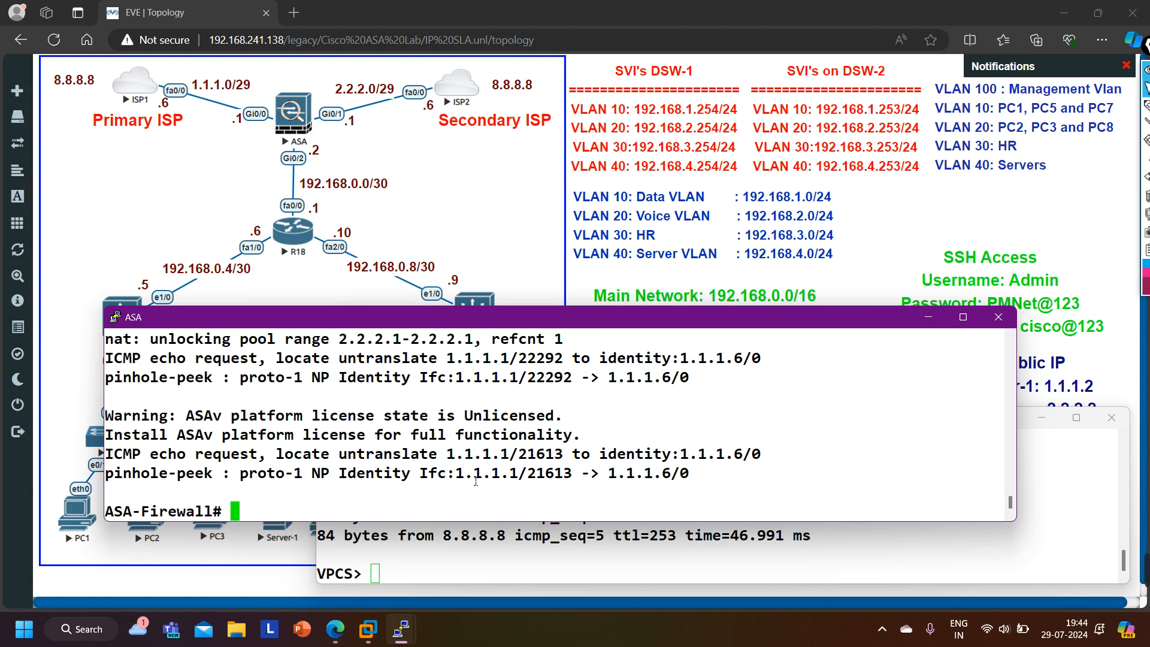
pyautogui.write('sho')
pyautogui.press('Tab')
pyautogui.write('run')
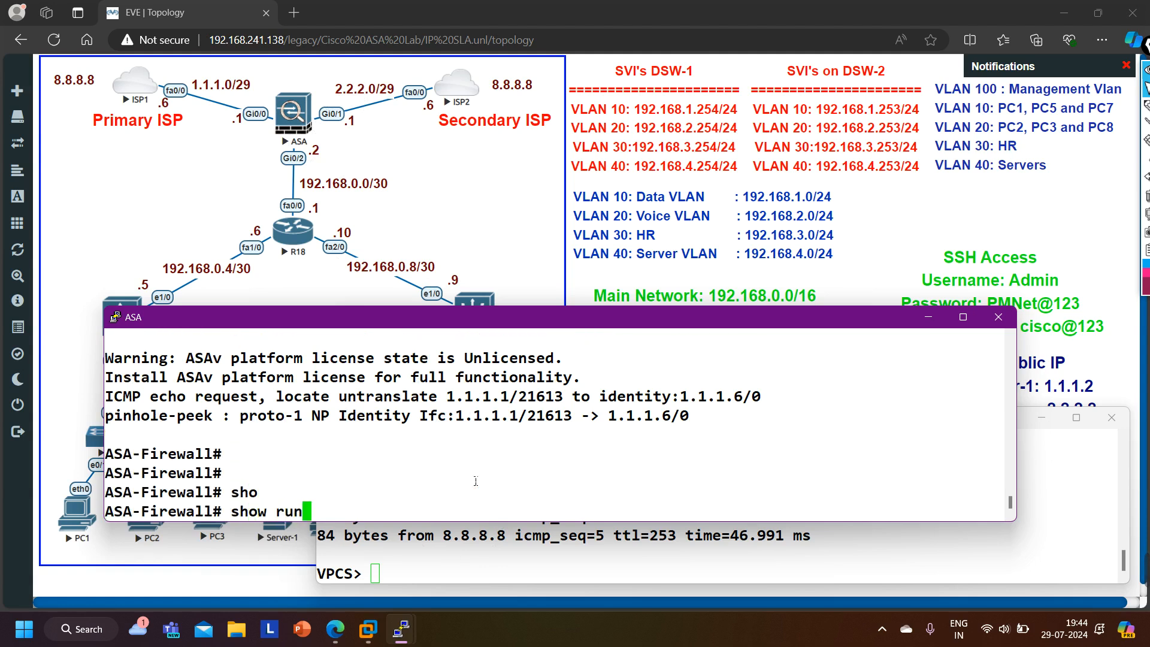
pyautogui.press('BackSpace')
pyautogui.press('BackSpace')
pyautogui.press('BackSpace')
pyautogui.write('nat')
pyautogui.press('Tab')
pyautogui.press('Return')
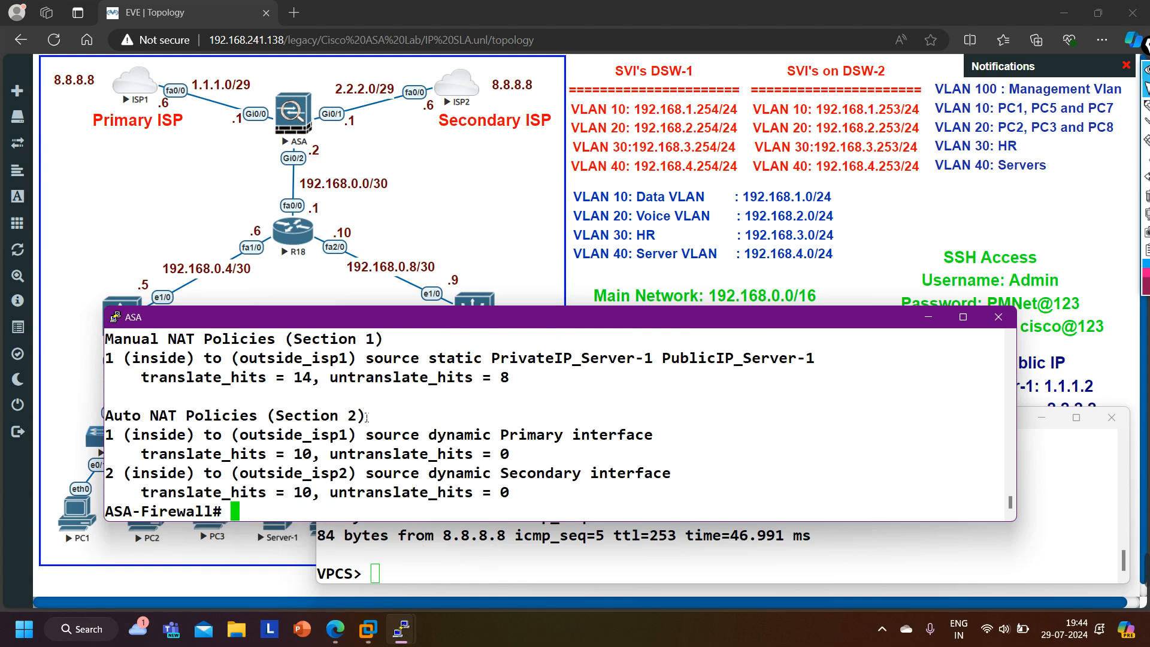
pyautogui.scroll(2, 506, 457)
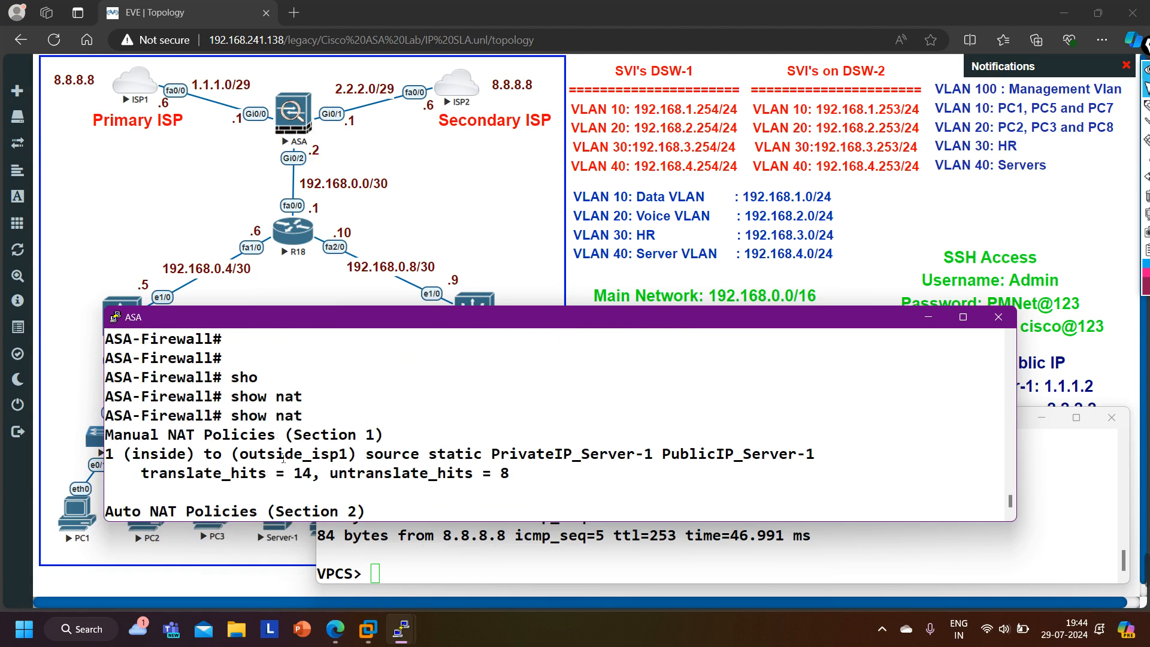
pyautogui.moveTo(132, 454); pyautogui.dragTo(347, 466)
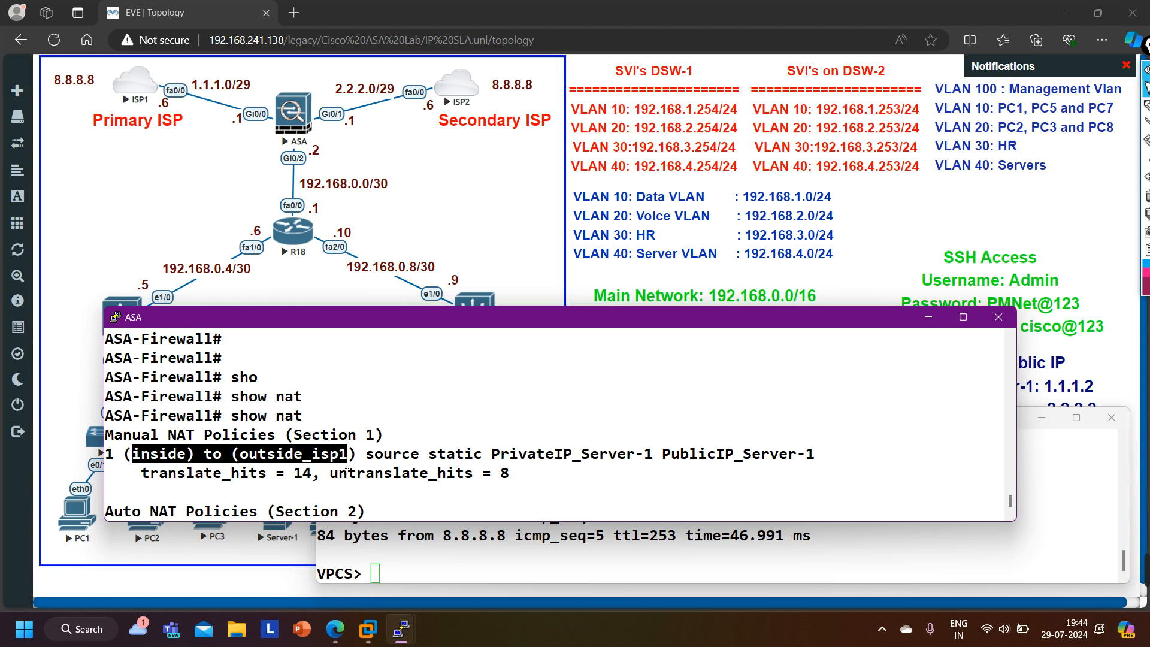
pyautogui.moveTo(356, 462); pyautogui.dragTo(263, 456)
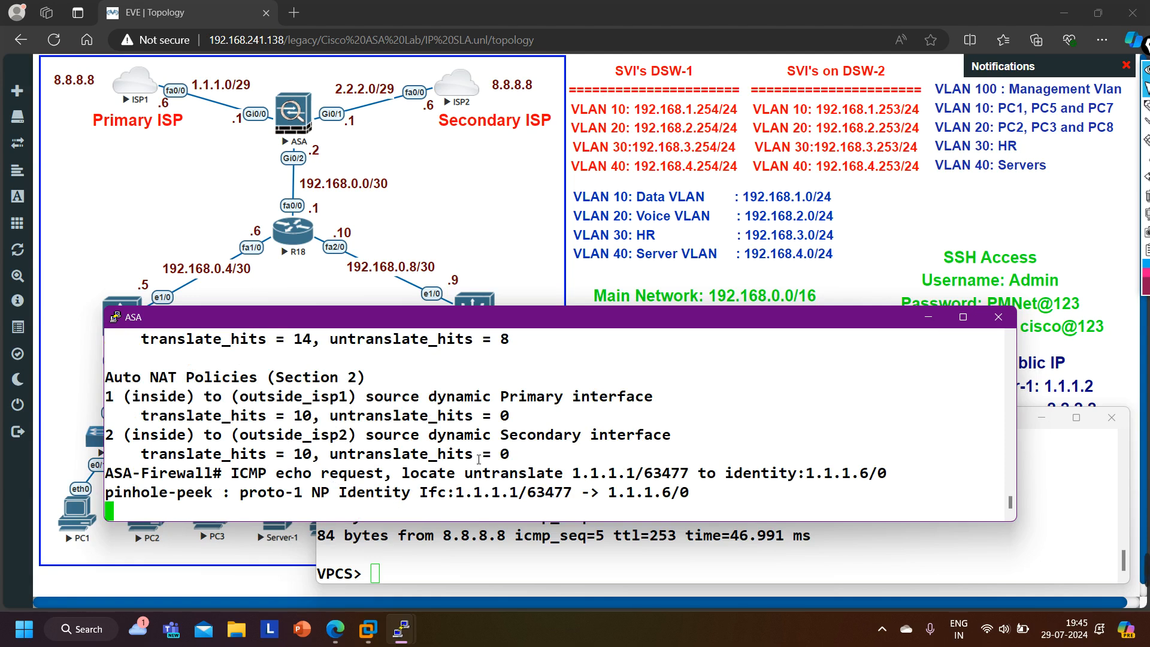
# - Enter global configuration mode on the ASA with configure t
pyautogui.press('Return')
pyautogui.press('Return')
pyautogui.press('Return')
pyautogui.press('Return')
pyautogui.press('Return')
pyautogui.press('Return')
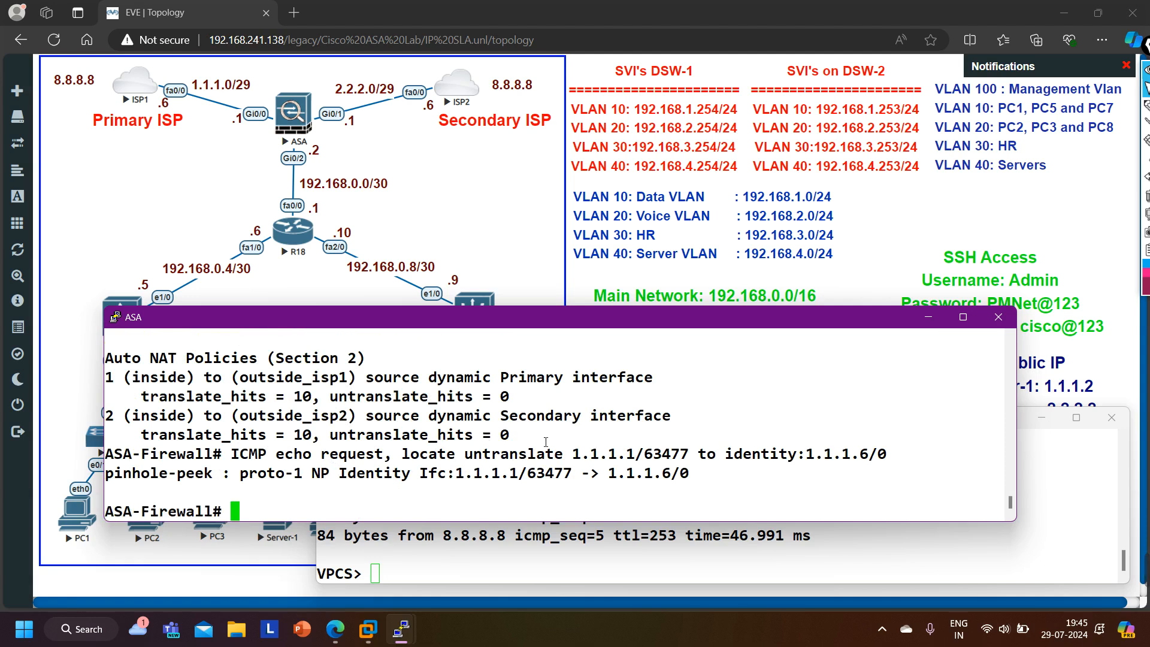
pyautogui.write('conf')
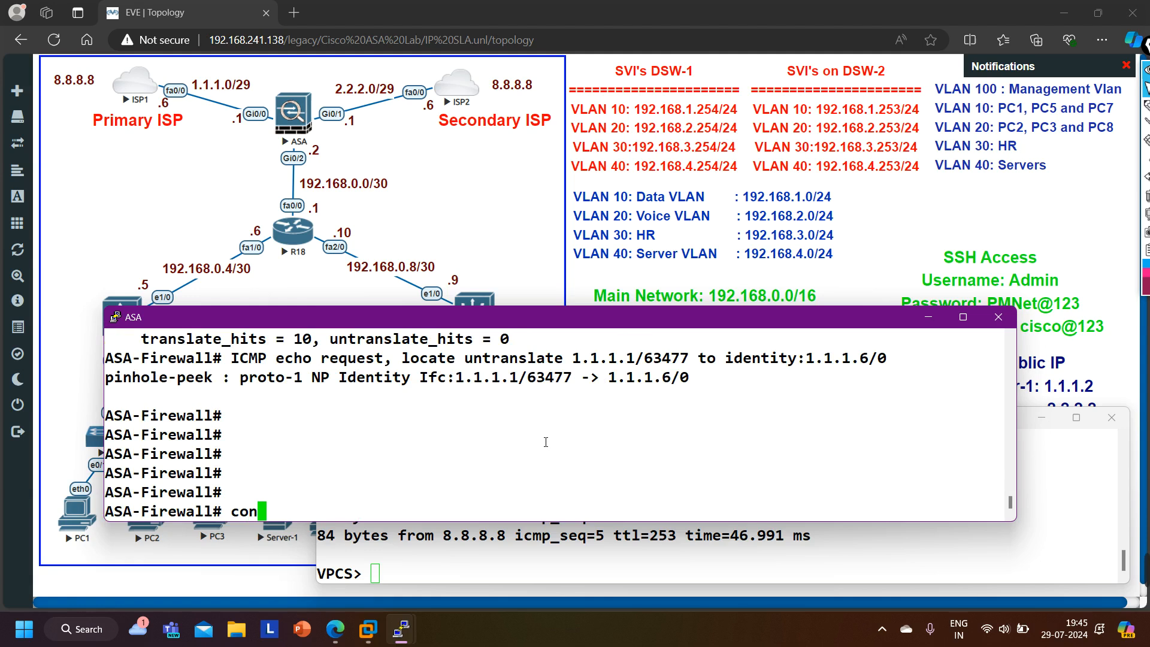
pyautogui.press('Tab')
pyautogui.press('Return')
pyautogui.write('conf')
pyautogui.press('Tab')
pyautogui.write('t')
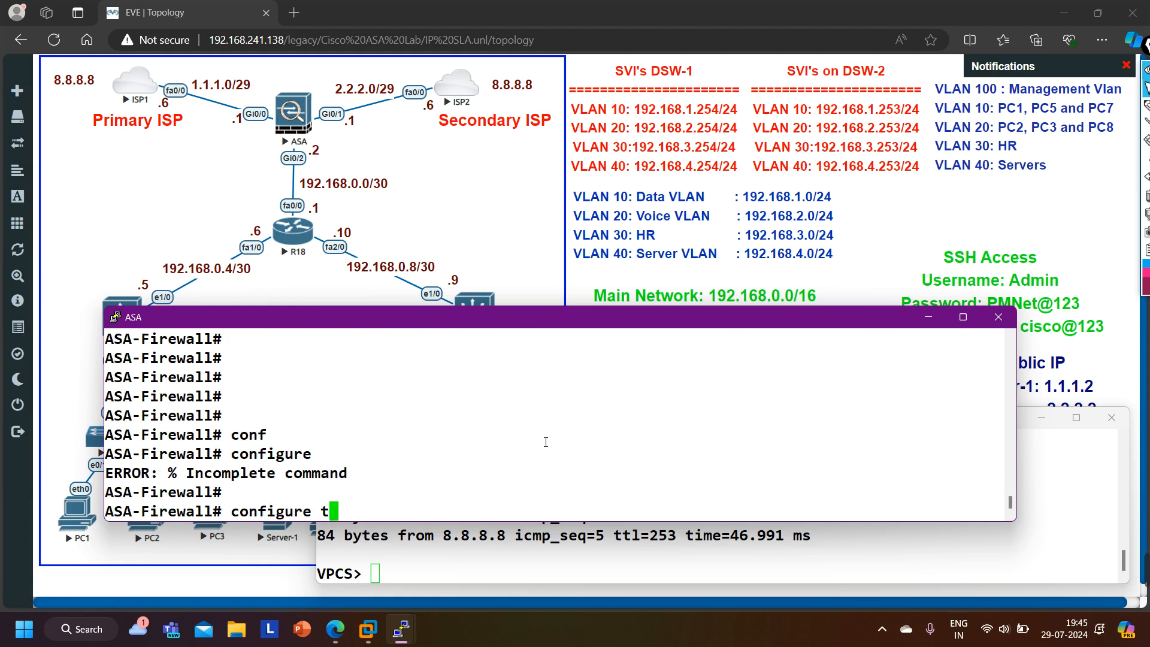
pyautogui.press('Return')
pyautogui.press('Return')
pyautogui.press('Return')
pyautogui.press('Return')
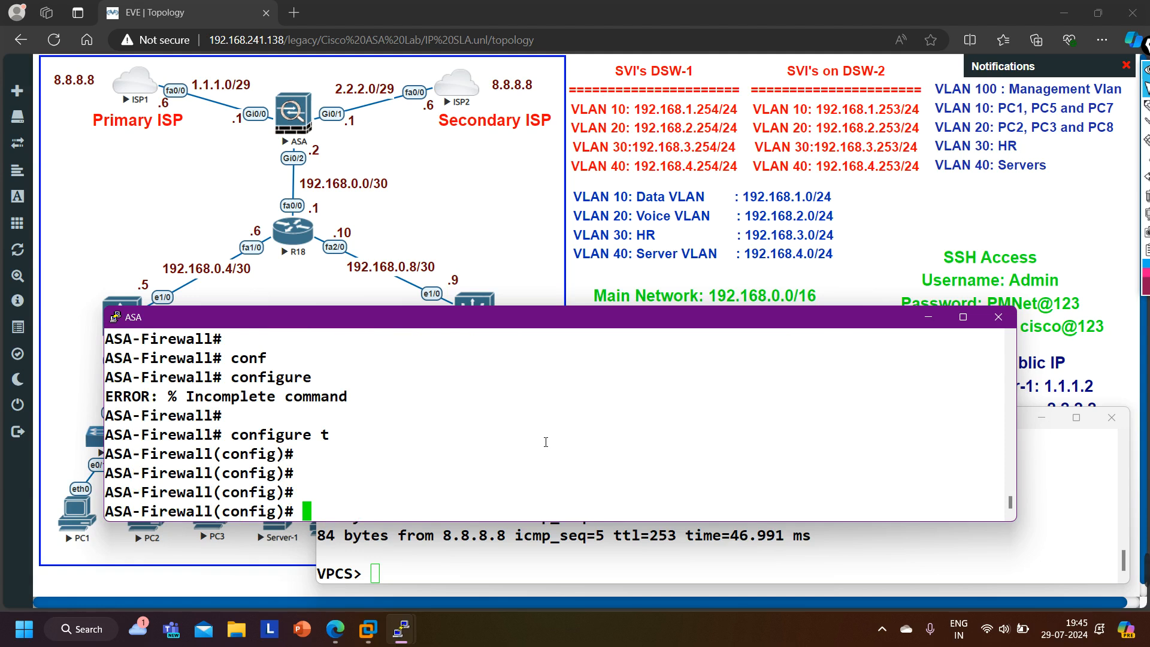
# - On the ASA, open network object PublicIP_Server-1 and set its host to 2.2.2.2
pyautogui.write('onb')
pyautogui.press('Tab')
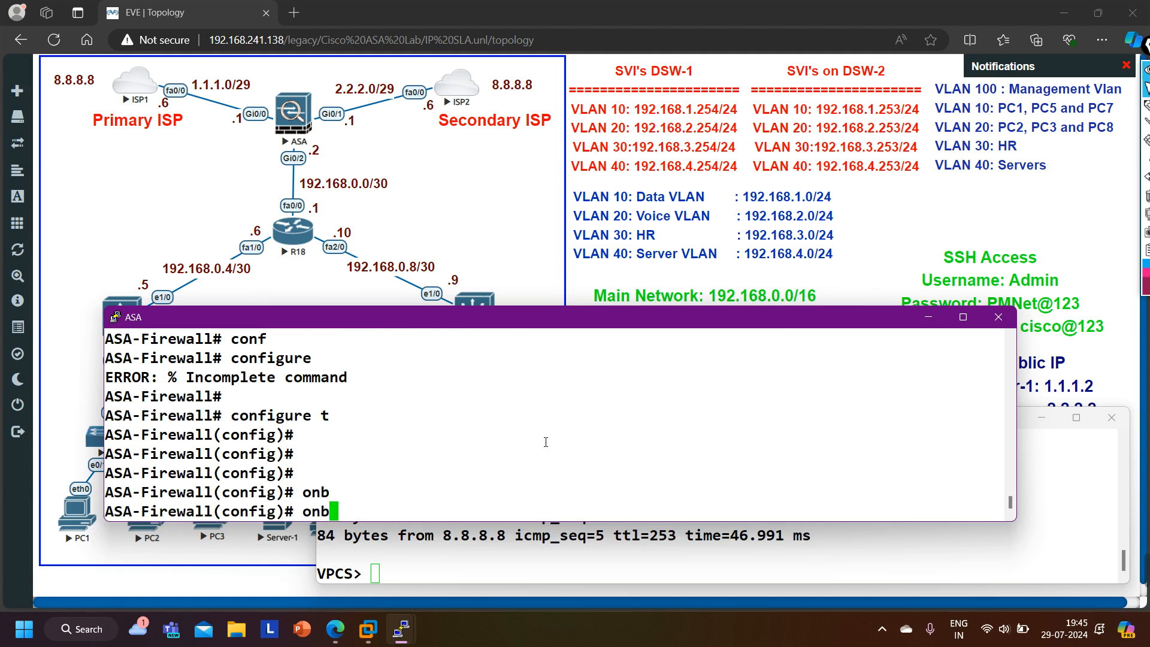
pyautogui.write('b')
pyautogui.press('Tab')
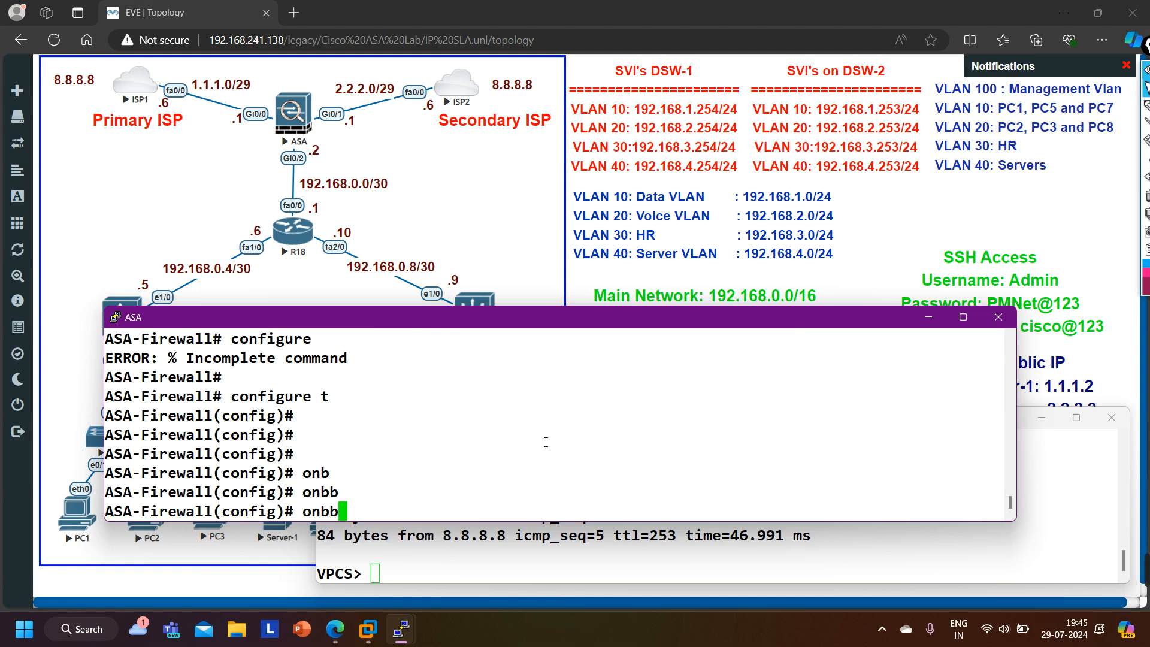
pyautogui.press('BackSpace')
pyautogui.press('BackSpace')
pyautogui.press('BackSpace')
pyautogui.write('b')
pyautogui.press('Tab')
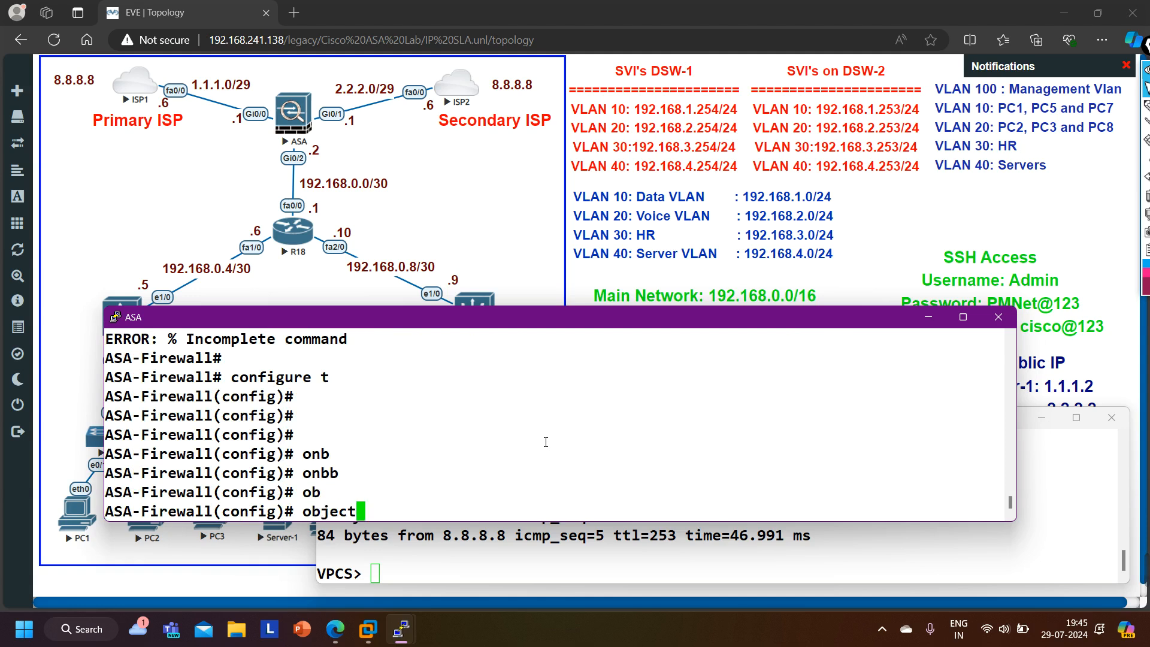
pyautogui.write('net')
pyautogui.press('Tab')
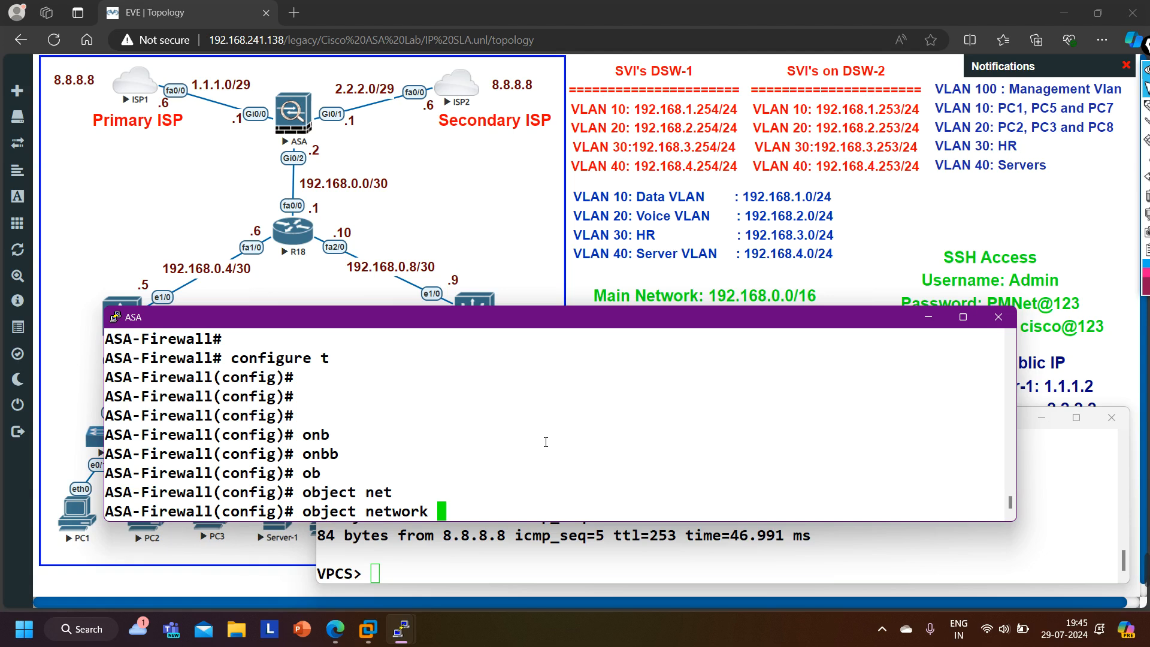
pyautogui.hotkey('alt', 'Tab')
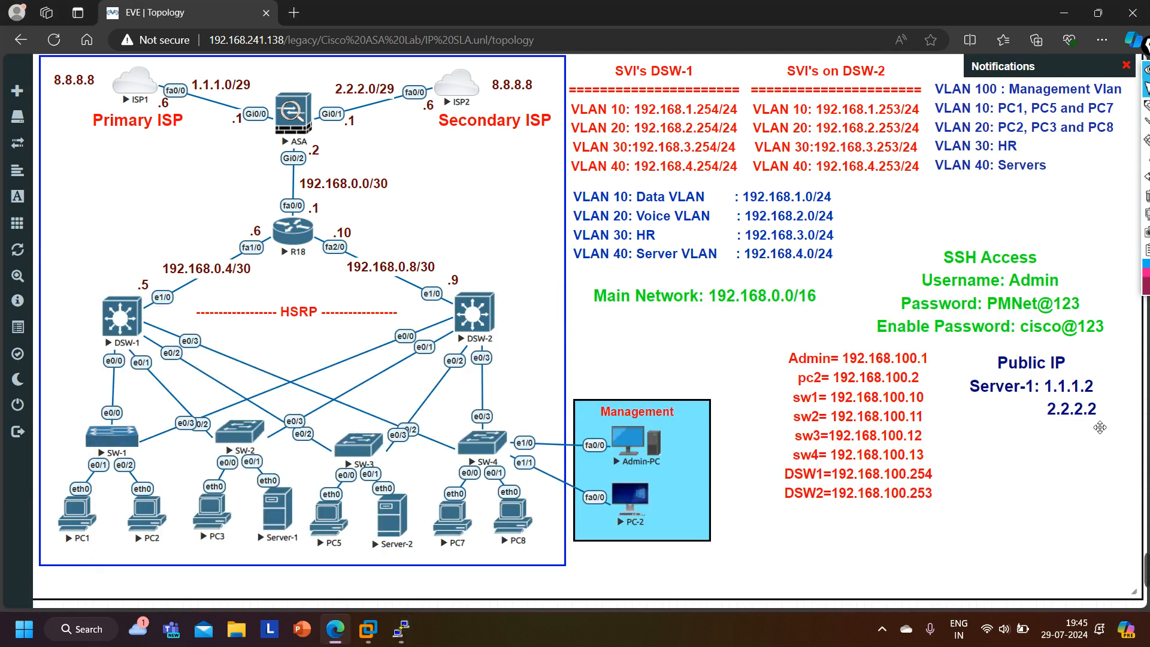
pyautogui.click(402, 639)
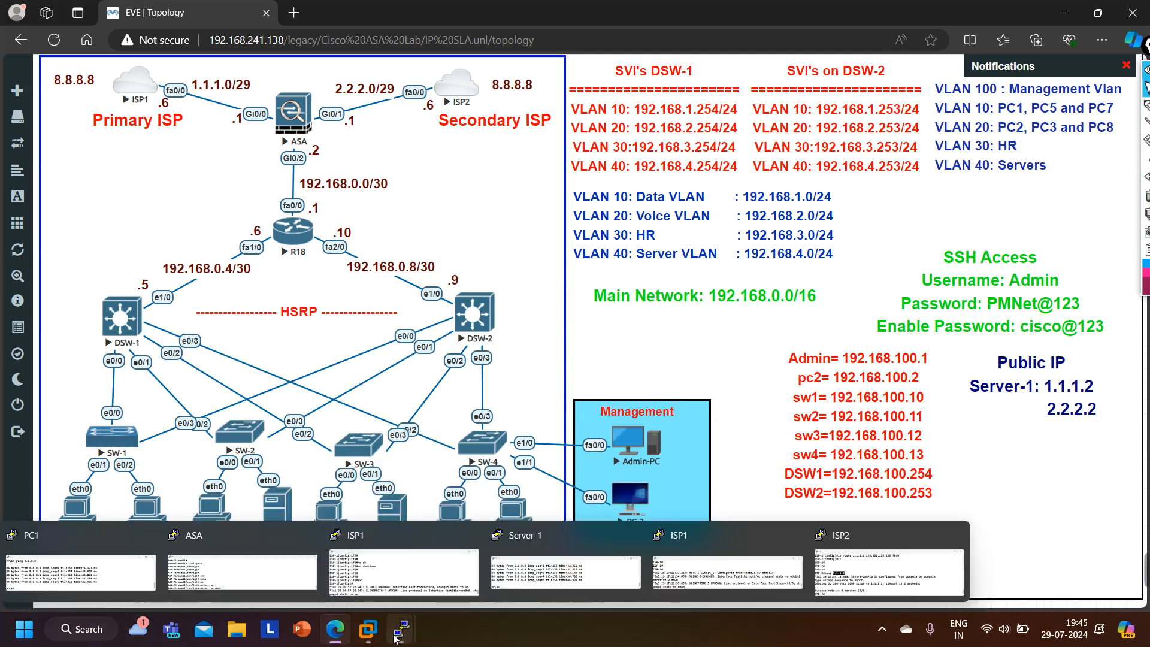
pyautogui.click(241, 605)
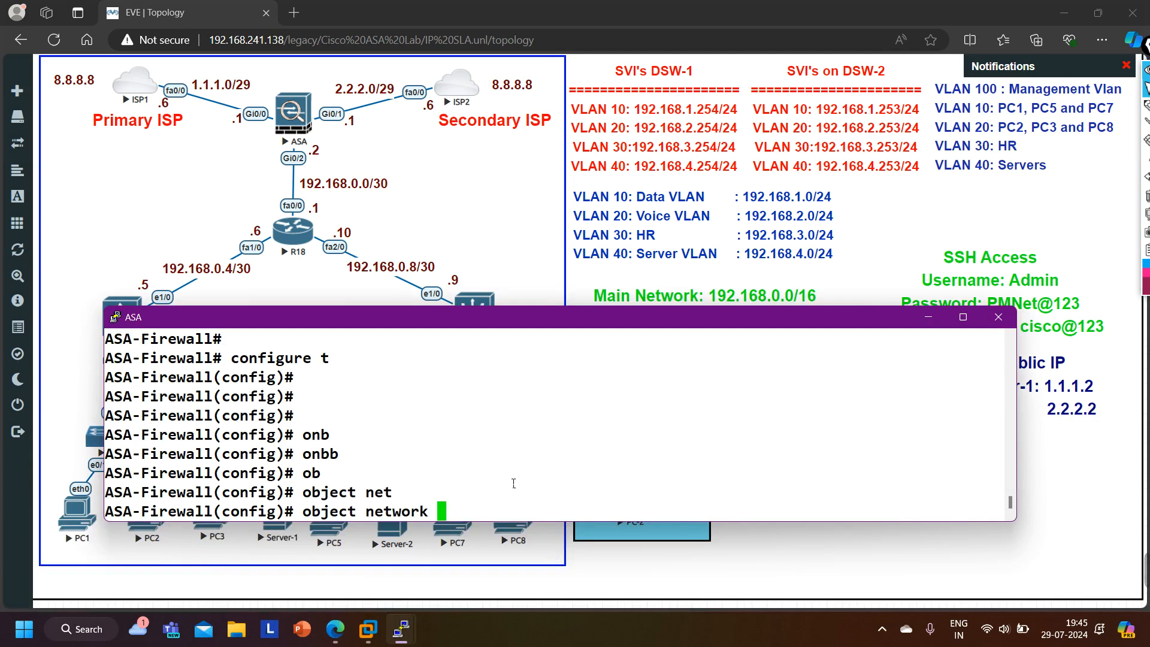
pyautogui.write('Pub')
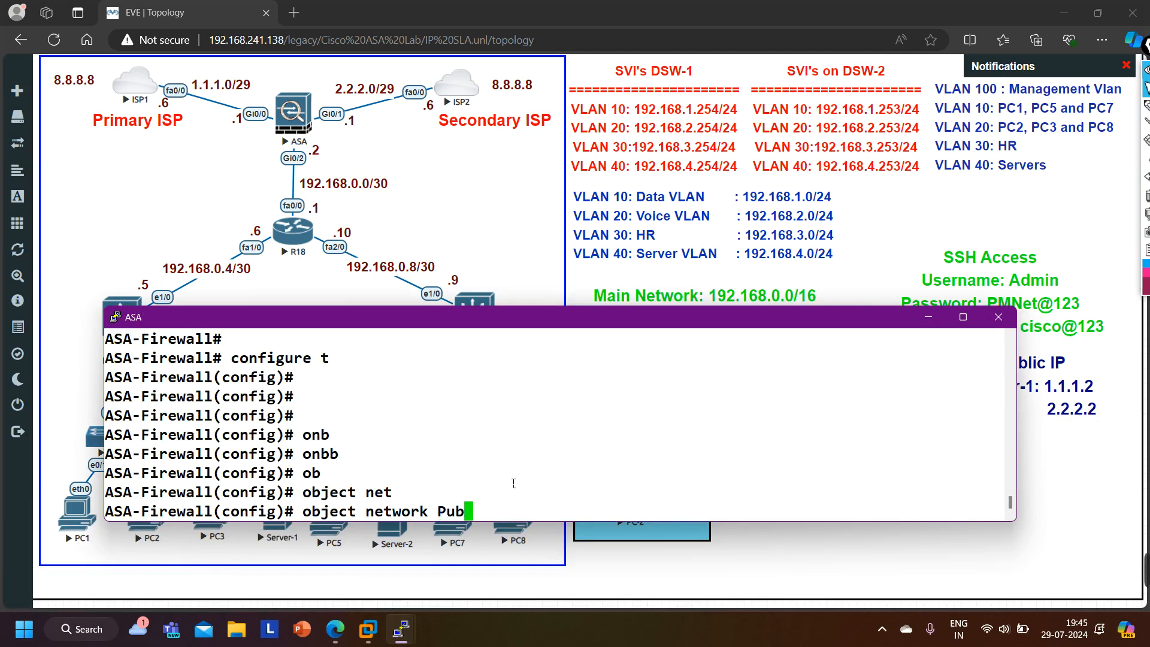
pyautogui.write('licIP')
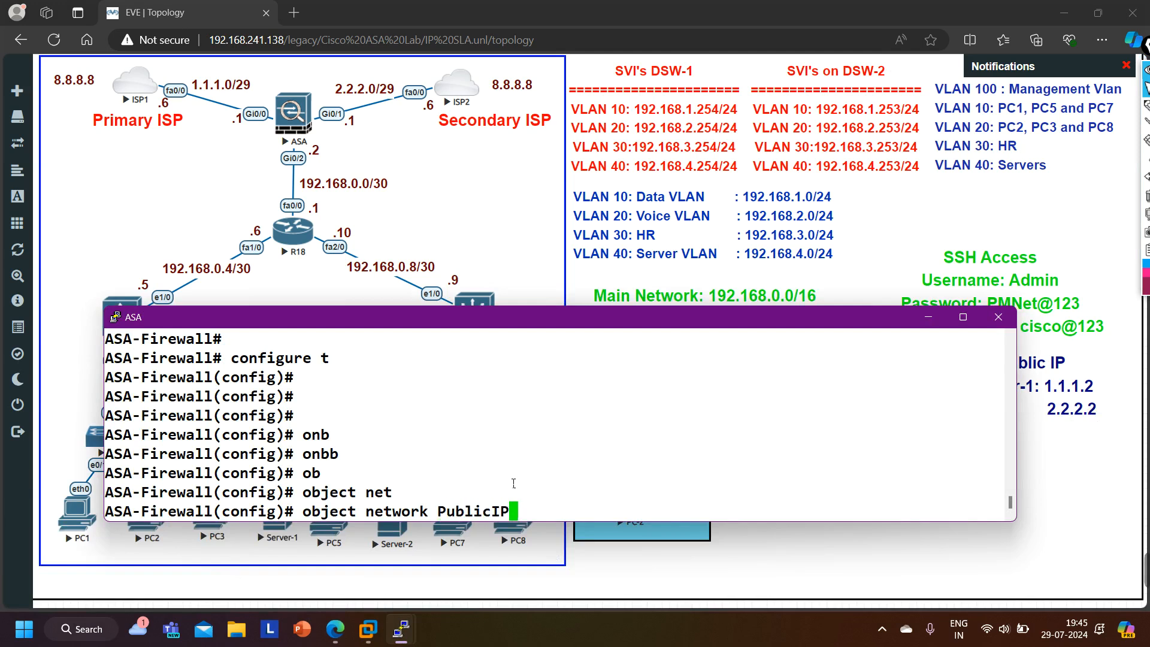
pyautogui.write('_Server-')
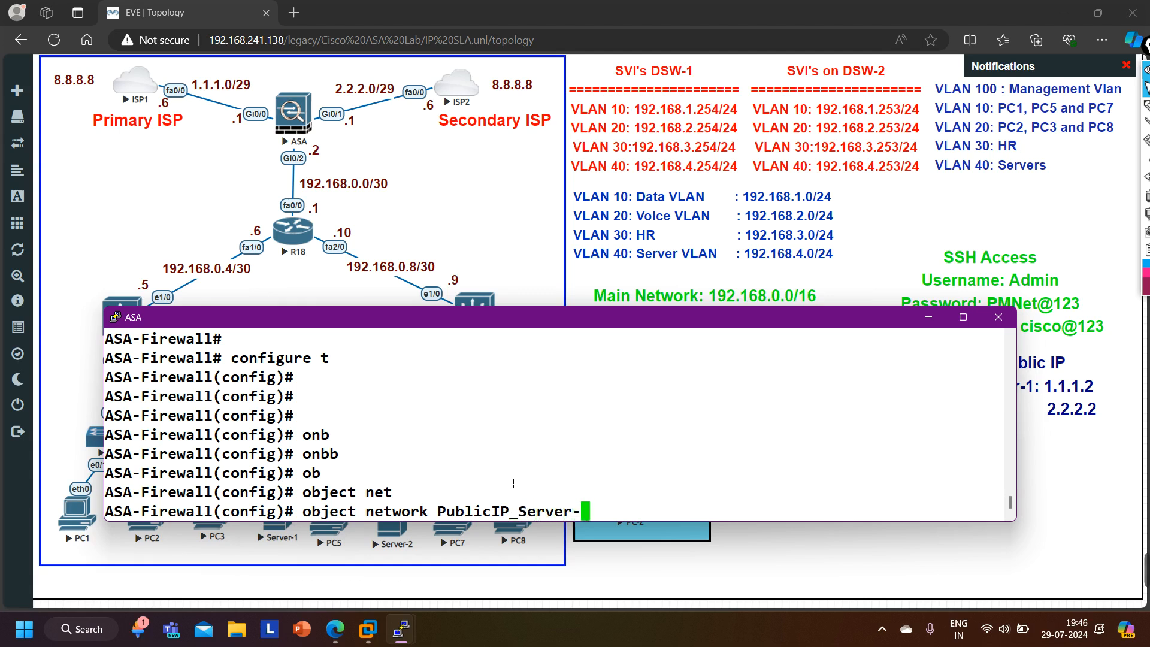
pyautogui.write('1')
pyautogui.press('Return')
pyautogui.write('ho')
pyautogui.press('Tab')
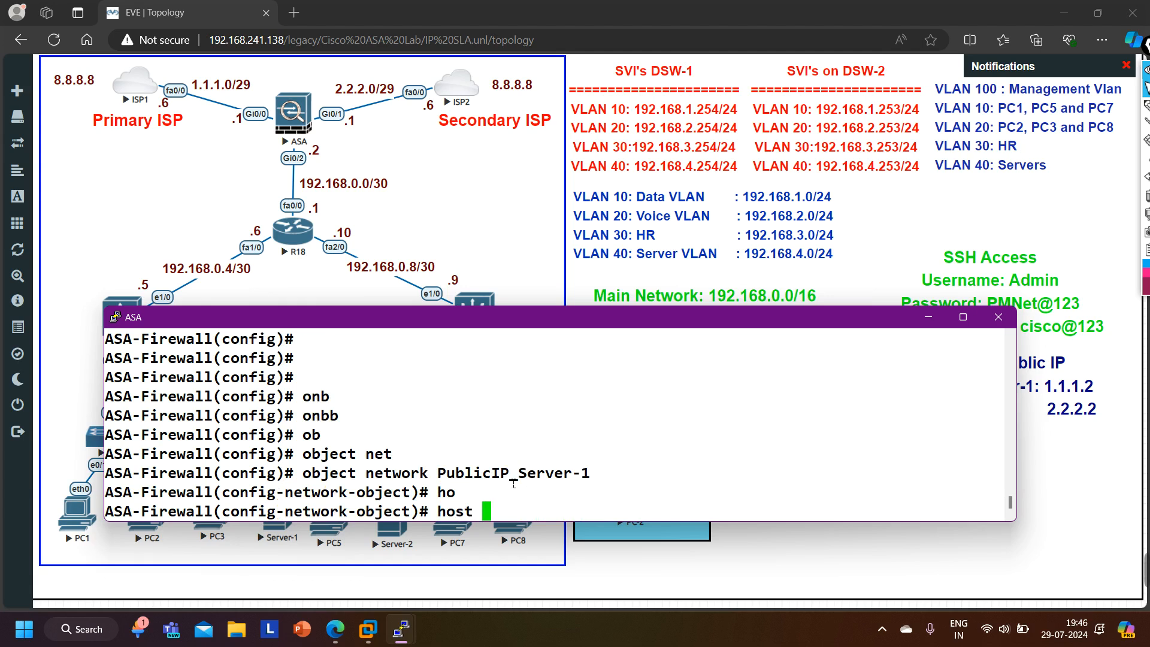
pyautogui.write('2.2.2.2')
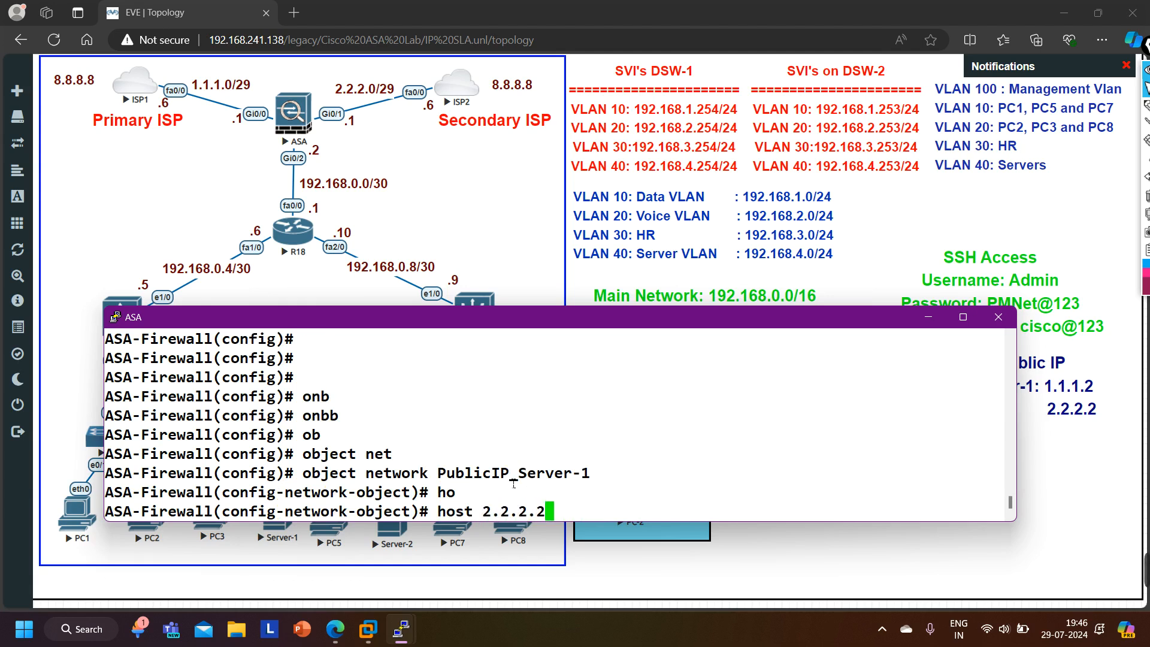
pyautogui.press('Return')
# - Leave object mode and turn off all debugging with un all
pyautogui.press('Return')
pyautogui.press('Return')
pyautogui.press('Return')
pyautogui.press('Return')
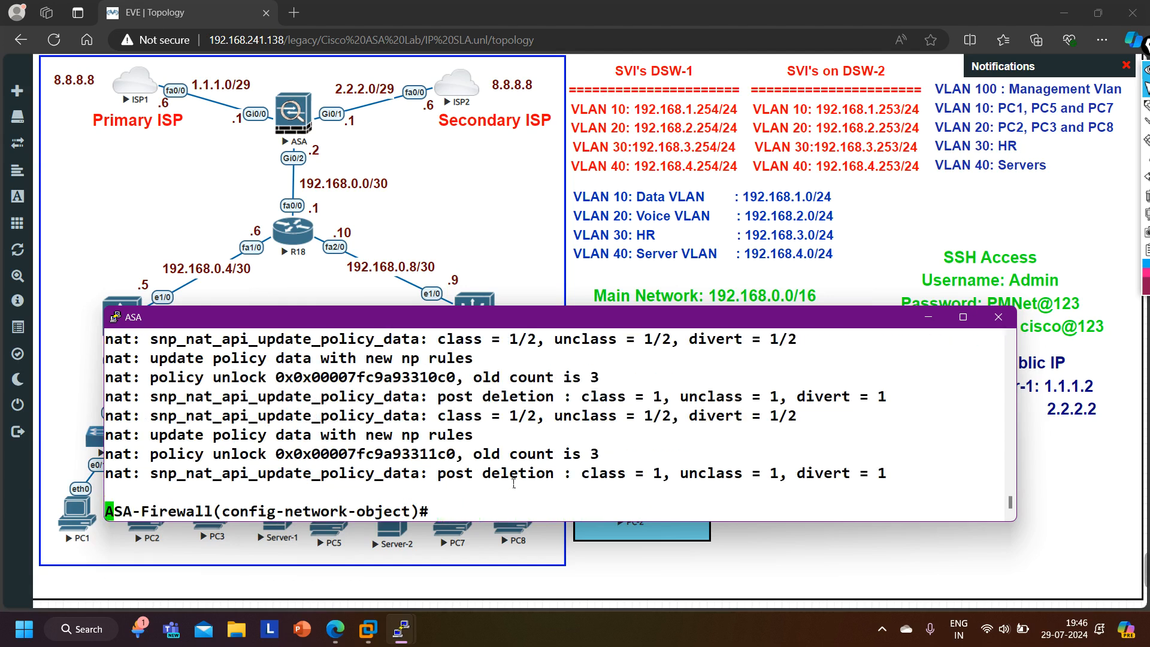
pyautogui.write('exi')
pyautogui.press('Return')
pyautogui.write('un all')
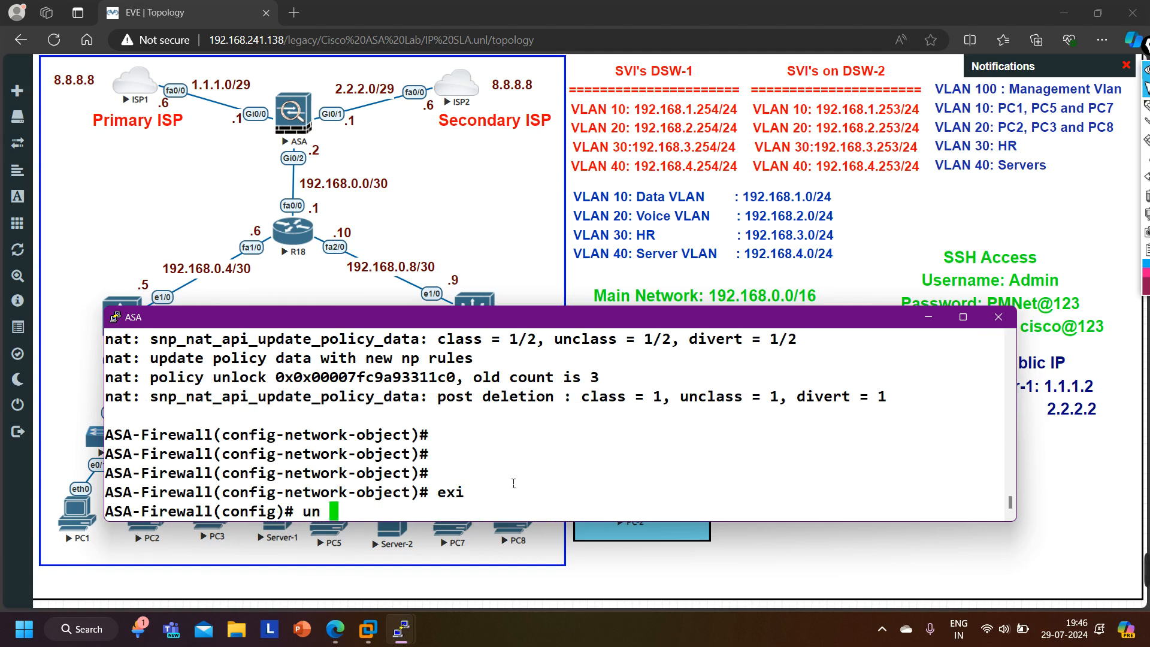
pyautogui.press('Return')
pyautogui.press('Return')
pyautogui.press('Return')
pyautogui.press('Return')
pyautogui.press('Return')
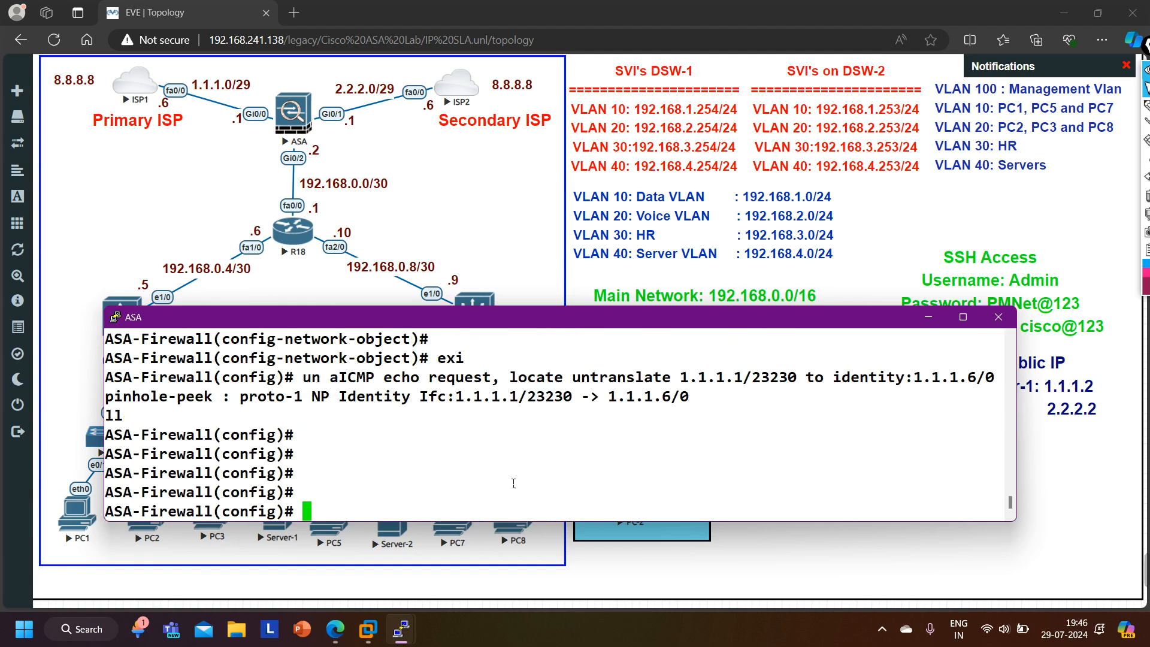
# - Display the network objects with show run object and examine the Server-1 private and public objects
pyautogui.write('show run obj')
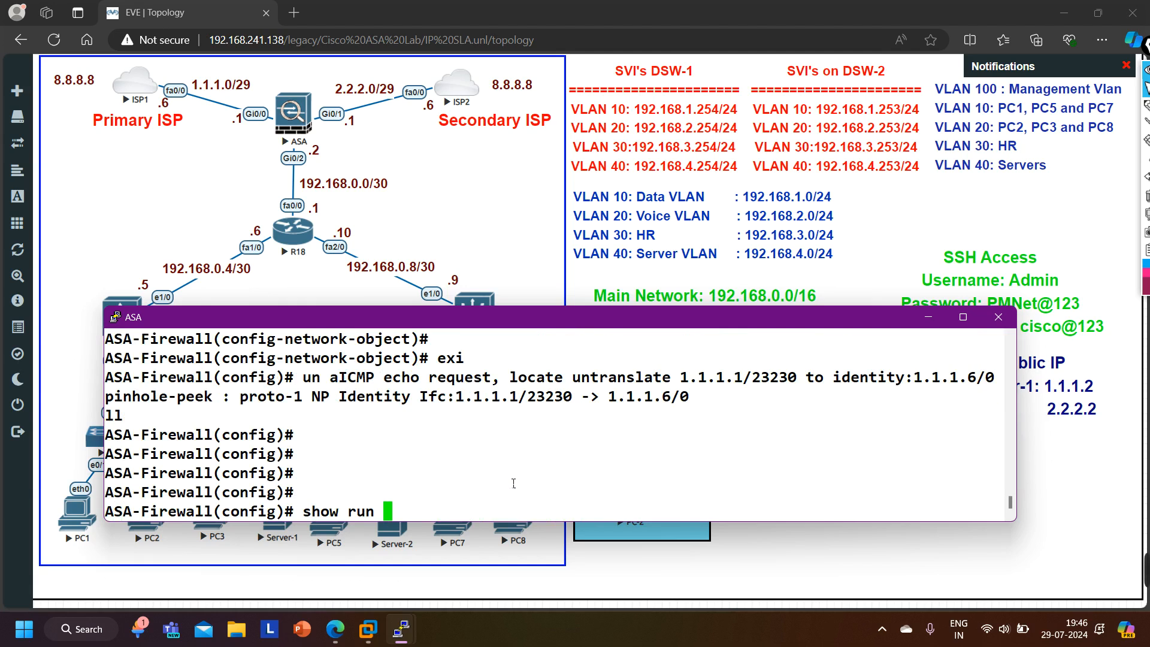
pyautogui.press('Tab')
pyautogui.press('Return')
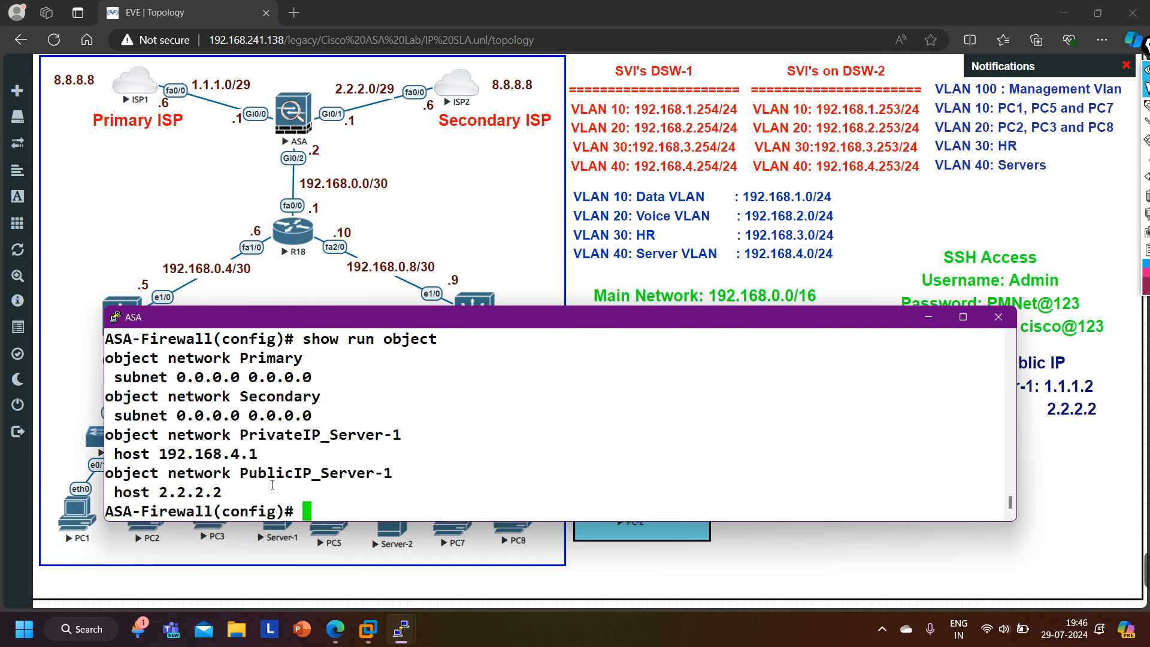
pyautogui.moveTo(251, 476); pyautogui.dragTo(335, 475)
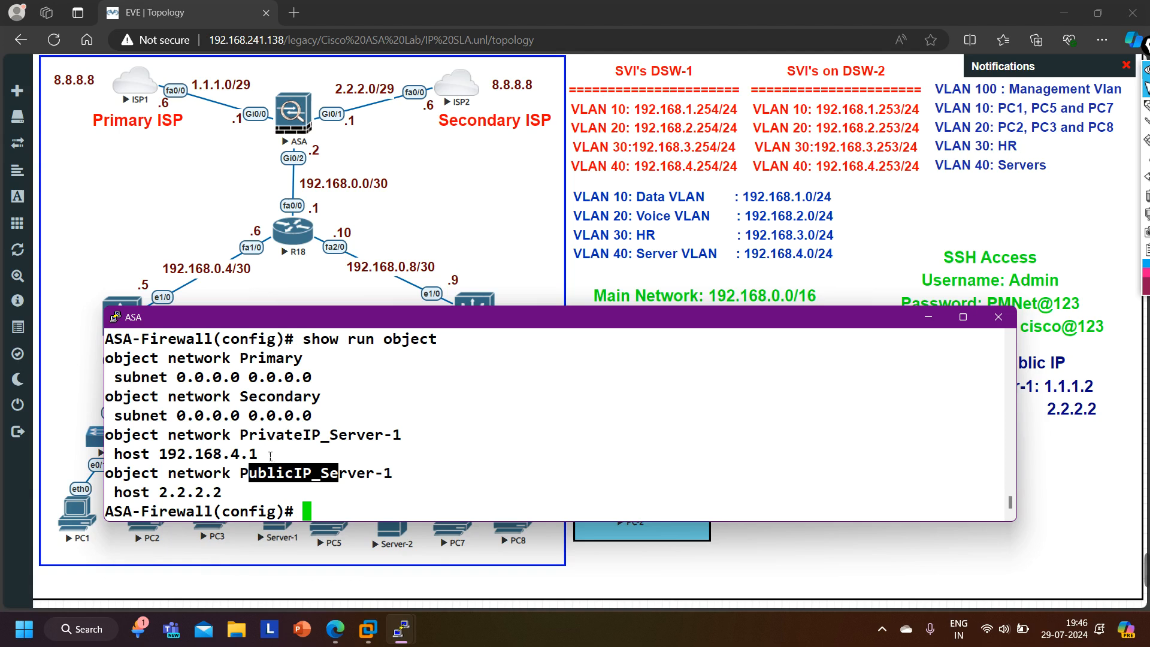
pyautogui.moveTo(265, 444); pyautogui.dragTo(309, 441)
pyautogui.scroll(1, 325, 462)
pyautogui.scroll(-1, 325, 462)
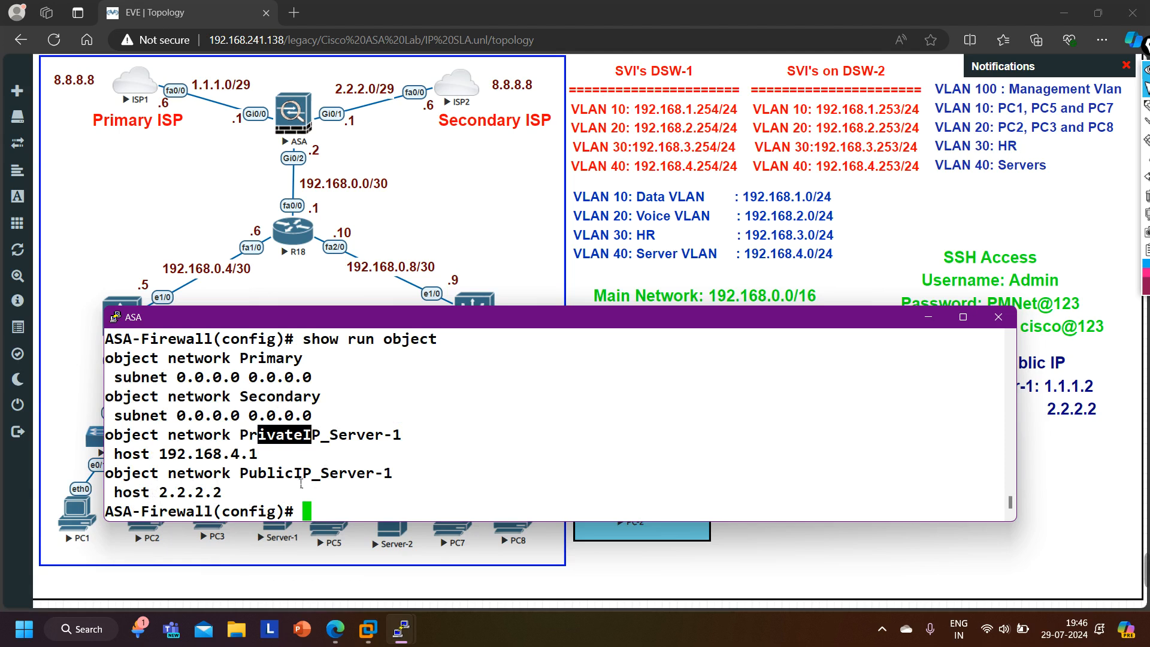
pyautogui.moveTo(240, 477); pyautogui.dragTo(409, 483)
# - Re-enter object PublicIP_Server-1 and try to remove its host 2.2.2.2 with no host
pyautogui.press('Return')
pyautogui.press('Return')
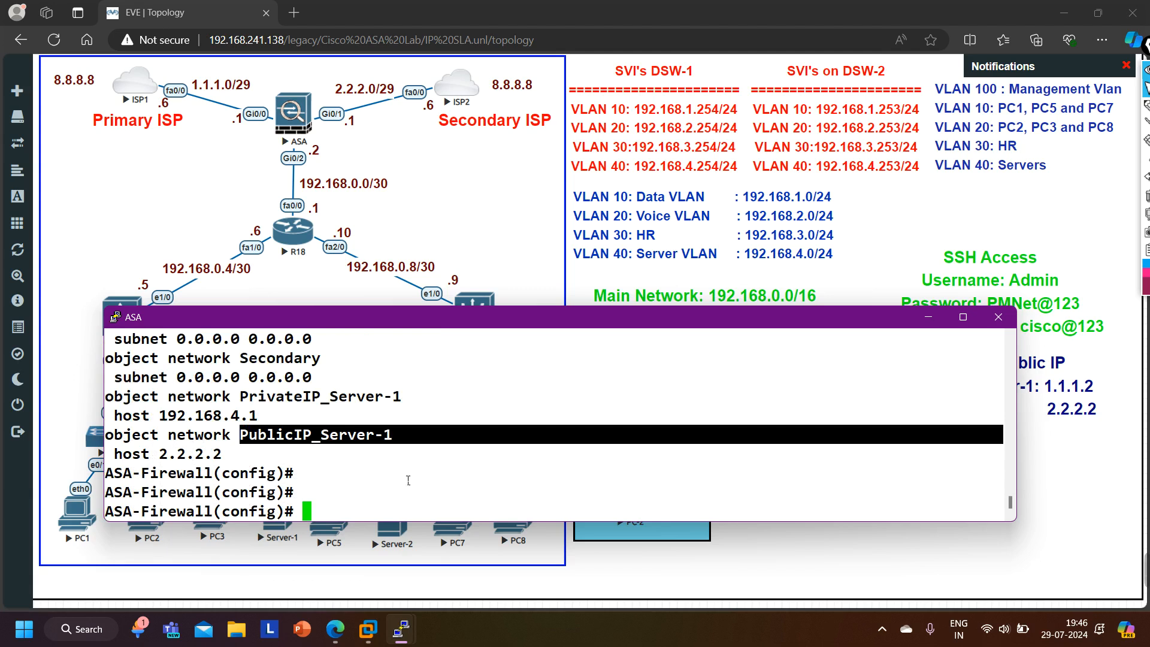
pyautogui.press('Up')
pyautogui.press('Up')
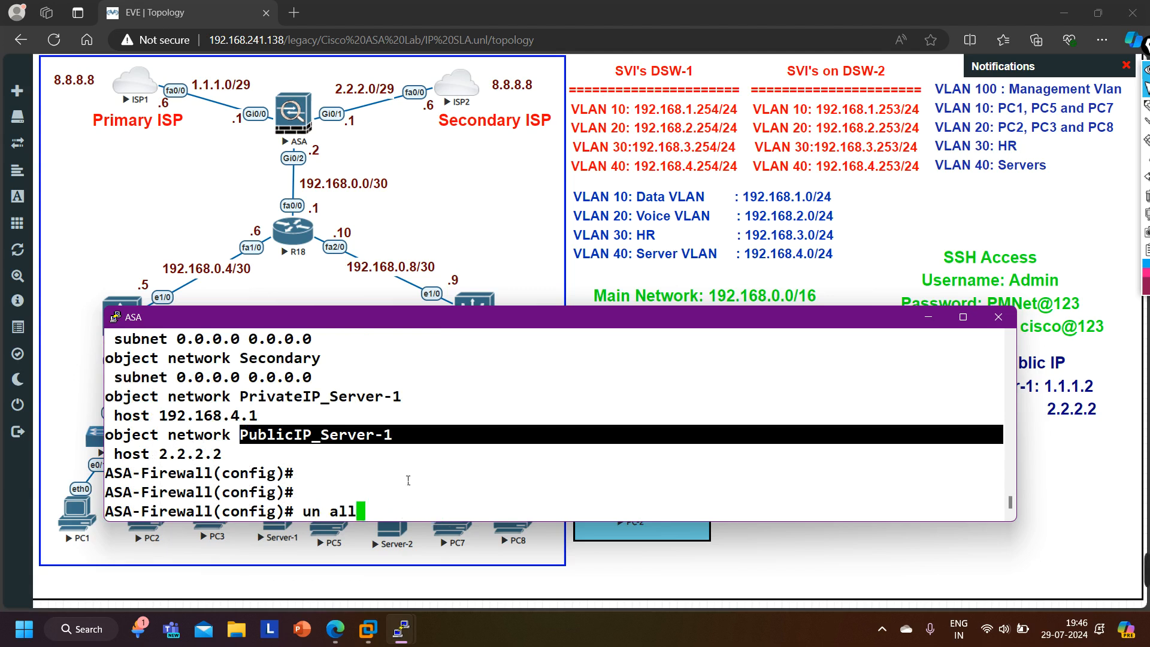
pyautogui.press('Up')
pyautogui.press('Up')
pyautogui.press('Up')
pyautogui.press('Up')
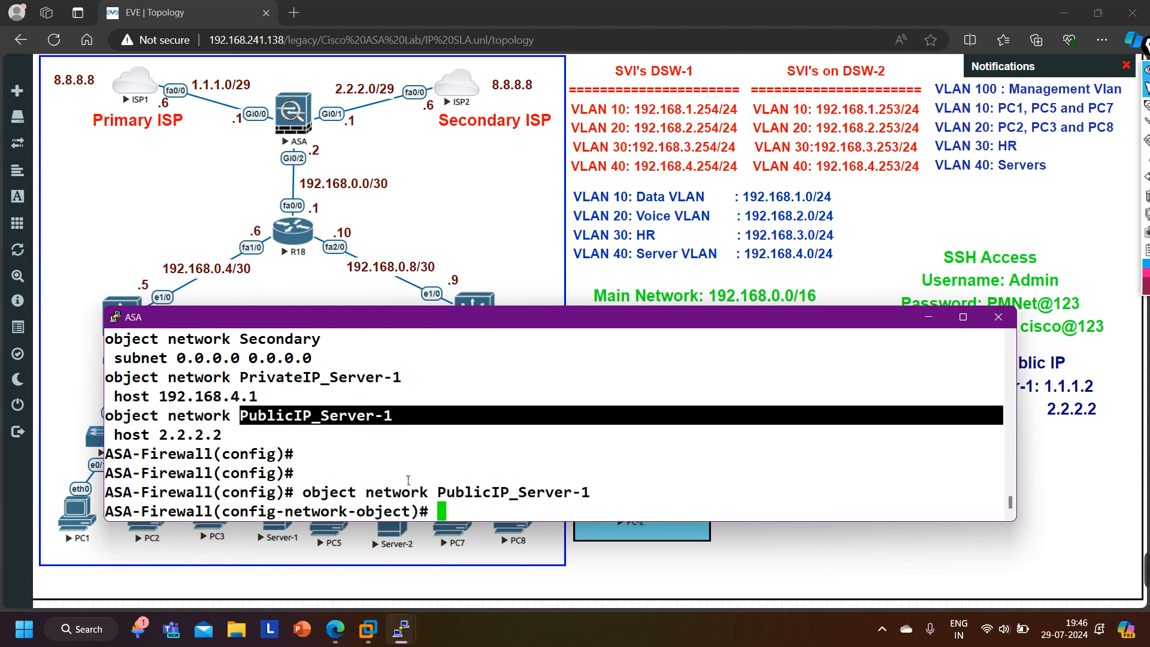
pyautogui.press('Up')
pyautogui.press('Up')
pyautogui.press('Up')
pyautogui.press('Up')
pyautogui.press('Up')
pyautogui.press('Up')
pyautogui.press('Up')
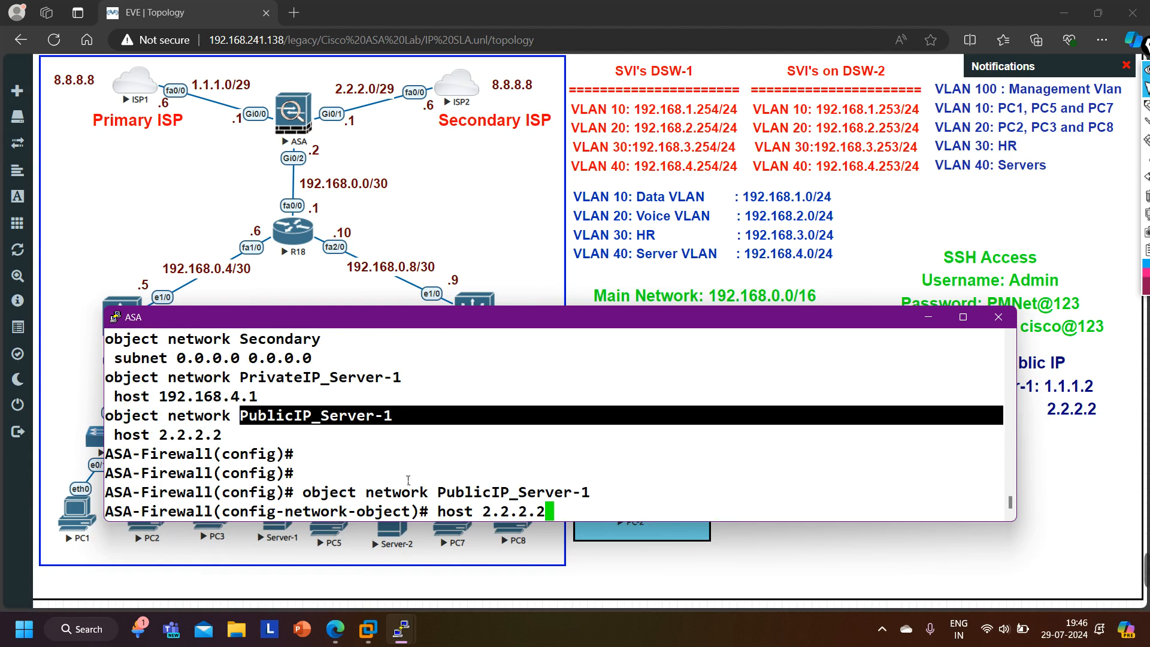
pyautogui.press('Home')
pyautogui.write('no')
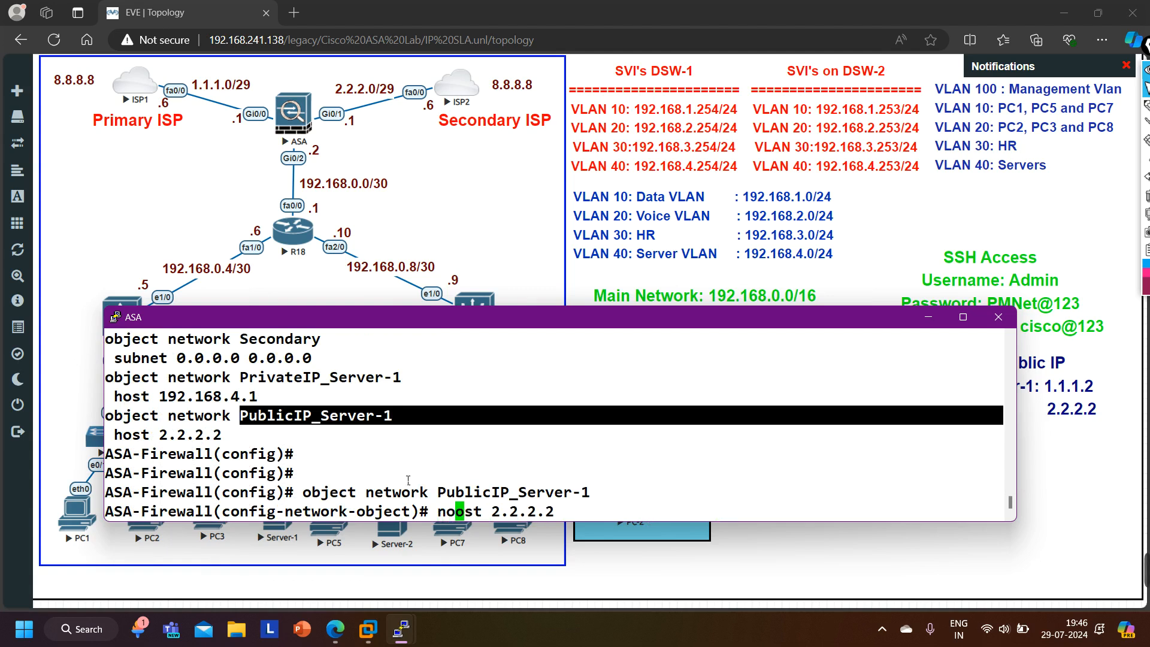
pyautogui.press('Return')
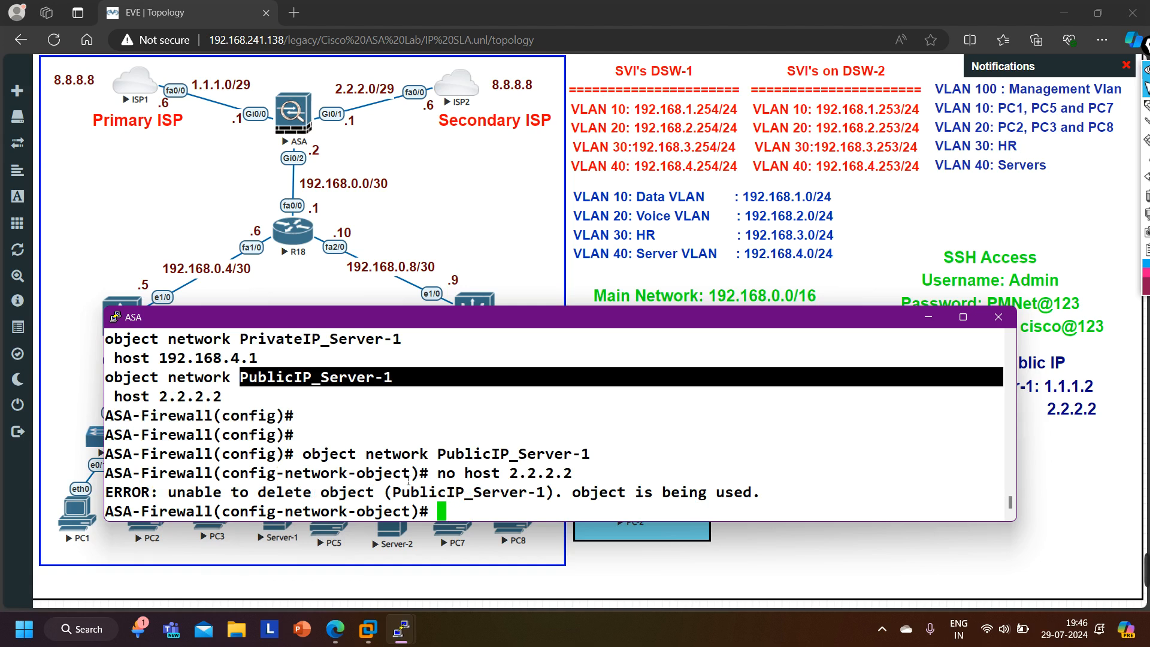
# - Set the object's host to 1.1.1.2 and exit object mode
pyautogui.write('ho')
pyautogui.press('Tab')
pyautogui.write('1.1.1.')
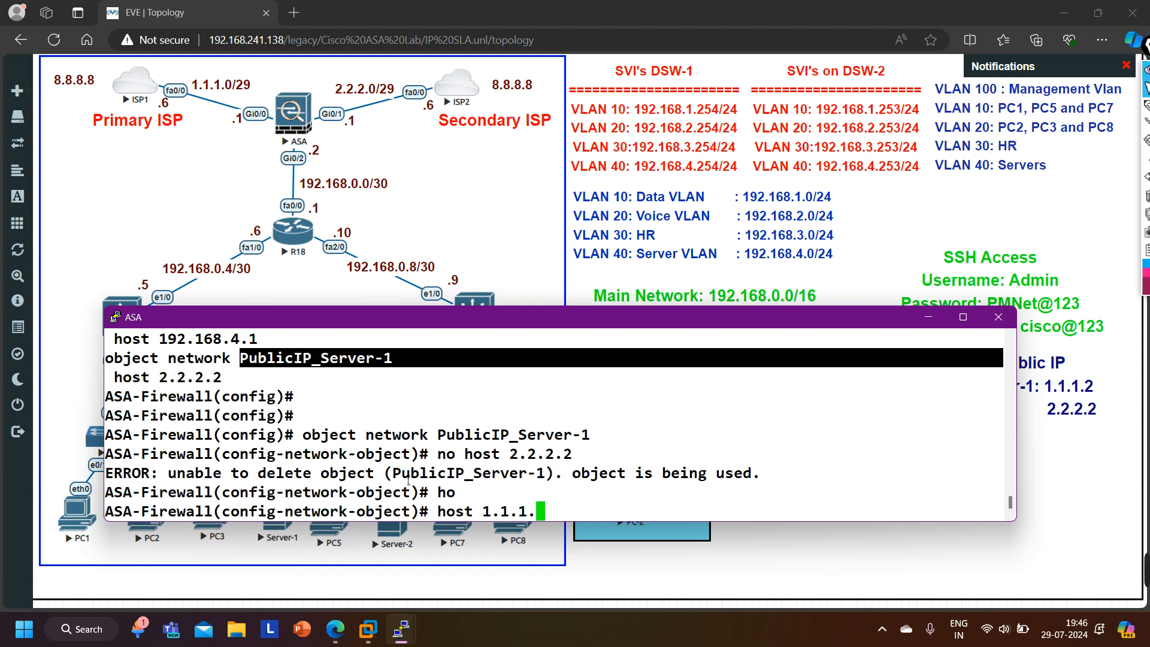
pyautogui.write('2')
pyautogui.press('Return')
pyautogui.write('exi')
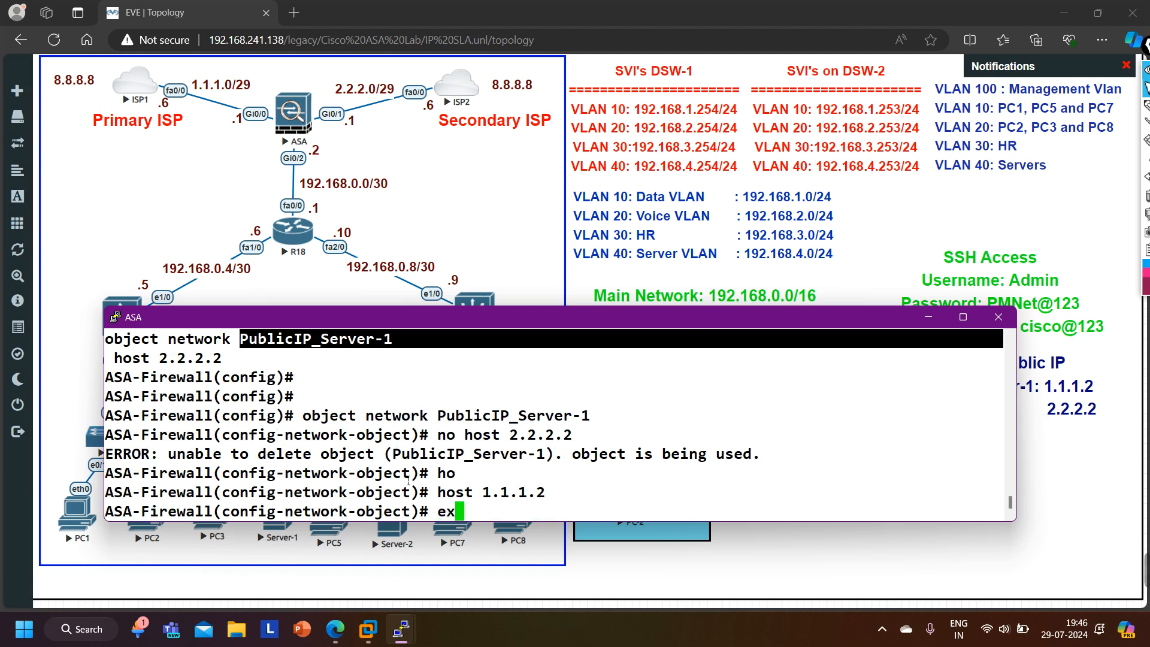
pyautogui.press('Return')
# - Display the network objects again with show run object and check PublicIP_Server-1's host
pyautogui.press('Up')
pyautogui.press('Up')
pyautogui.press('Up')
pyautogui.press('Up')
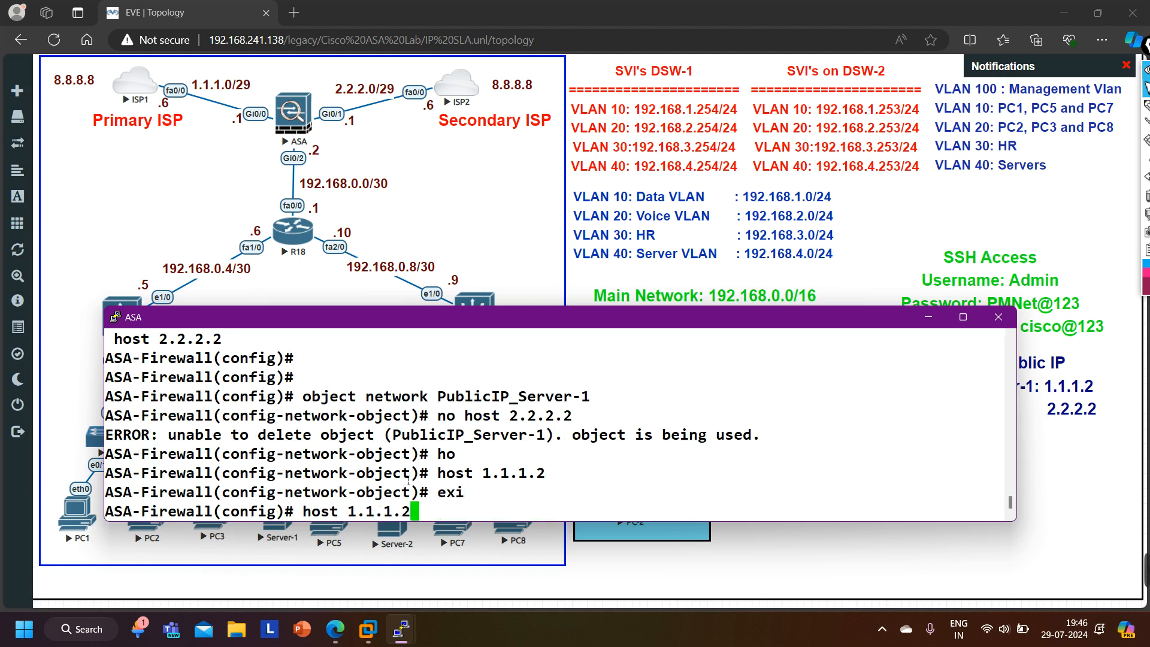
pyautogui.press('Up')
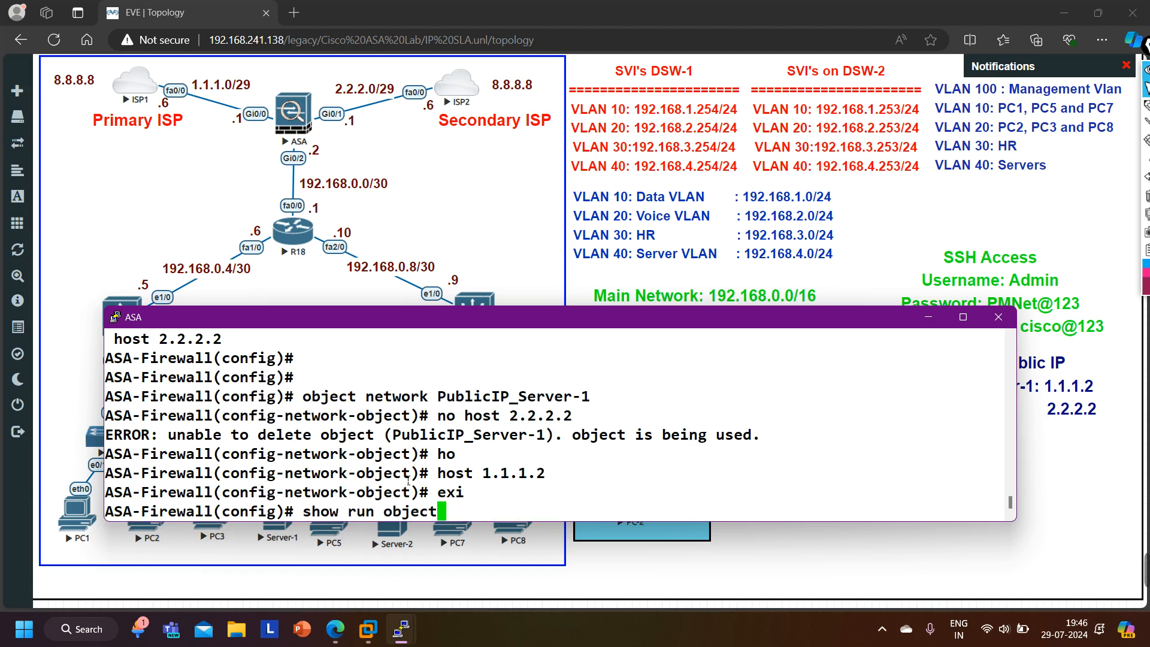
pyautogui.press('Return')
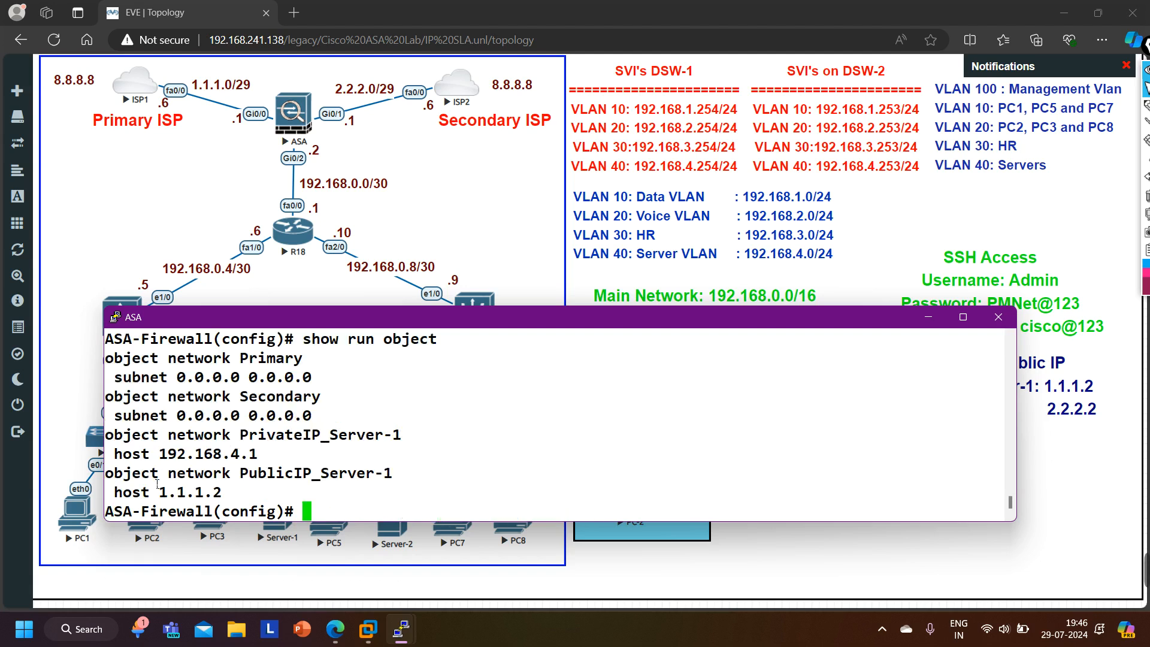
pyautogui.moveTo(131, 480); pyautogui.dragTo(272, 478)
pyautogui.moveTo(147, 498); pyautogui.dragTo(261, 497)
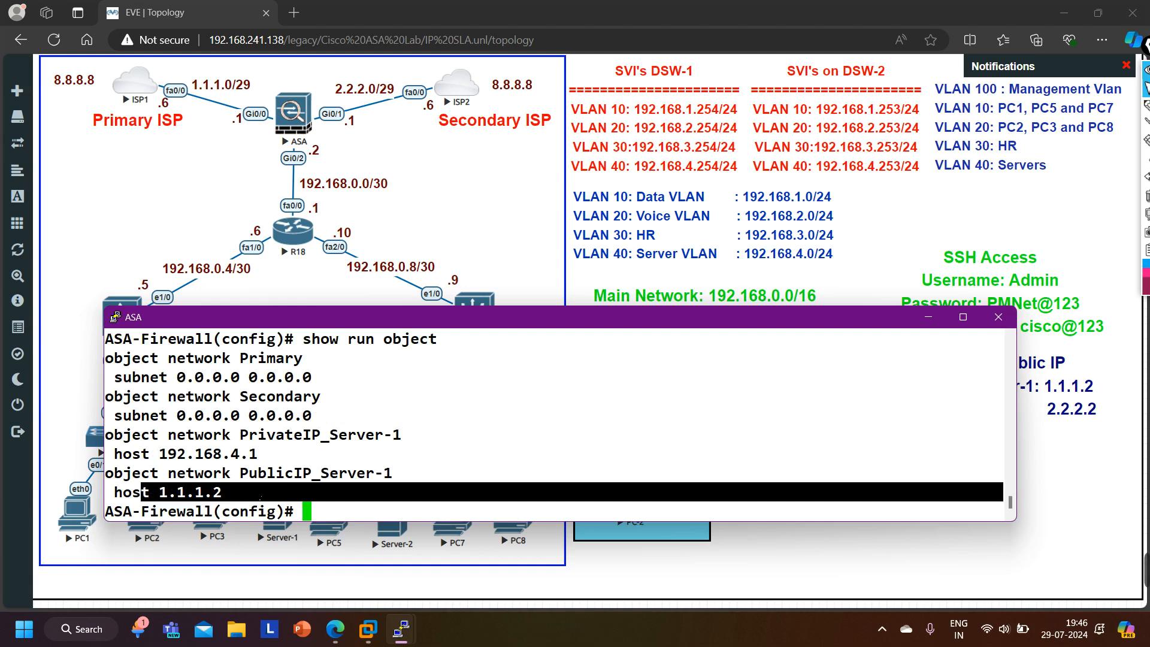
pyautogui.press('Return')
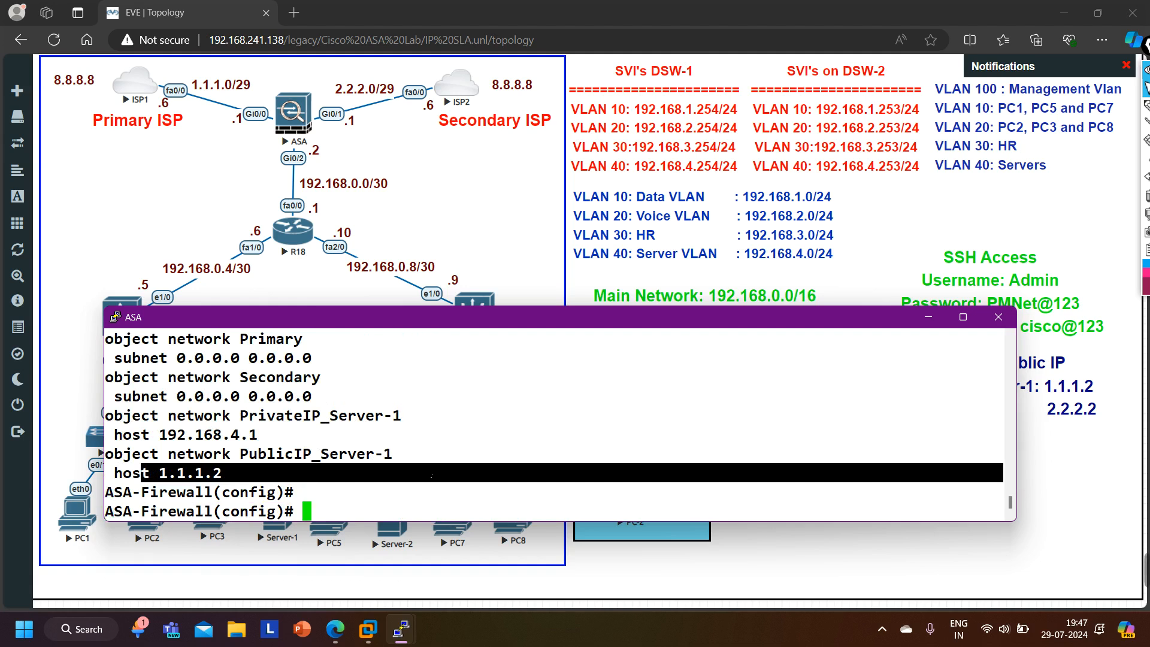
# - Create a new network object named PublicIP_Server-1_isp2 on the ASA
pyautogui.write('obj')
pyautogui.press('Tab')
pyautogui.write('ne')
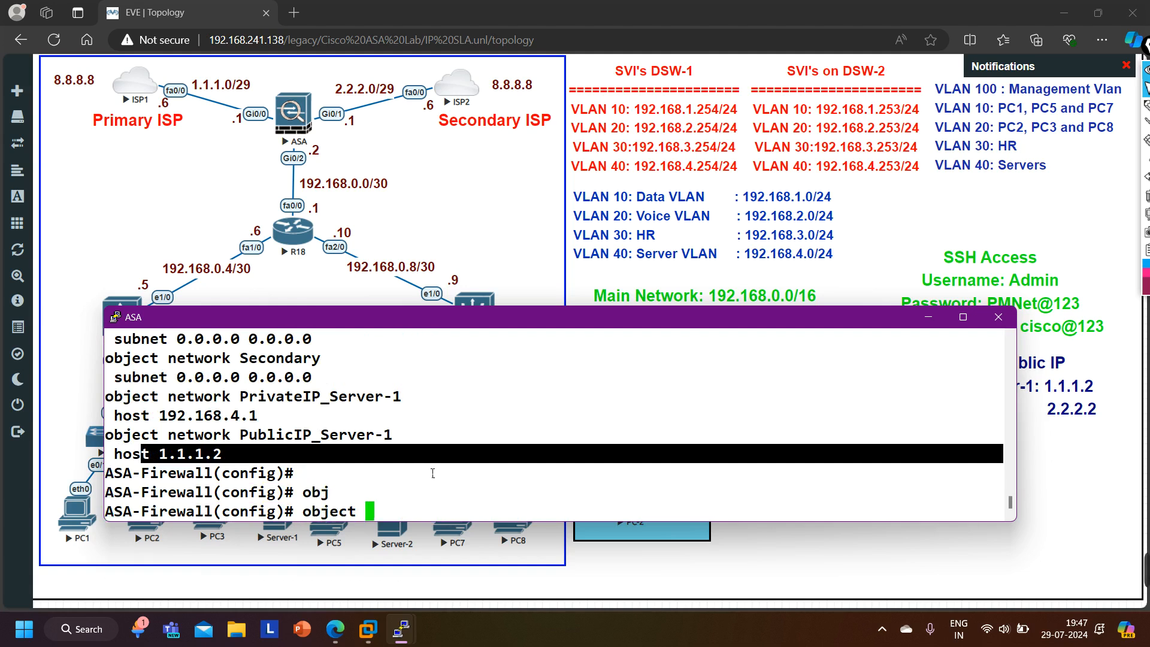
pyautogui.press('Tab')
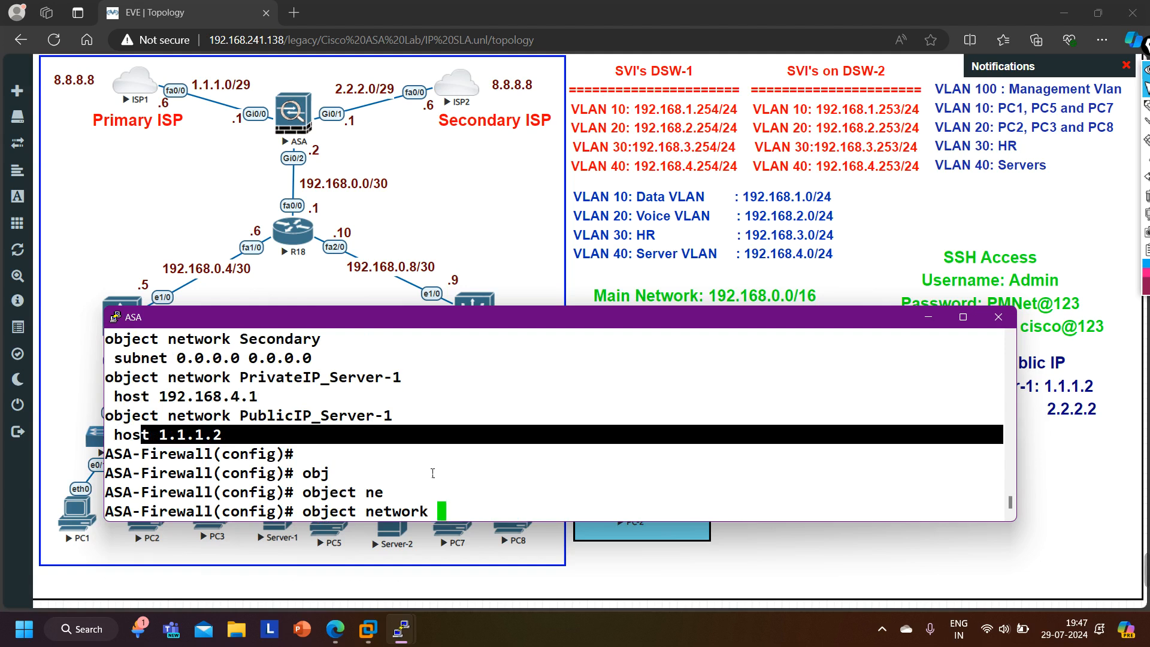
pyautogui.write('Public')
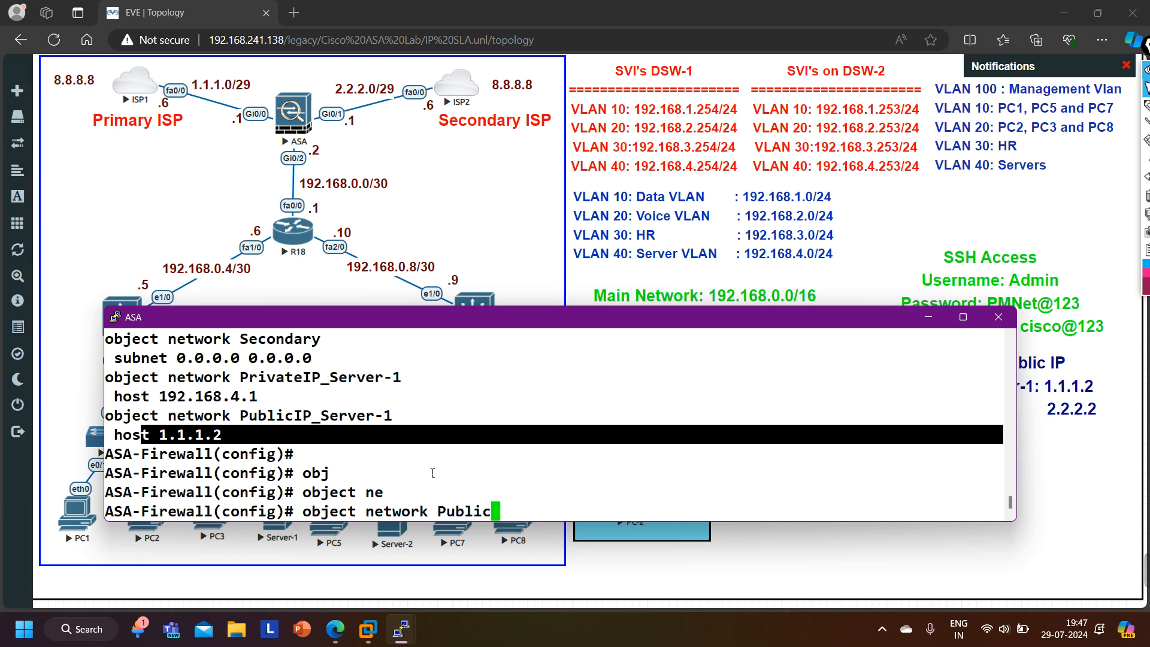
pyautogui.write('IP')
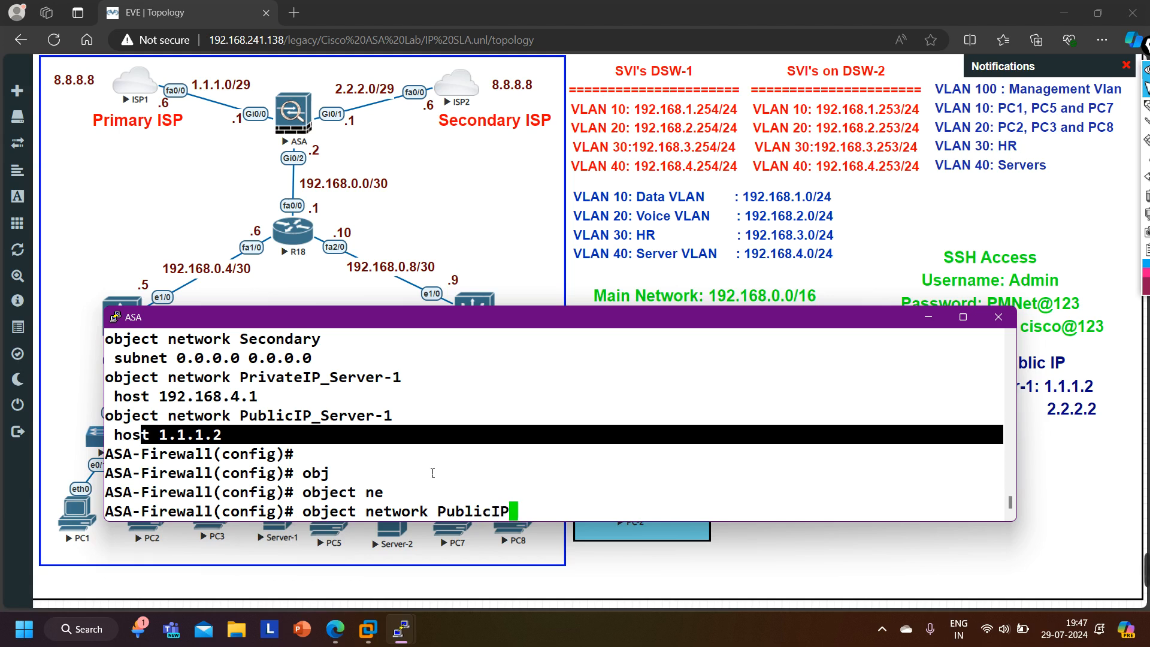
pyautogui.write('_Ser')
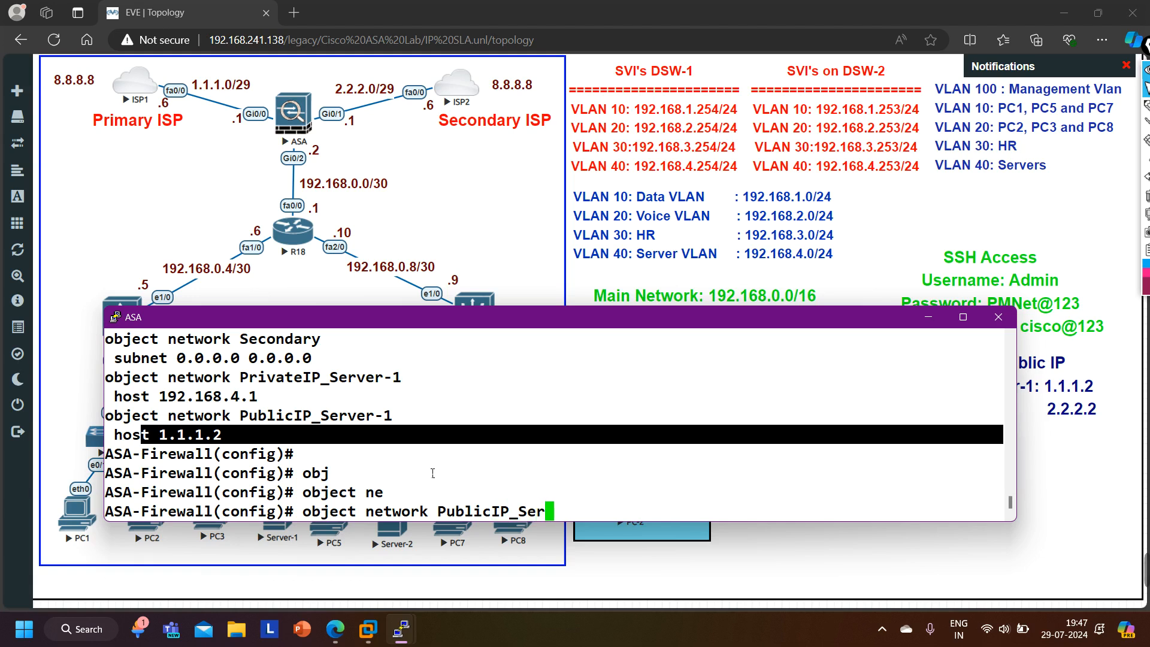
pyautogui.write('ver-1')
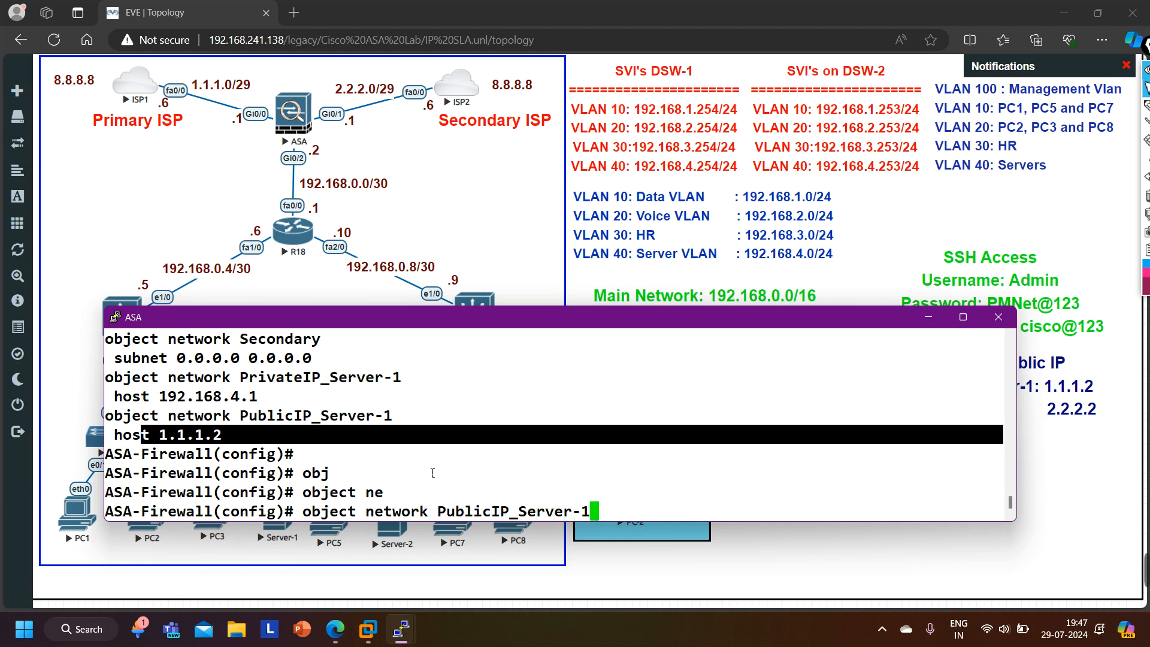
pyautogui.write('_isp2')
pyautogui.press('Return')
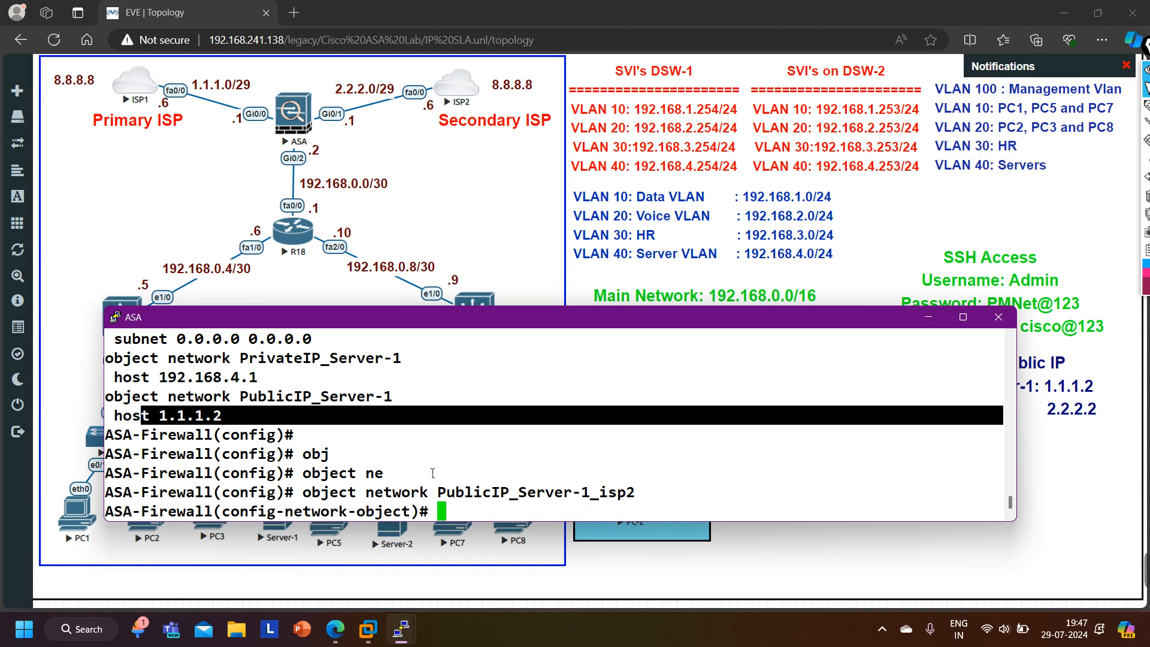
# - Set the object's host to 2.2.2.2 and exit object mode
pyautogui.write('ho')
pyautogui.press('Tab')
pyautogui.write('2.2.2.2')
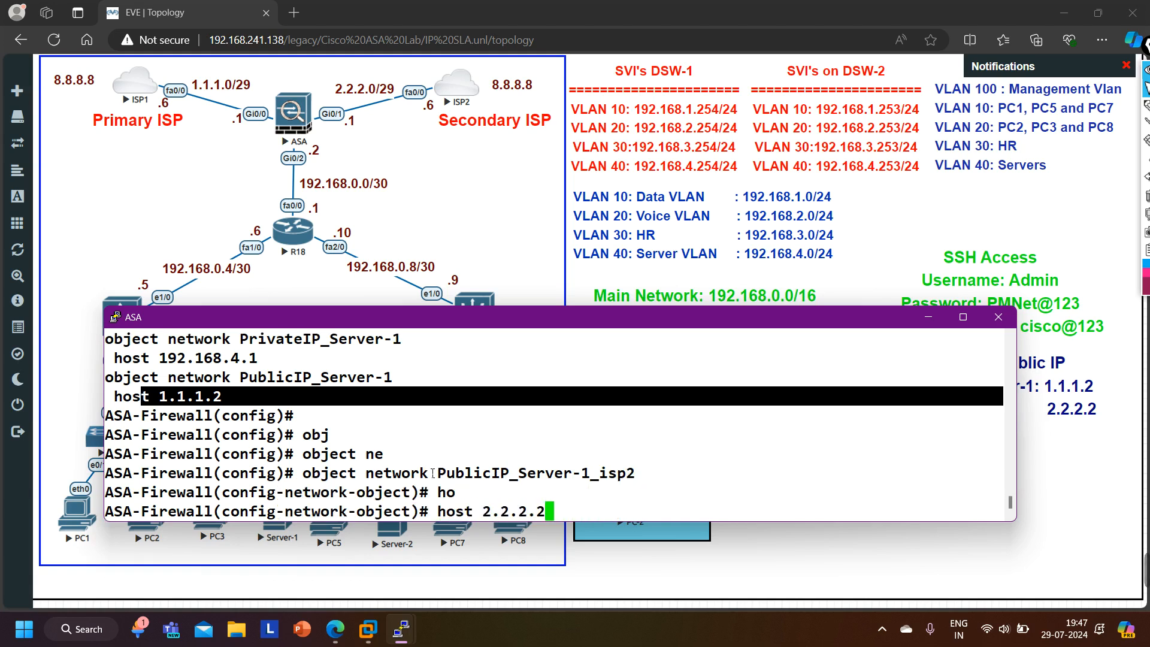
pyautogui.press('Return')
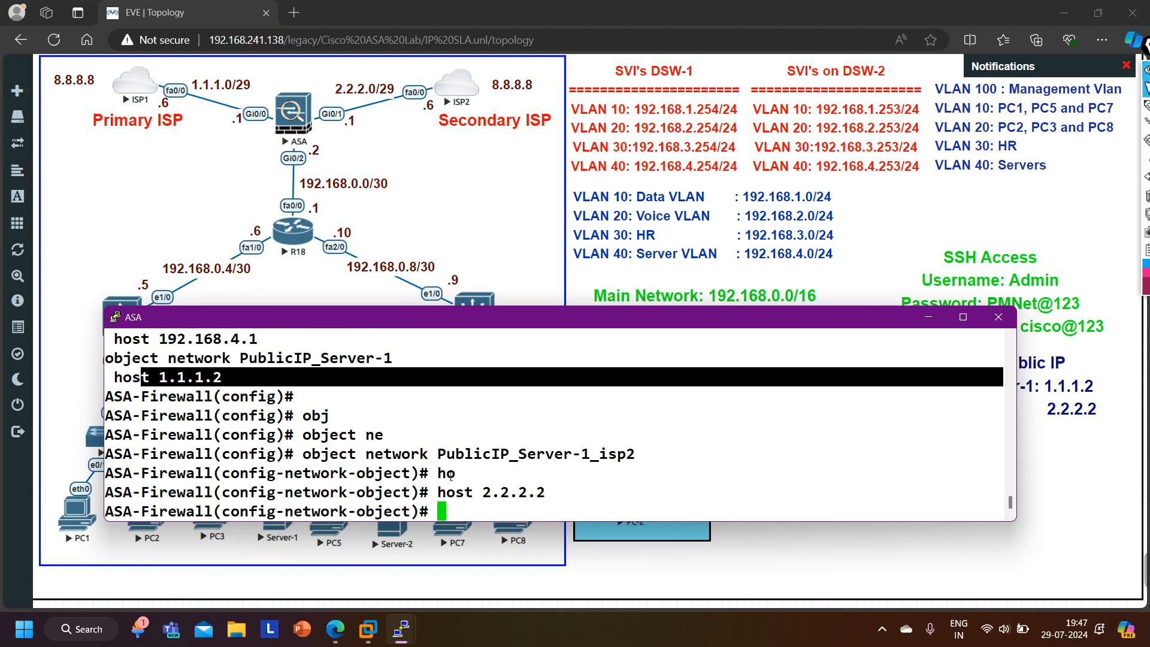
pyautogui.write('exi')
pyautogui.press('Return')
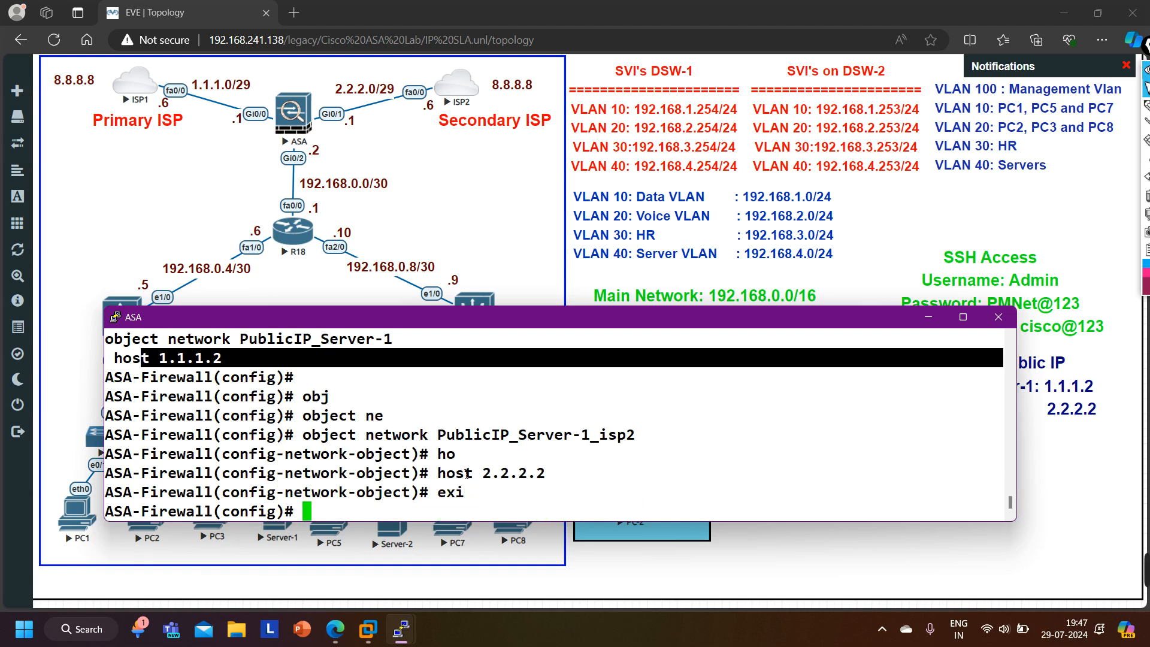
# - Display the network objects with show run object and examine the new PublicIP_Server-1_isp2 entry
pyautogui.write('show run ob')
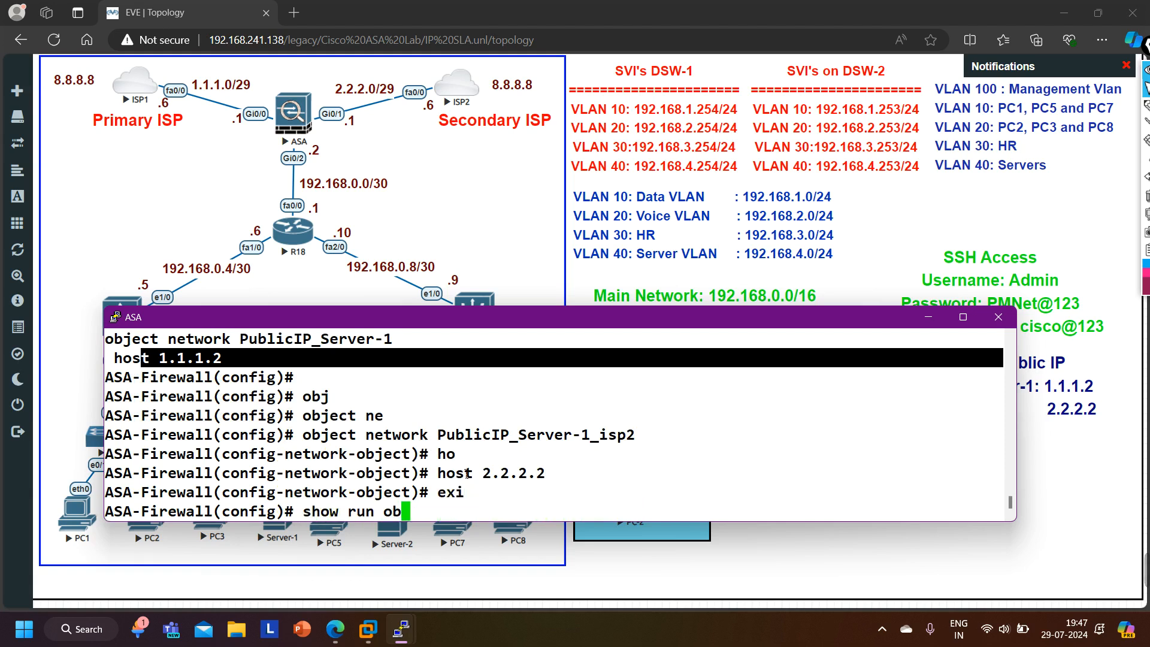
pyautogui.write('j')
pyautogui.press('Tab')
pyautogui.press('Return')
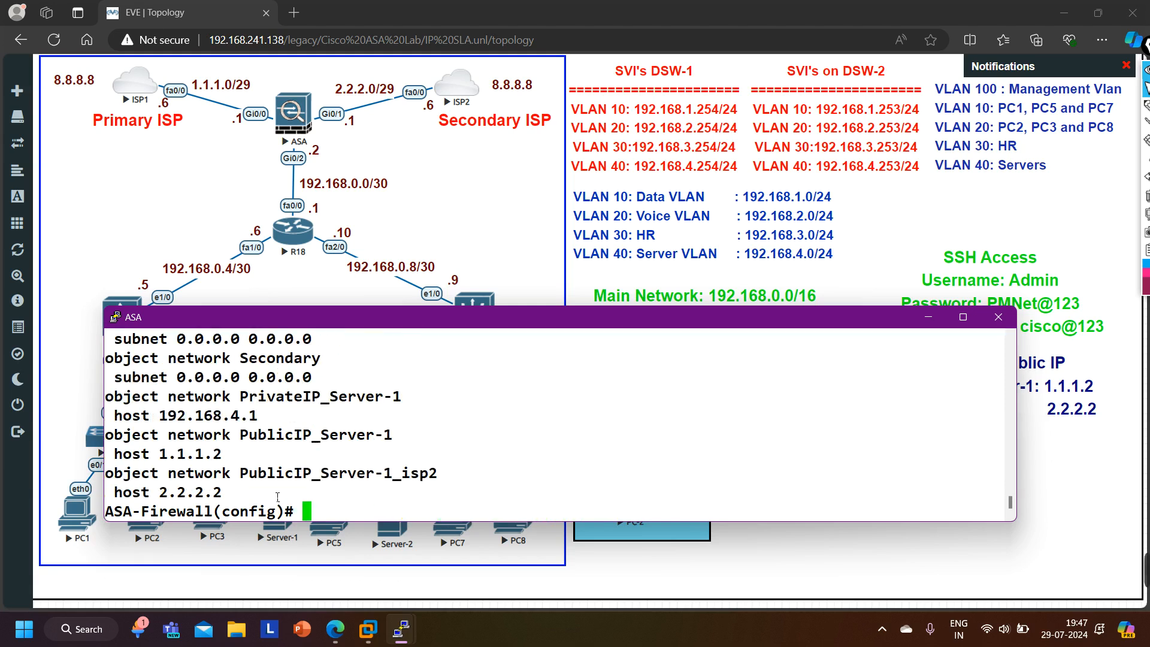
pyautogui.moveTo(128, 476); pyautogui.dragTo(463, 482)
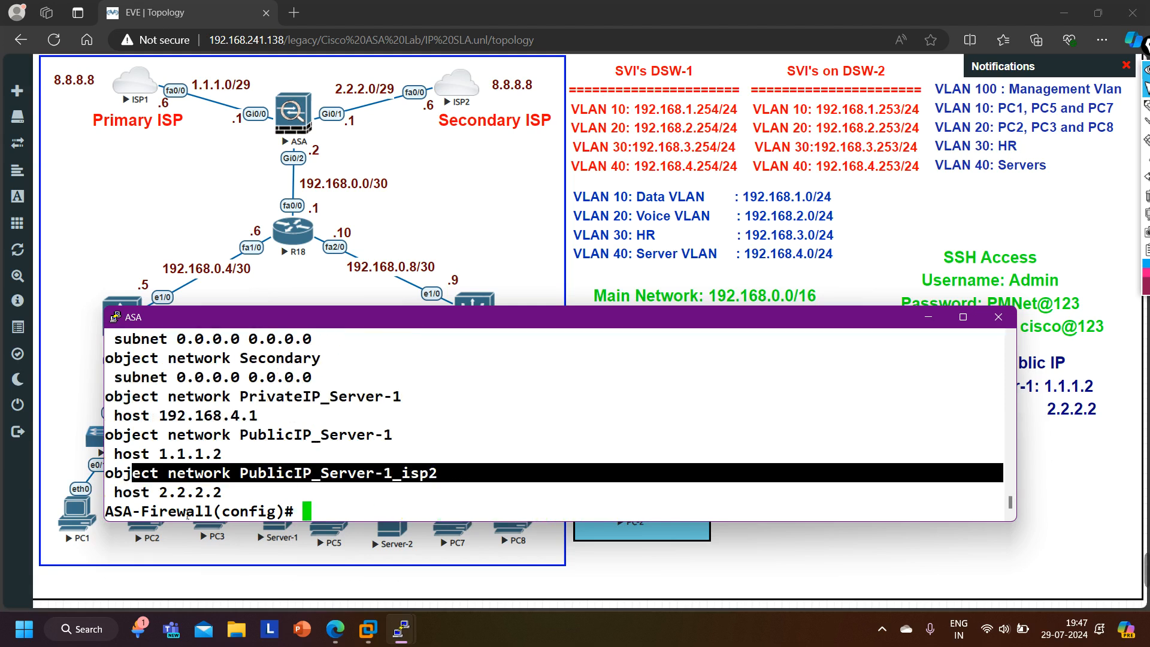
pyautogui.moveTo(160, 496); pyautogui.dragTo(237, 499)
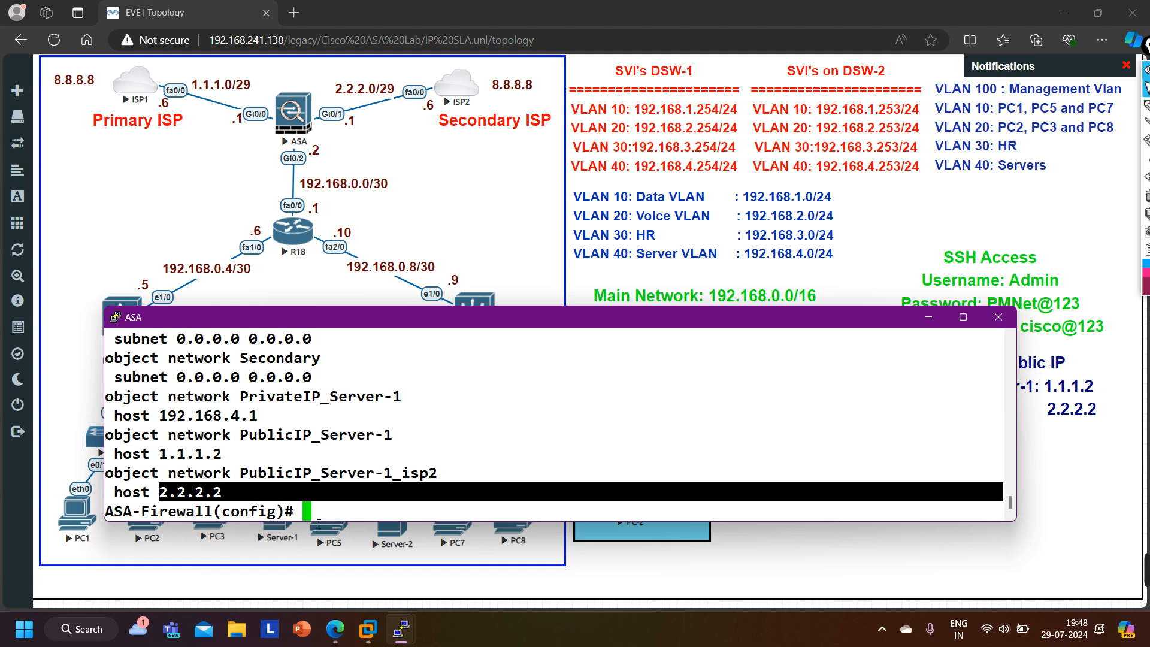
pyautogui.press('Return')
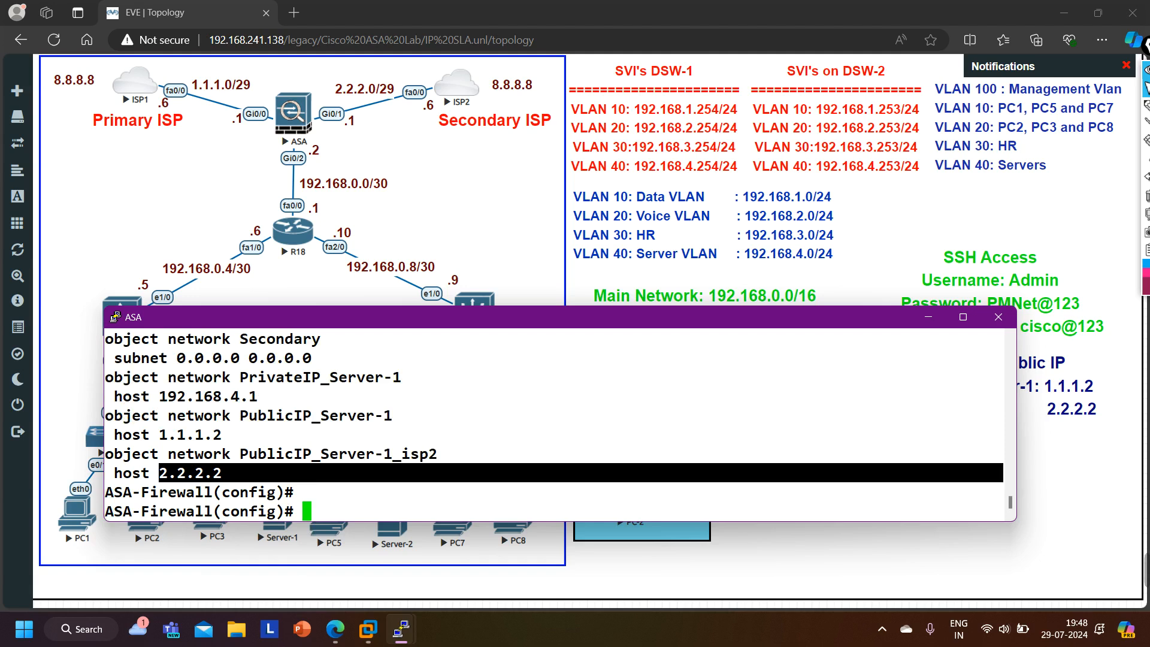
# - Start a static NAT rule from inside to outside_isp2 with PrivateIP_Server-1 as the real source
pyautogui.write('nat')
pyautogui.press('Tab')
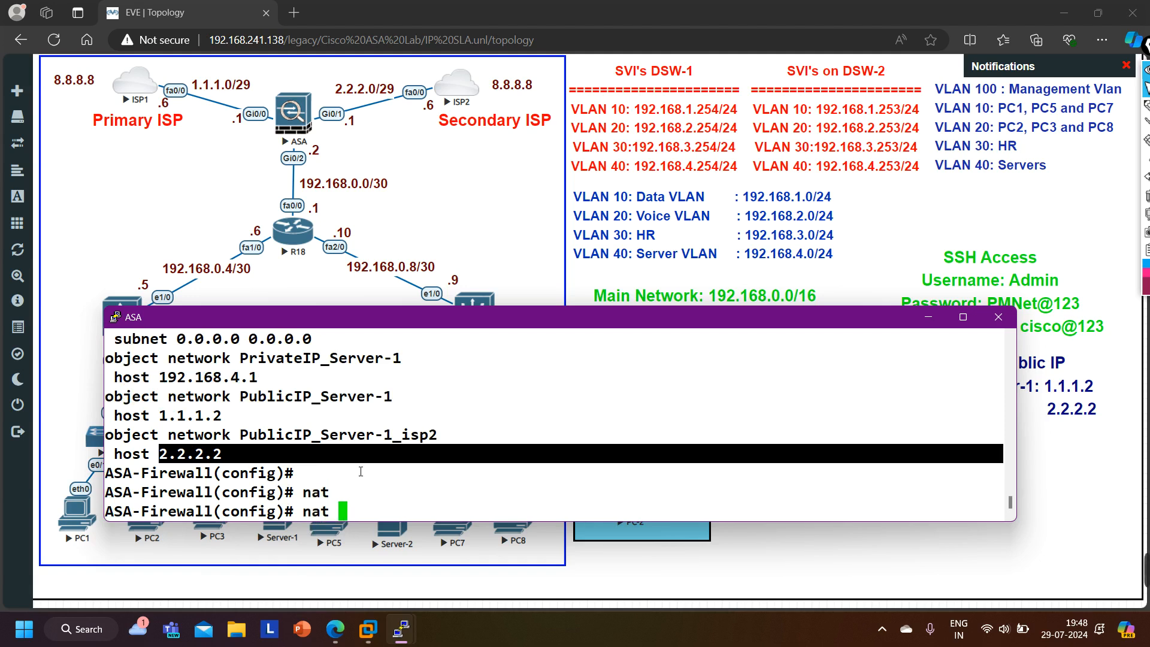
pyautogui.write('(ins')
pyautogui.press('Tab')
pyautogui.write(',o')
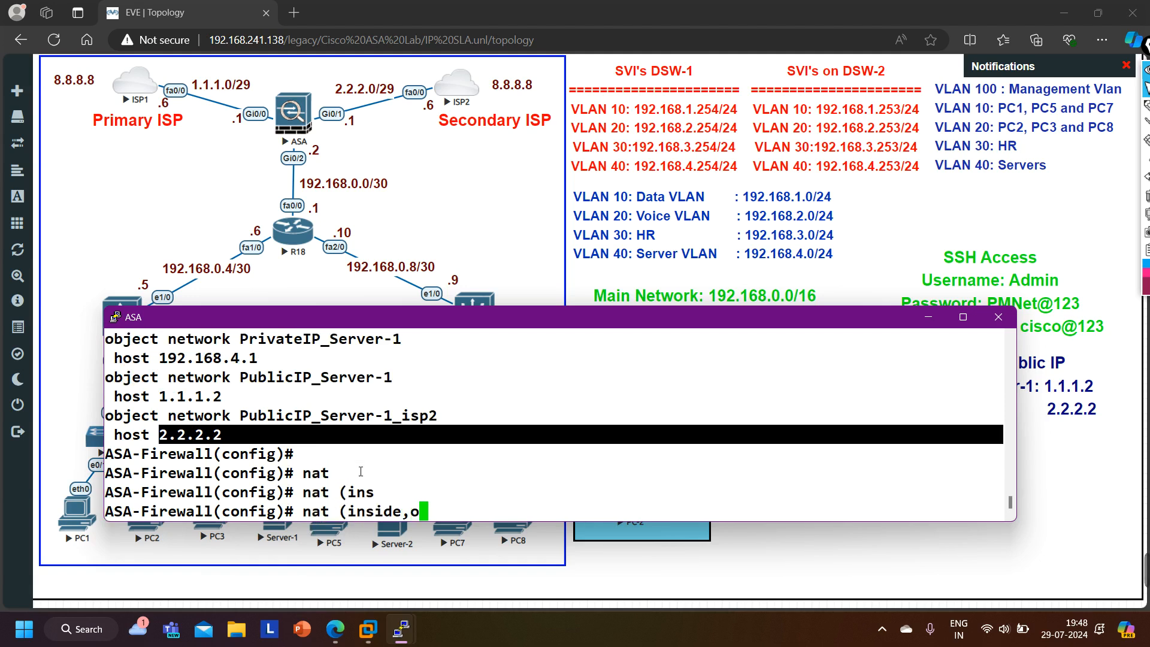
pyautogui.write('u')
pyautogui.press('Tab')
pyautogui.write('2) so')
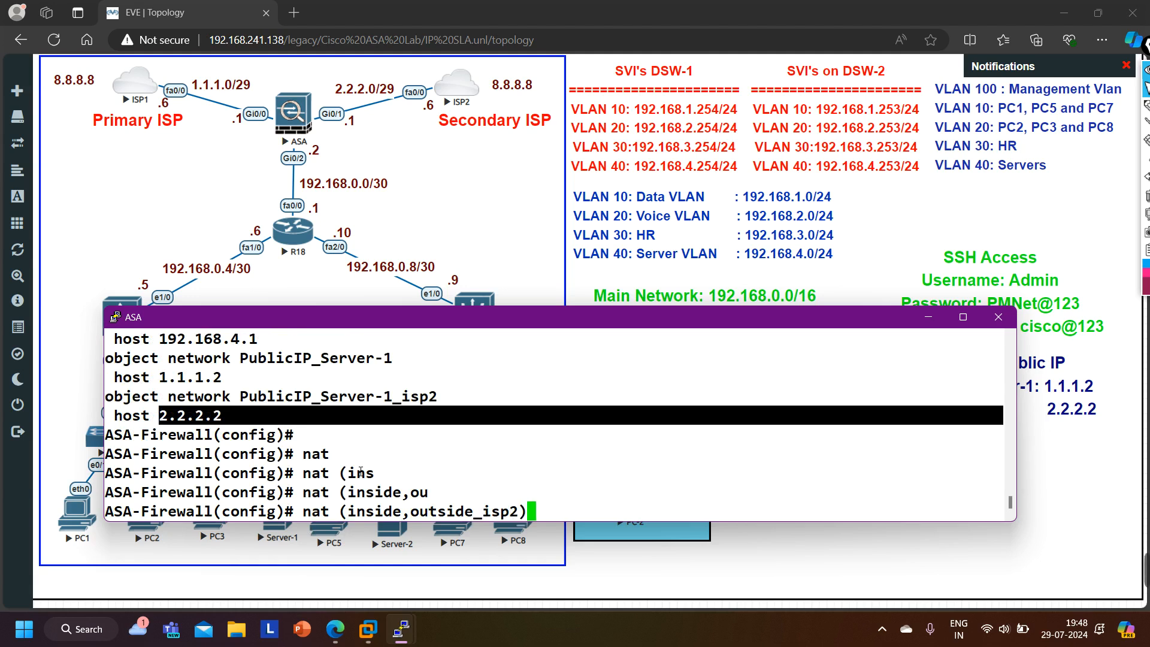
pyautogui.press('Tab')
pyautogui.write('st')
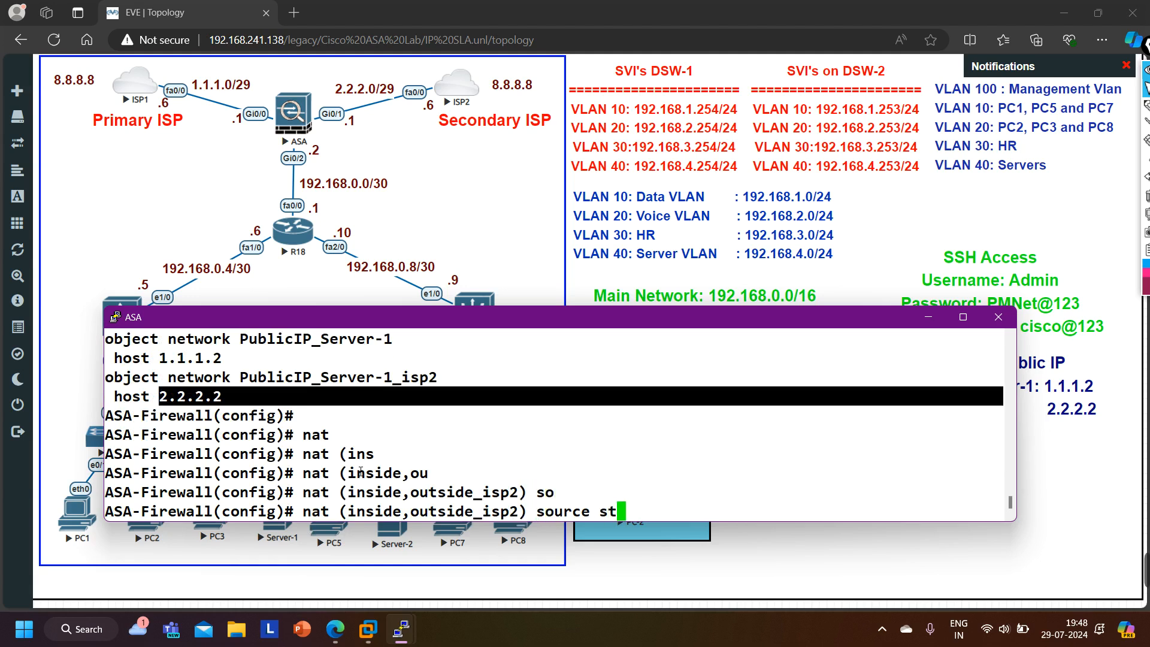
pyautogui.press('Tab')
pyautogui.write('?')
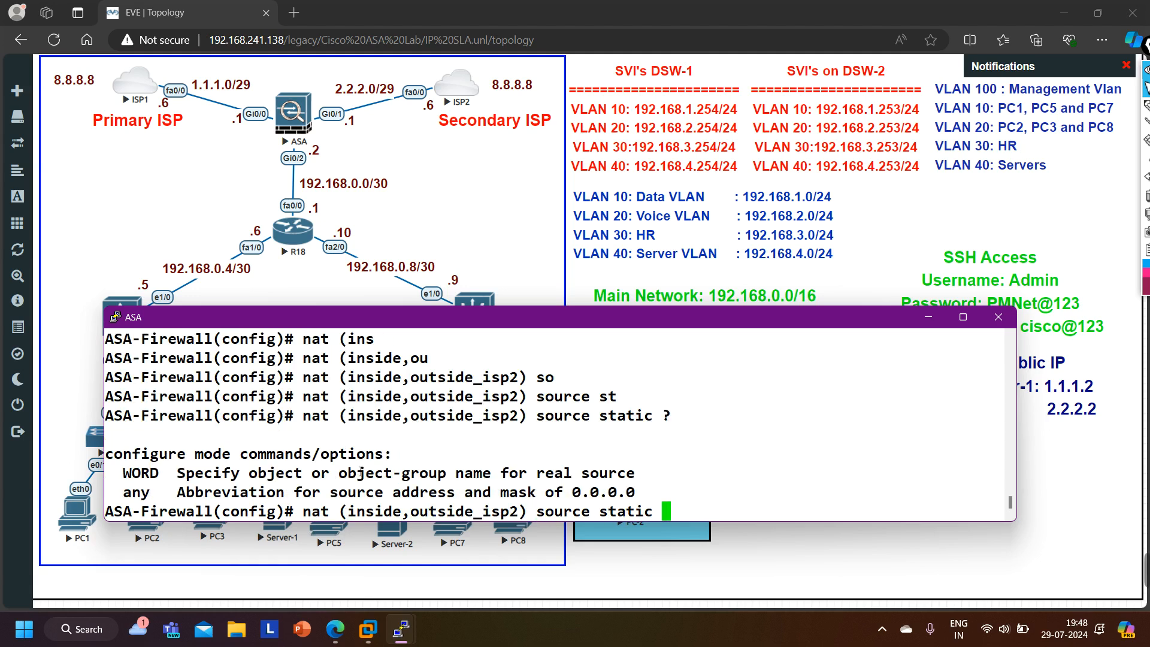
pyautogui.scroll(4, 248, 462)
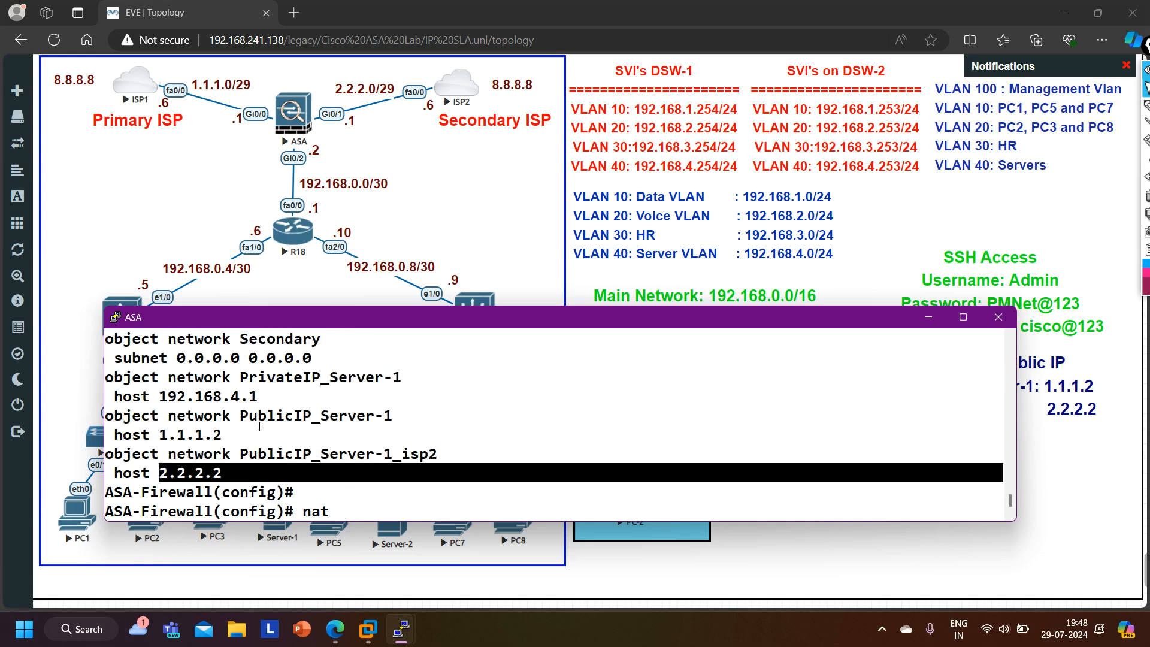
pyautogui.moveTo(232, 378)
pyautogui.mouseDown()
pyautogui.moveTo(404, 384)
pyautogui.moveTo(239, 381)
pyautogui.mouseUp()
pyautogui.hotkey('ctrl', 'c')
pyautogui.scroll(-2, 468, 431)
pyautogui.scroll(-2, 468, 431)
pyautogui.rightClick(674, 484)
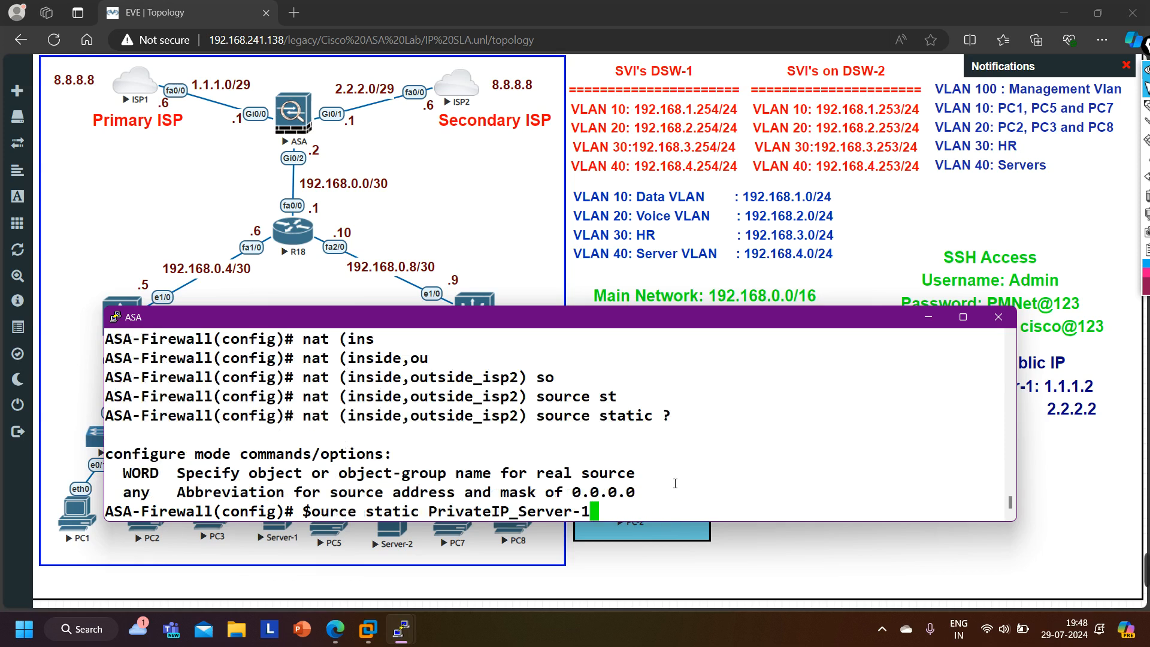
# - Add PublicIP_Server-1_isp2 as the mapped source and enter the NAT rule
pyautogui.scroll(4, 498, 466)
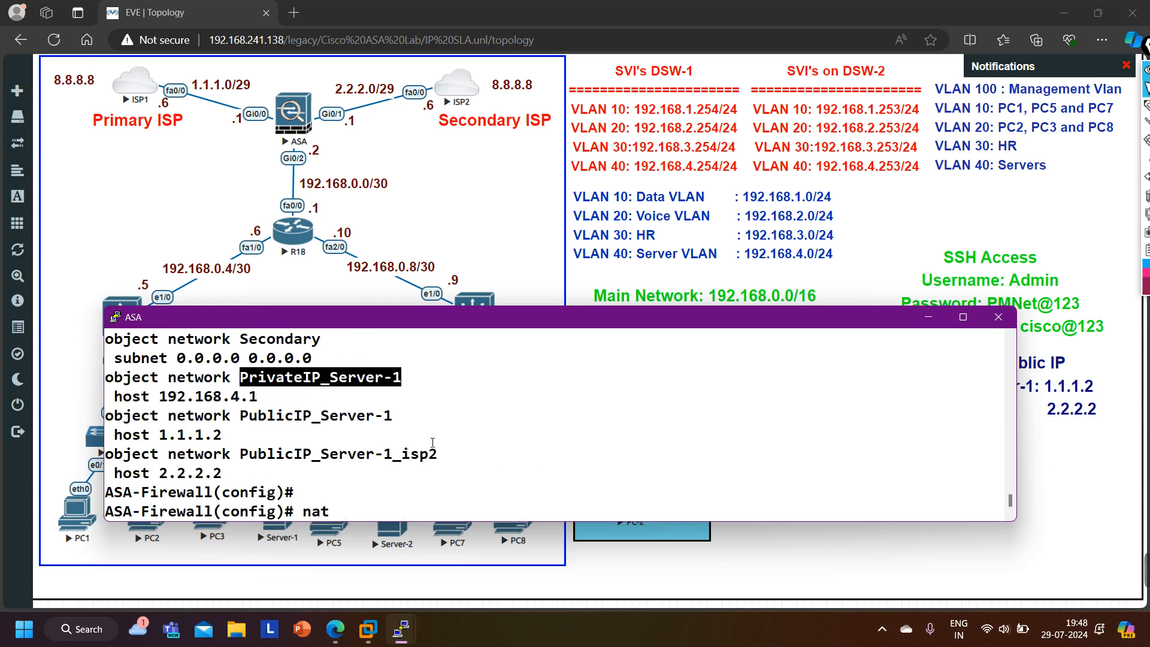
pyautogui.moveTo(241, 457); pyautogui.dragTo(437, 459)
pyautogui.hotkey('ctrl', 'c')
pyautogui.scroll(-4, 548, 465)
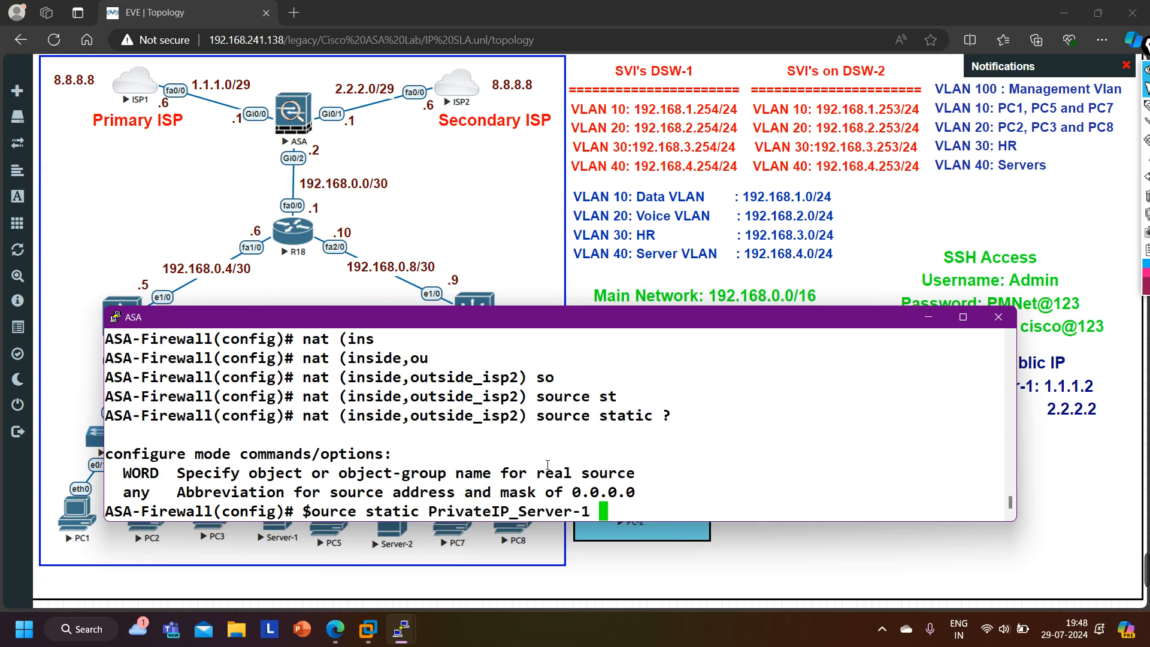
pyautogui.rightClick(710, 480)
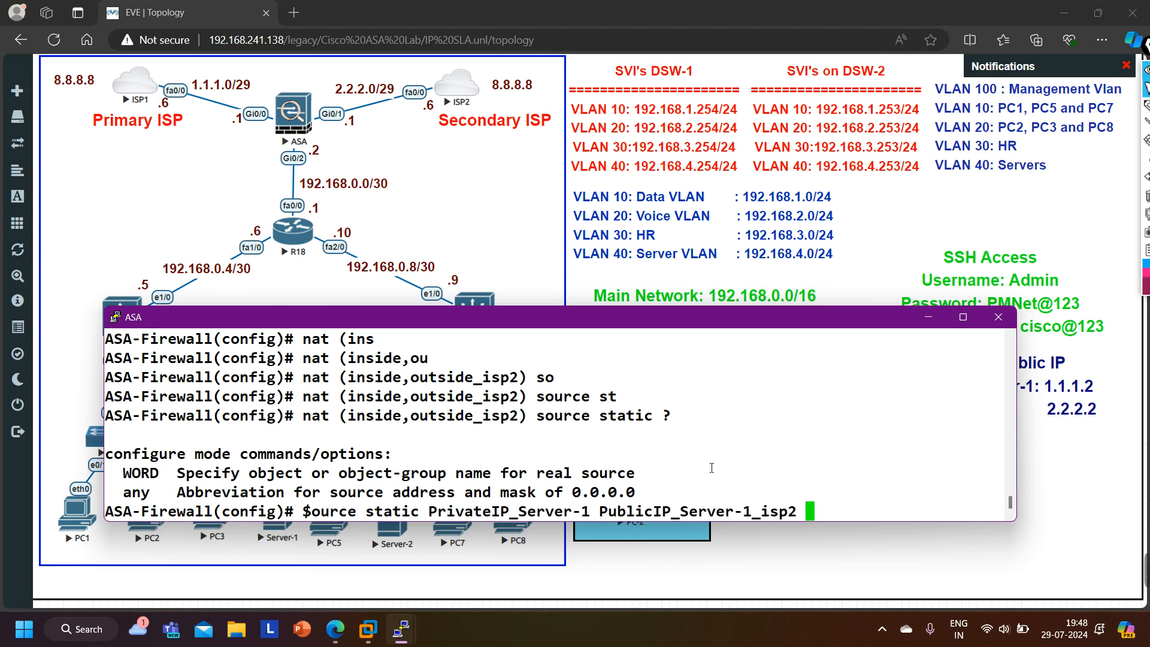
pyautogui.write('?')
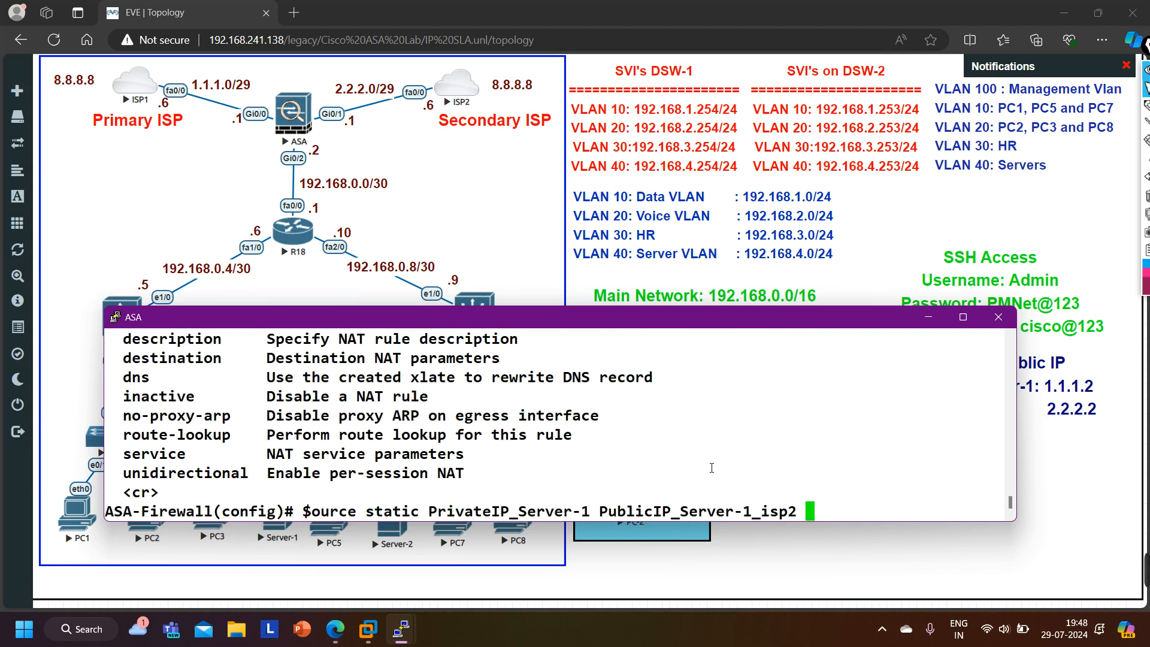
pyautogui.press('Return')
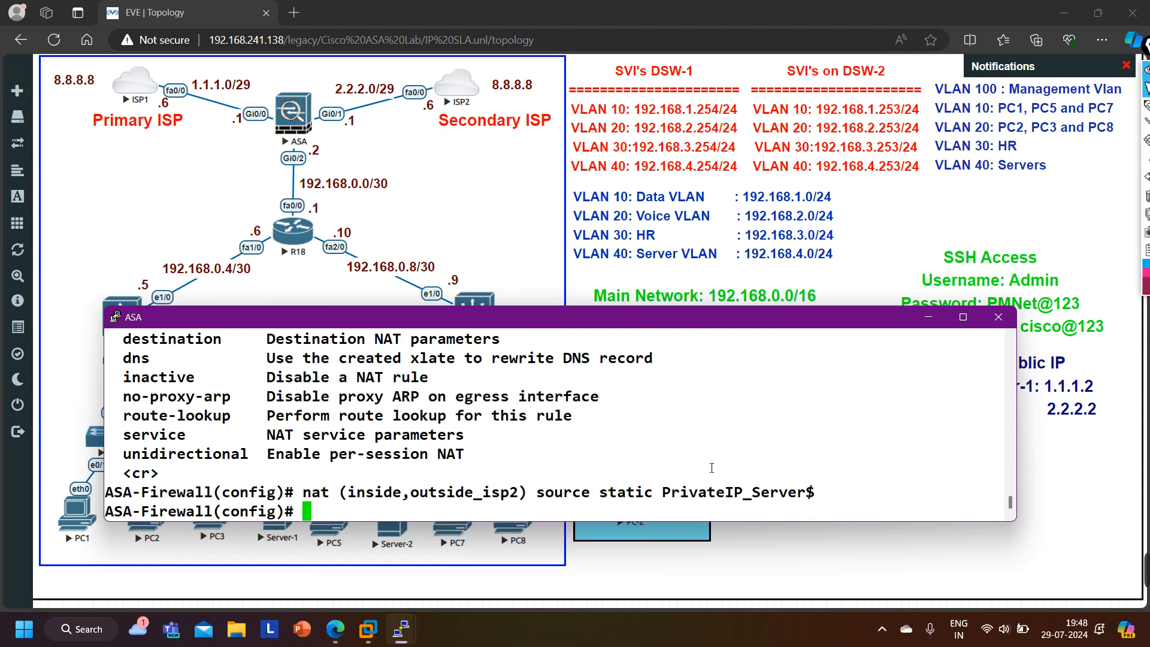
# - Display the configured access lists with show run access-list
pyautogui.write('sho')
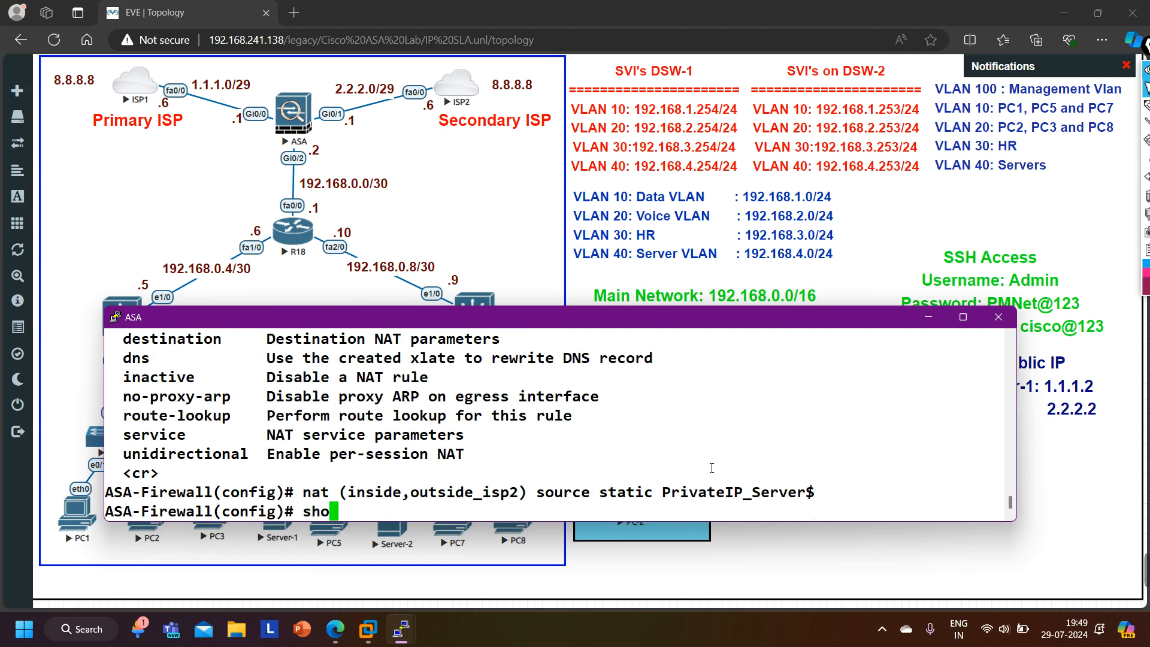
pyautogui.write('w run acce')
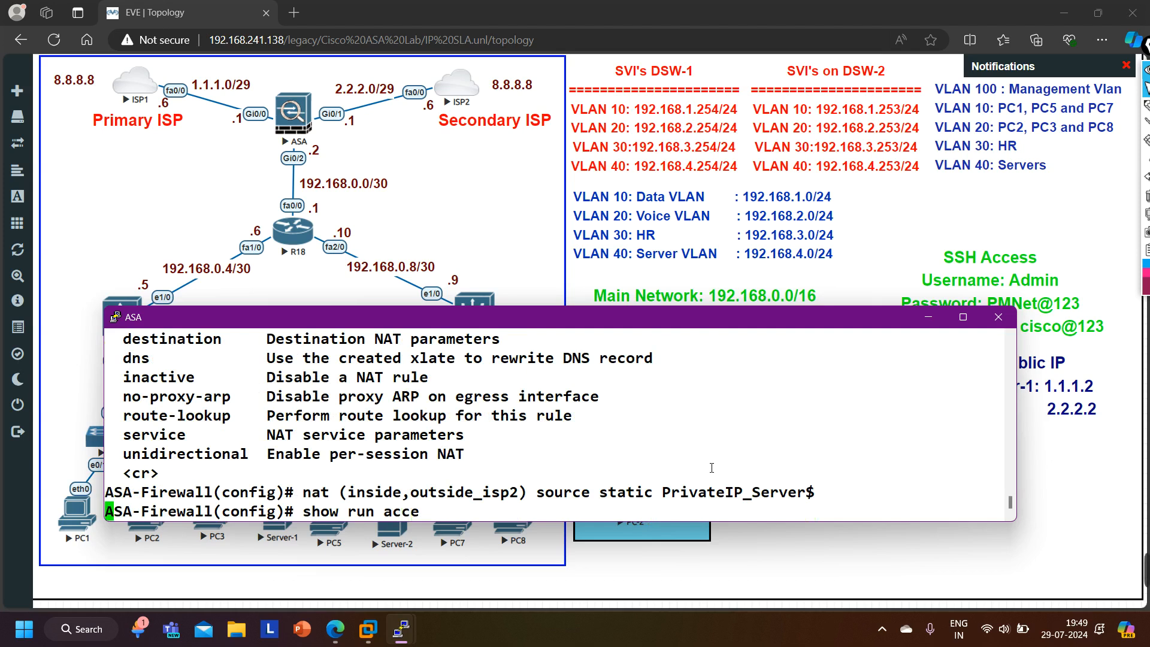
pyautogui.press('Tab')
pyautogui.write('l')
pyautogui.press('Tab')
pyautogui.press('Return')
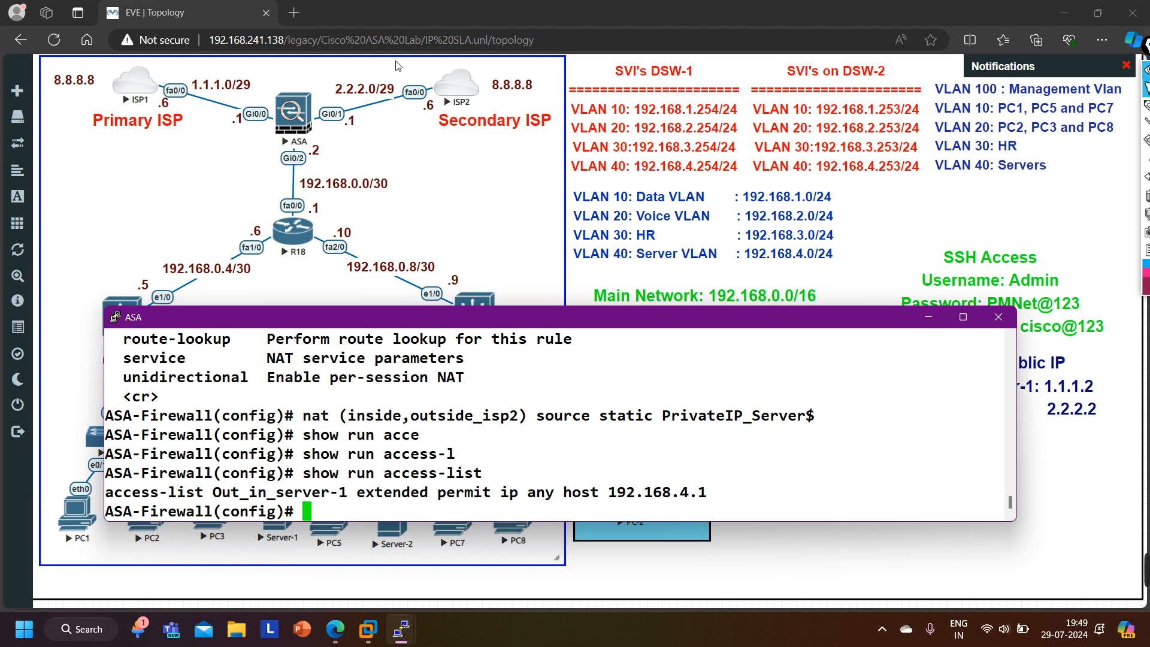
# - Open the ISP2 router console and ping Server-1's secondary public IP 2.2.2.2
pyautogui.click(451, 87)
pyautogui.click(649, 135)
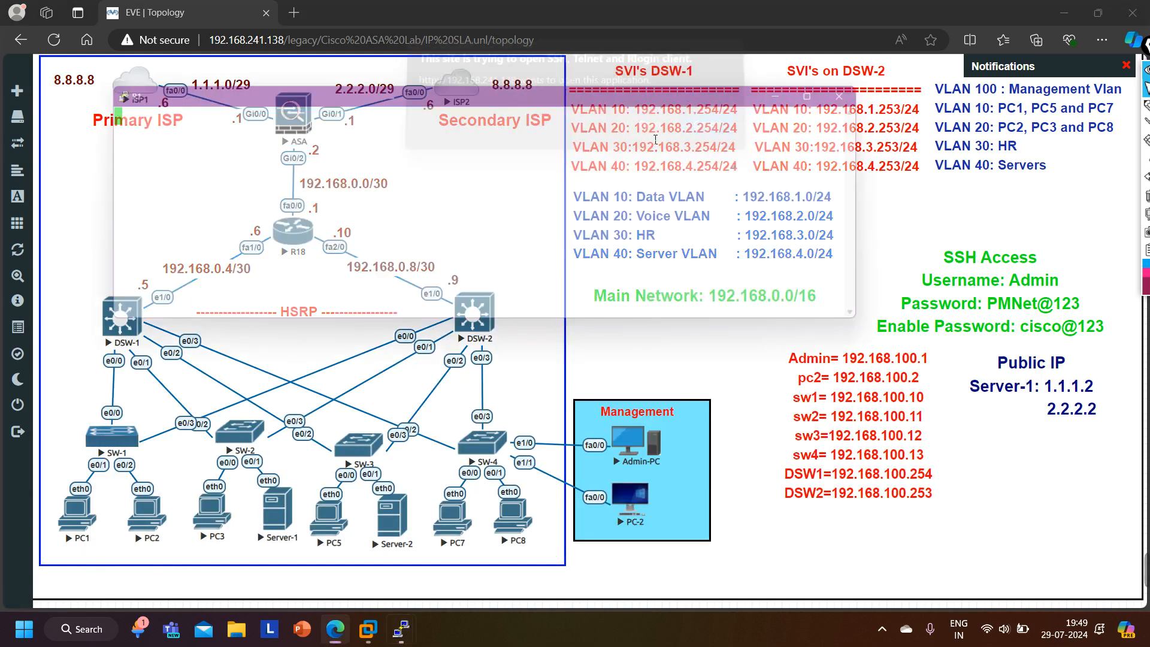
pyautogui.press('Return')
pyautogui.press('Return')
pyautogui.press('Return')
pyautogui.press('Return')
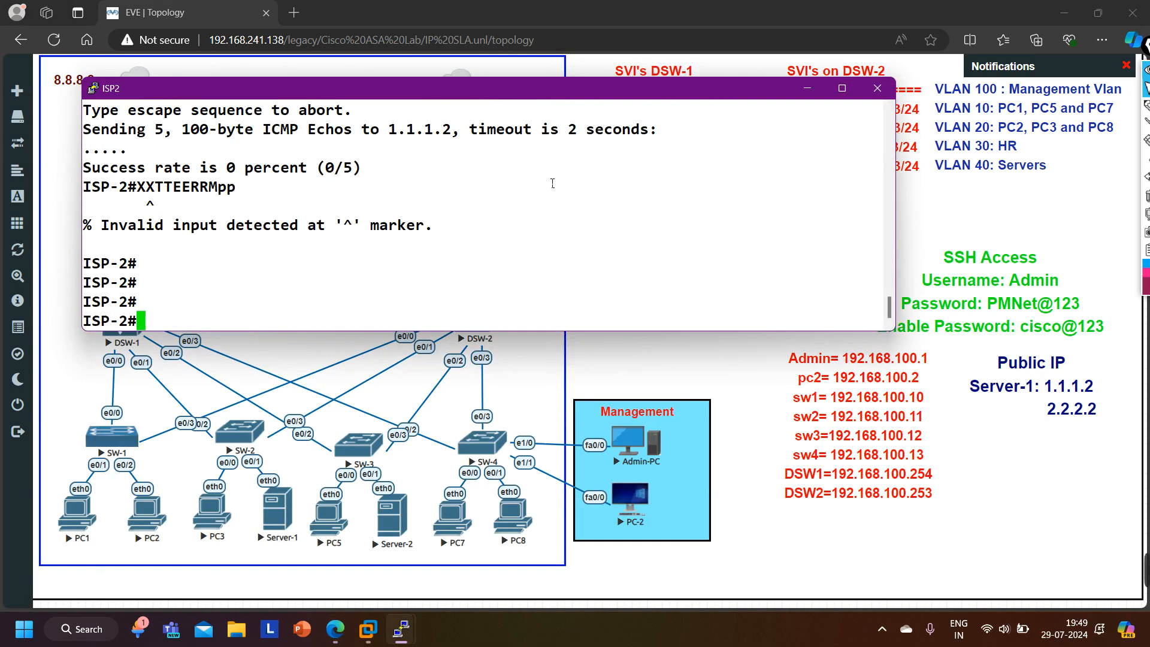
pyautogui.press('Up')
pyautogui.press('Up')
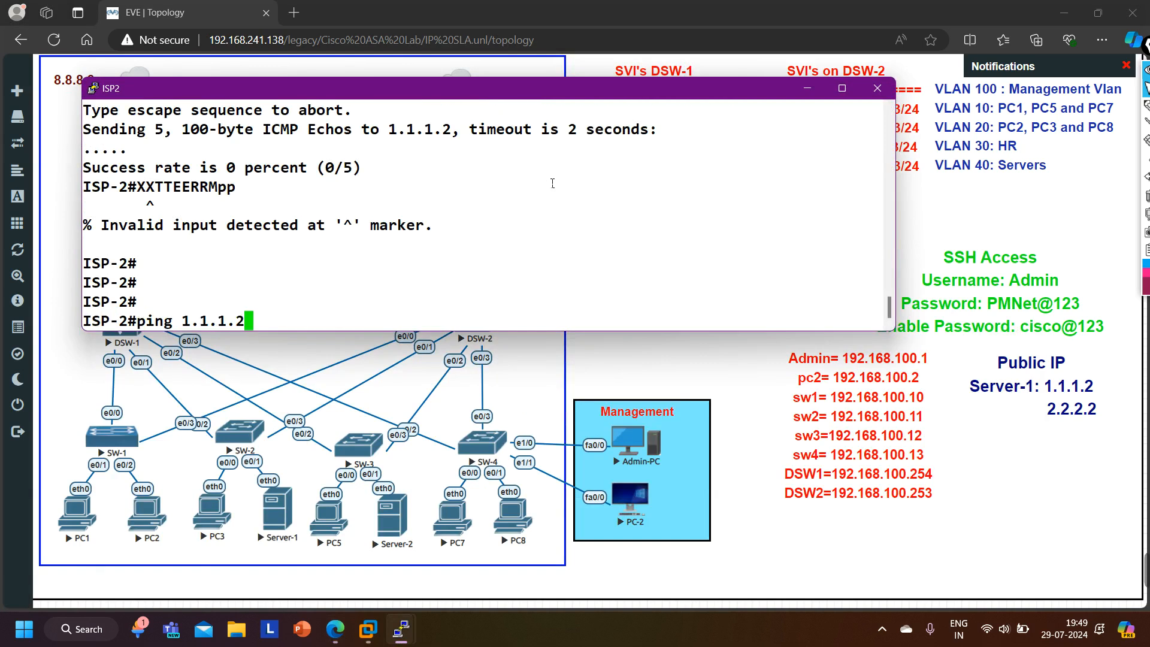
pyautogui.press('BackSpace')
pyautogui.press('BackSpace')
pyautogui.press('BackSpace')
pyautogui.press('BackSpace')
pyautogui.press('BackSpace')
pyautogui.press('BackSpace')
pyautogui.press('BackSpace')
pyautogui.write('2')
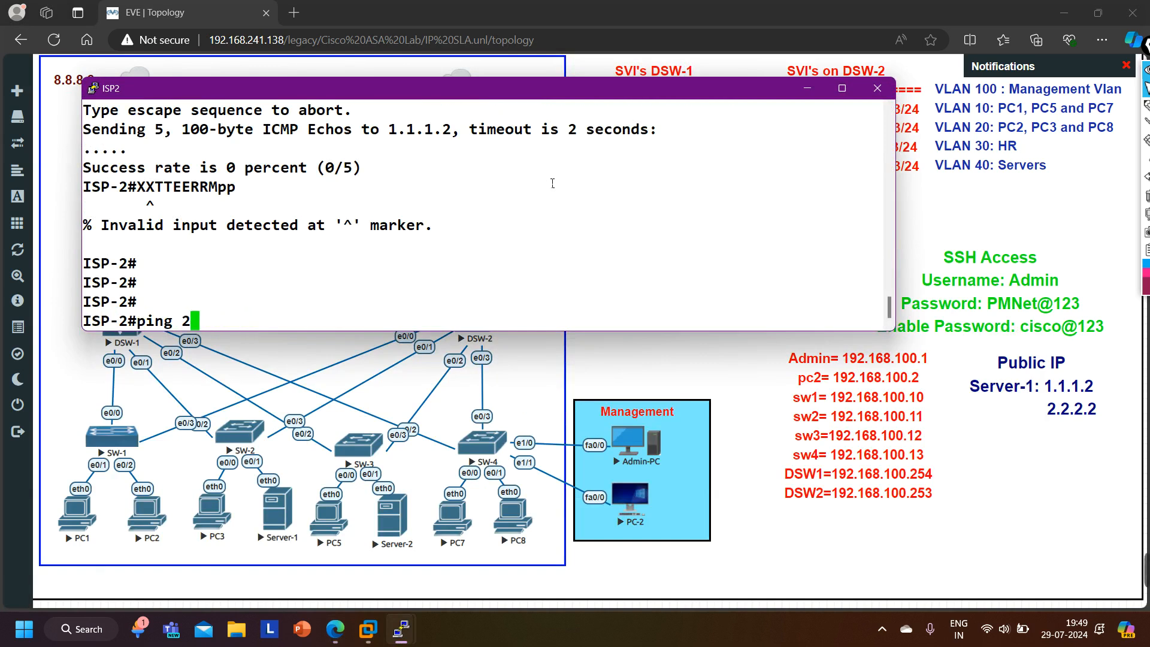
pyautogui.write('.2.2.2')
pyautogui.press('Return')
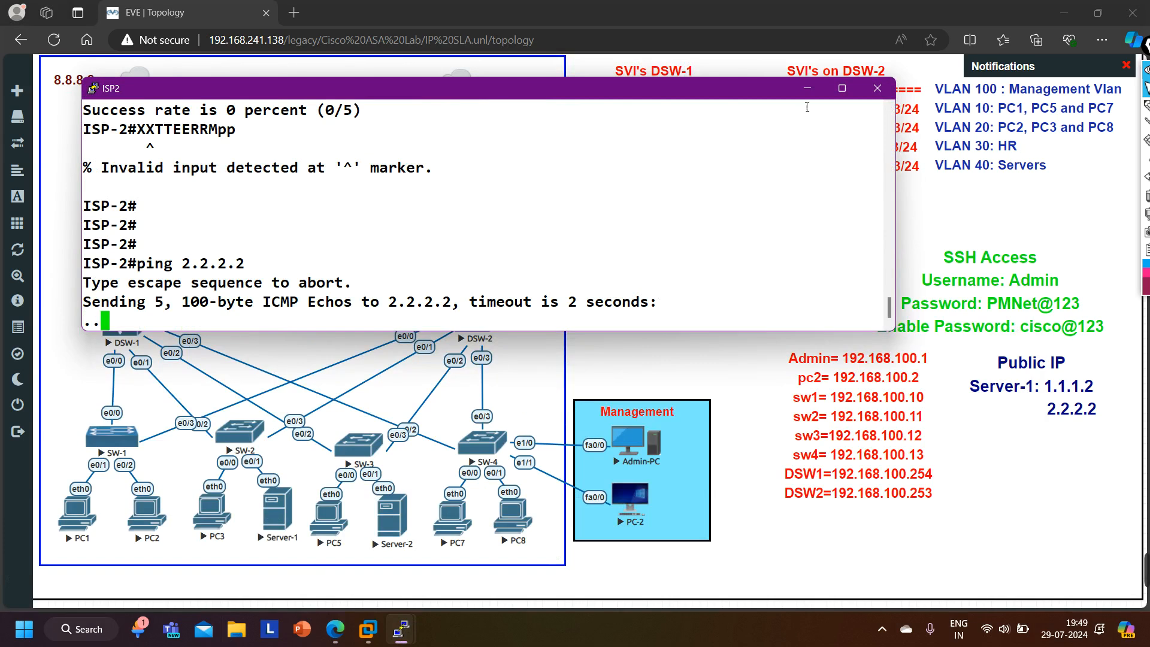
# - Switch to the ASA console and begin an access-group command applying ACL Out_in_server-1 in the inbound direction
pyautogui.click(806, 88)
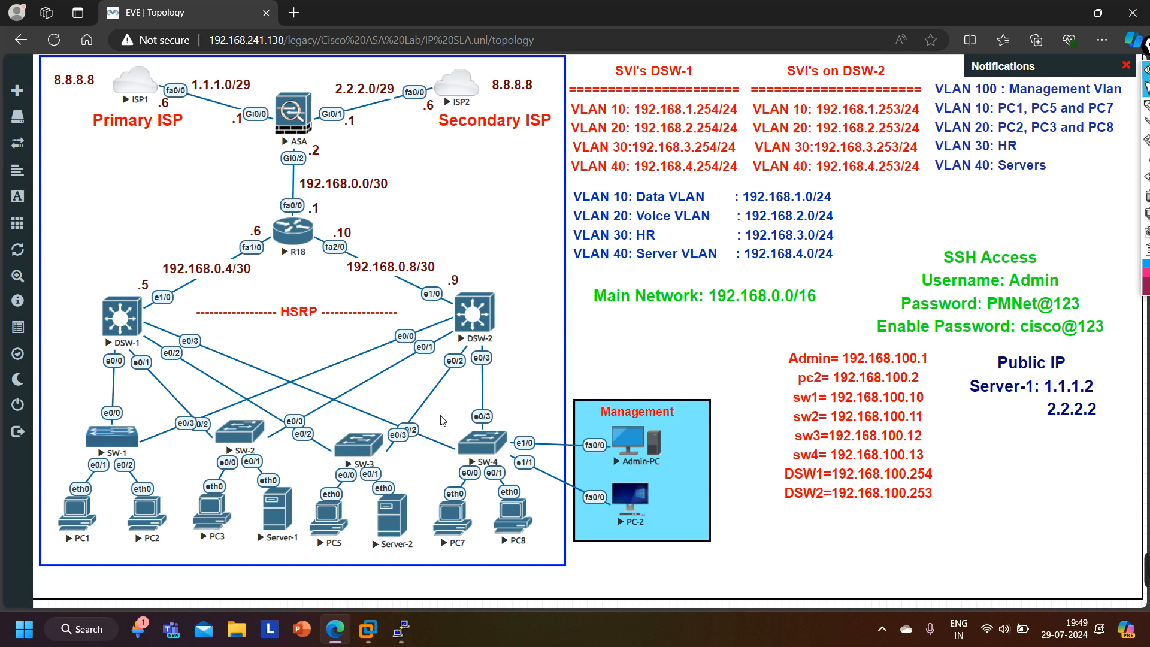
pyautogui.moveTo(402, 639)
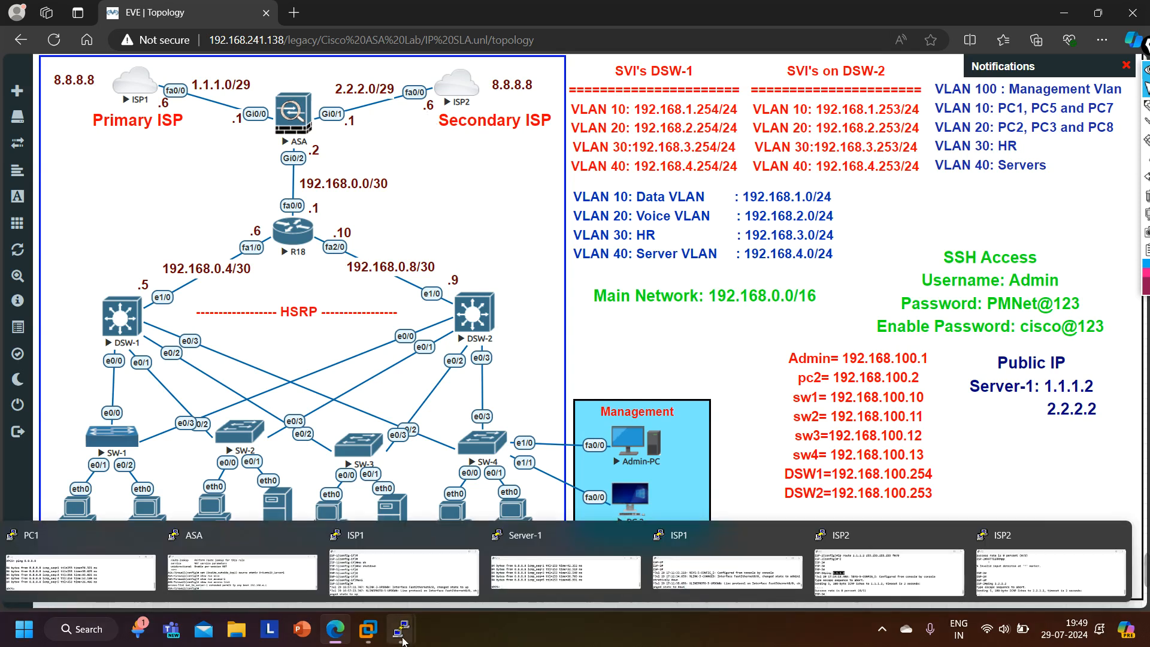
pyautogui.moveTo(875, 592)
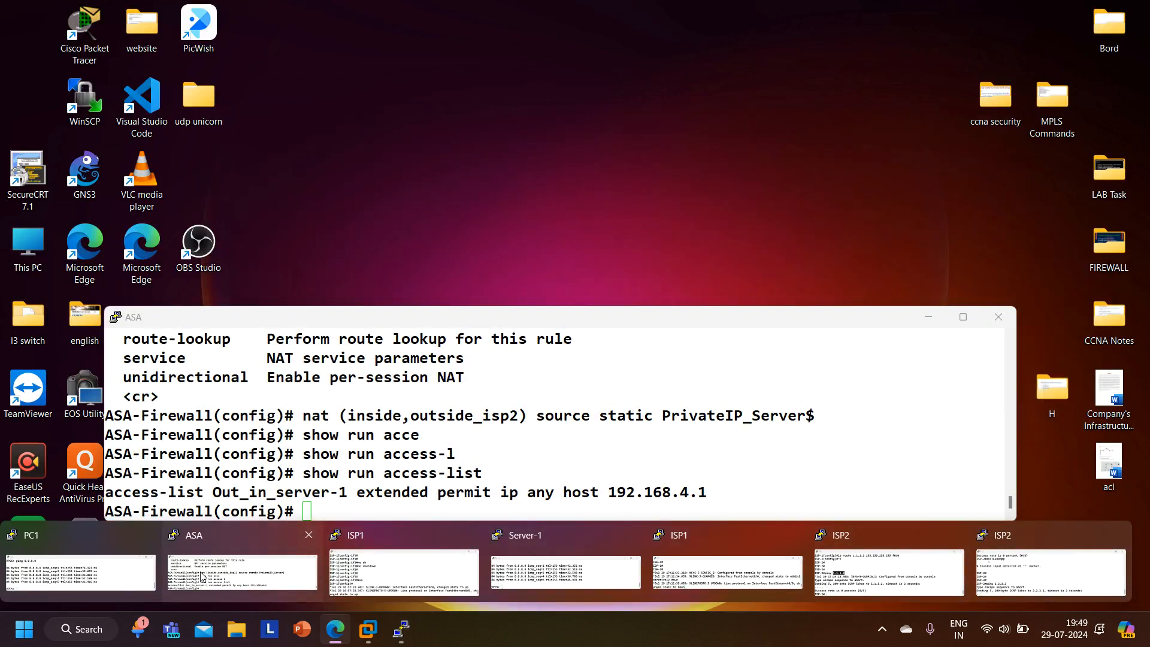
pyautogui.click(199, 578)
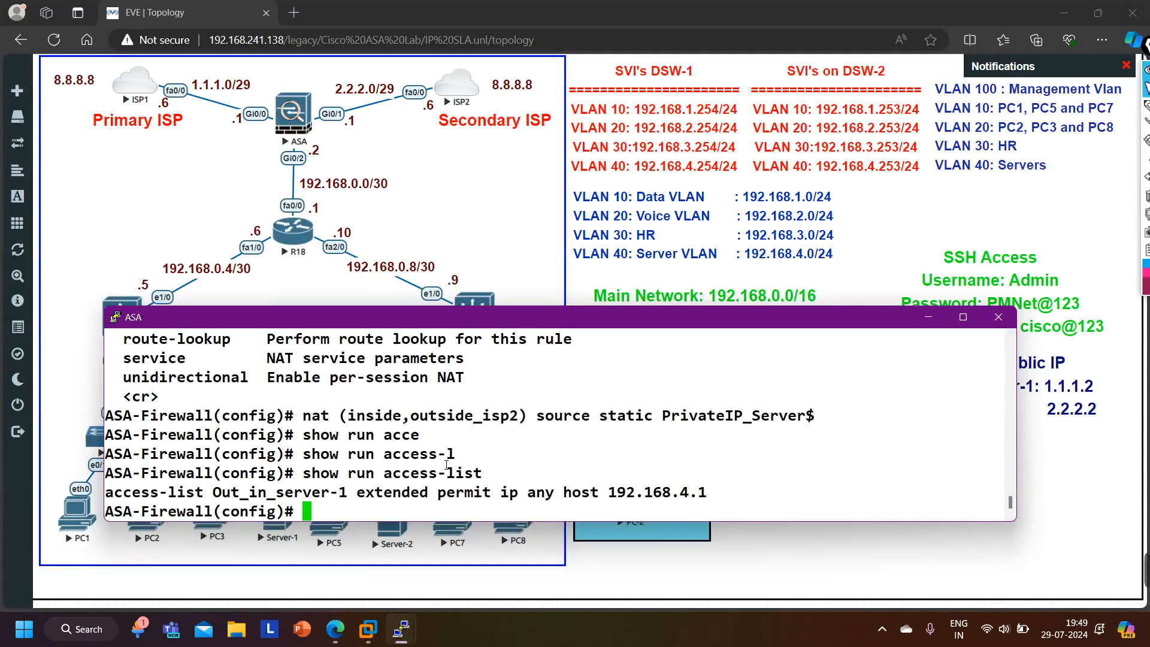
pyautogui.write('acc')
pyautogui.press('Tab')
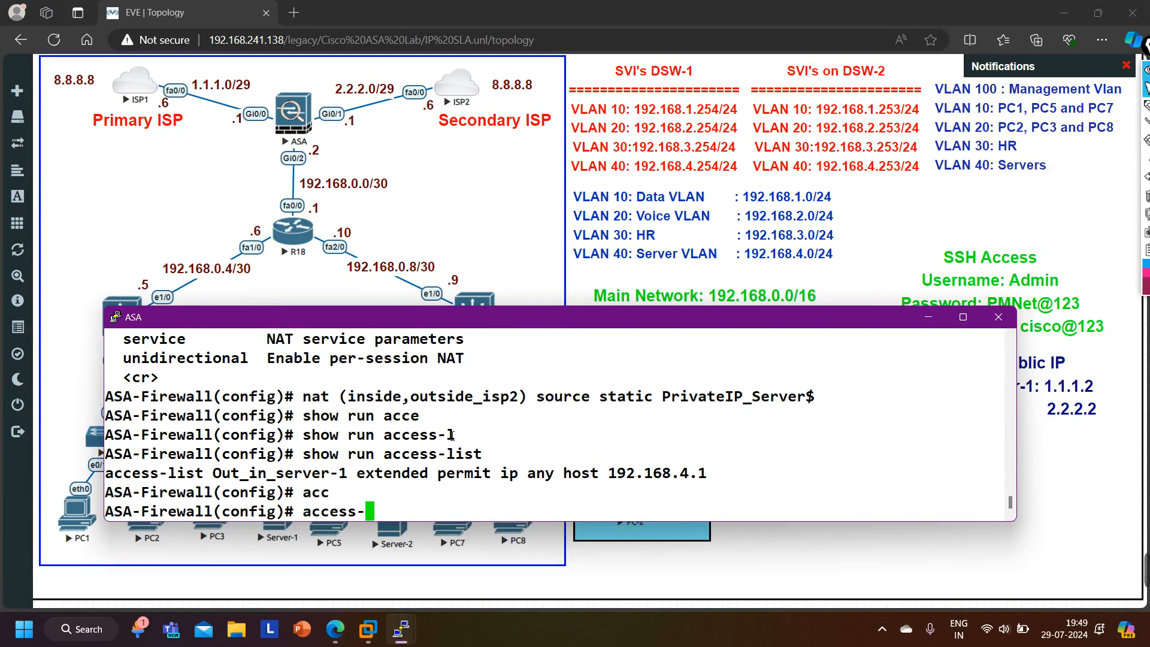
pyautogui.write('g')
pyautogui.press('Tab')
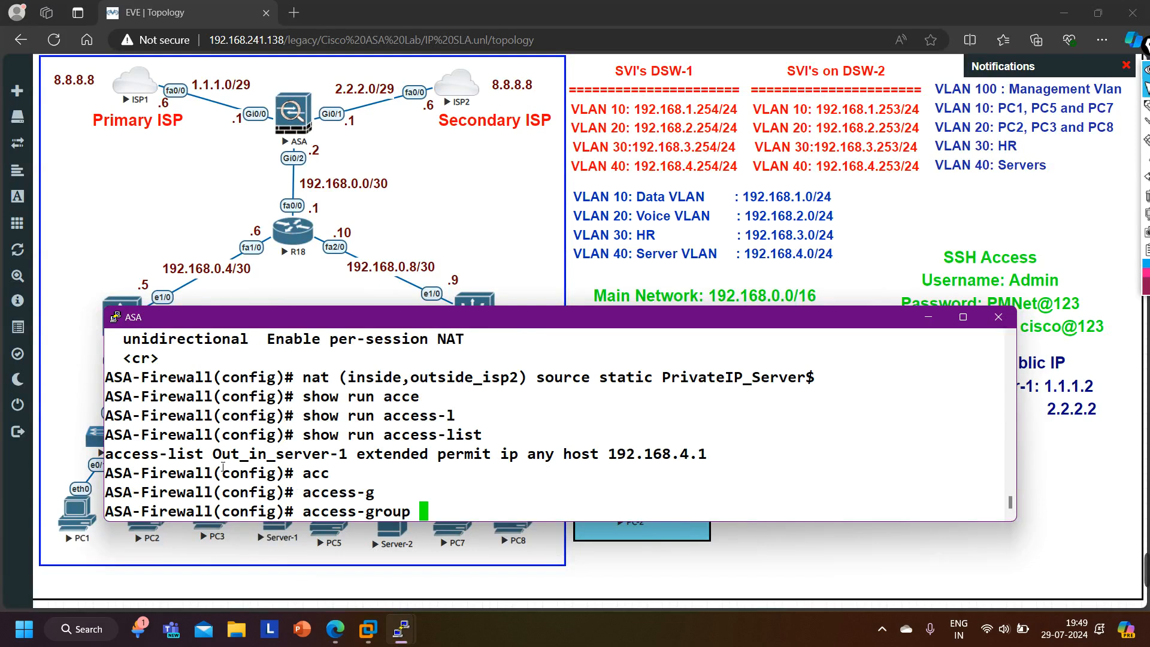
pyautogui.moveTo(214, 456); pyautogui.dragTo(351, 465)
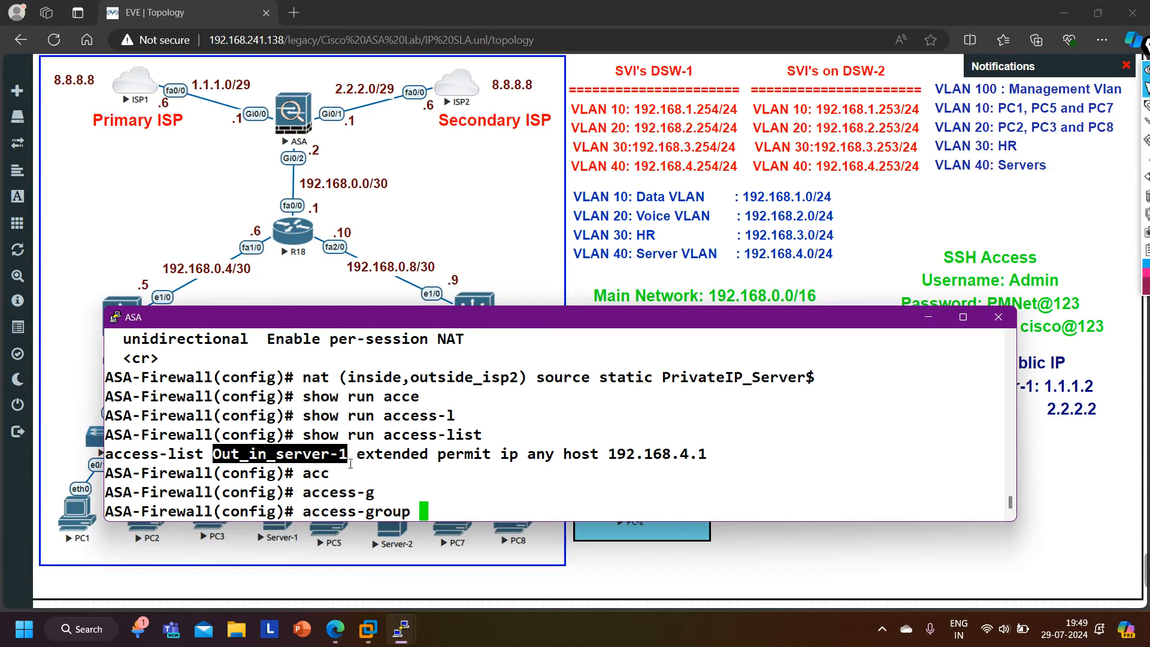
pyautogui.rightClick(351, 464)
pyautogui.write('in_server-1')
pyautogui.press('Return')
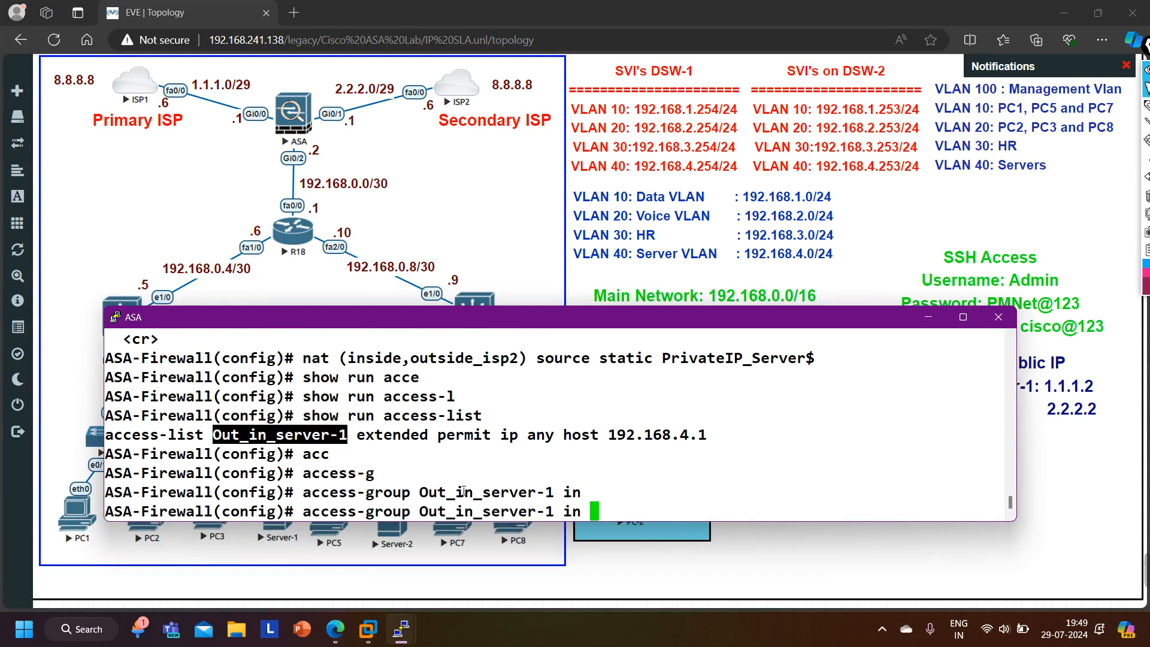
# - Bind the Out_in_server-1 access-group inbound to interface outside_isp2 and exit configuration mode
pyautogui.write('int')
pyautogui.press('Tab')
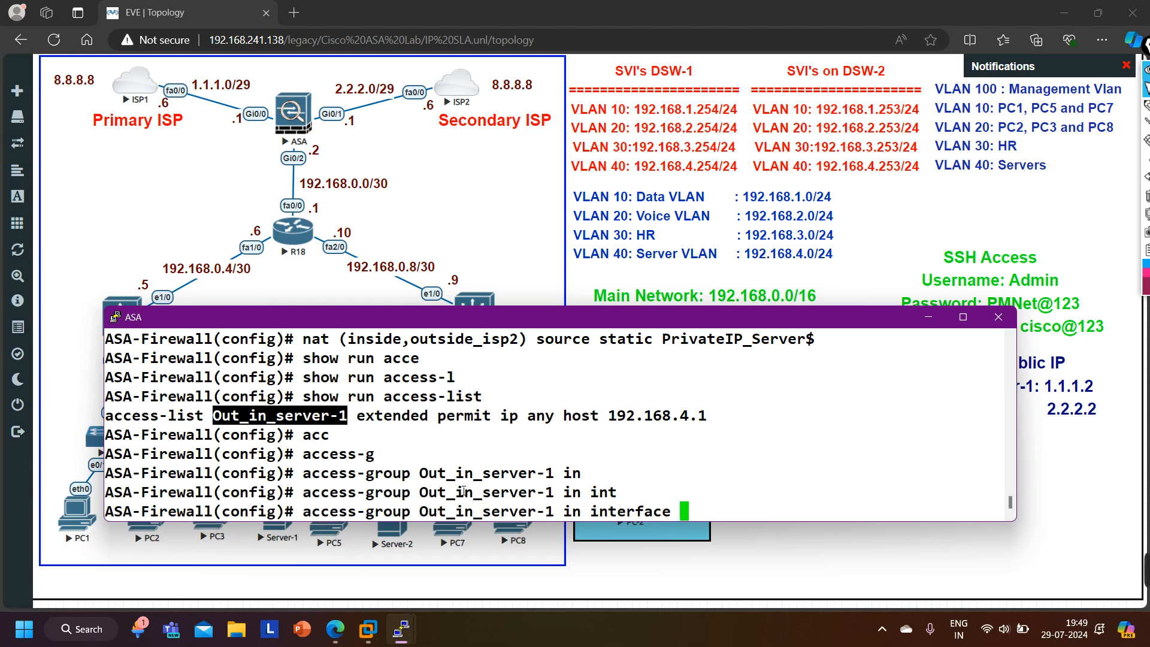
pyautogui.write('ou')
pyautogui.press('Tab')
pyautogui.write('2')
pyautogui.press('Return')
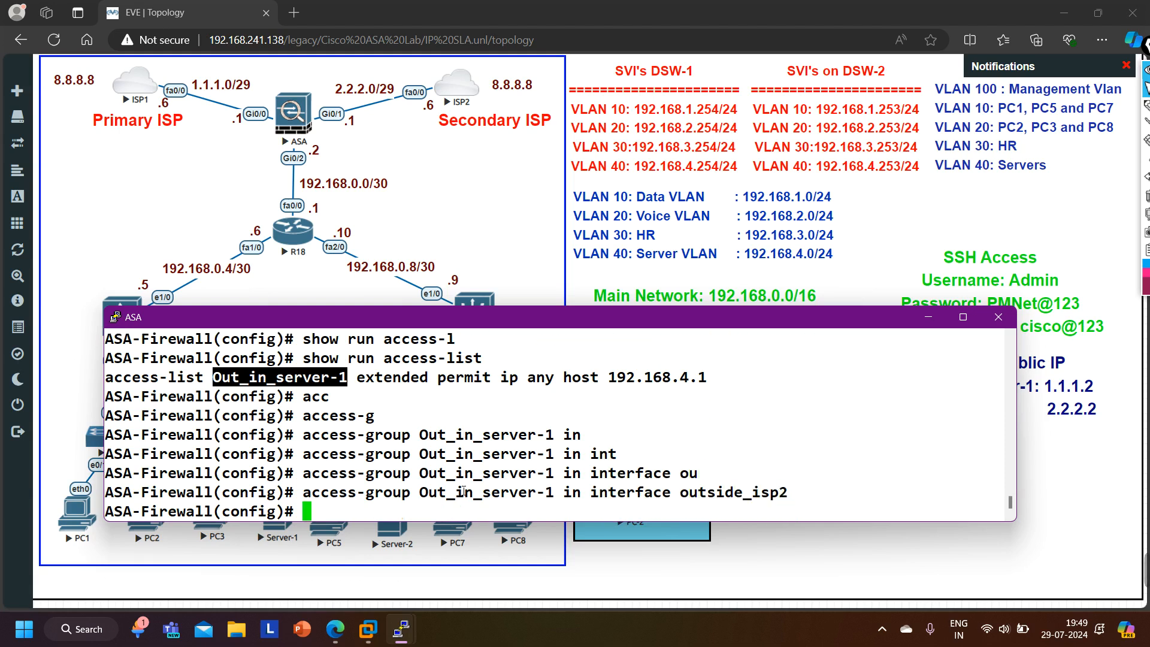
pyautogui.hotkey('ctrl', 'z')
pyautogui.press('Return')
pyautogui.press('Return')
pyautogui.press('Return')
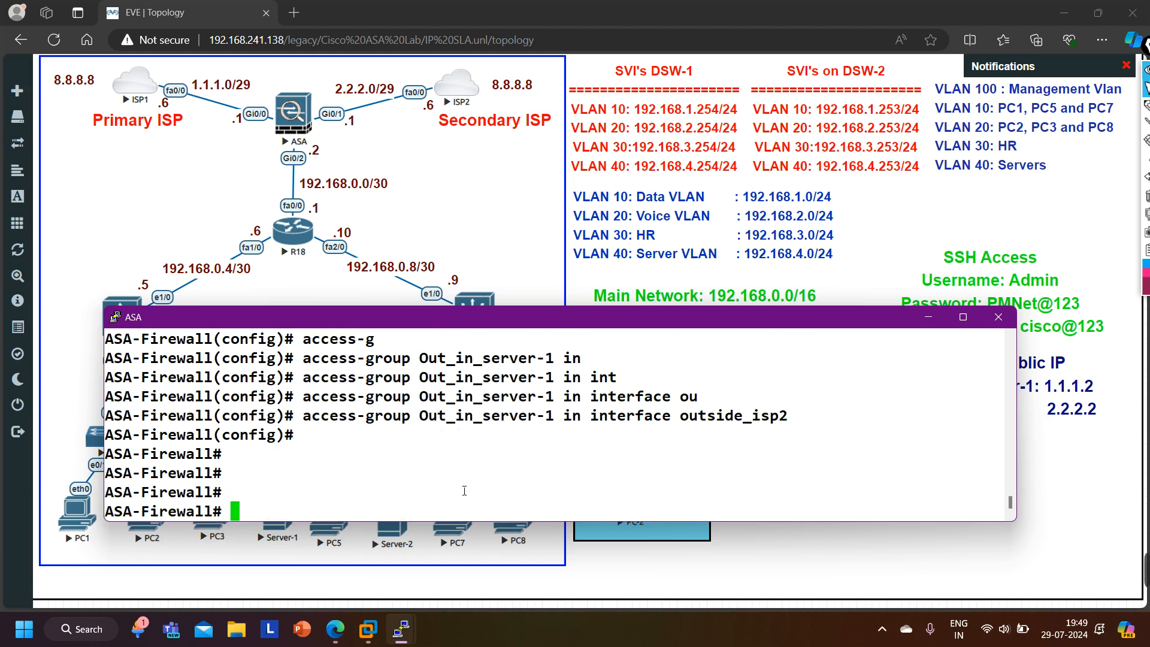
# - Return to the ISP2 console and ping 2.2.2.2 twice to test reachability of Server-1's secondary public IP
pyautogui.moveTo(415, 638)
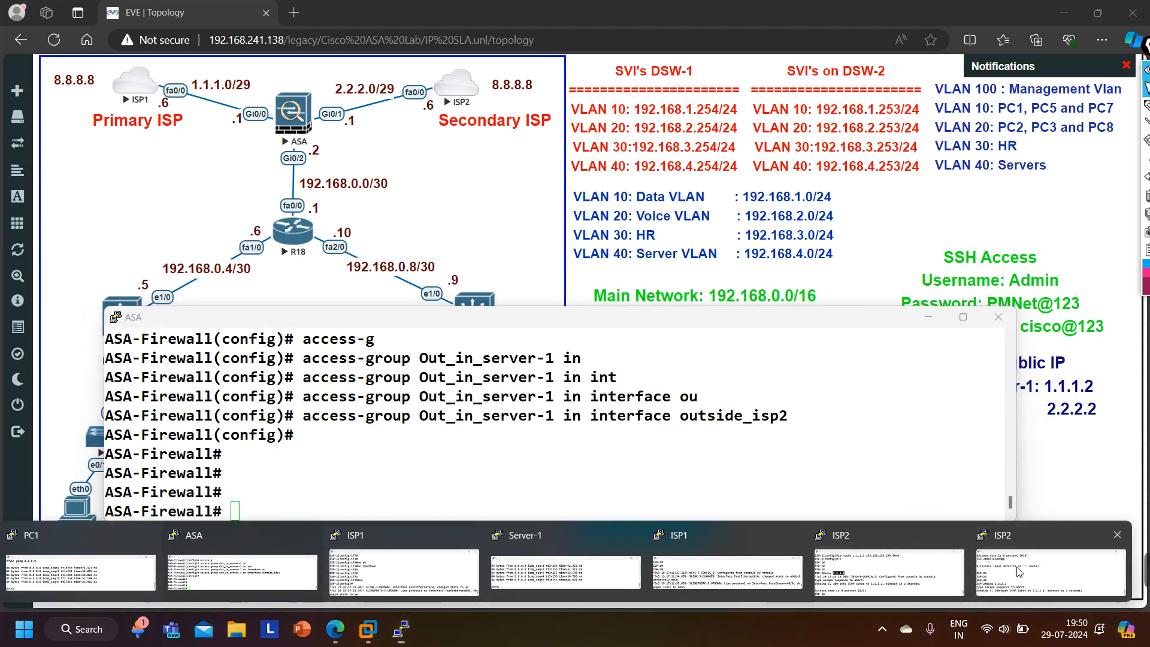
pyautogui.click(921, 569)
pyautogui.press('Return')
pyautogui.press('Up')
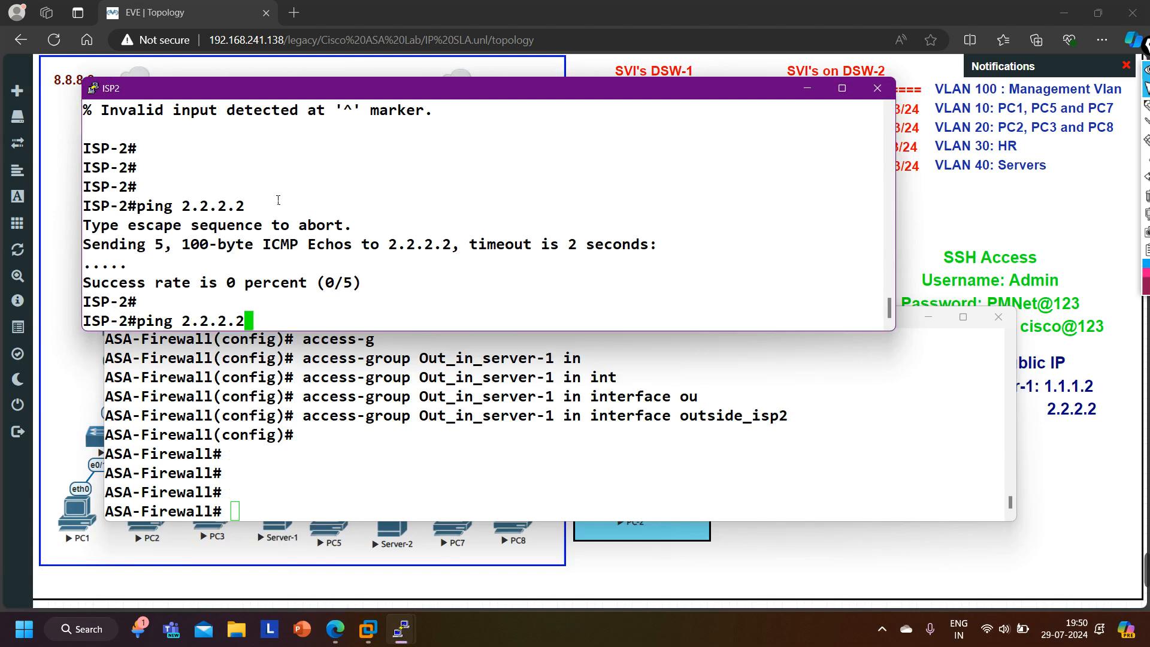
pyautogui.press('Return')
pyautogui.press('Return')
pyautogui.press('Return')
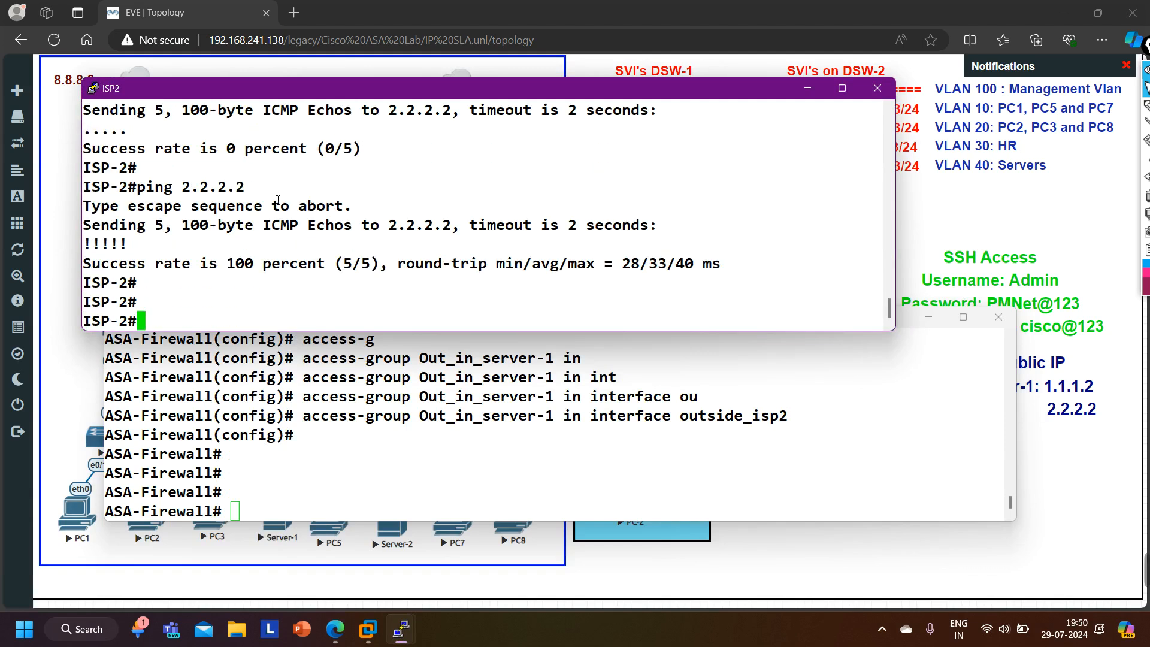
pyautogui.press('Up')
pyautogui.press('Return')
pyautogui.press('Return')
pyautogui.press('Return')
pyautogui.press('Return')
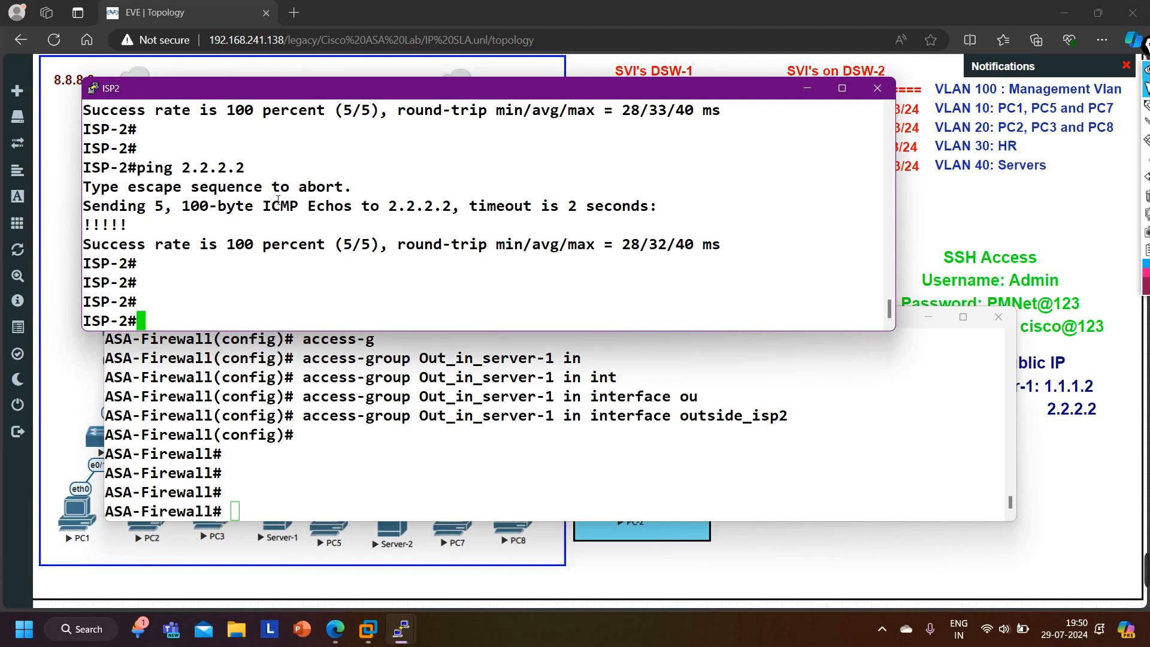
pyautogui.press('Return')
pyautogui.press('Return')
pyautogui.press('Return')
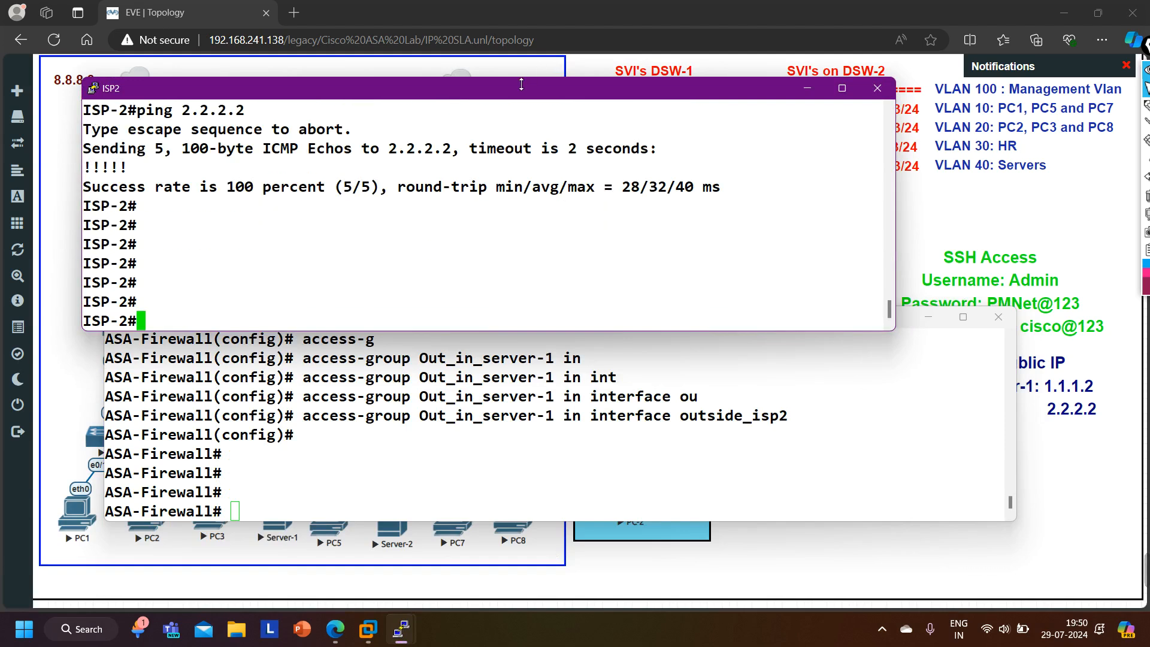
pyautogui.click(521, 64)
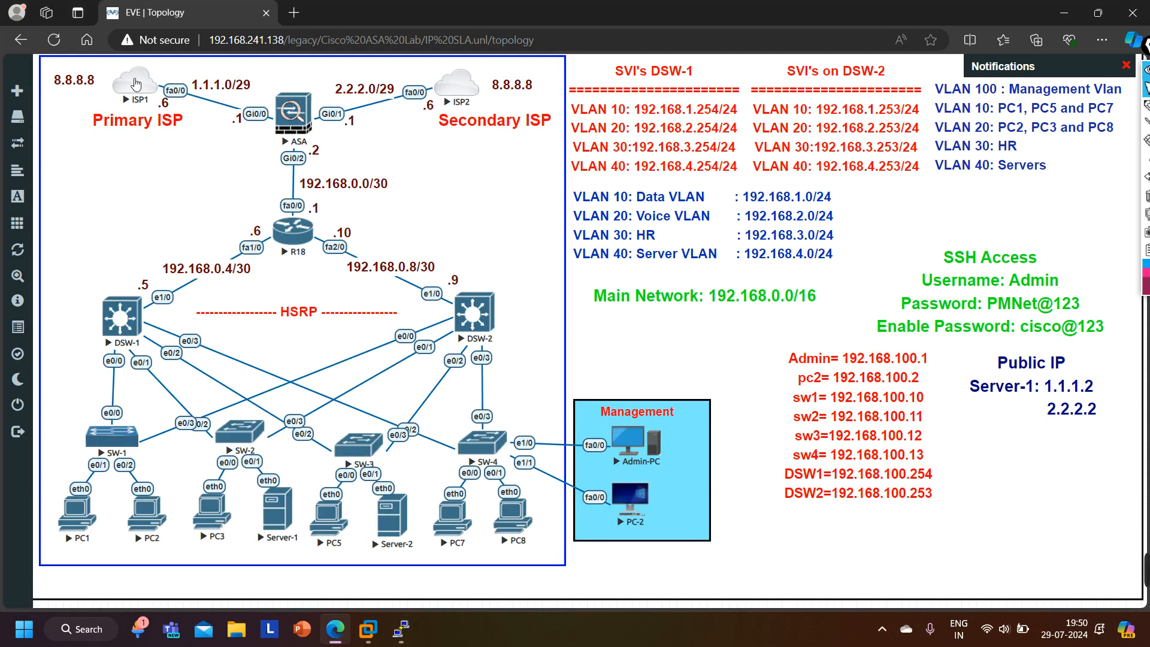